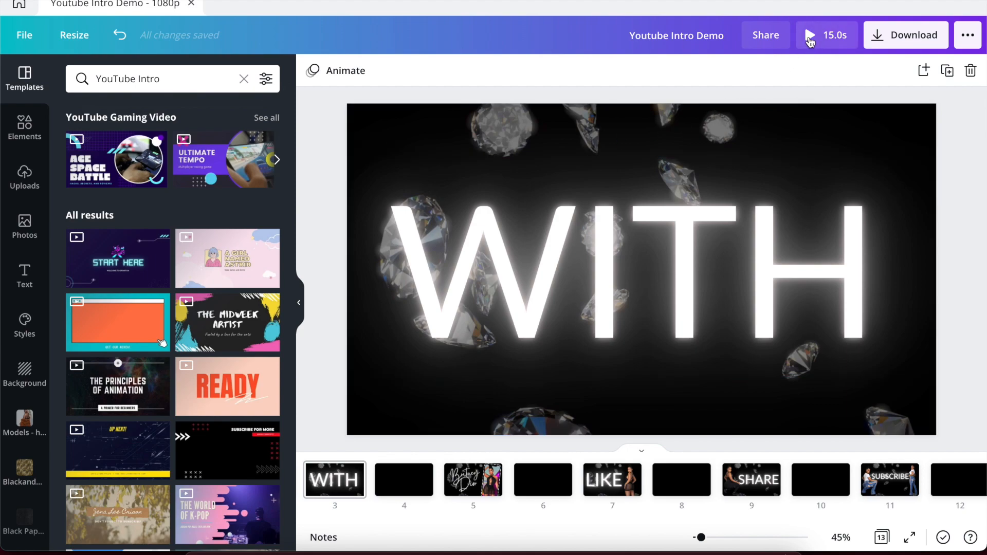
Preview the intro full screen, then go back to the Canva home page.
click(809, 40)
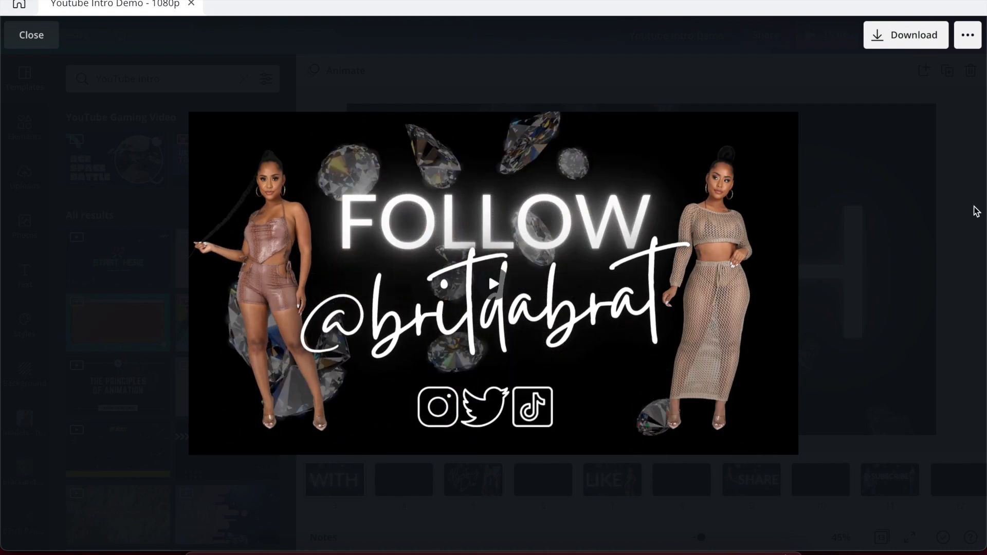
click(967, 213)
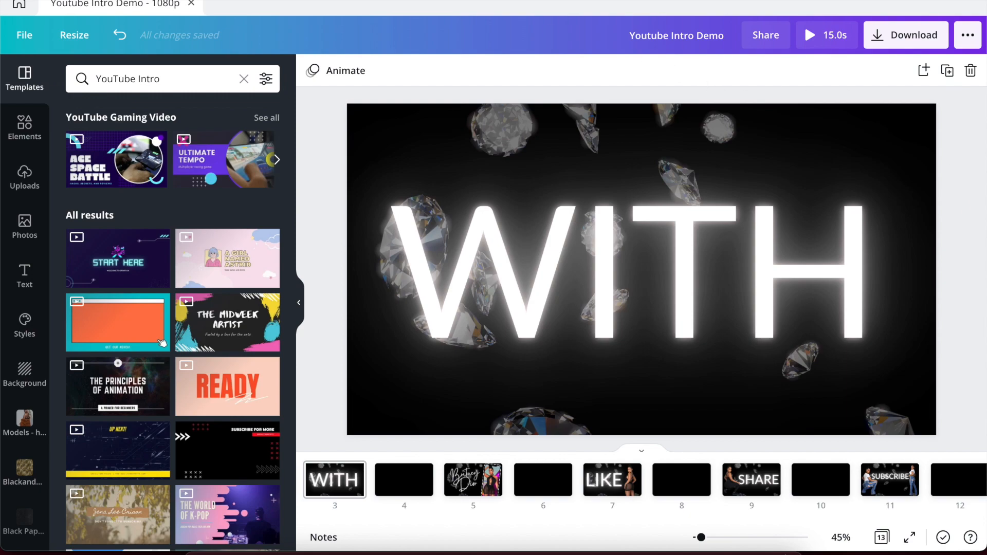
click(19, 8)
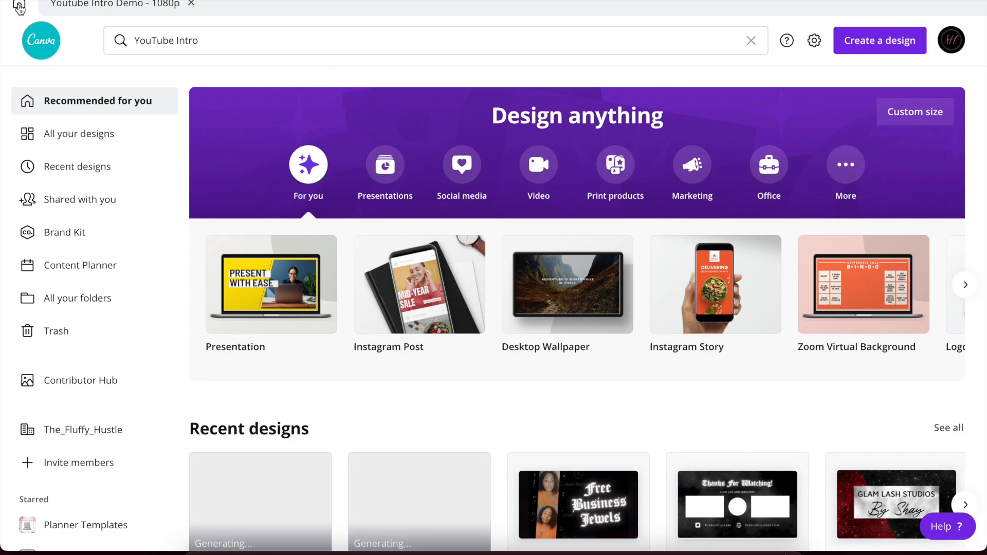
Search for the YouTube Intro design type and open its templates page.
click(168, 39)
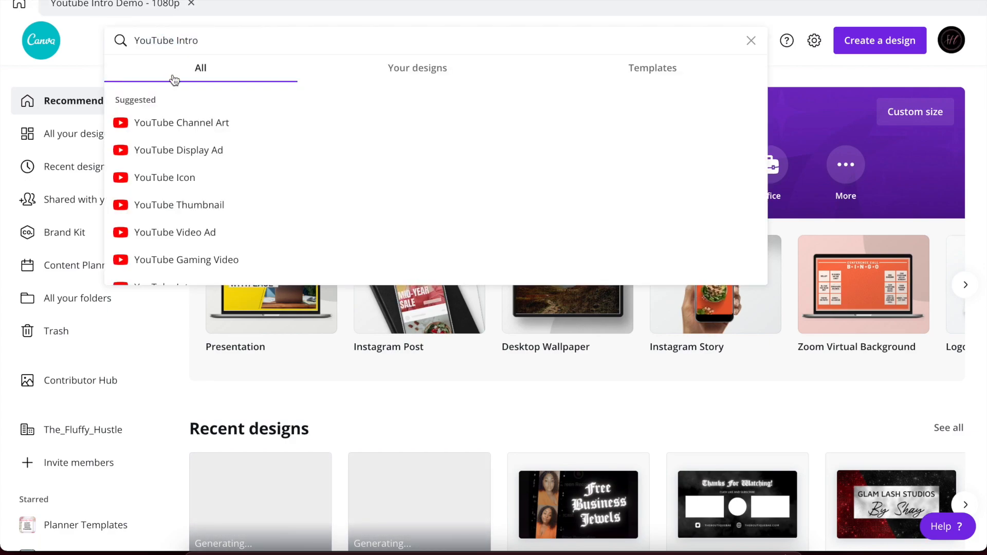
scroll(186, 168, down, 3)
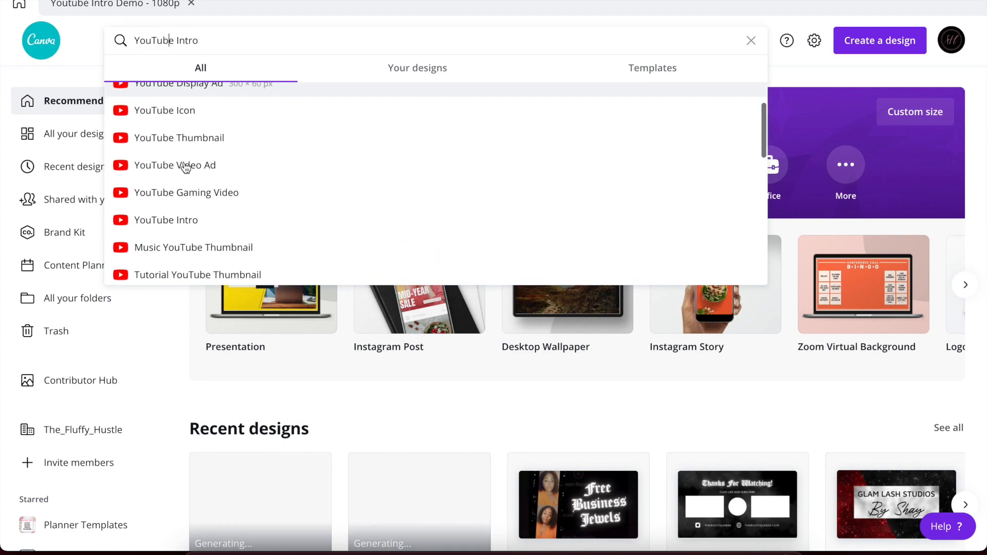
click(168, 198)
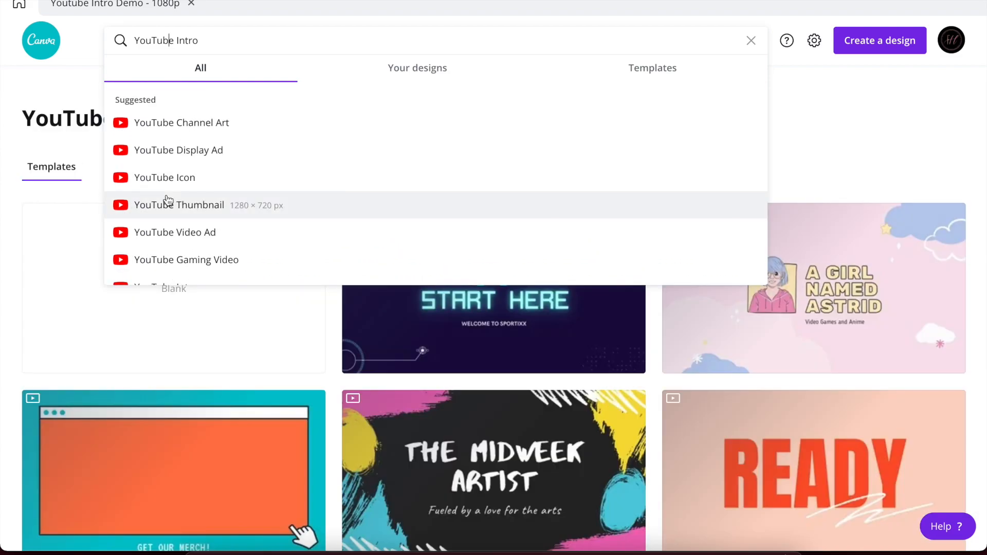
click(819, 113)
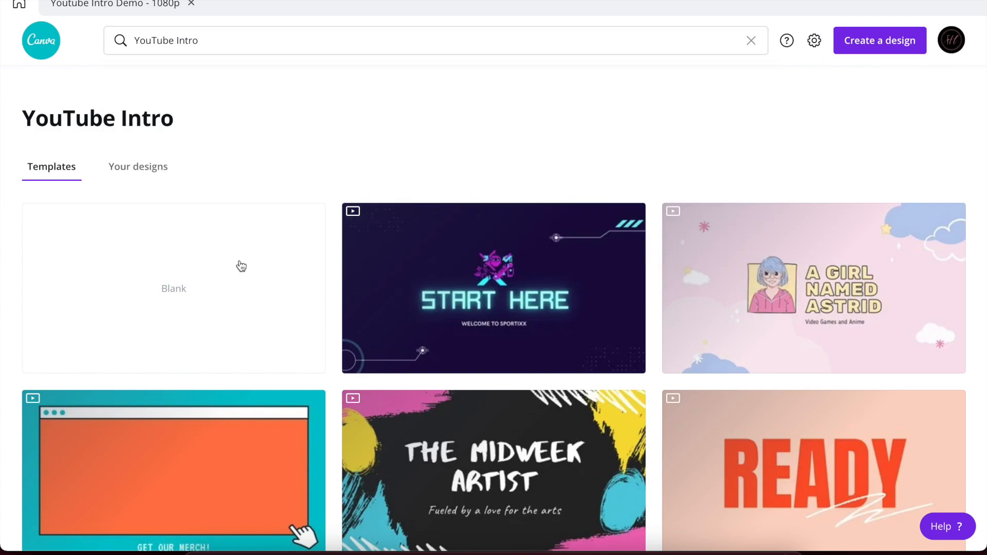
Scroll through the YouTube Intro video templates listed alongside the Blank option.
scroll(250, 336, down, 9)
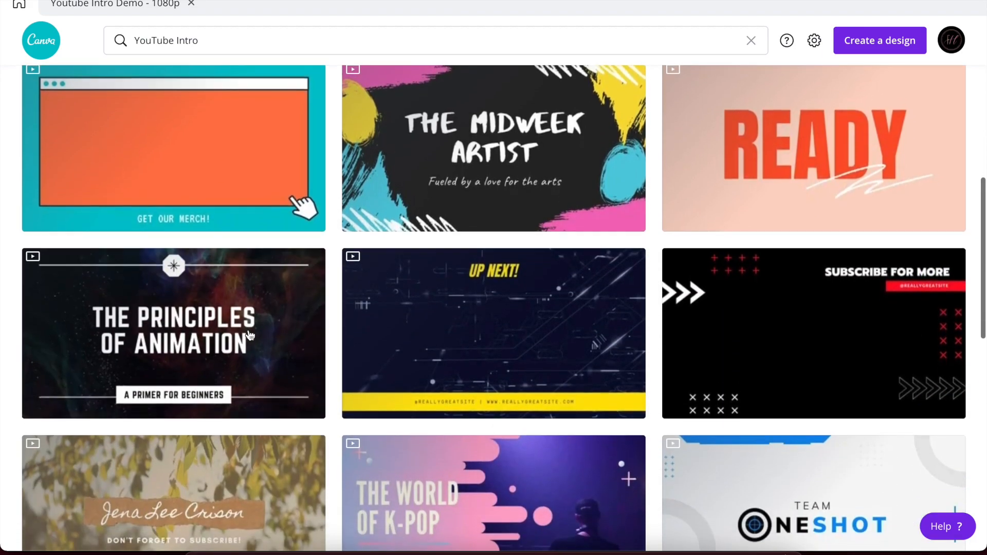
scroll(250, 335, down, 2)
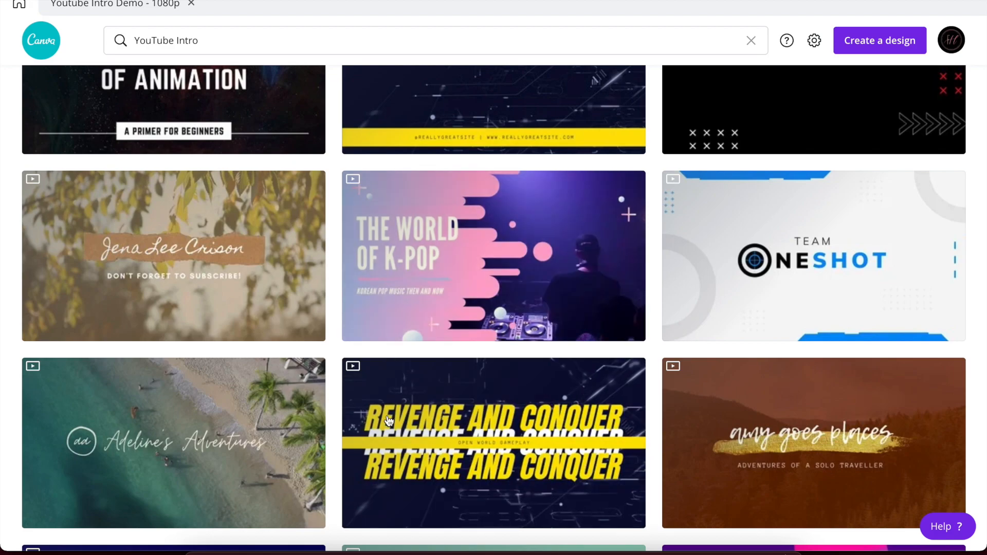
scroll(389, 421, down, 5)
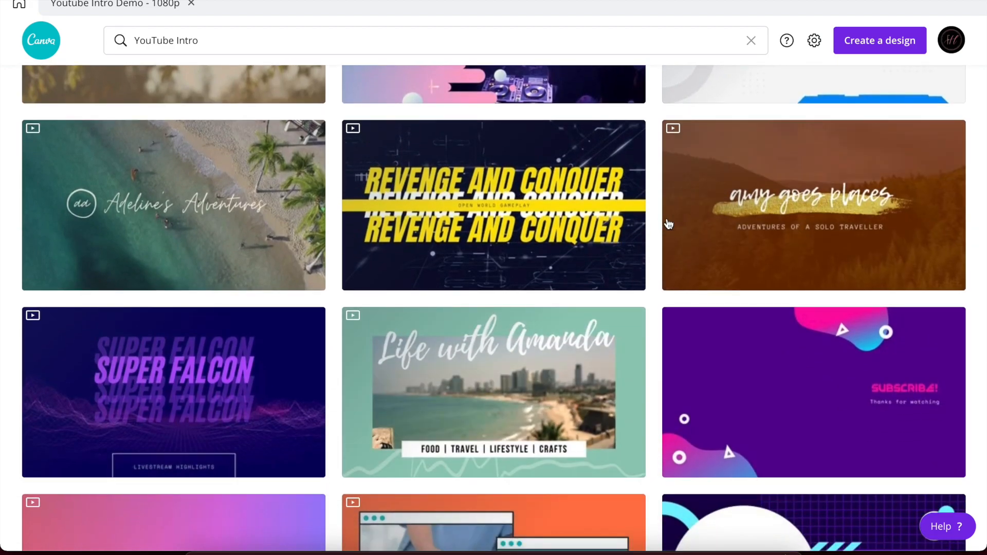
scroll(668, 224, down, 5)
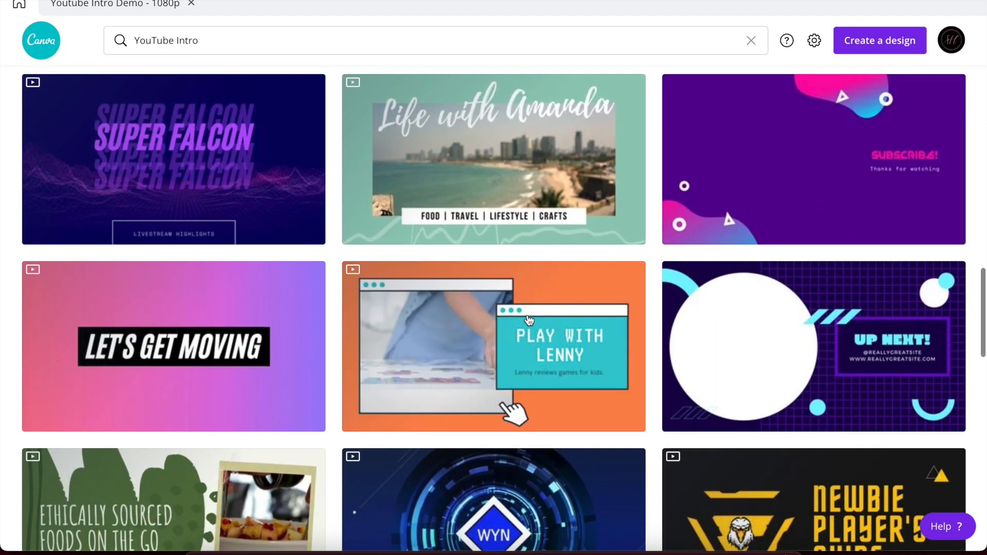
scroll(528, 319, down, 3)
scroll(528, 319, down, 3)
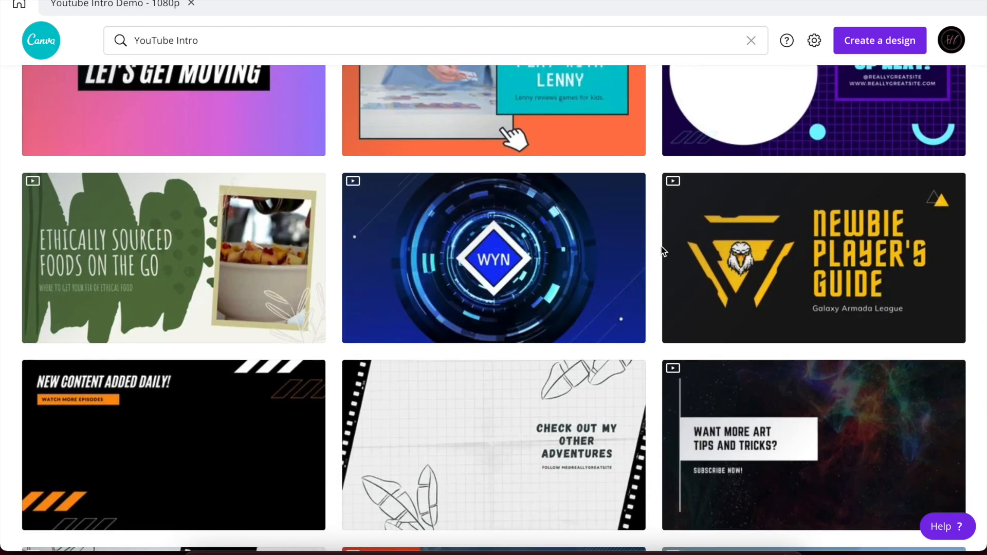
scroll(672, 251, down, 5)
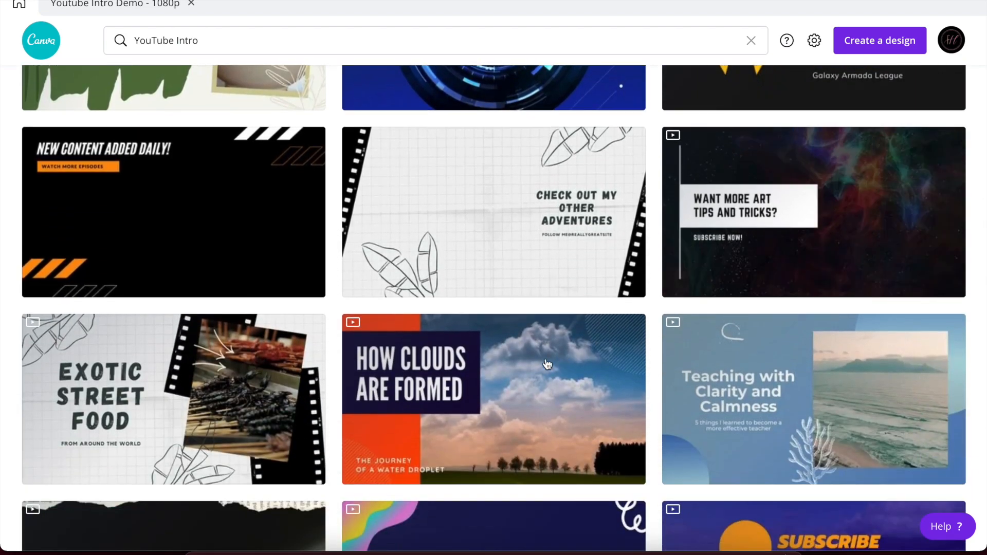
scroll(548, 364, down, 13)
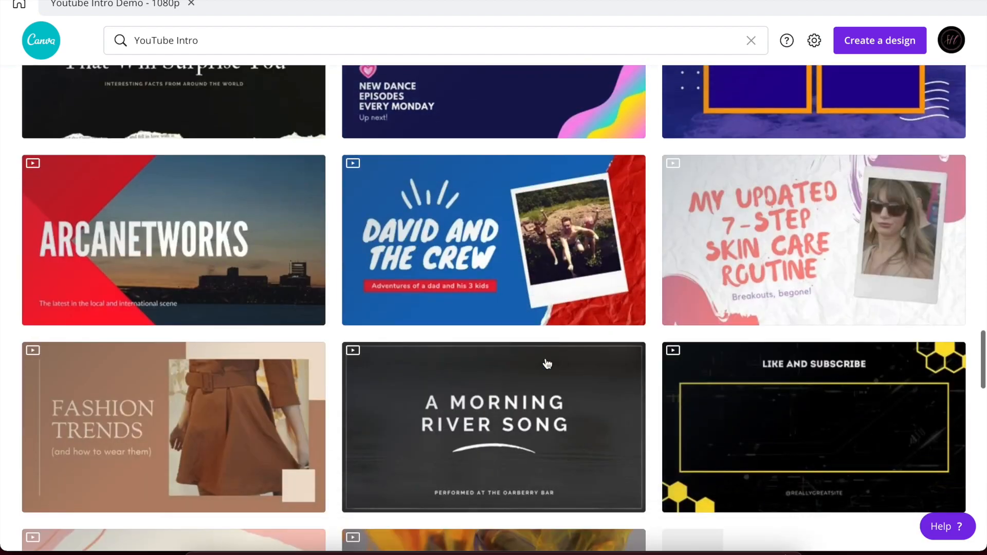
scroll(548, 363, down, 12)
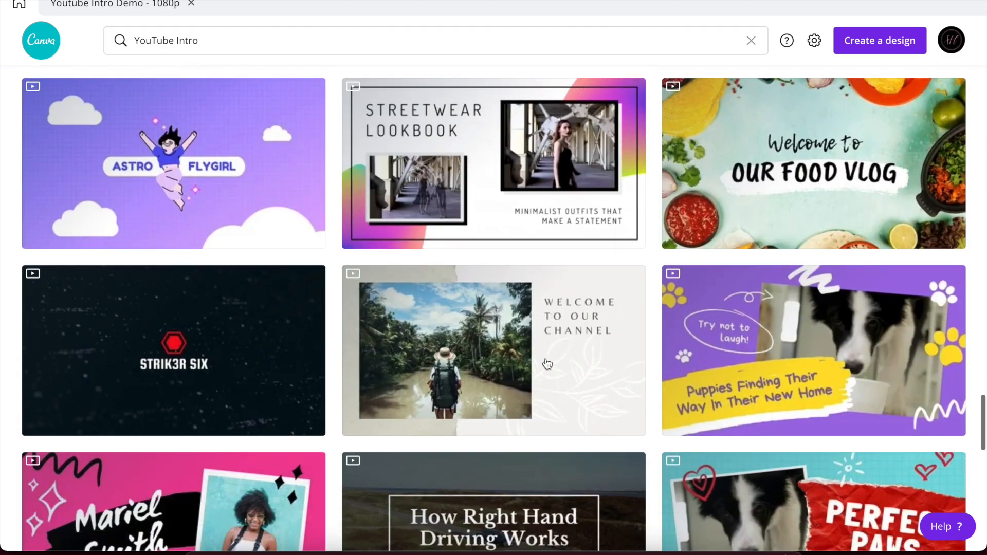
scroll(548, 364, down, 6)
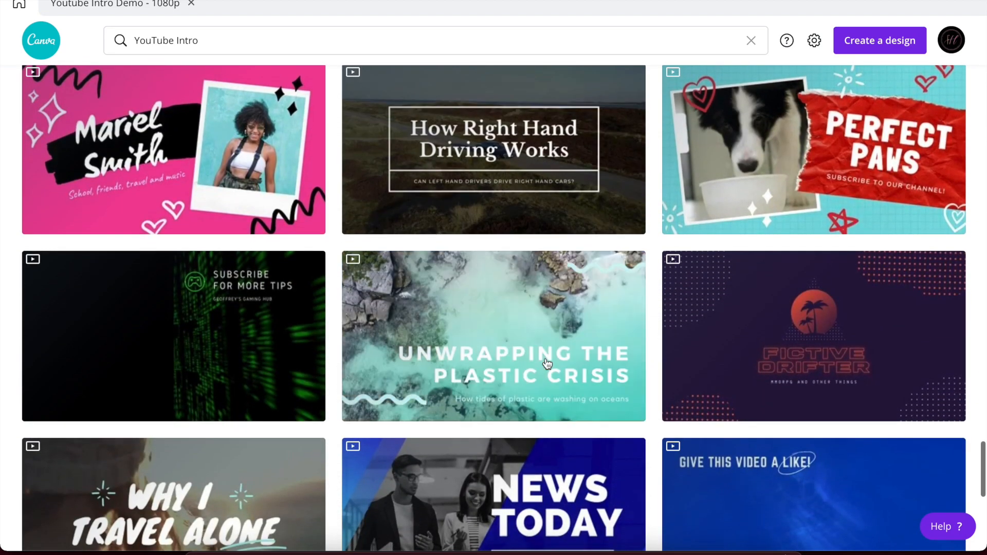
scroll(548, 364, up, 20)
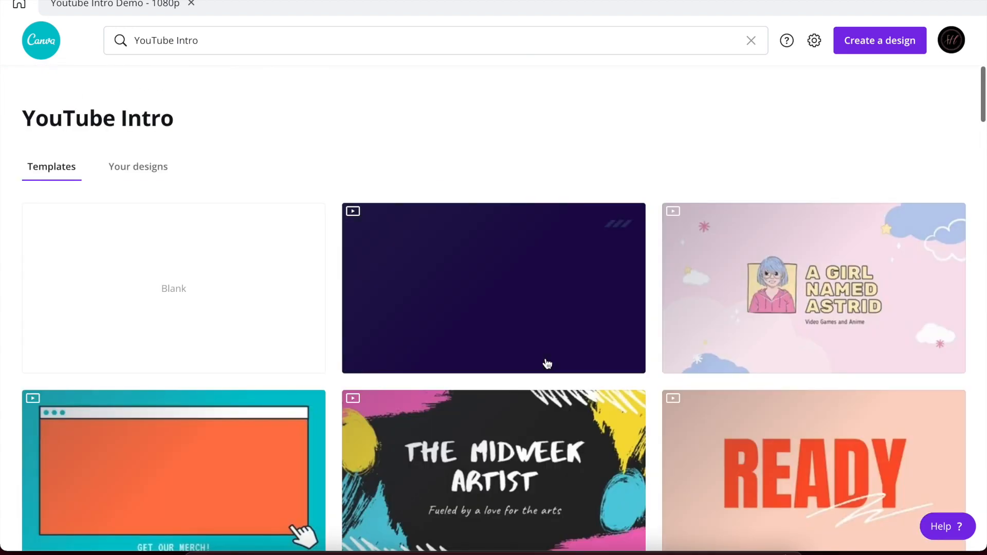
Start a Blank YouTube Intro design and fill its page background black from Default Colors.
click(189, 304)
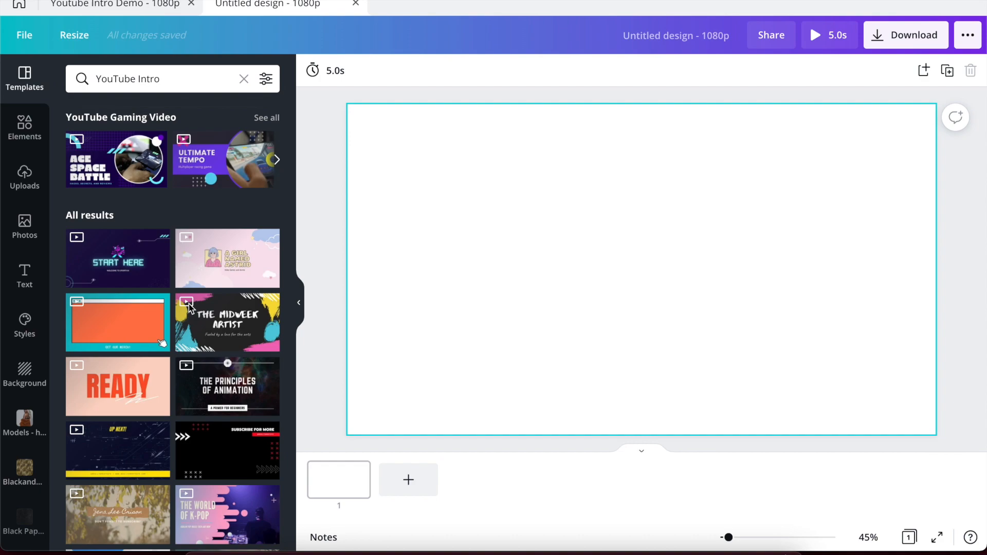
click(490, 157)
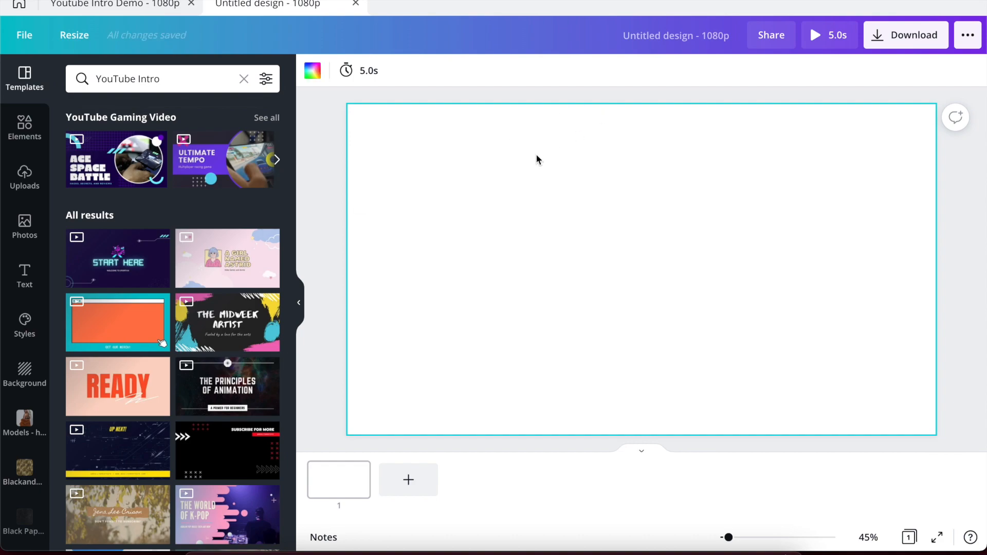
click(312, 69)
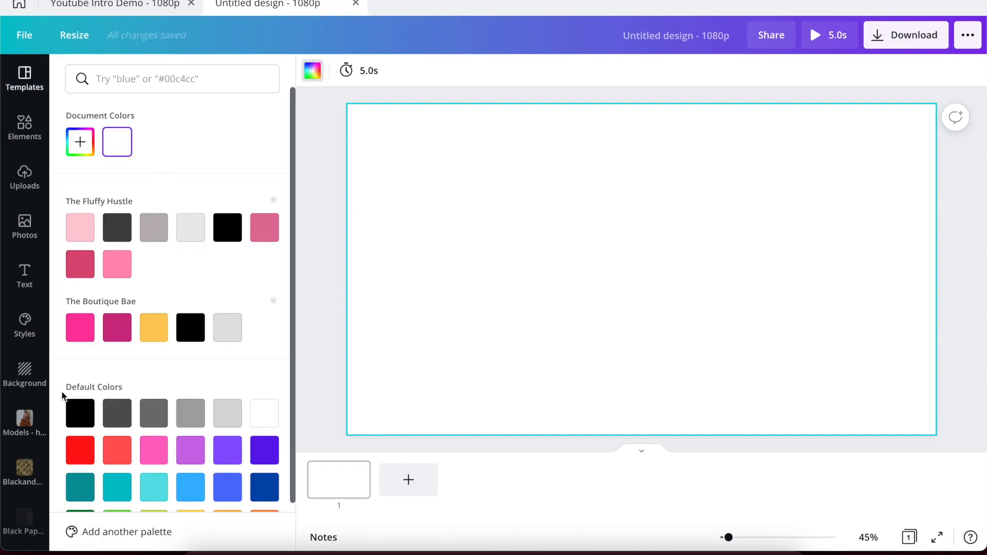
click(77, 410)
click(335, 320)
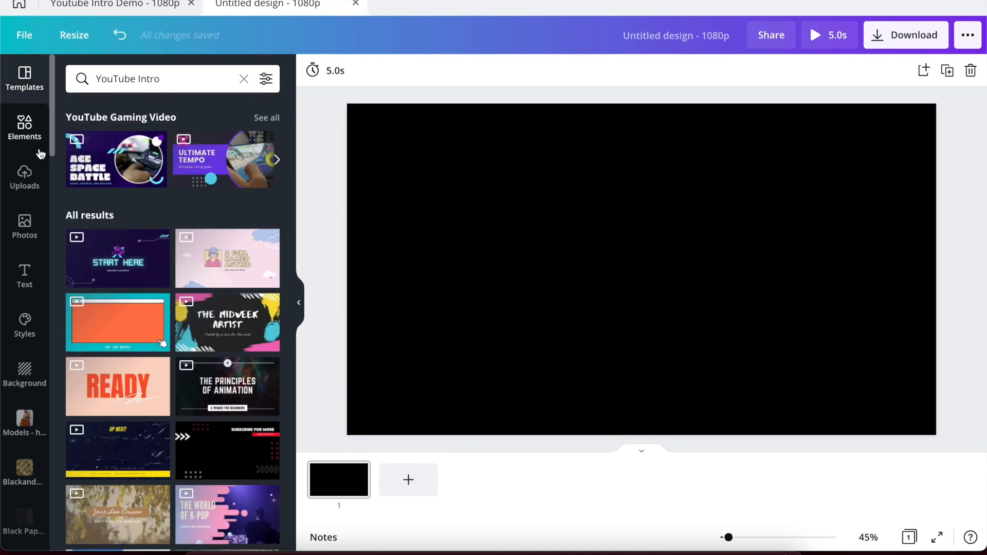
Search Elements for 'falling diamonds' and drag the 27.0s diamond video onto the page.
click(16, 136)
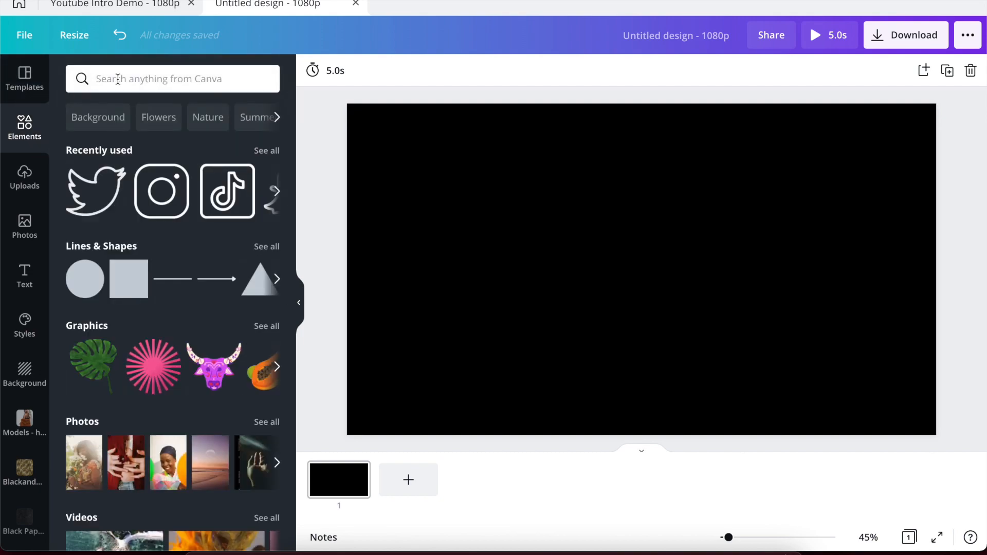
click(117, 79)
text(f)
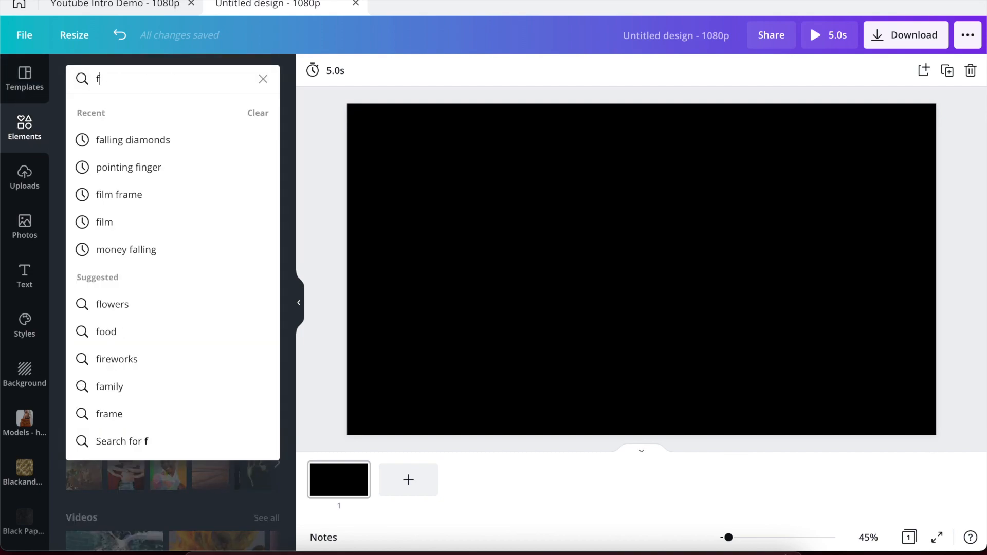
text(alling diamonds)
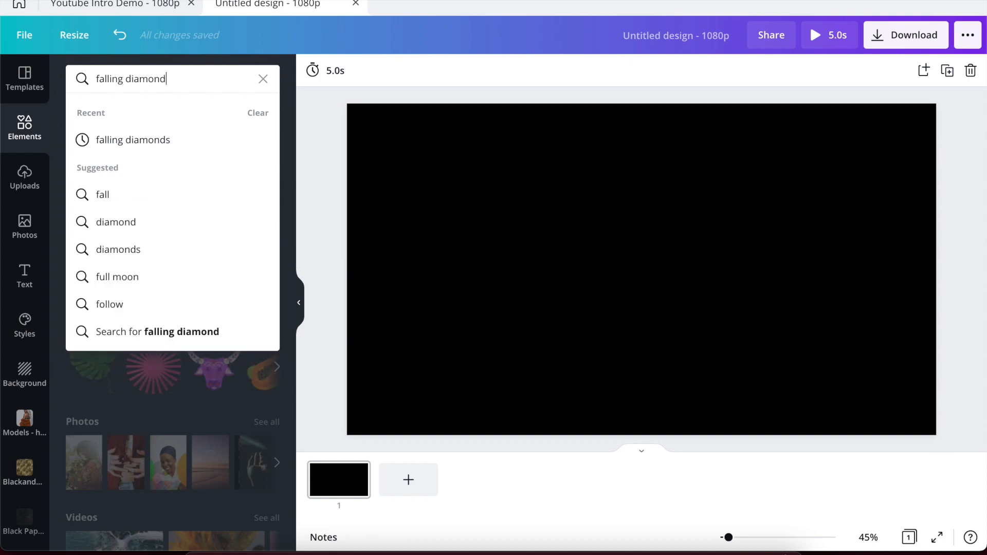
key(Return)
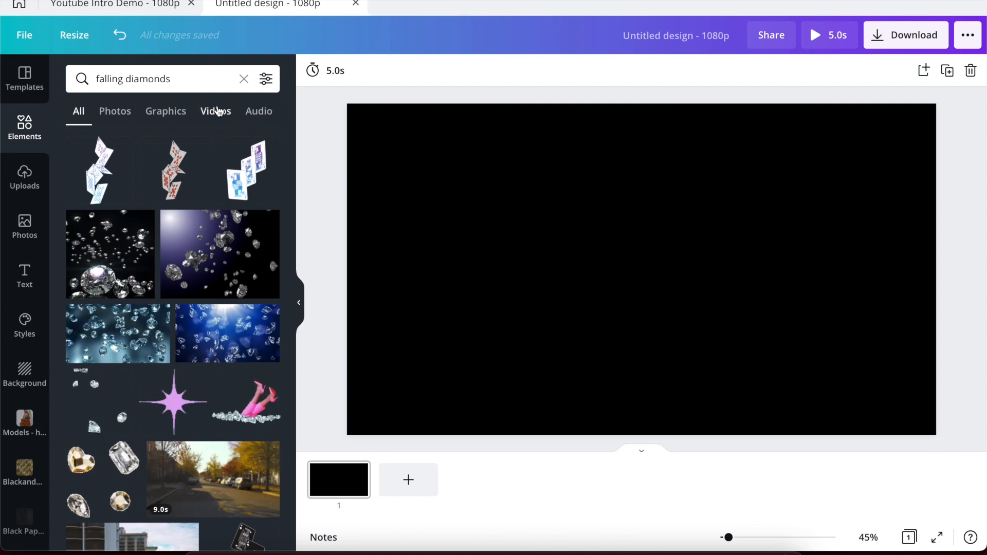
click(219, 113)
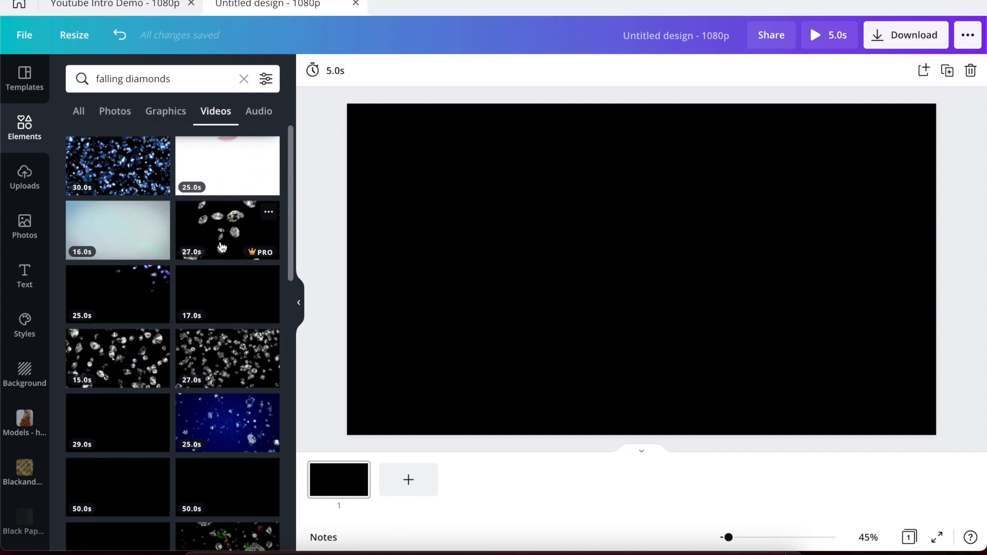
drag(230, 235, 364, 182)
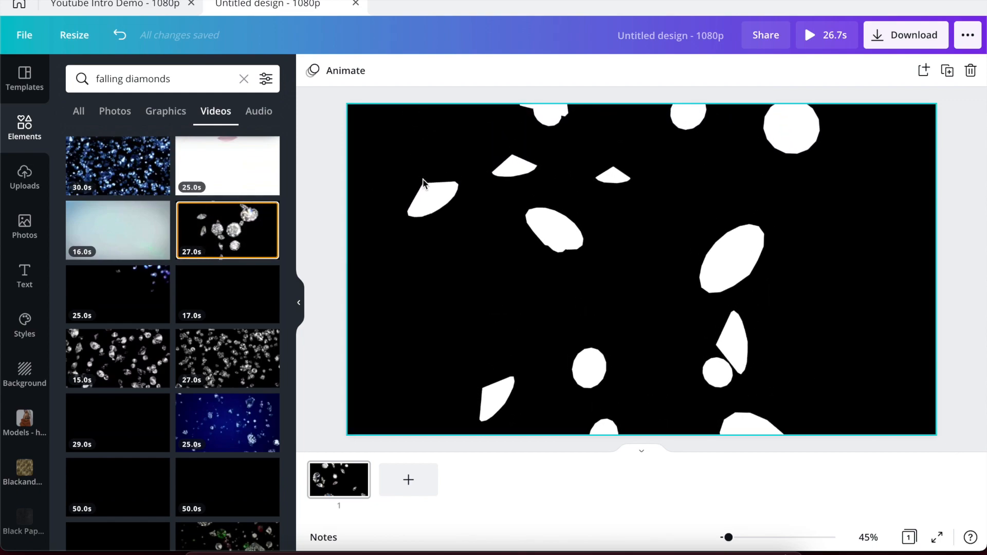
Set the diamonds video transparency to 50, preview it, and bring up the Youtube Intro Demo design.
click(424, 184)
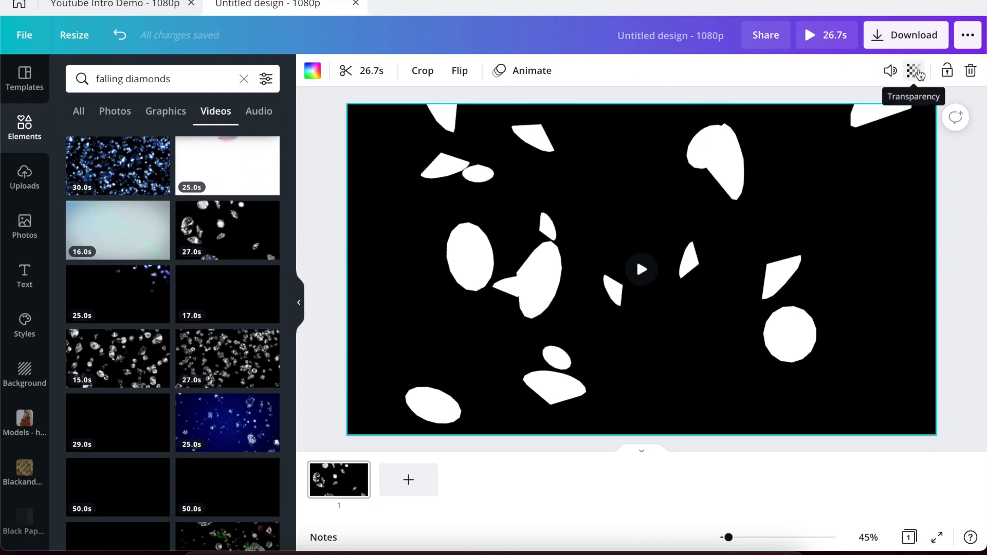
click(918, 72)
click(895, 113)
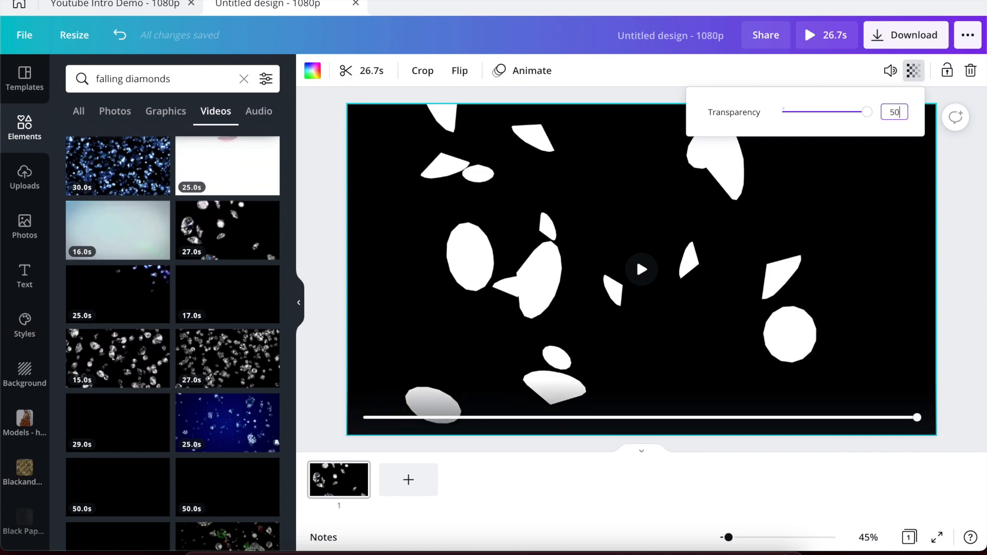
key(Return)
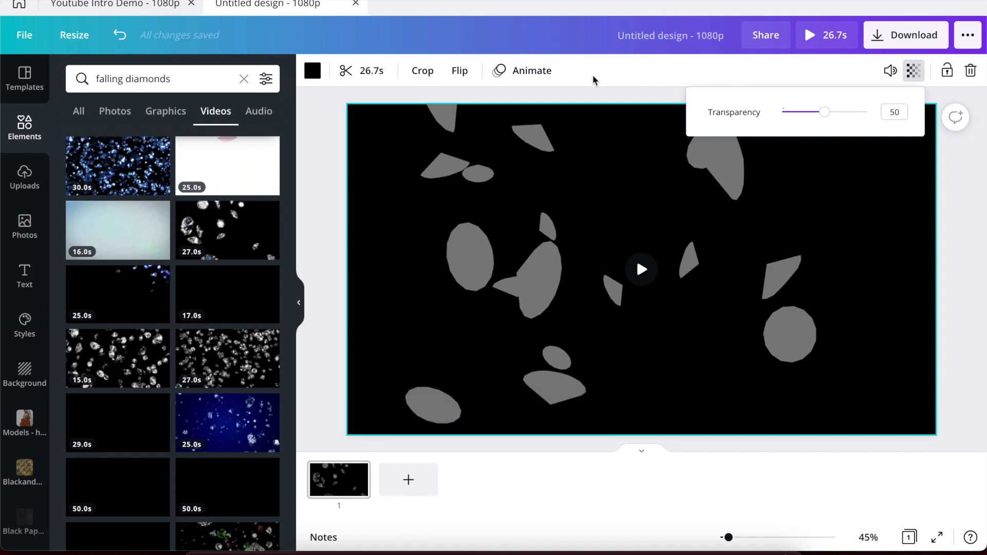
click(339, 71)
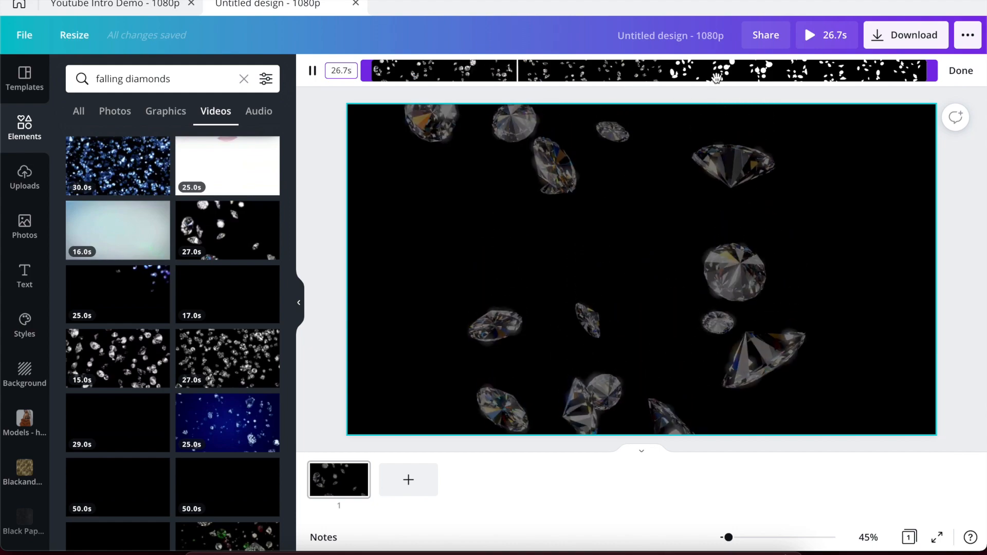
click(109, 4)
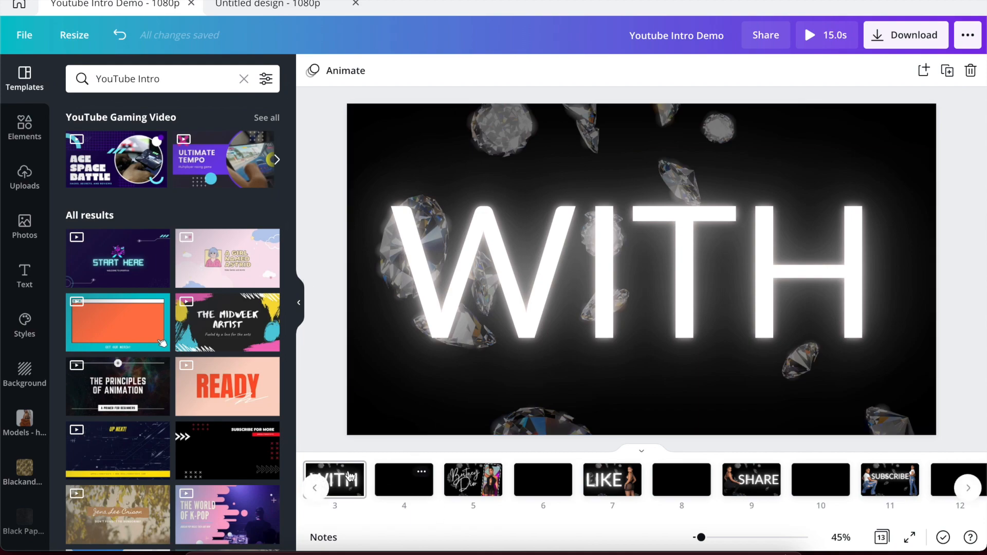
Check the 1.5s length of the Glamorous Life page's diamonds video.
click(318, 486)
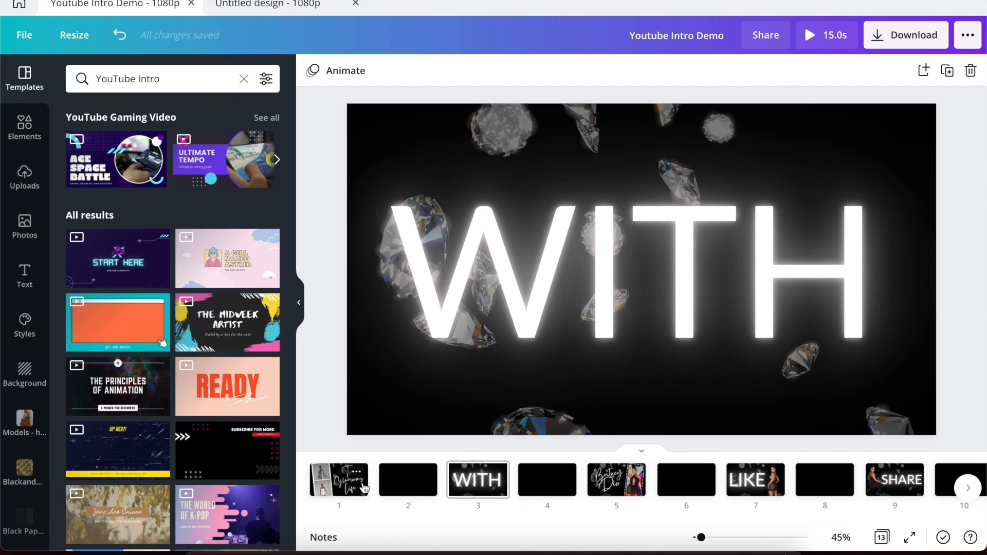
click(364, 485)
click(715, 106)
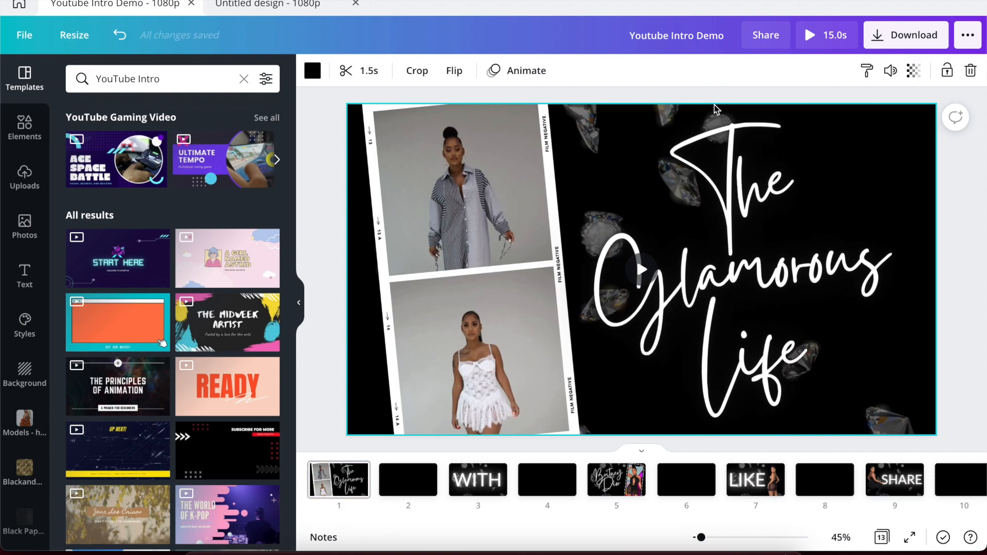
Trim the Untitled design's diamonds clip to 1.5 seconds.
click(271, 3)
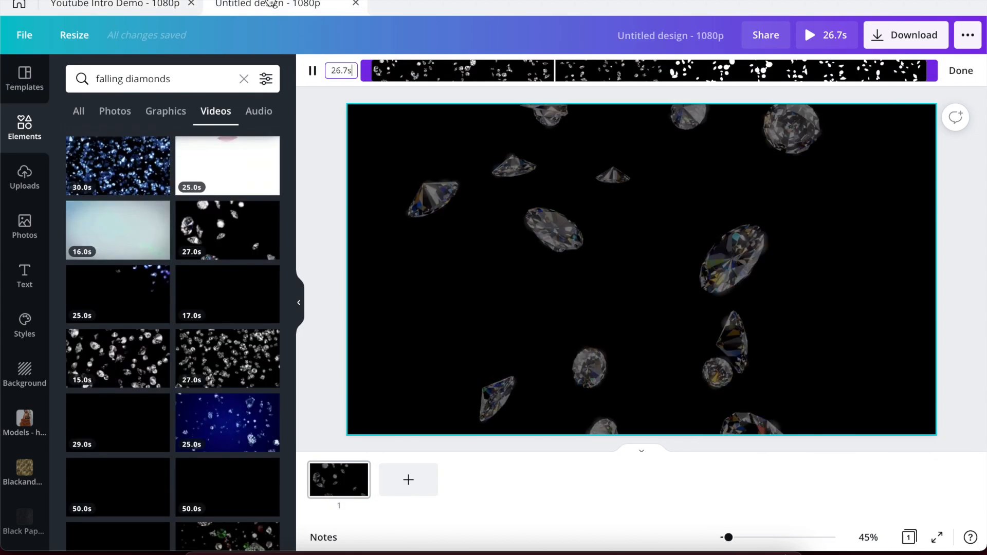
drag(929, 63, 414, 64)
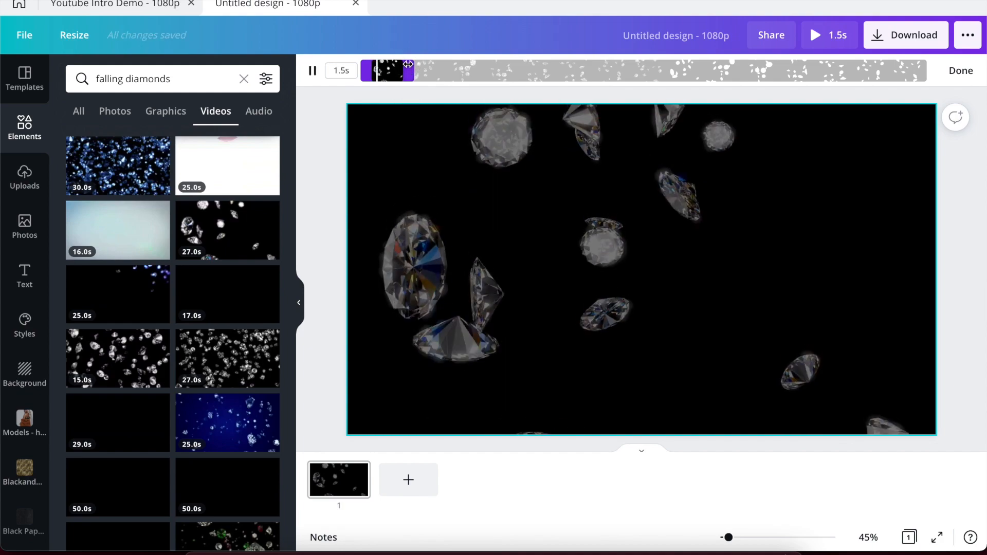
click(319, 147)
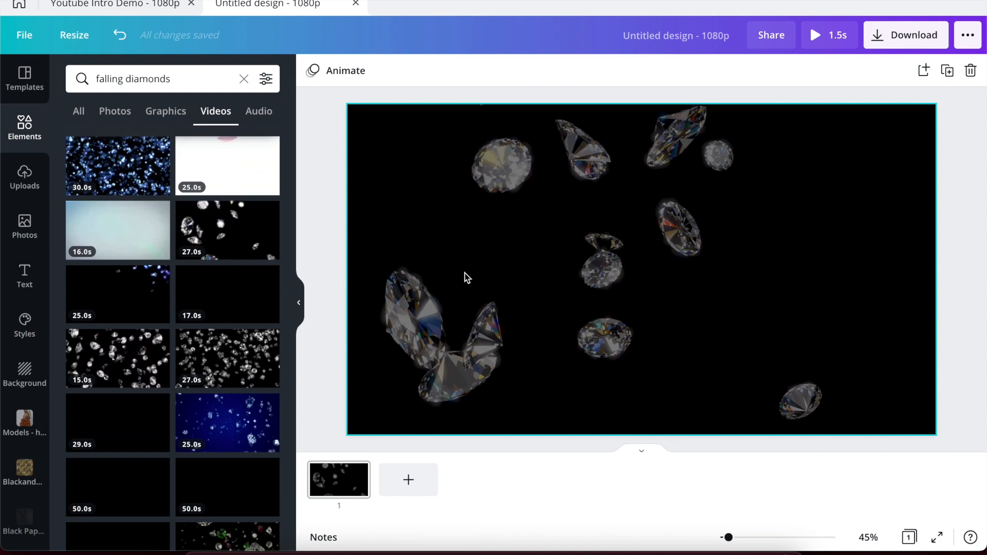
click(114, 4)
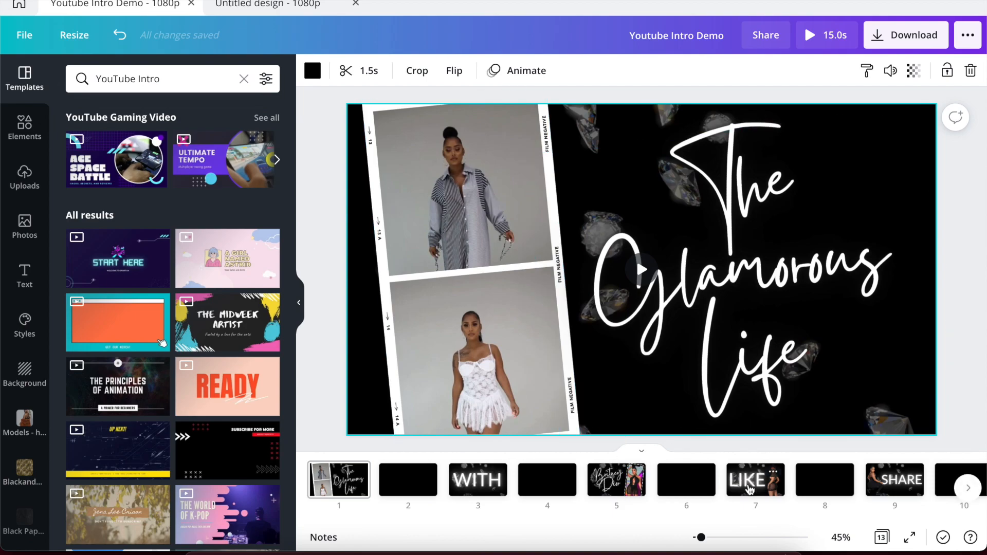
scroll(668, 501, right, 3)
scroll(822, 486, right, 6)
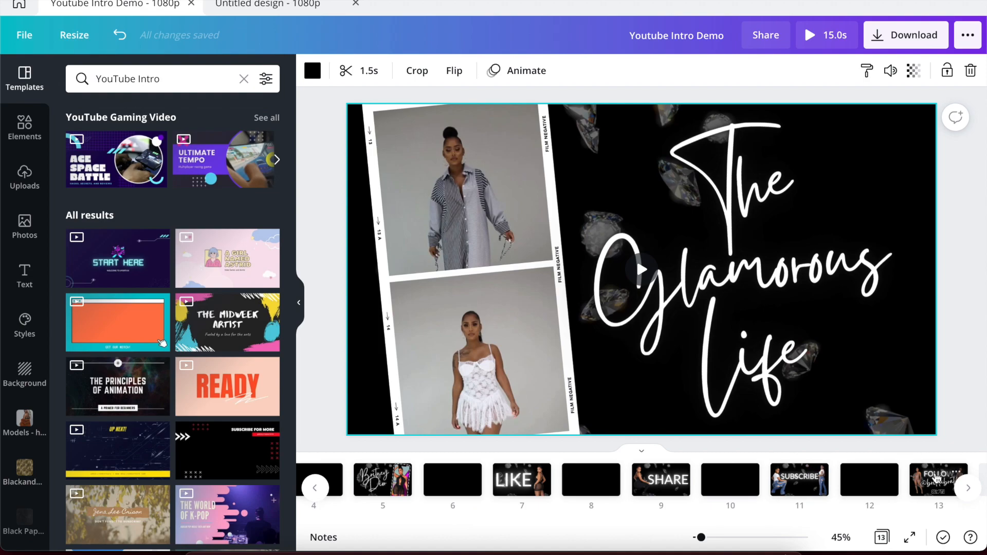
click(265, 5)
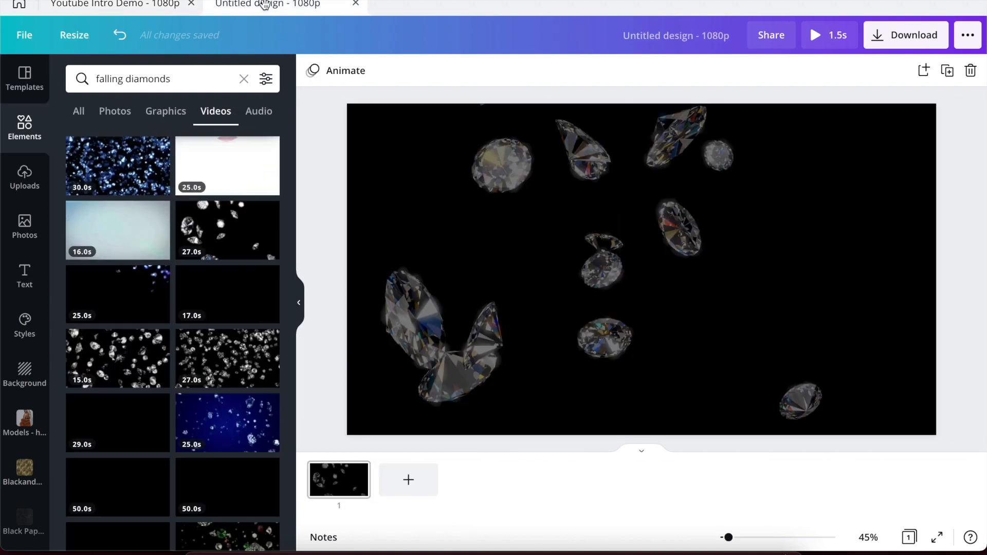
Duplicate the diamonds page twice and delete the stray blank page added after page 3.
mouse_move(359, 475)
click(358, 474)
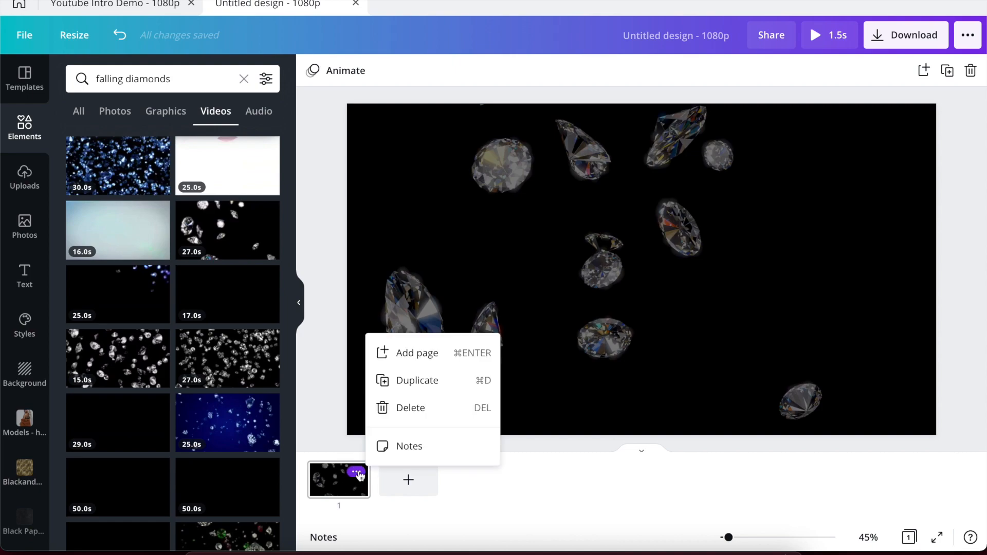
click(398, 379)
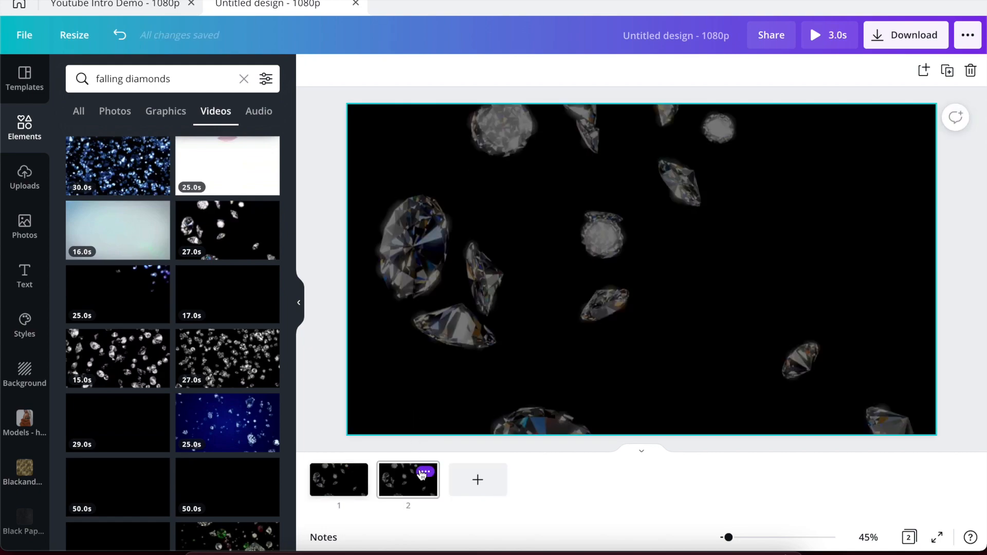
click(425, 473)
click(471, 382)
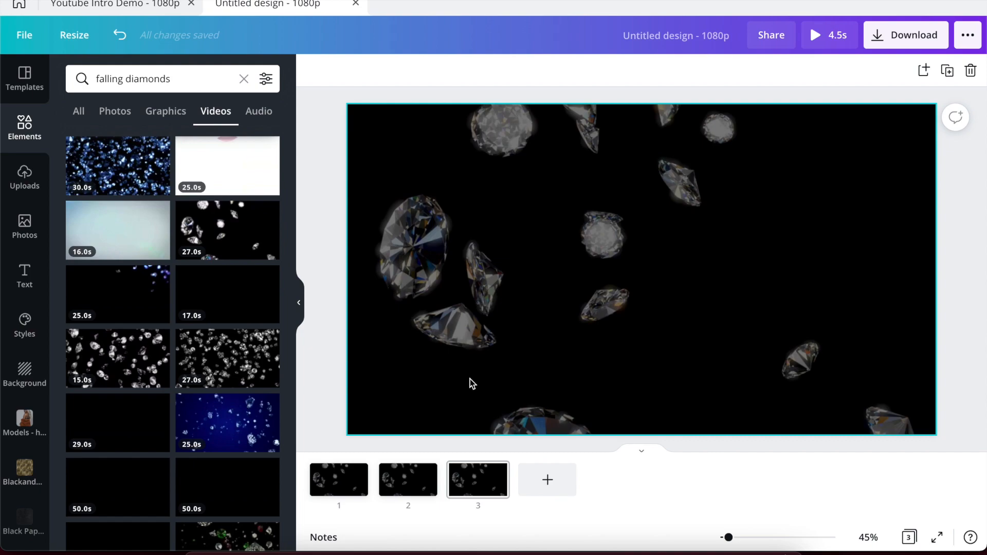
key(ctrl+Return)
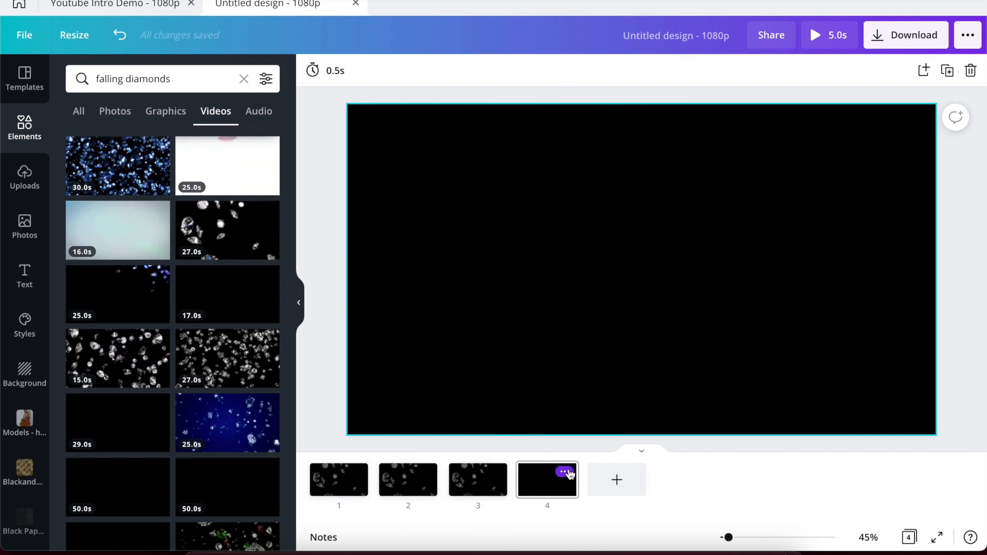
click(565, 472)
click(621, 409)
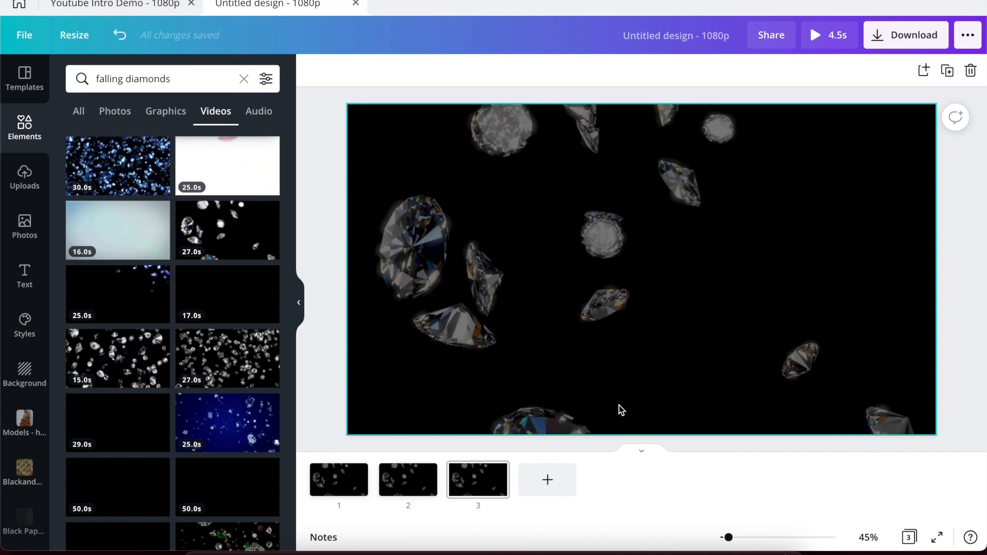
Keep duplicating the diamonds page up to seven pages, then view the reference Glamorous Life page.
click(495, 471)
click(541, 383)
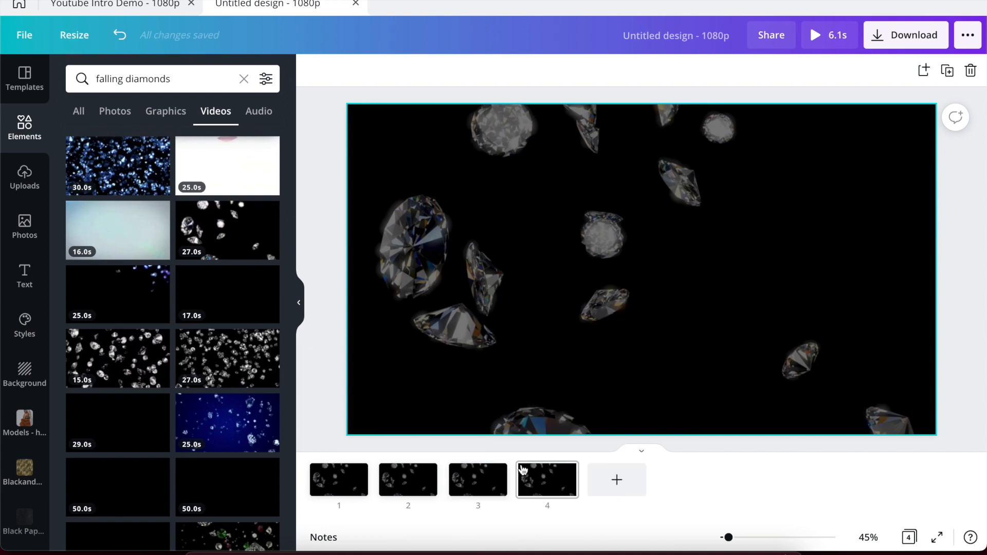
click(565, 472)
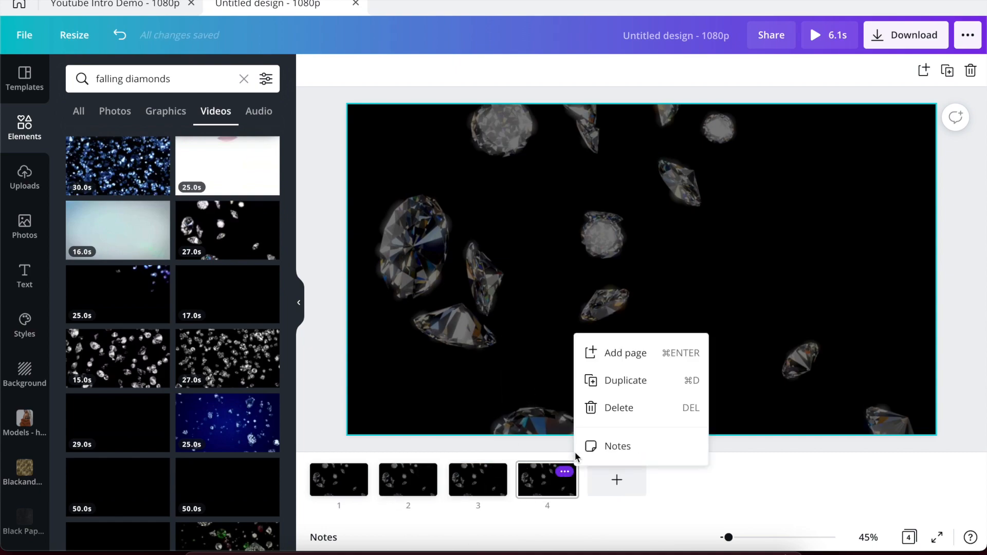
click(610, 385)
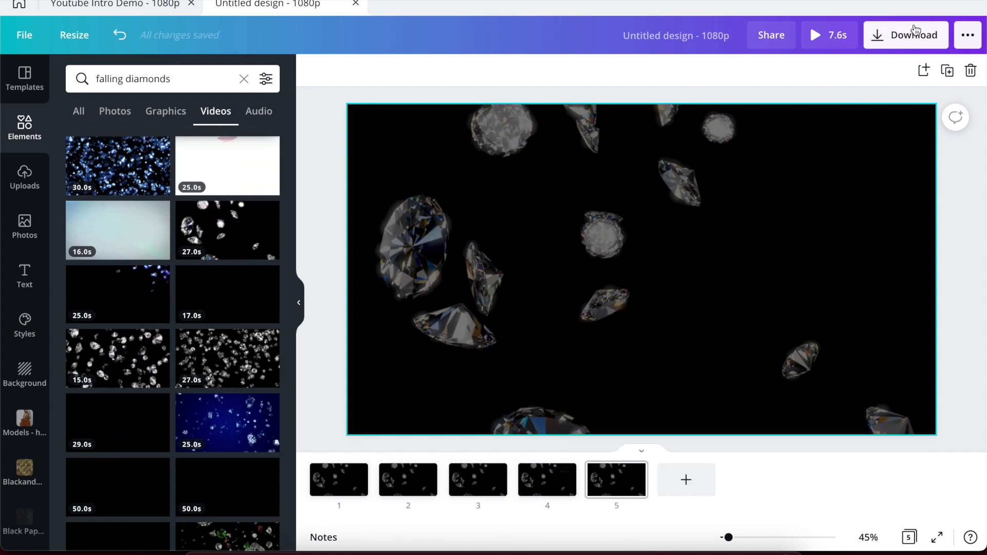
click(948, 72)
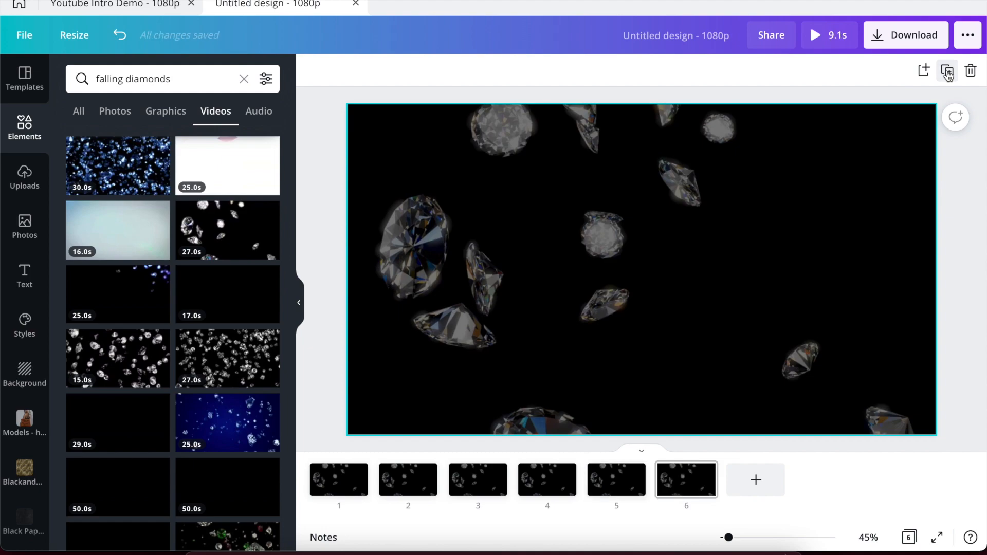
click(947, 72)
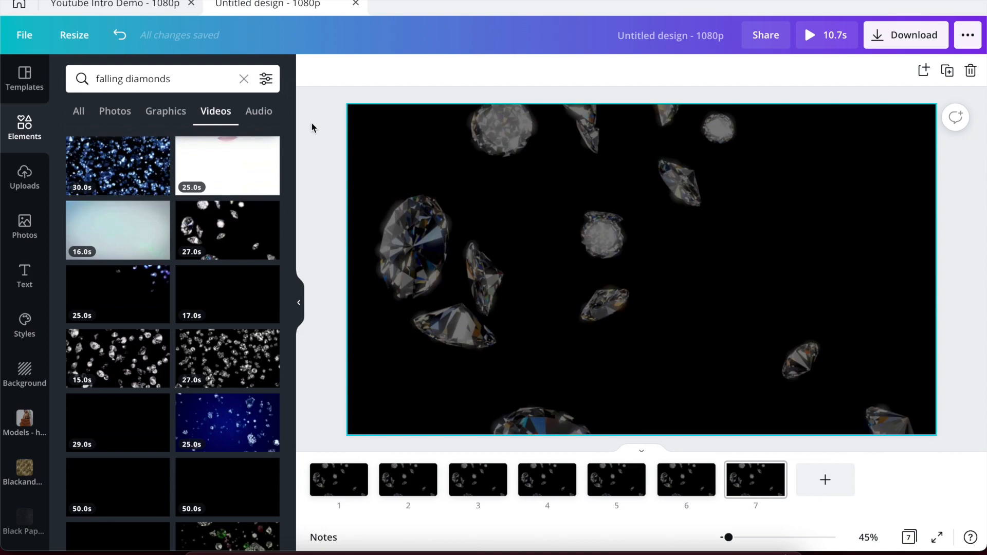
click(130, 5)
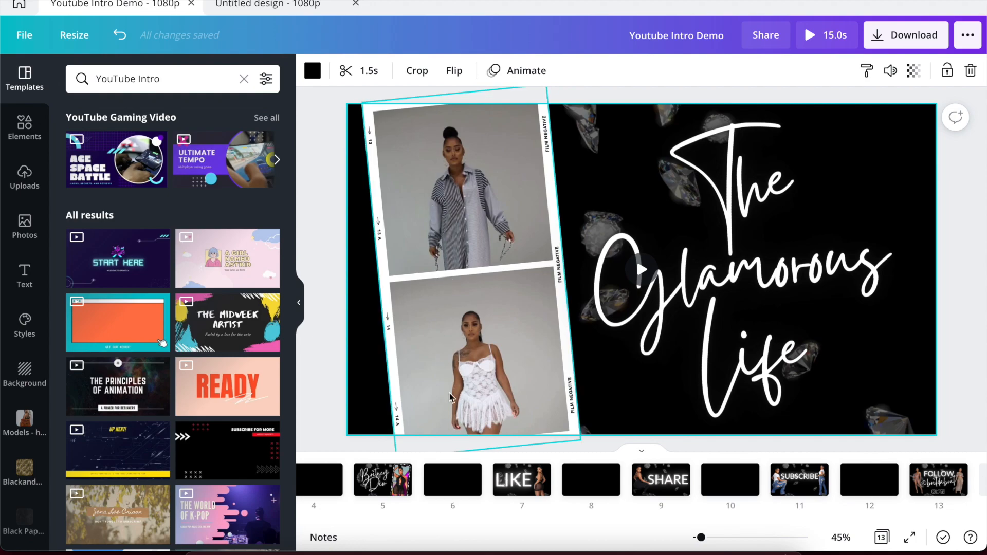
Return to the seven-page Untitled design and clear the 'falling diamonds' Elements search.
click(276, 5)
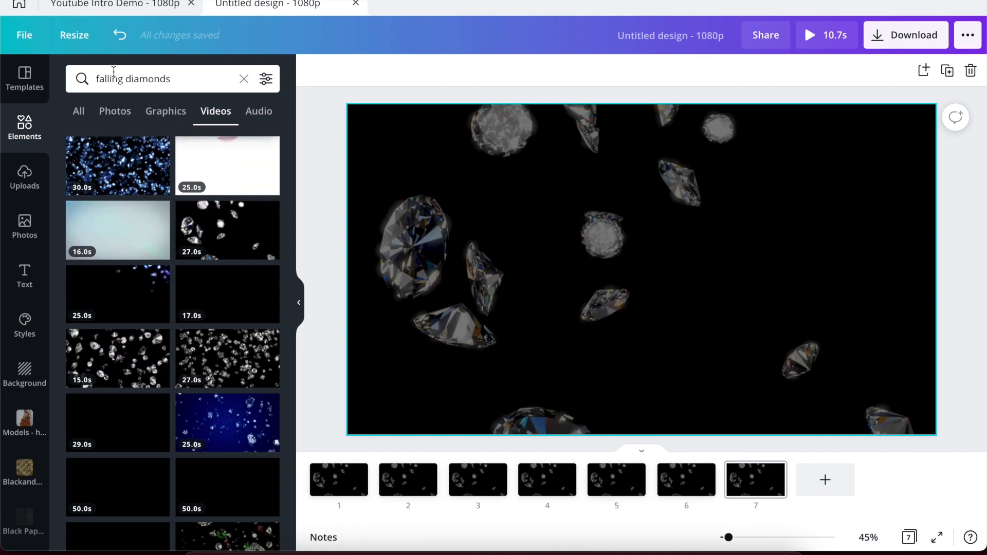
click(244, 79)
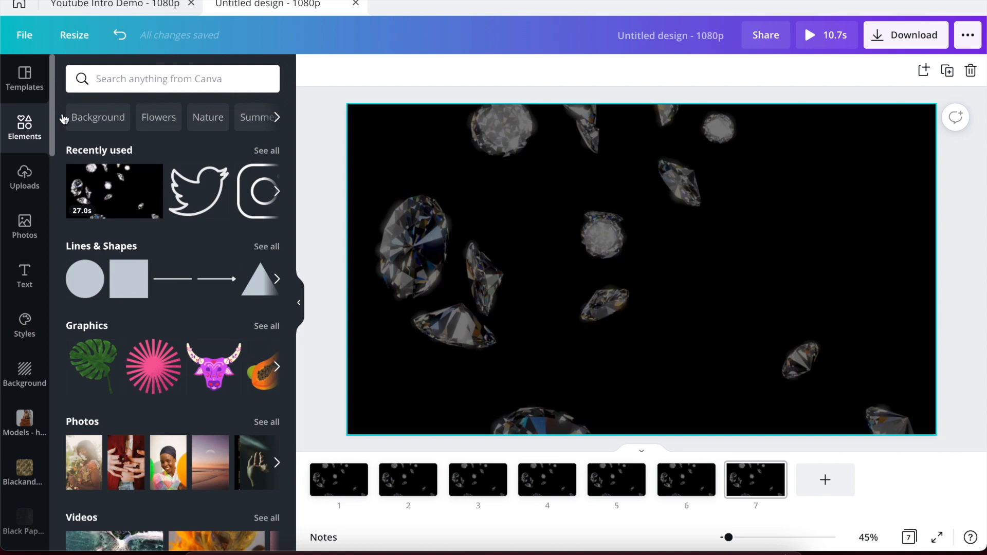
Browse all Frames and add the two-panel vertical film-strip frame to page 7.
scroll(189, 236, down, 10)
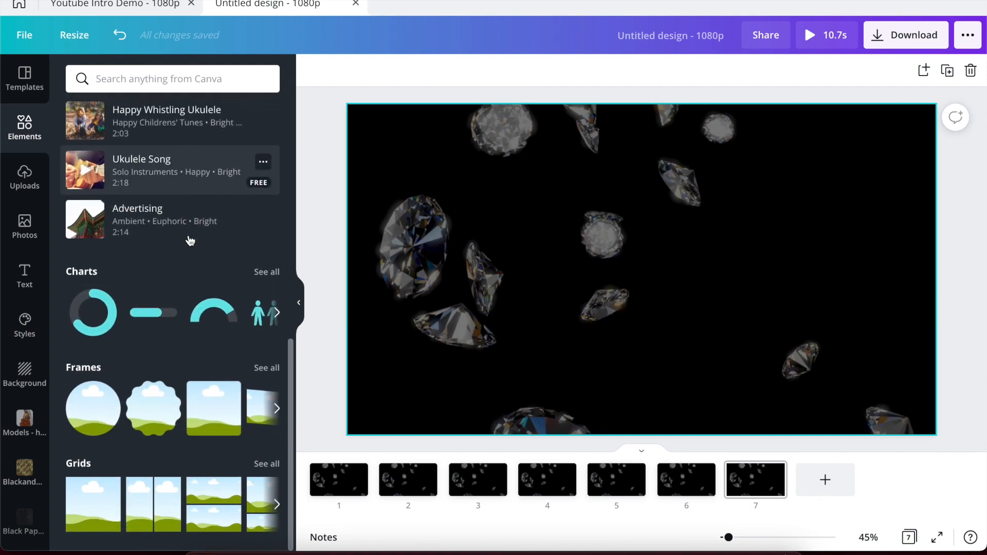
click(267, 368)
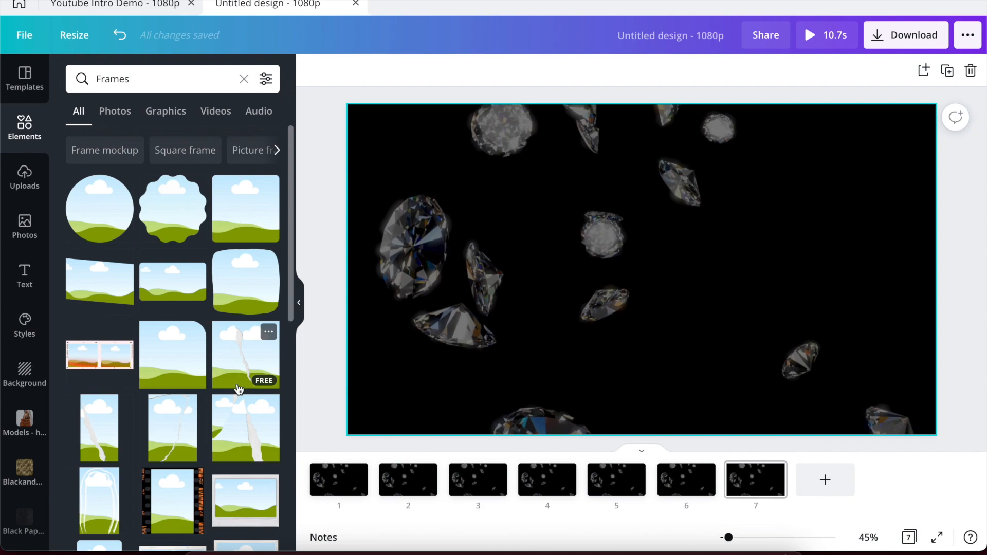
scroll(239, 390, down, 6)
scroll(239, 389, down, 1)
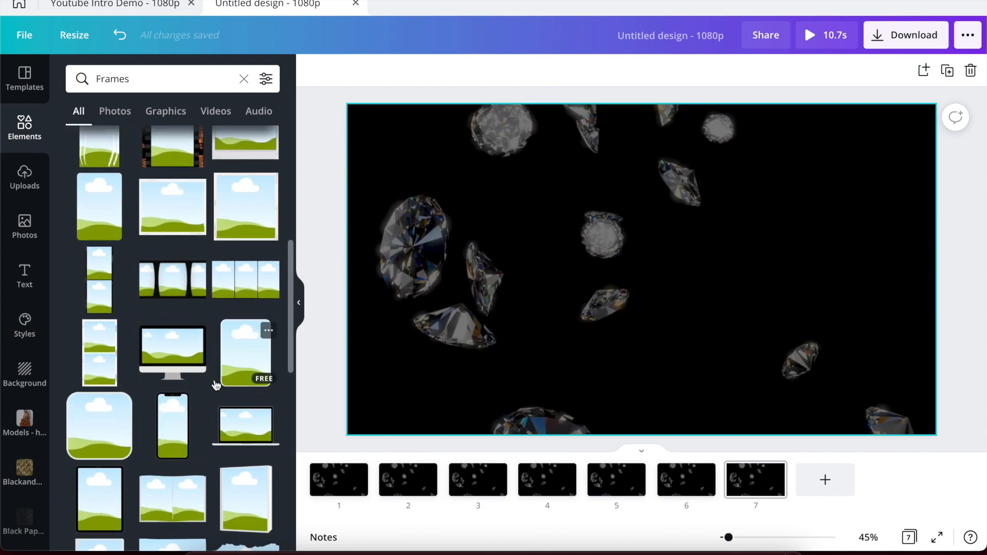
click(93, 363)
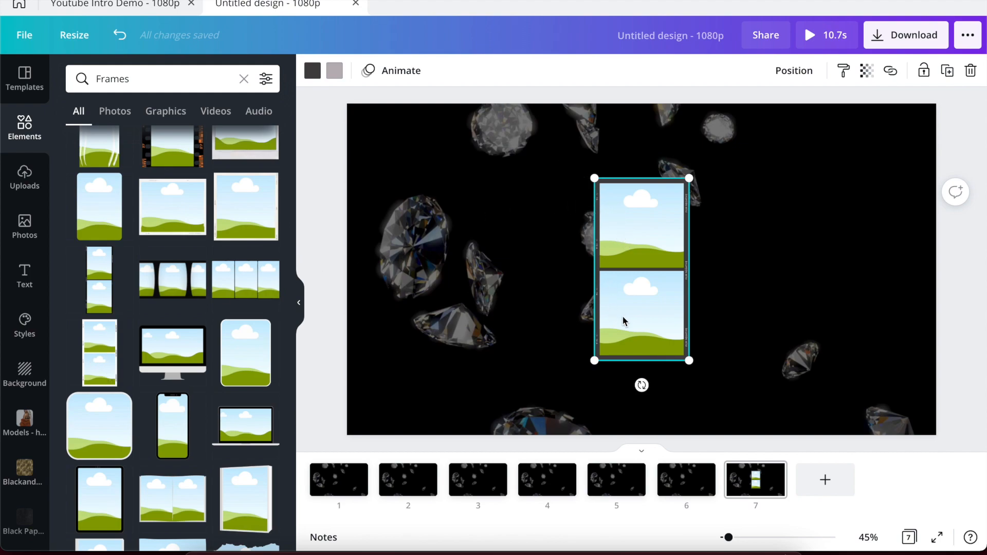
Recolour the film-strip frame with white and black.
click(312, 71)
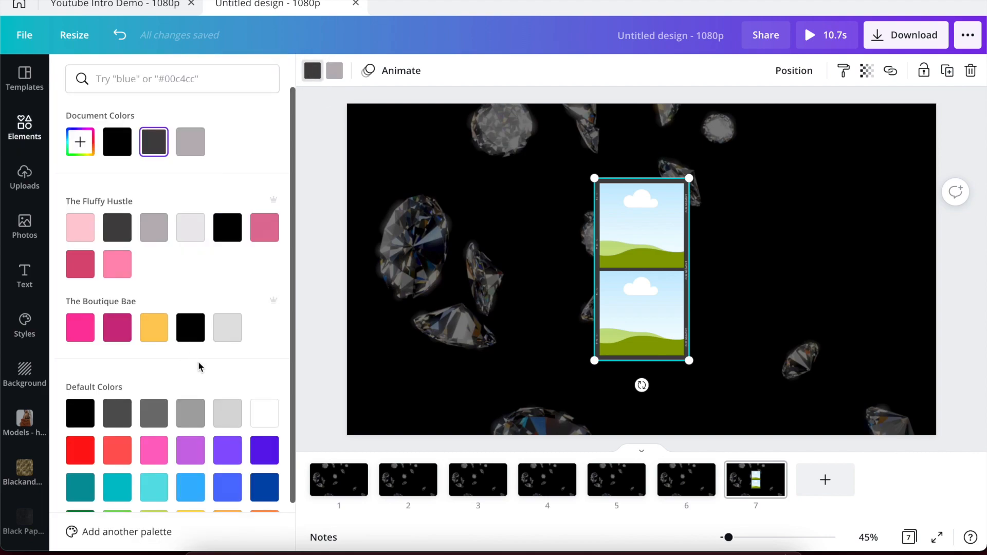
click(264, 412)
click(333, 73)
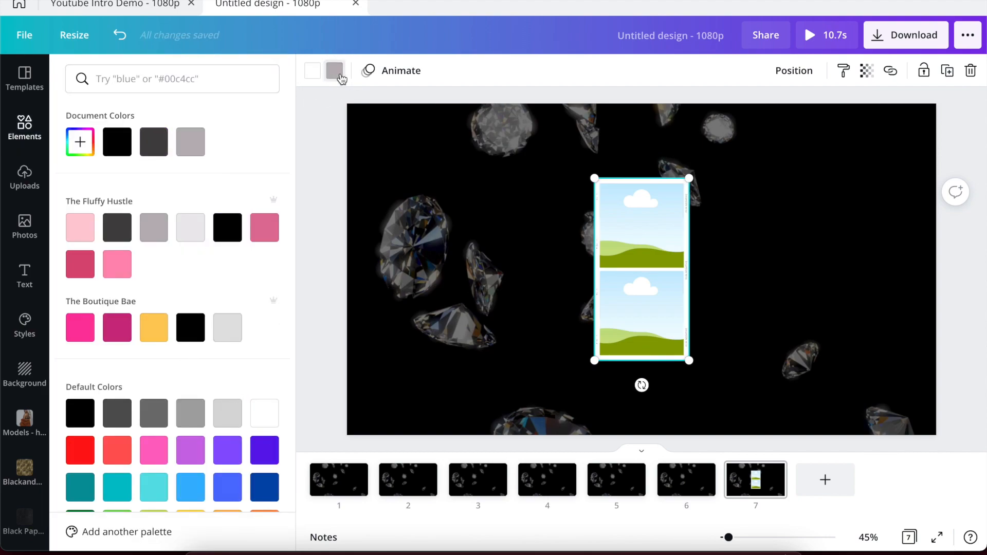
click(122, 152)
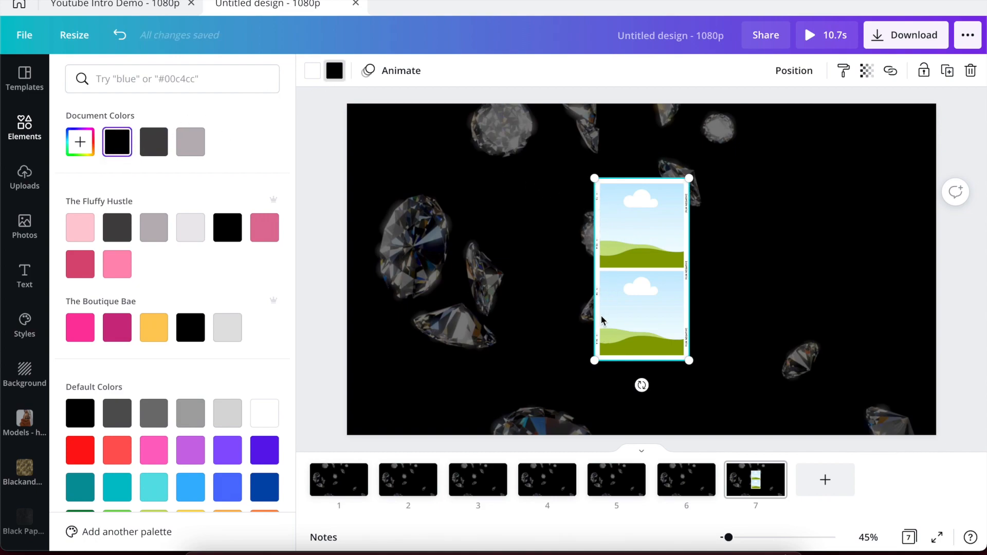
Enlarge the film strip, tilt it about 6° and move it to the page's left edge.
drag(594, 177, 509, 124)
drag(532, 379, 492, 436)
drag(591, 276, 486, 279)
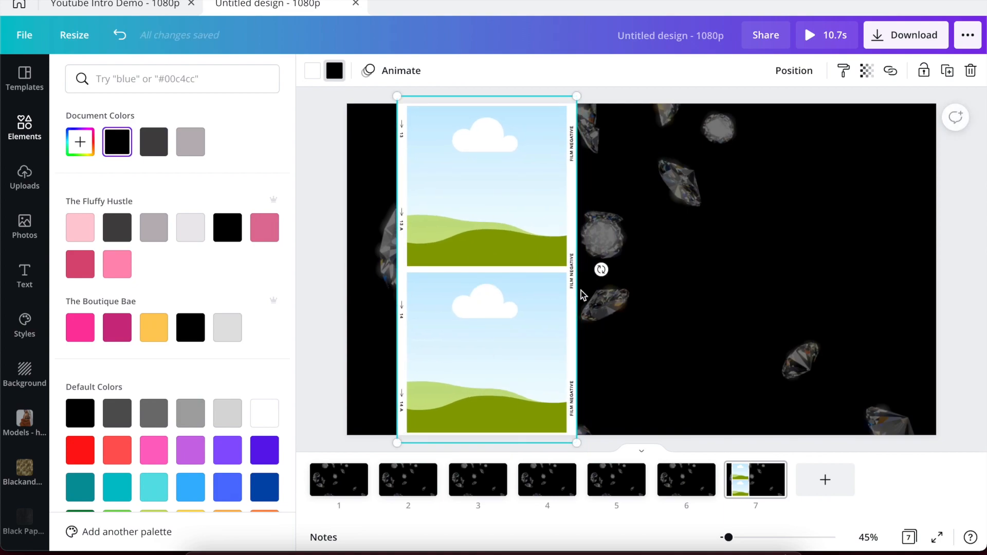
drag(600, 269, 601, 259)
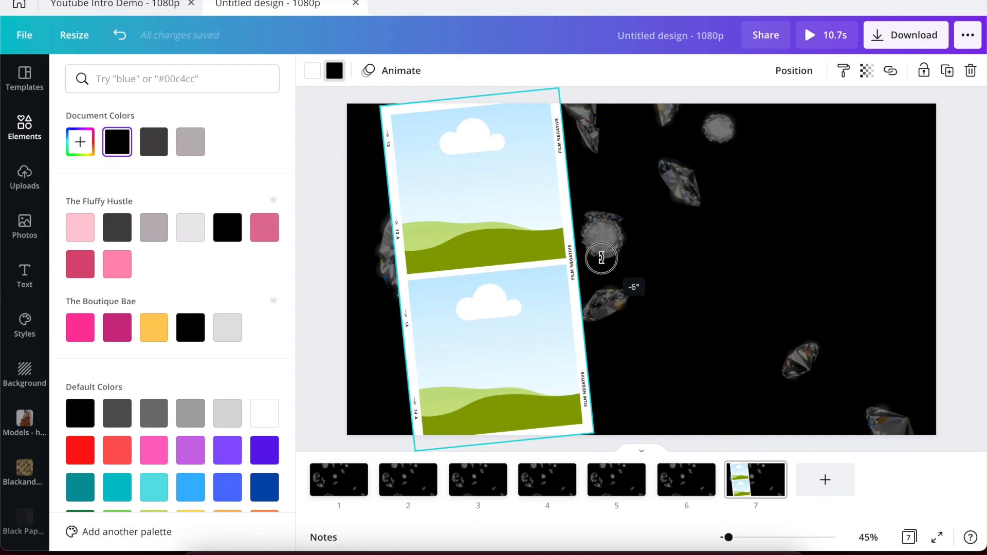
drag(517, 297, 495, 289)
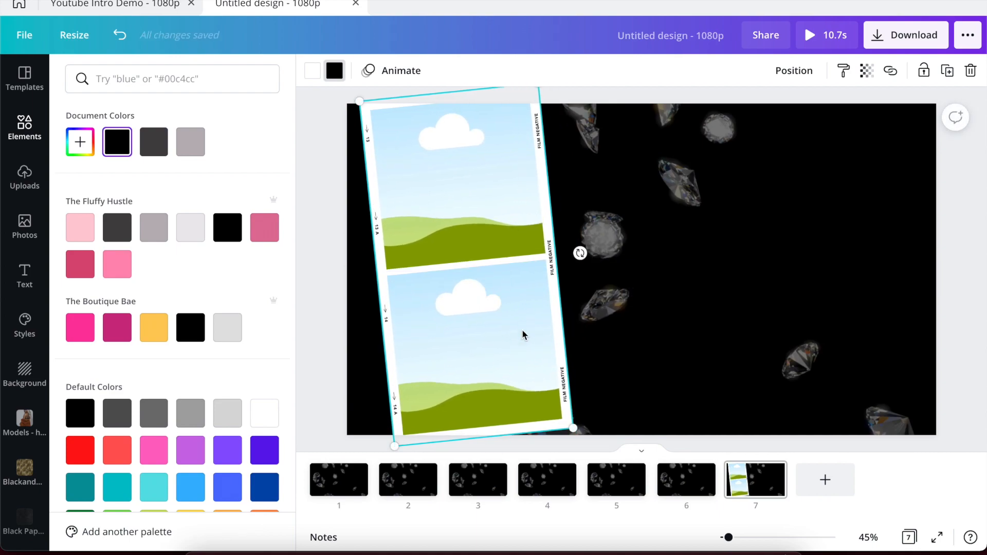
drag(573, 427, 581, 440)
drag(515, 369, 507, 369)
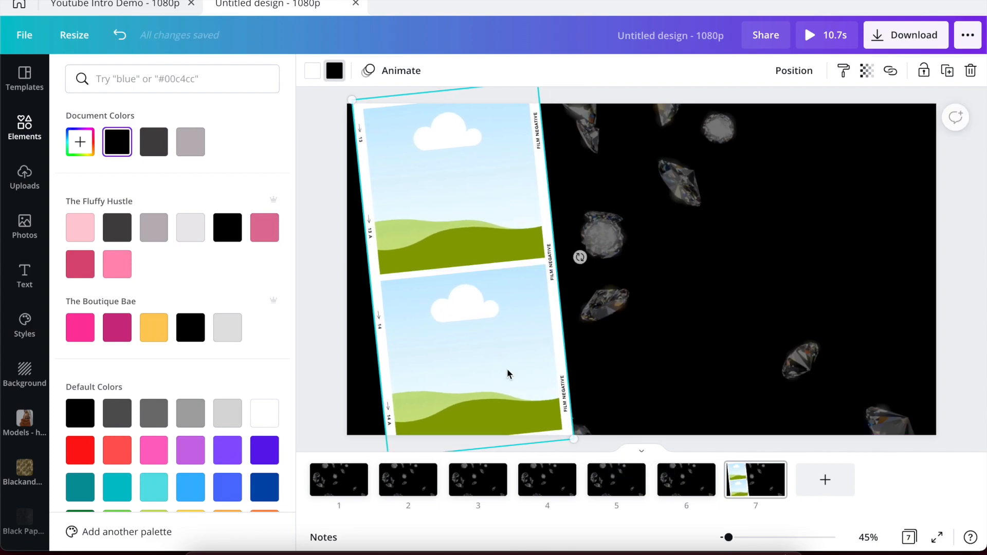
click(135, 4)
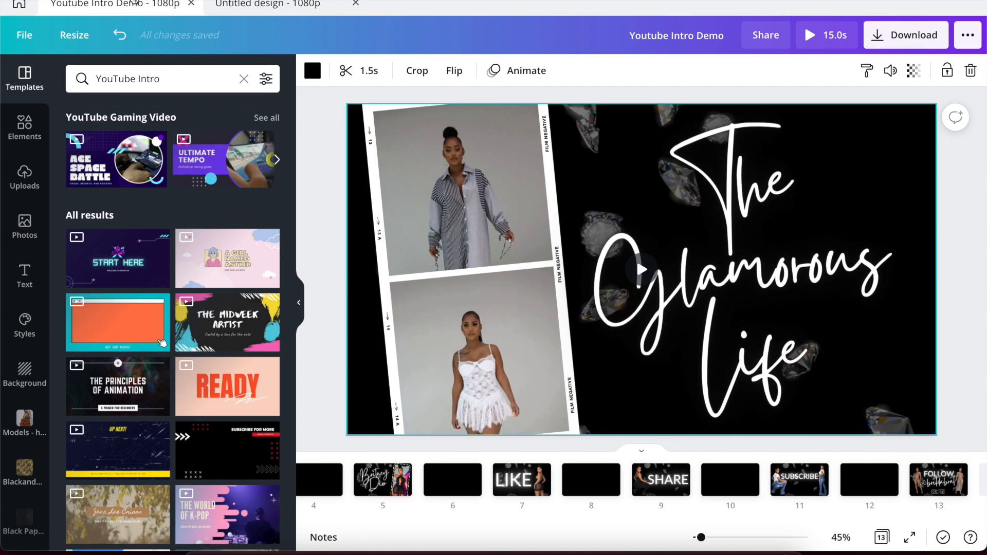
Nudge page 7's film strip slightly right and deselect it.
click(272, 7)
drag(415, 163, 419, 163)
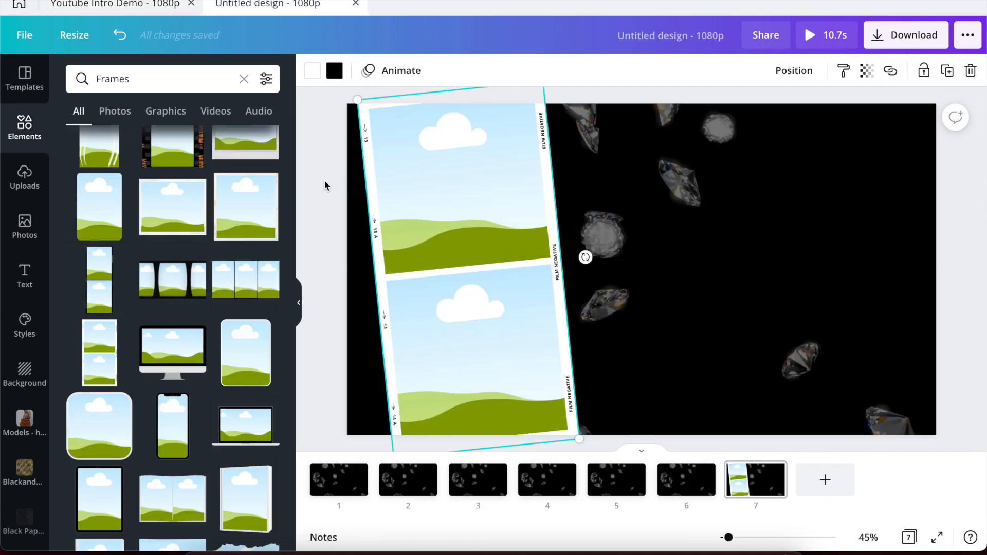
click(325, 185)
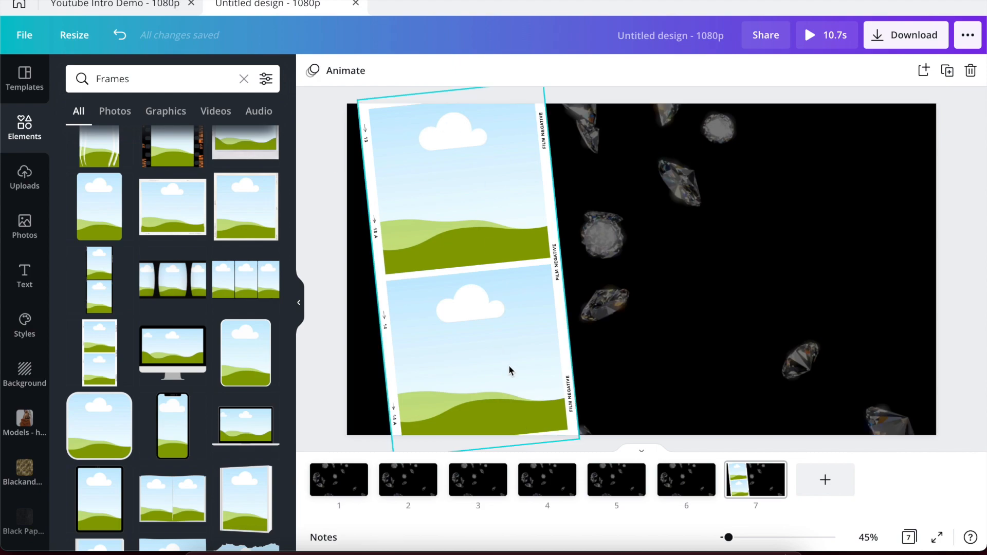
Check the reference design's title font and size, then return and open the Text panel.
click(117, 5)
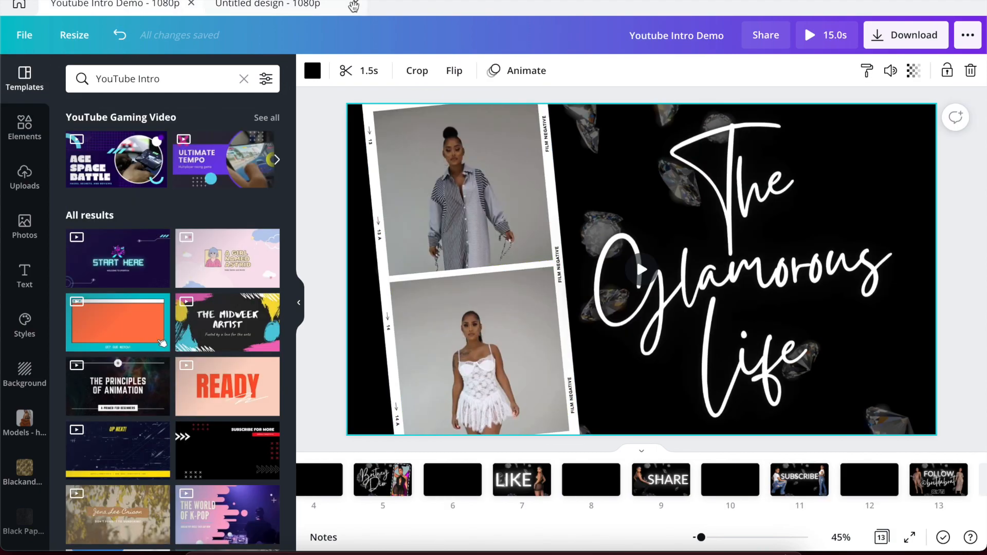
click(684, 228)
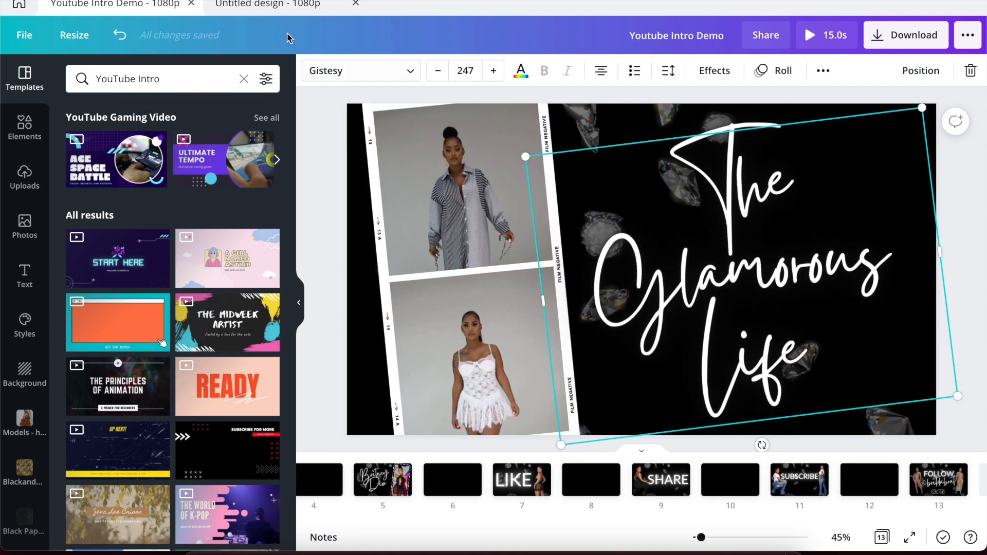
click(259, 6)
click(19, 284)
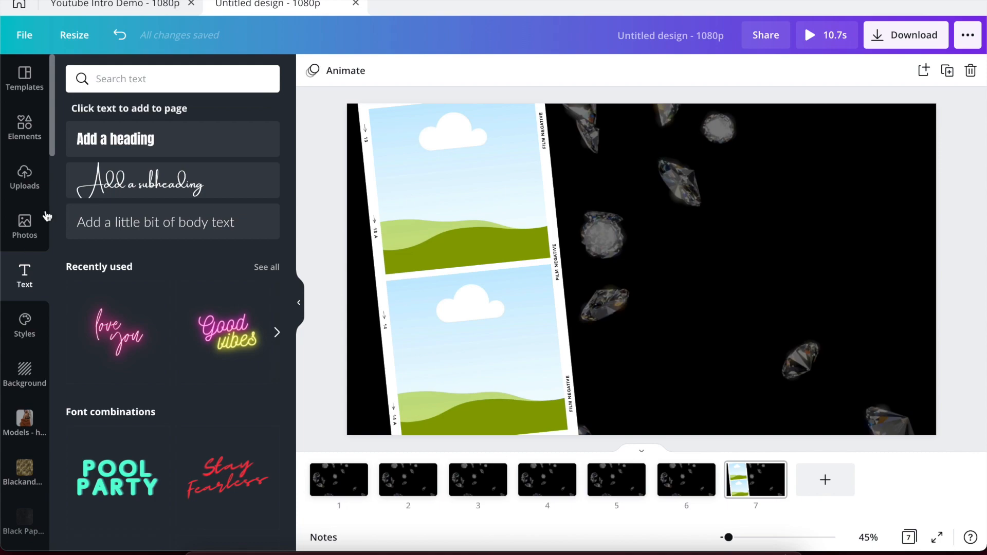
Add a heading reading 'The', 'Glamorous', 'Life' on three separate lines.
click(126, 137)
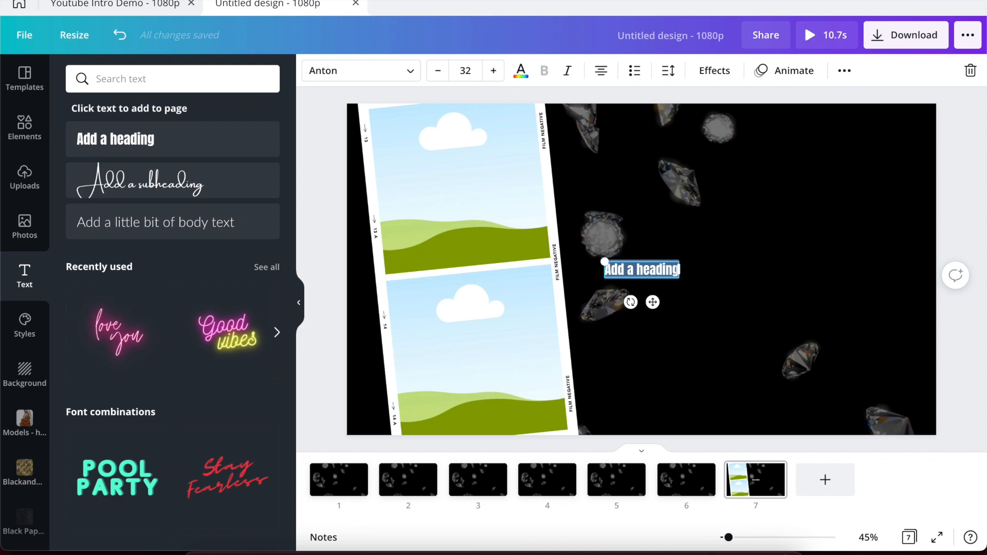
text(The)
key(Return)
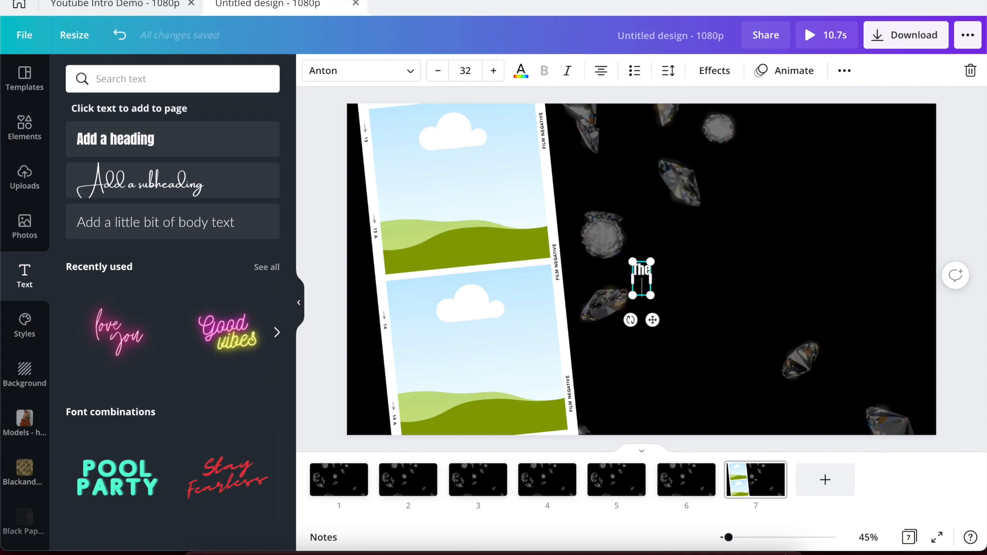
text(Glamou)
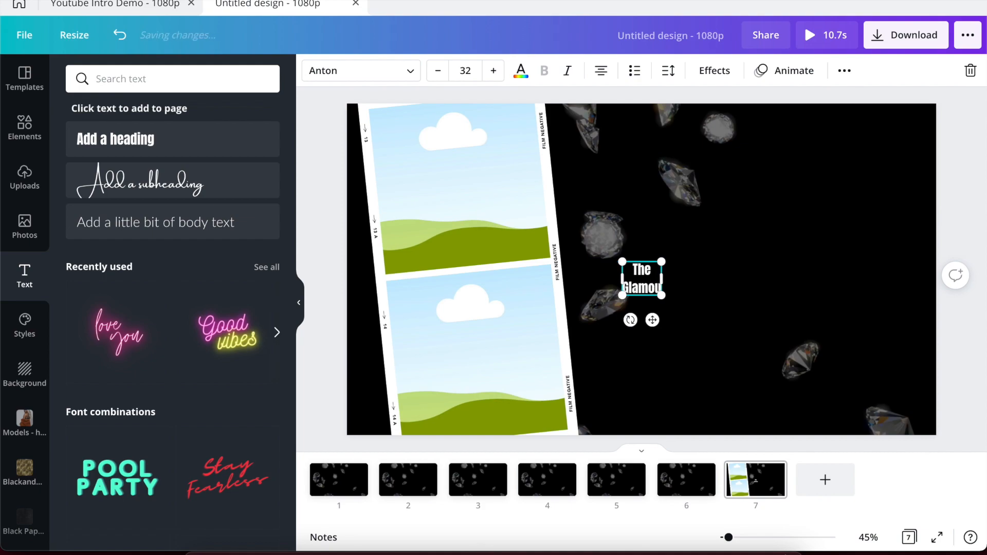
key(BackSpace)
text(rous)
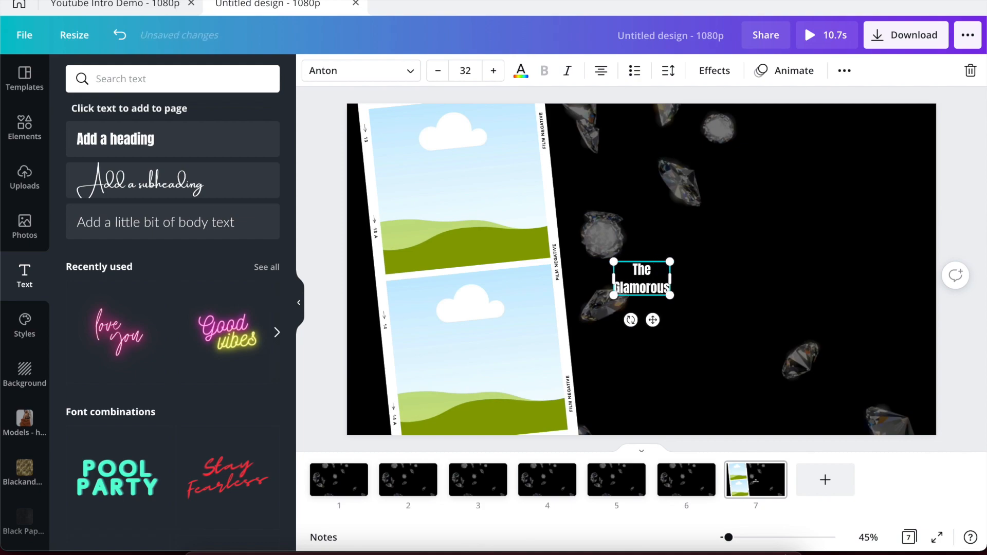
key(Return)
text(Life)
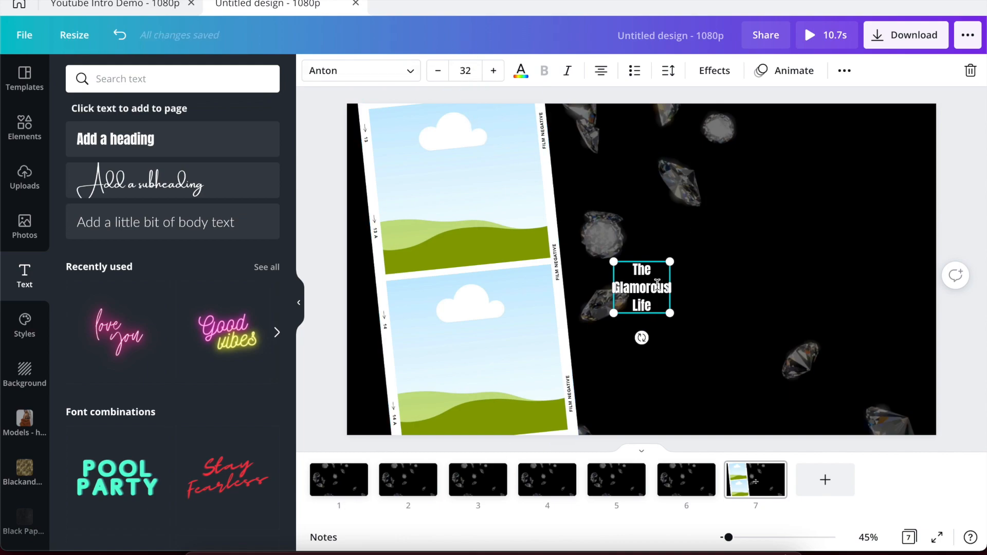
Enlarge the heading and move it lower, to the right of the film strip.
drag(669, 264, 879, 150)
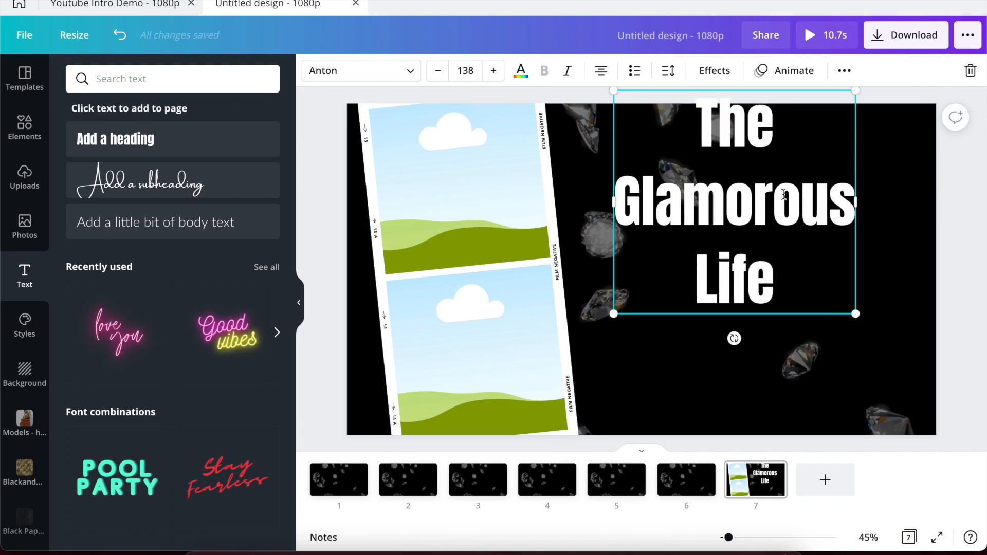
click(756, 409)
click(758, 252)
drag(758, 252, 773, 312)
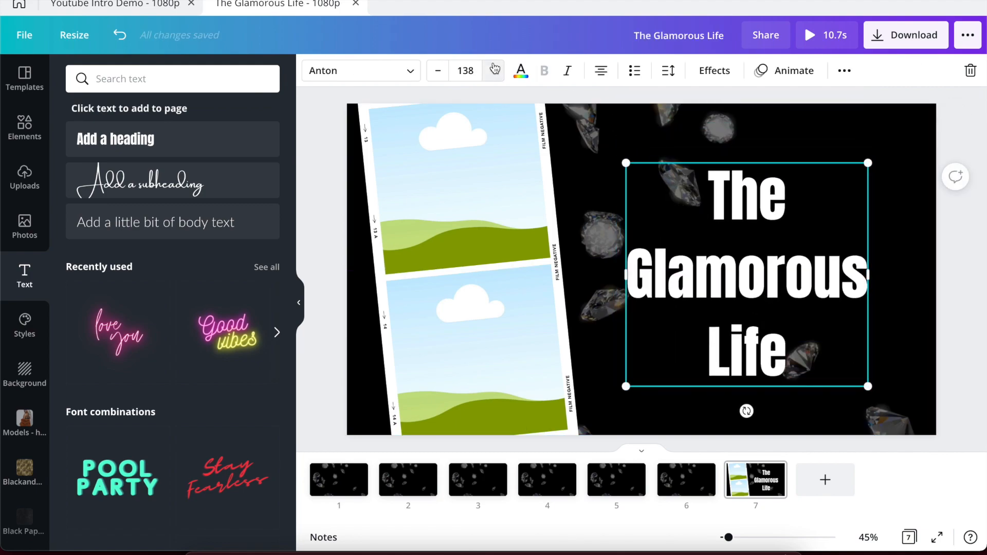
click(411, 74)
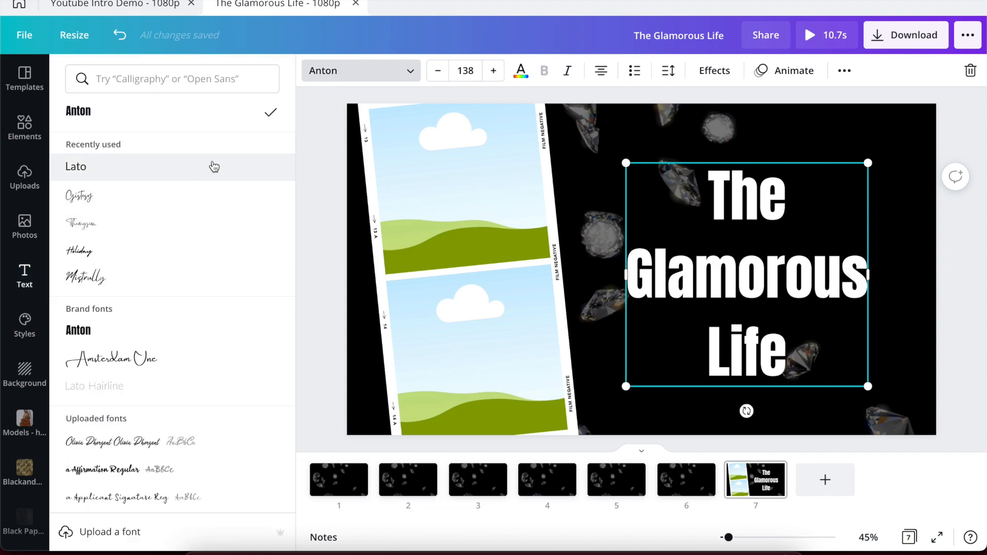
Browse Brush-style fonts and try the Joshico script font on the title.
scroll(219, 296, down, 1)
scroll(220, 296, up, 1)
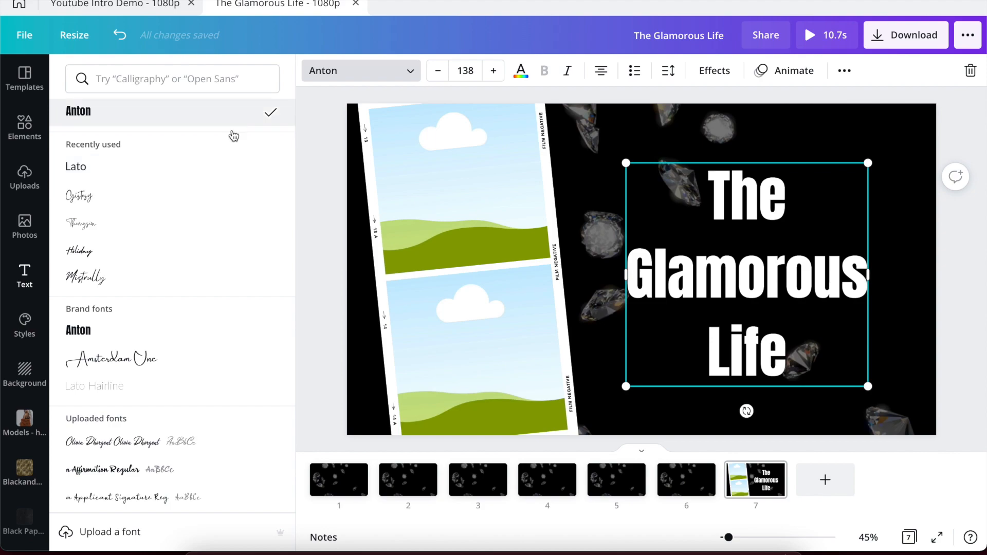
scroll(205, 229, down, 15)
scroll(186, 329, down, 5)
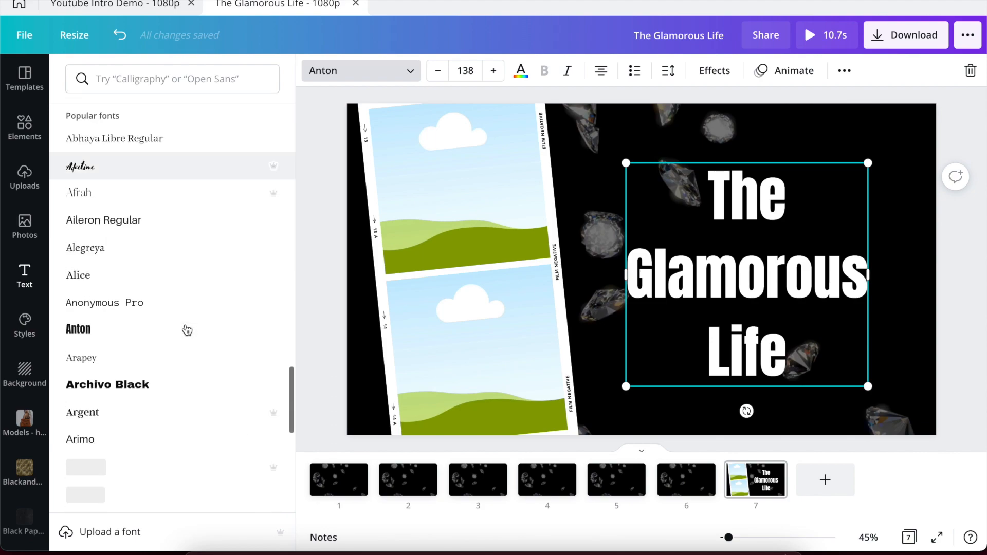
scroll(186, 329, up, 20)
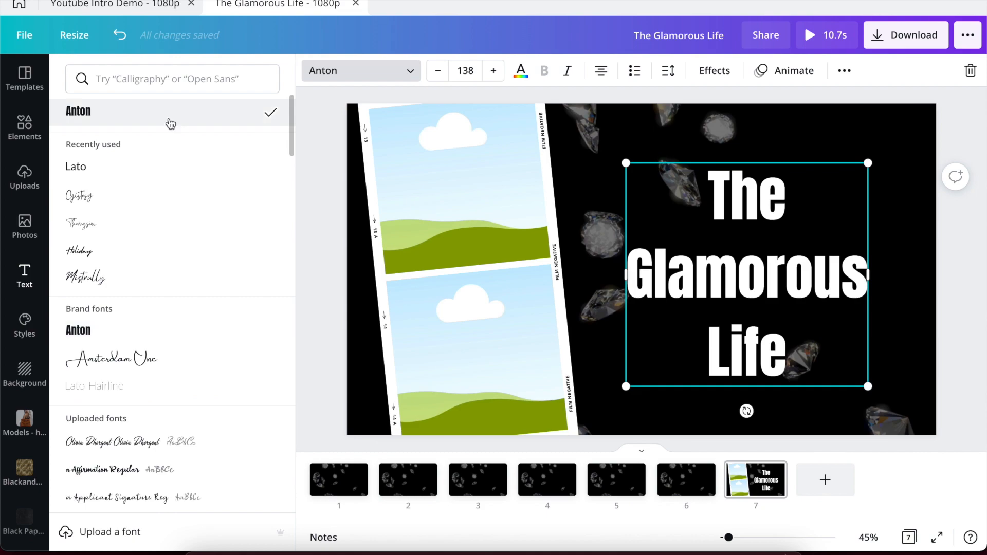
click(165, 82)
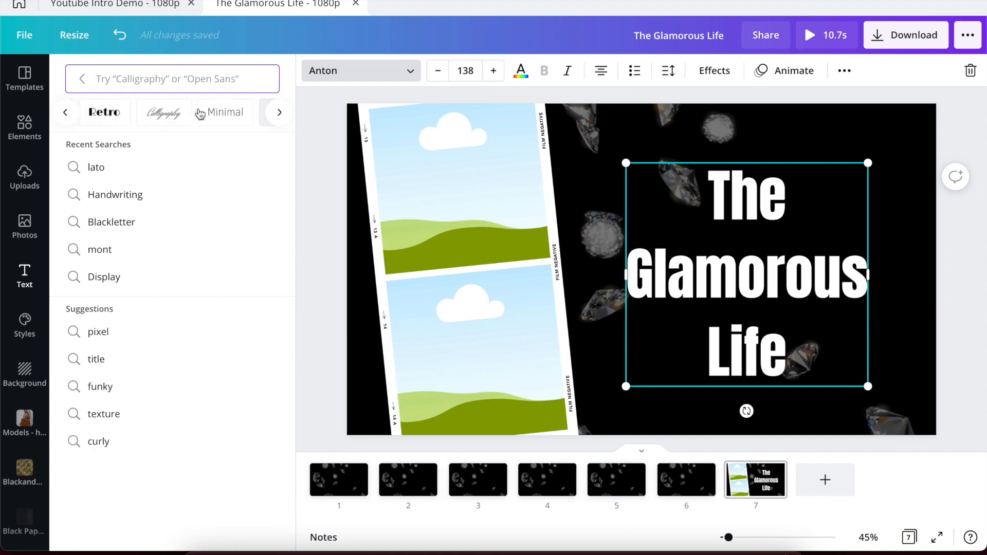
scroll(200, 114, right, 3)
click(170, 112)
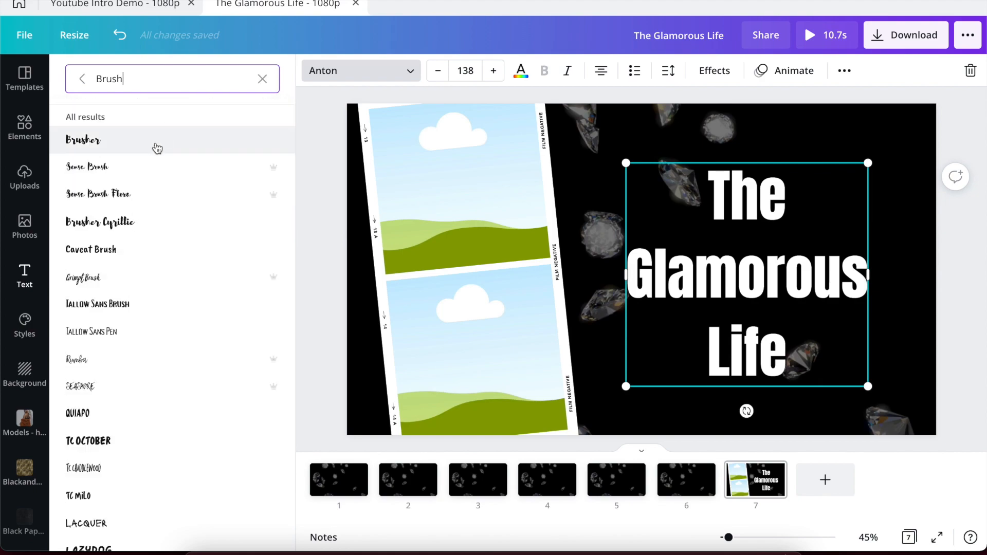
scroll(117, 298, down, 3)
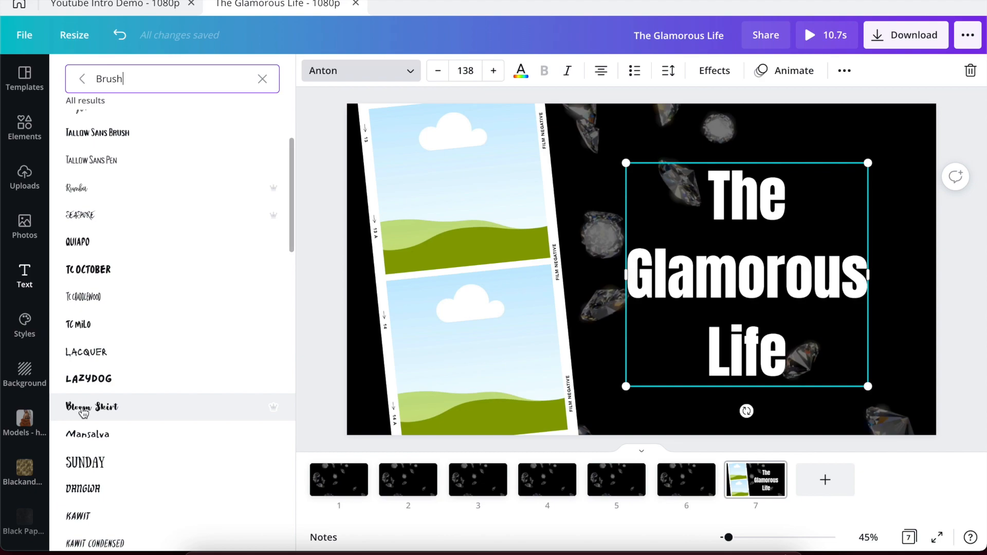
scroll(83, 411, down, 6)
scroll(83, 411, down, 1)
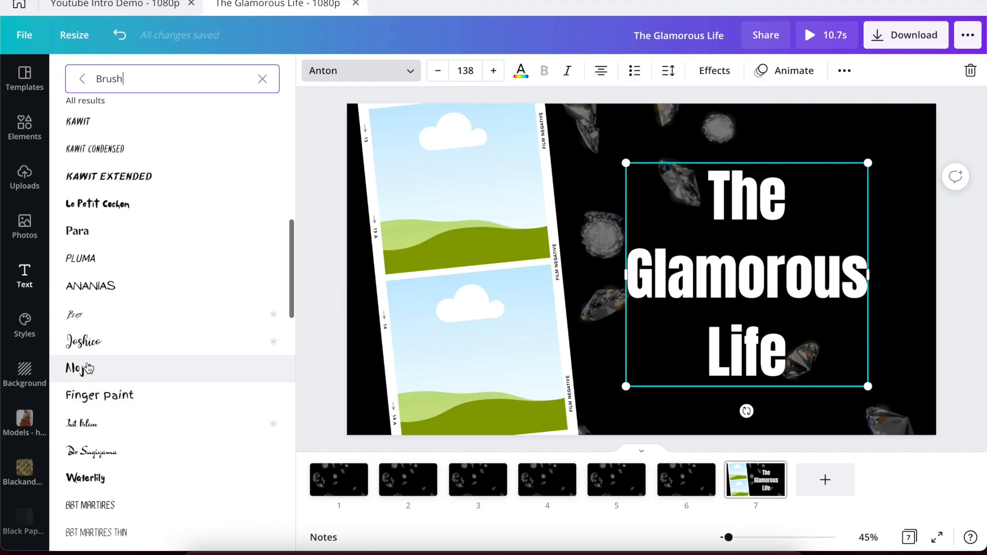
click(91, 349)
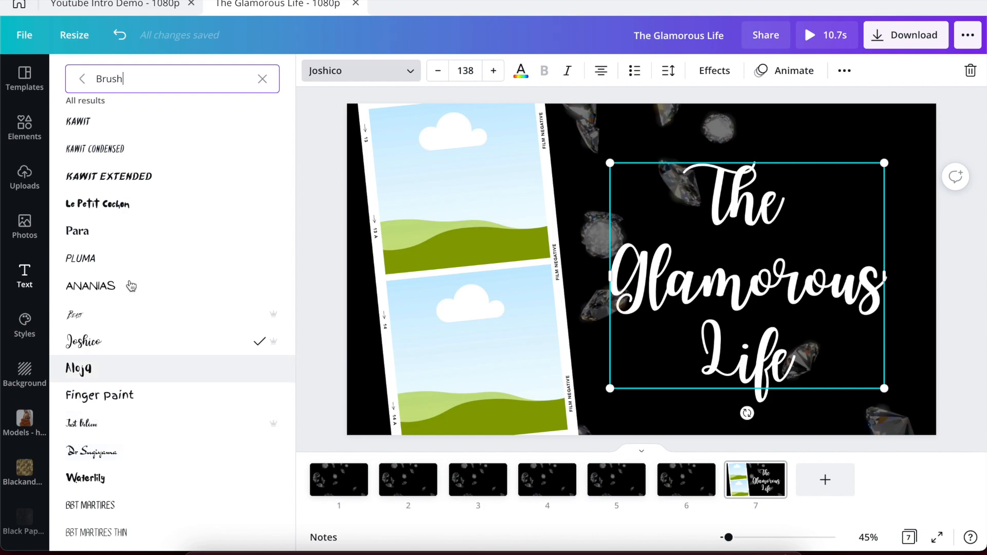
Switch the title to the Gistesy script font from the full font list.
click(262, 78)
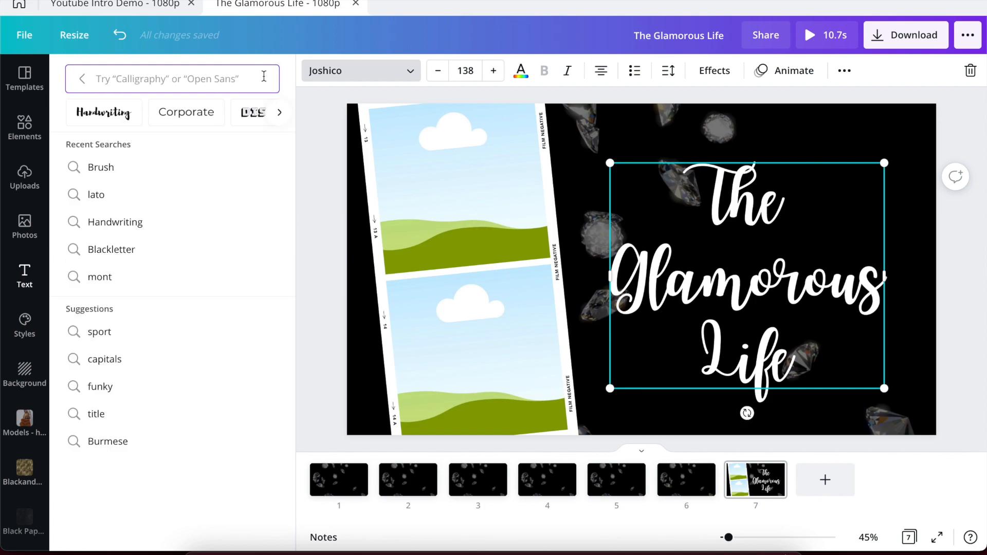
click(82, 80)
click(96, 202)
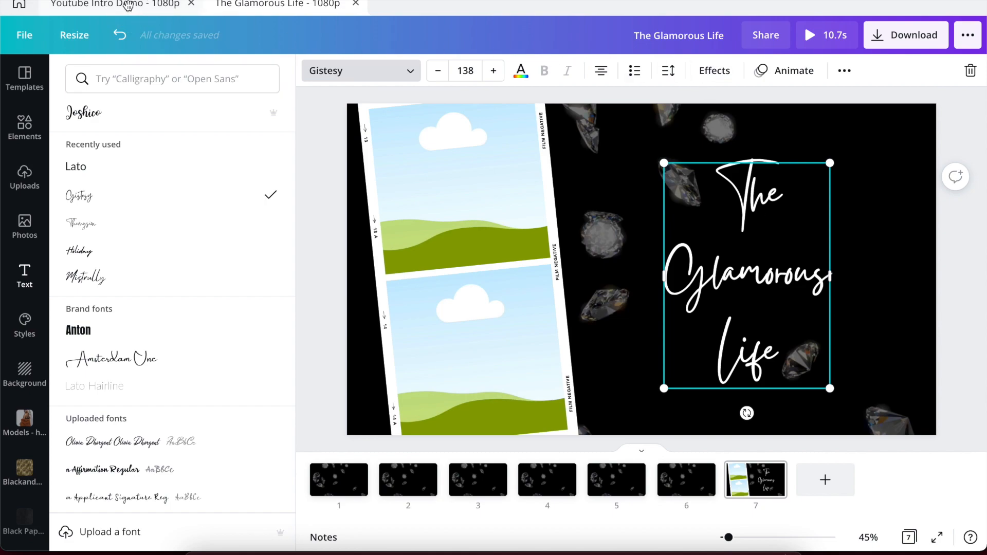
Check the Youtube Intro Demo title's spacing, then tighten this title's line spacing to 0.84.
click(128, 6)
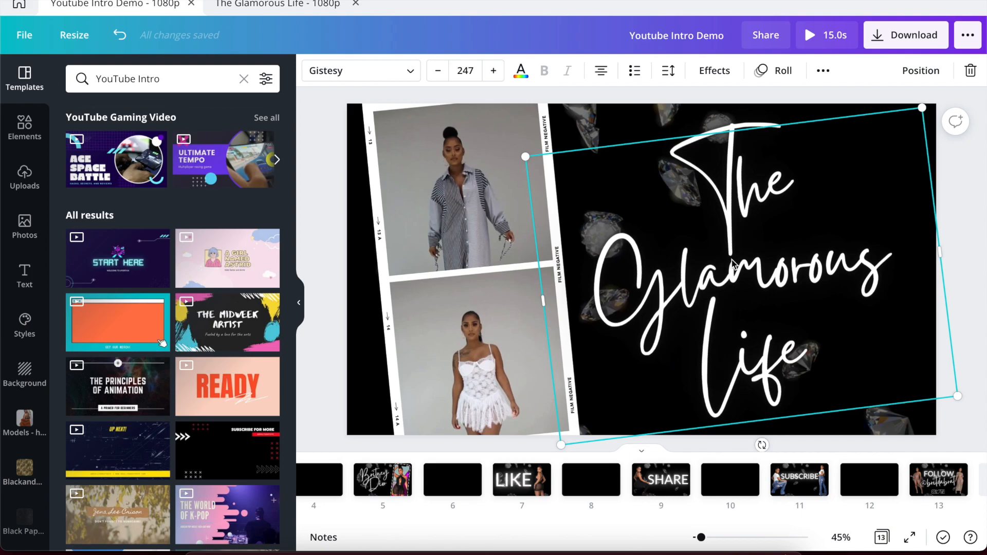
click(673, 77)
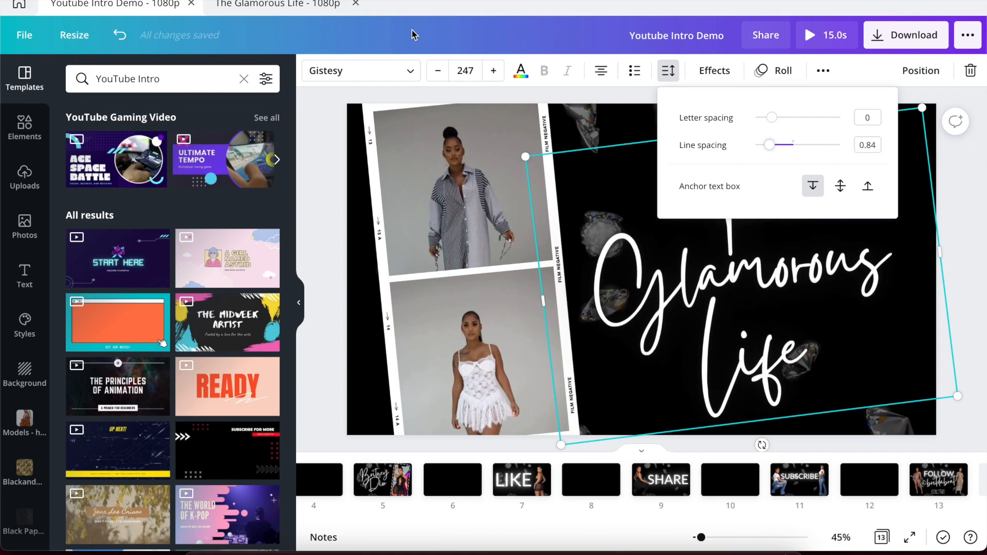
click(244, 5)
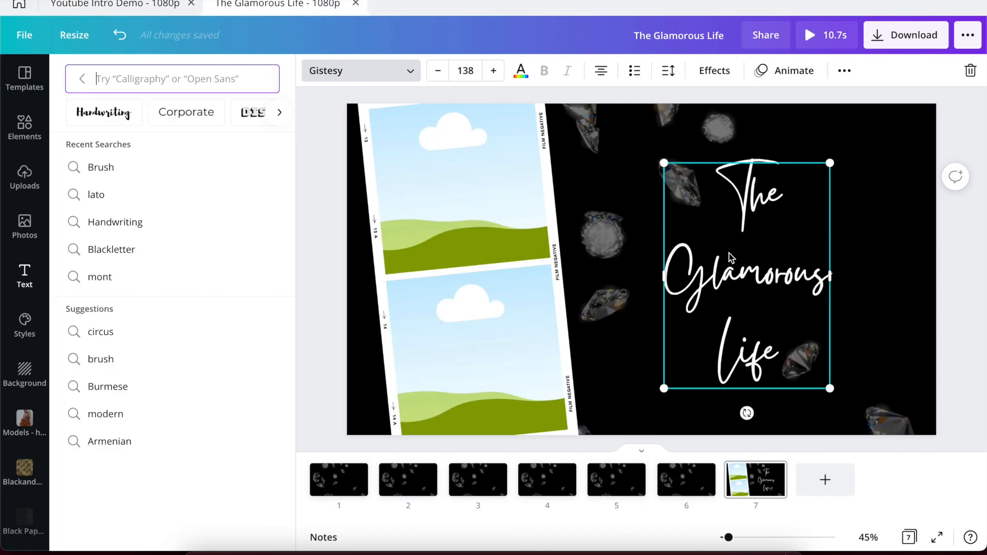
click(636, 201)
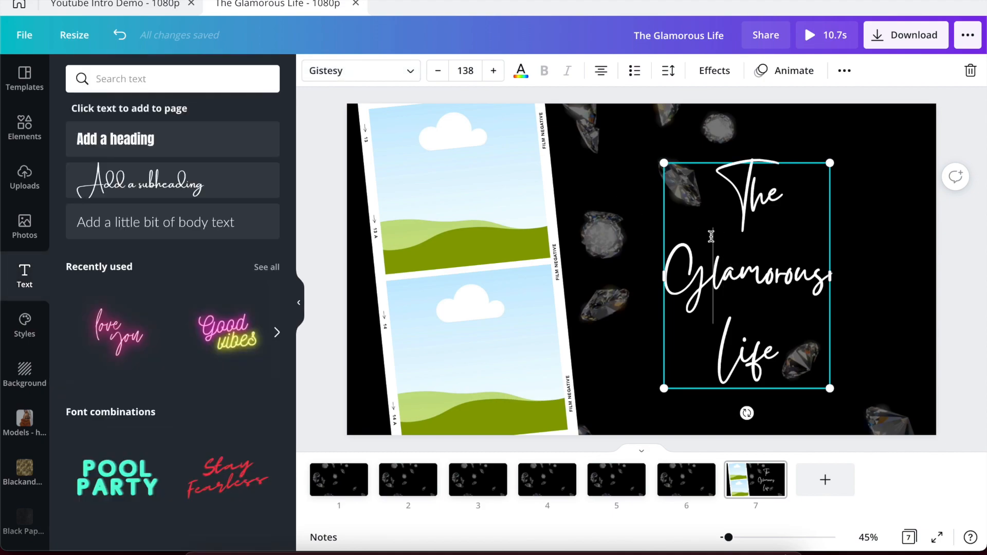
click(636, 258)
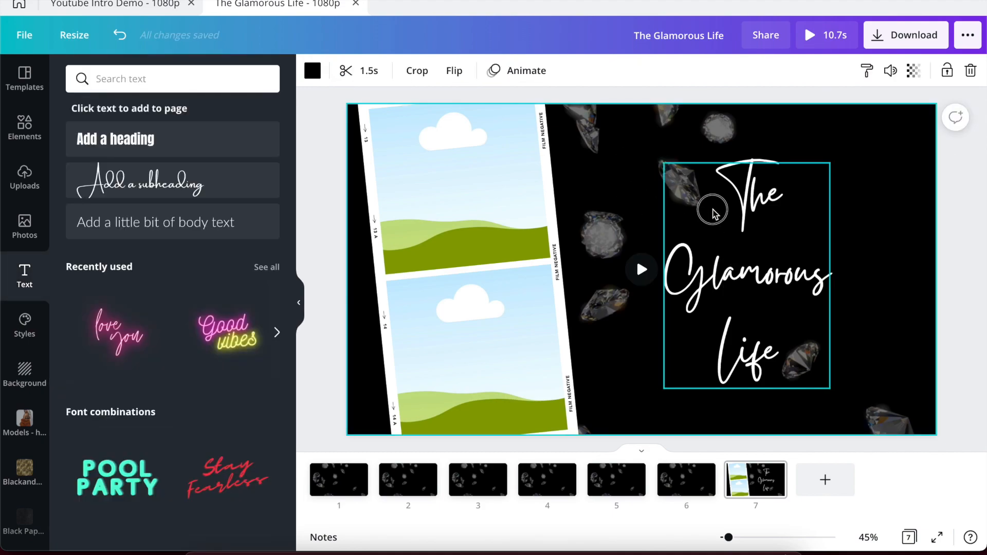
click(710, 210)
click(668, 70)
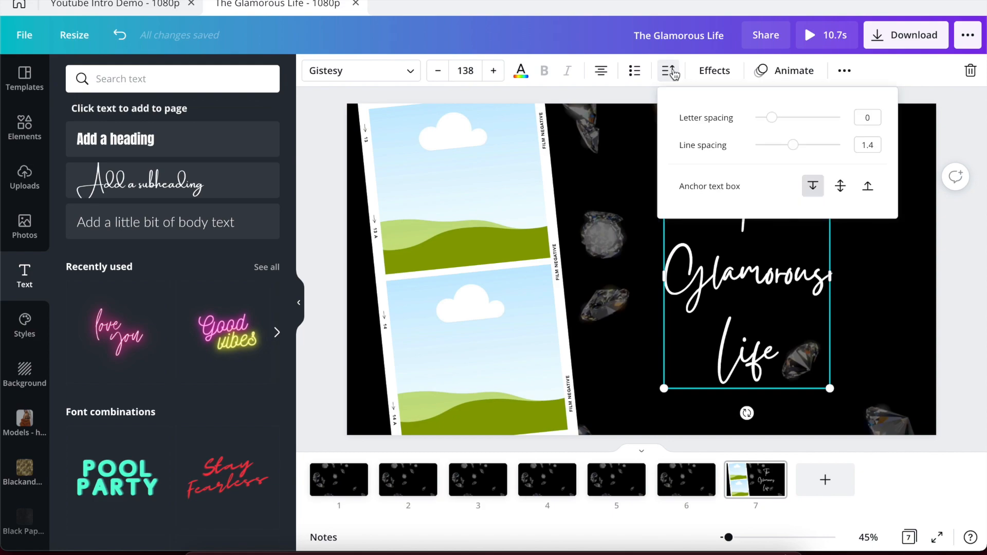
drag(793, 145, 770, 149)
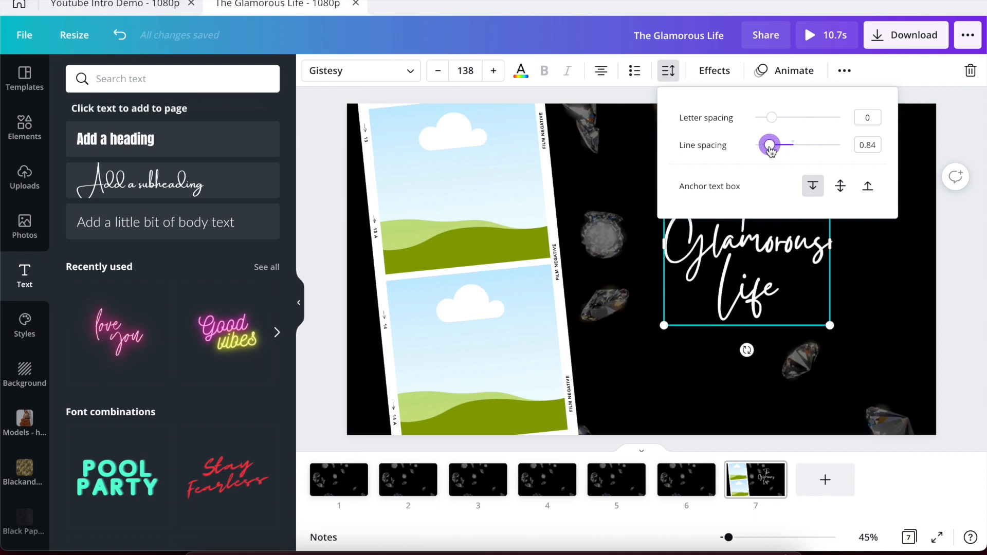
Set the title's font size to 247 after trying 287 against the reference design.
click(636, 255)
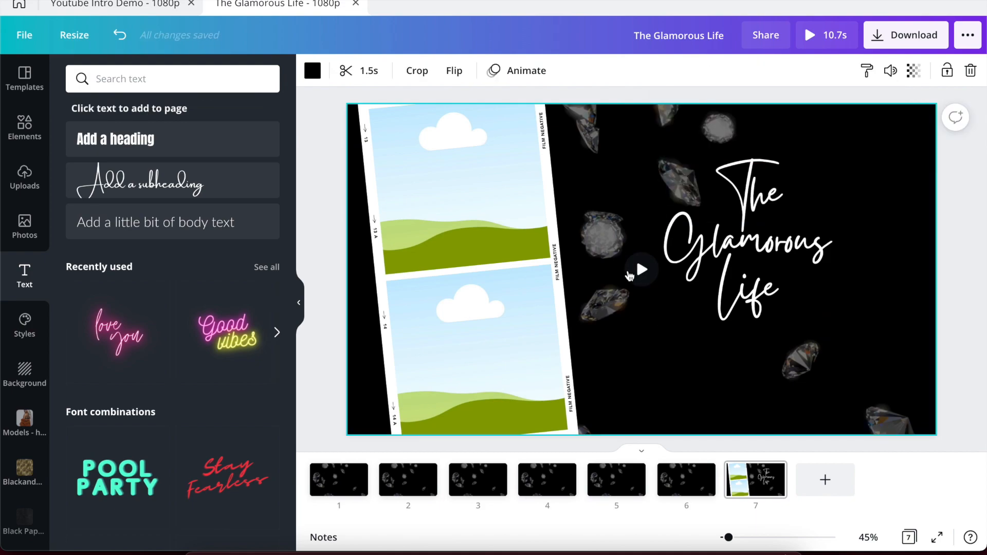
click(716, 266)
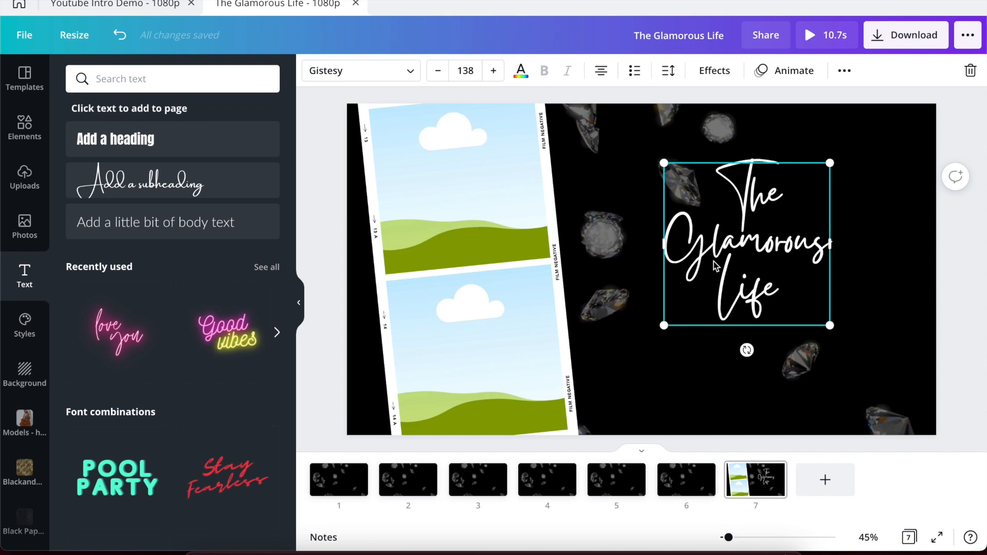
click(465, 72)
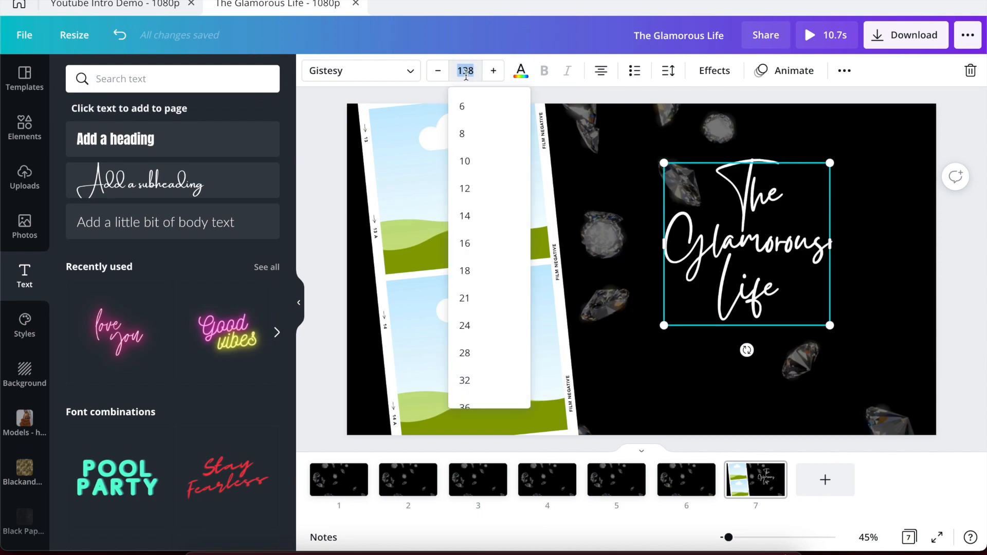
text(288)
key(BackSpace)
key(BackSpace)
key(BackSpace)
text(287)
key(Return)
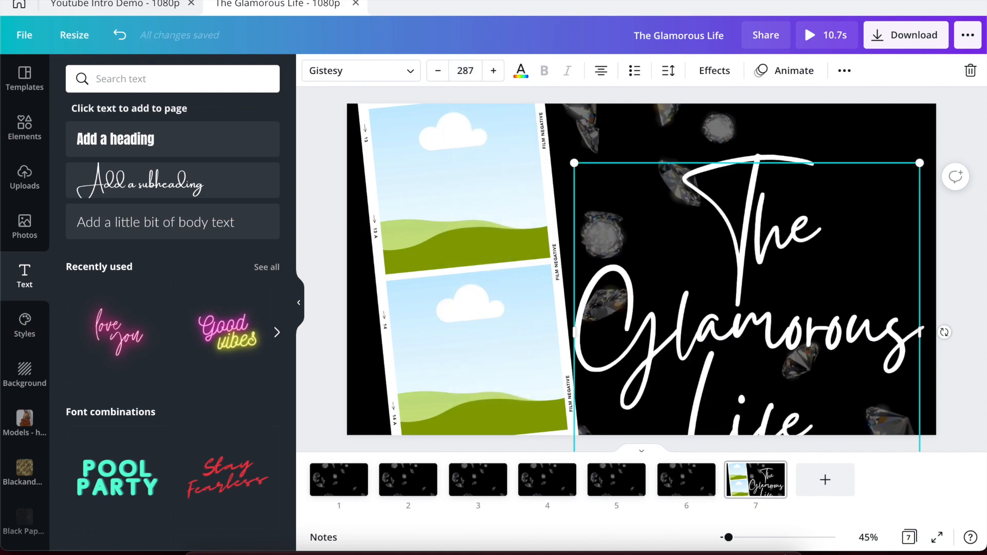
click(145, 4)
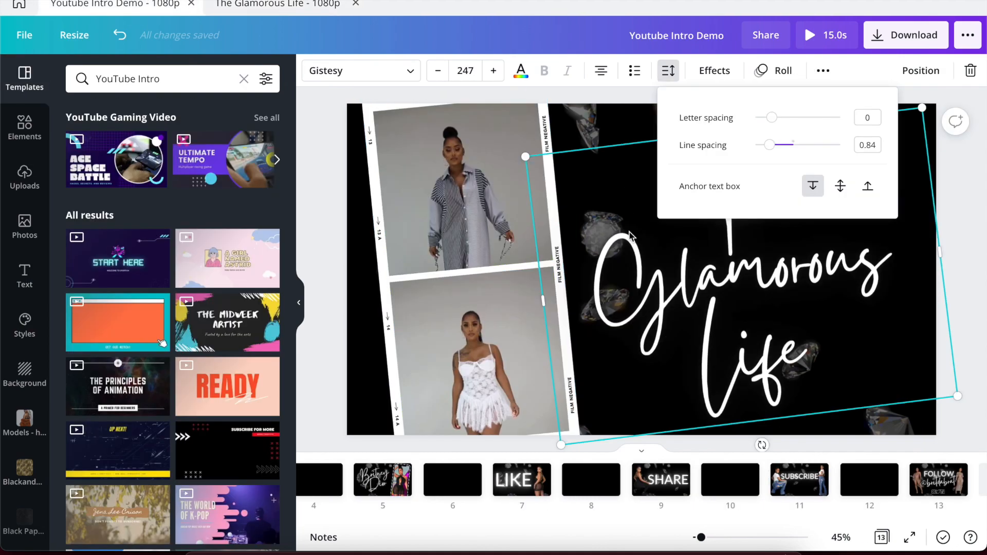
click(272, 5)
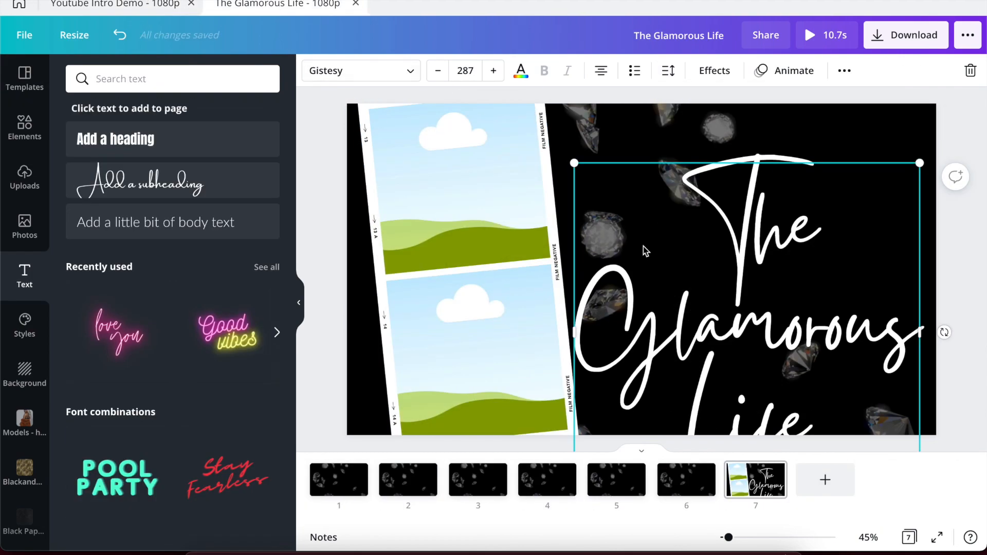
click(467, 70)
text(247)
key(Return)
Move the title higher and tilt it about -4°, matching the reference title's angle.
click(633, 137)
drag(678, 242, 682, 207)
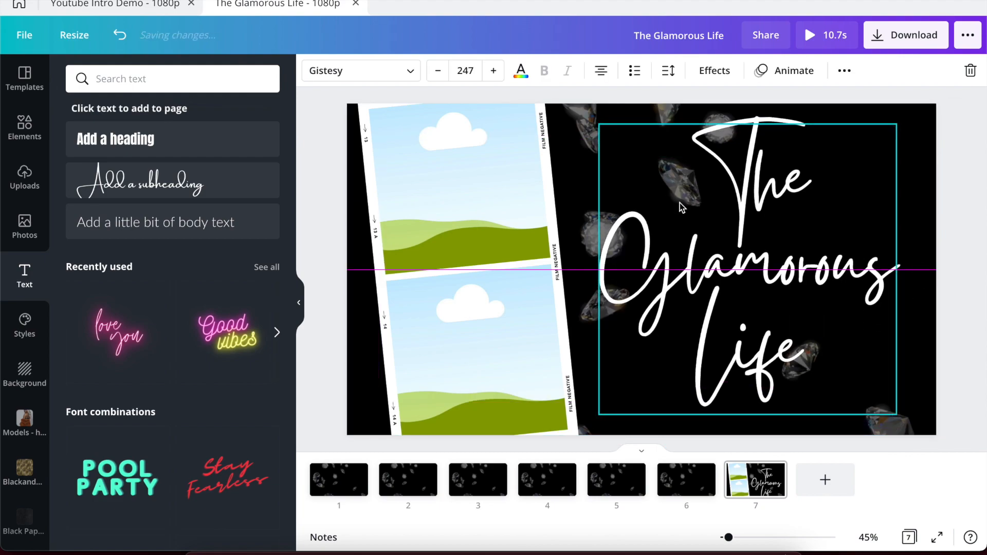
click(109, 5)
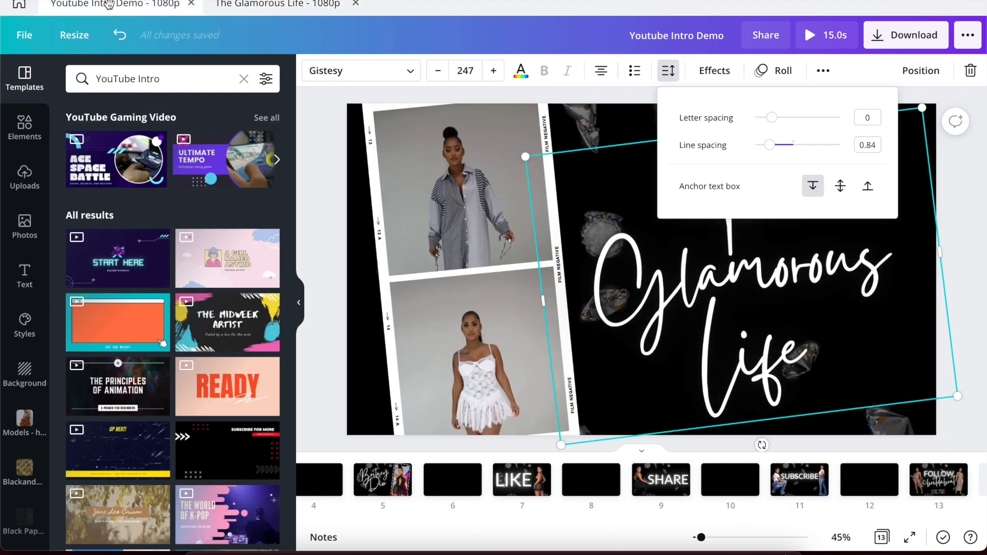
click(614, 251)
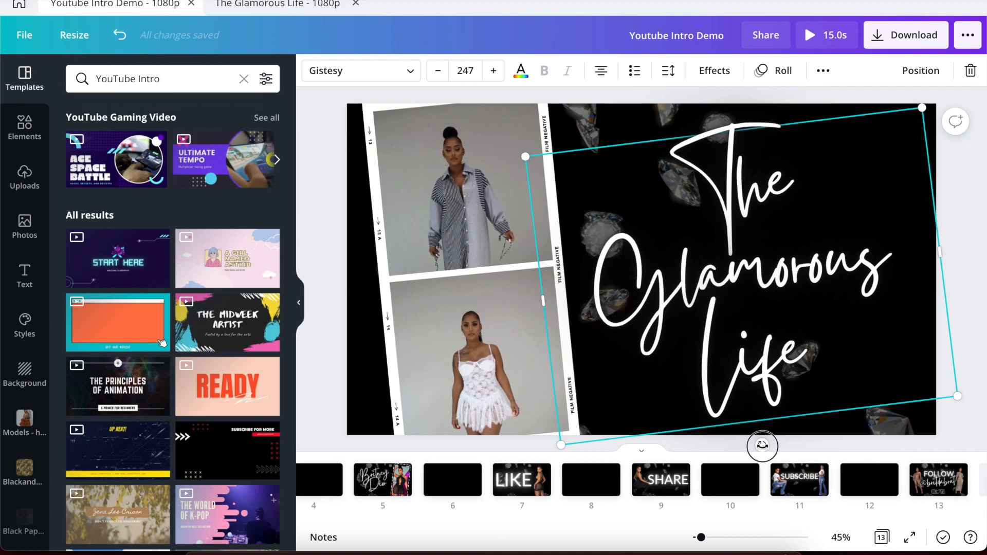
drag(762, 447, 760, 445)
click(274, 4)
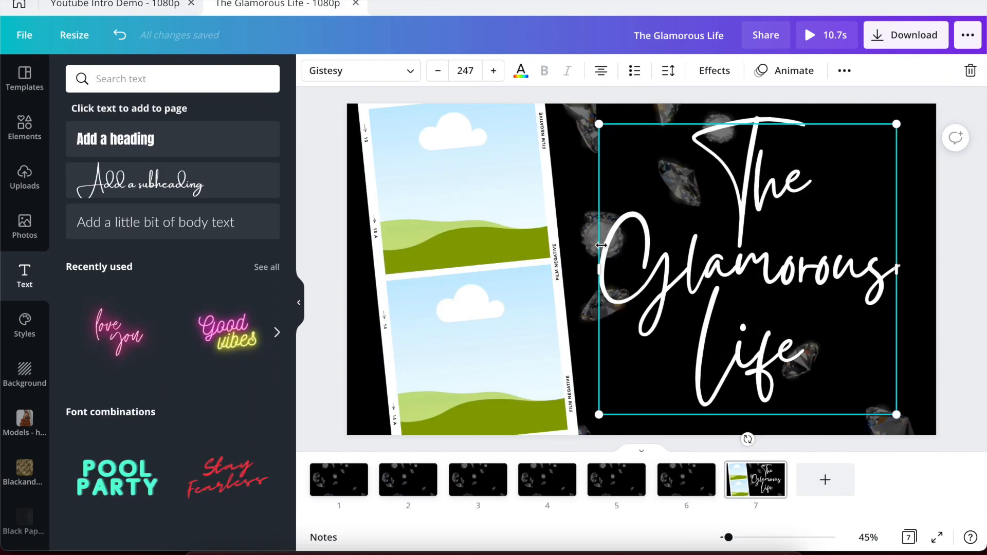
drag(748, 440, 765, 436)
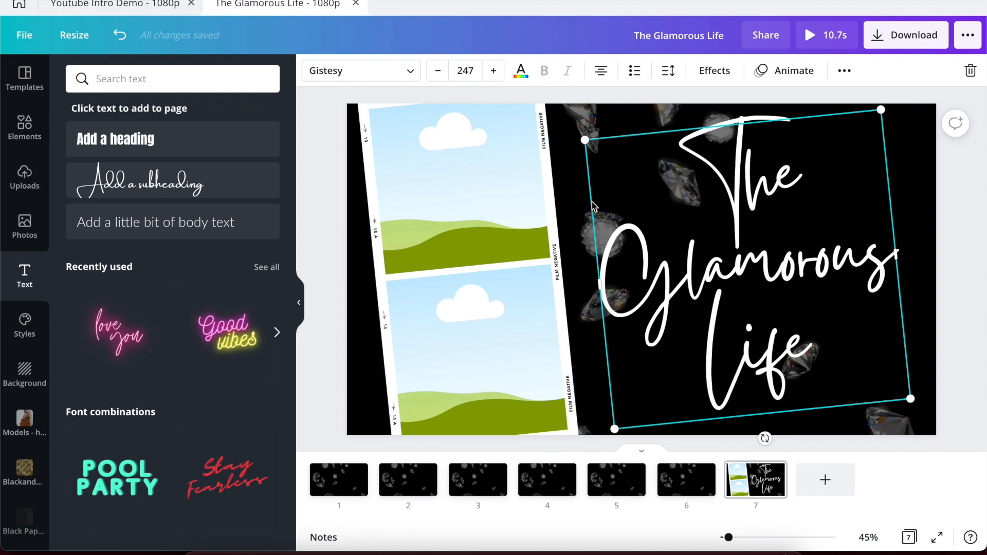
Apply the Neon effect at intensity 100 to the title, then set its colour to black.
click(708, 83)
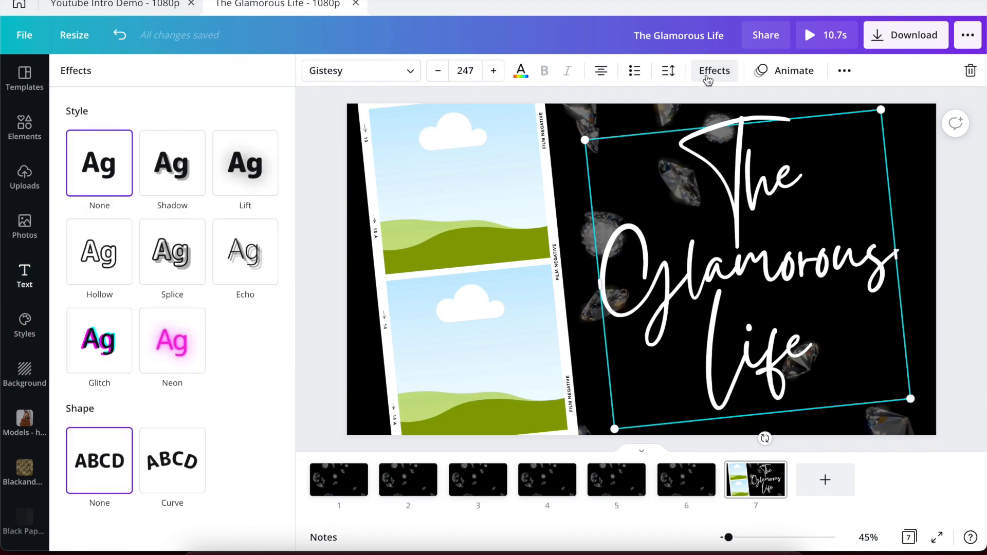
click(172, 351)
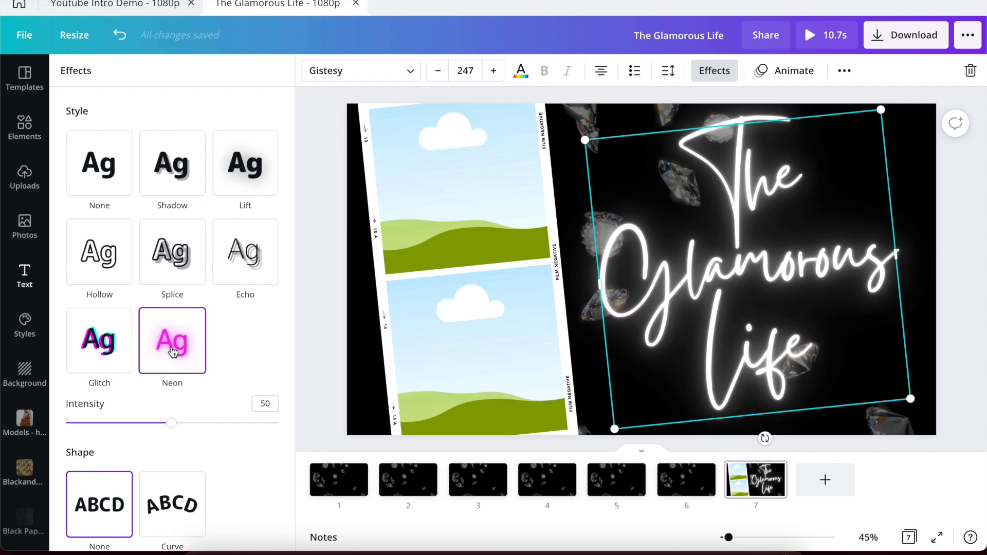
click(171, 423)
drag(171, 423, 315, 444)
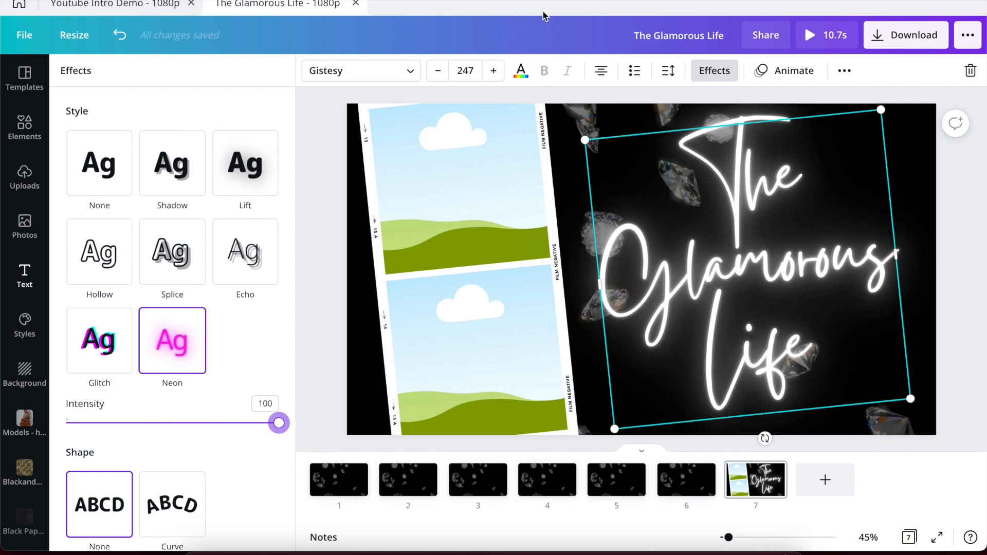
click(520, 72)
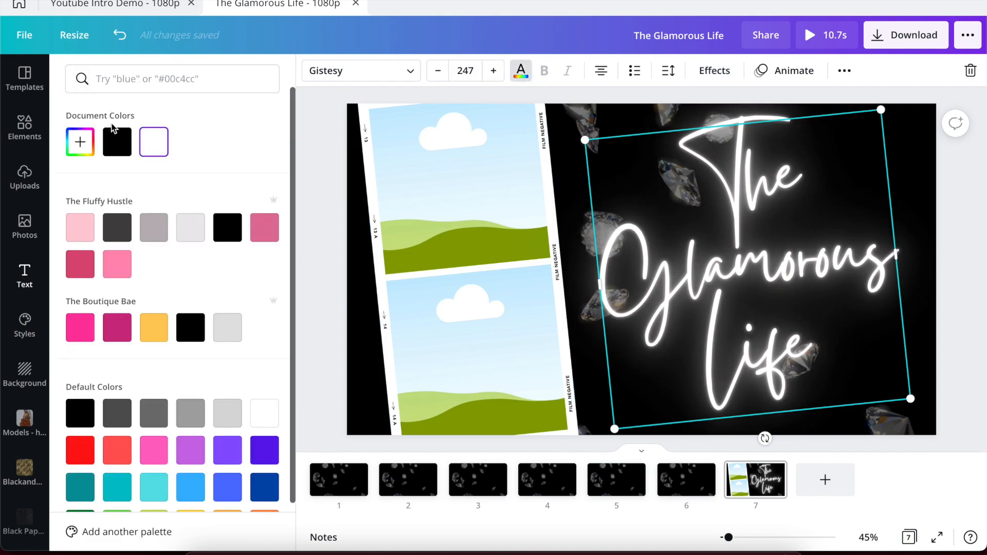
click(113, 144)
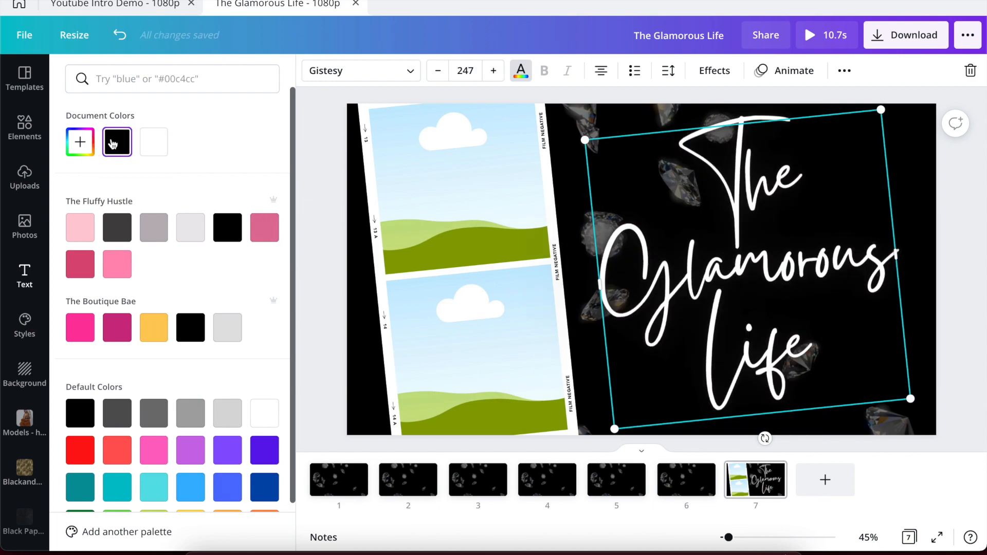
Shift the title left, back onto the black area, then view the Youtube Intro Demo design.
drag(724, 246, 601, 236)
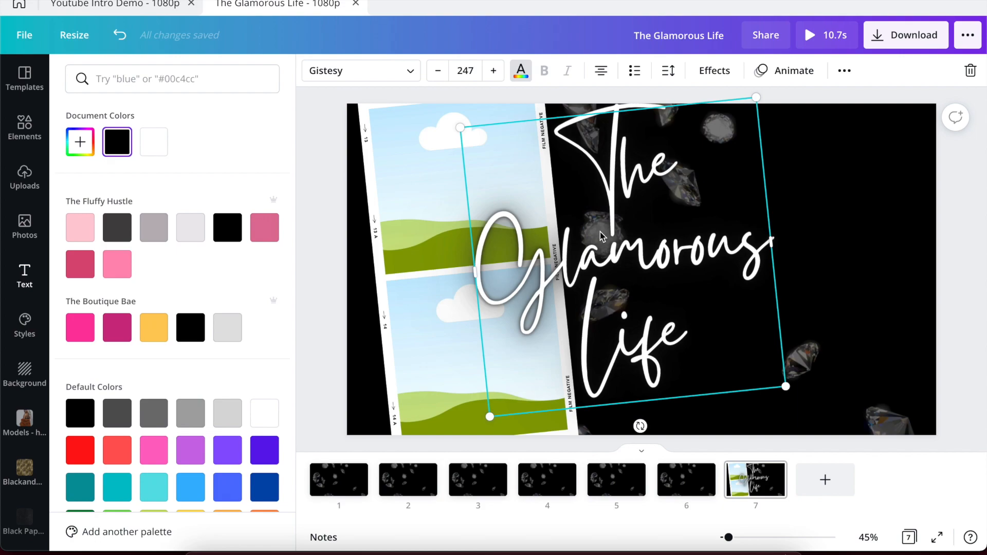
drag(653, 234, 784, 246)
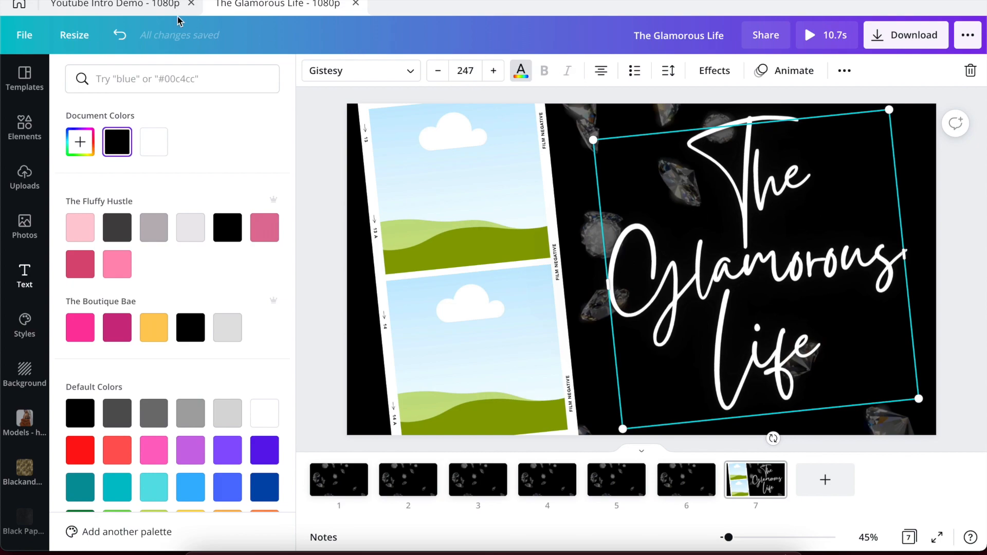
click(144, 5)
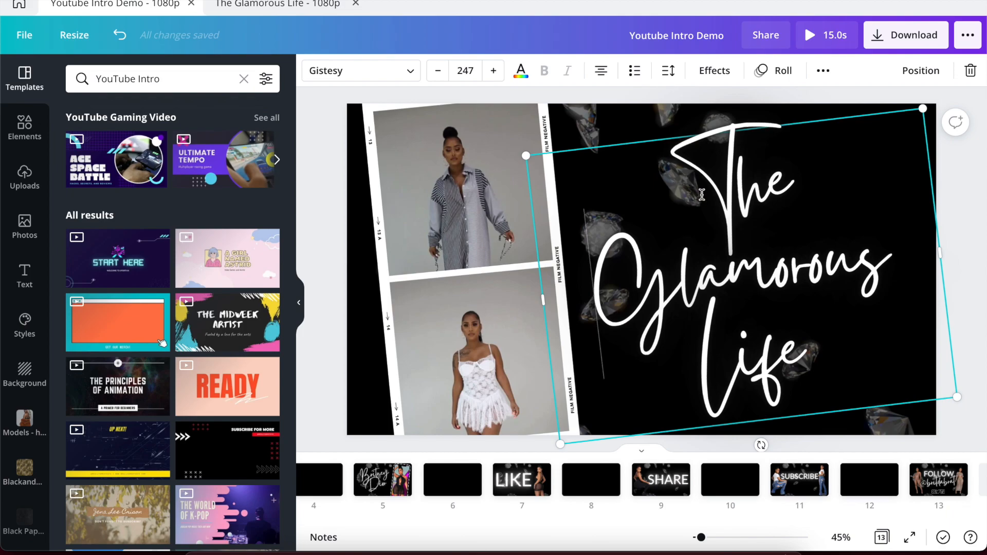
Give 'The Glamorous Life' title the Roll text animation, matching the reference.
click(774, 75)
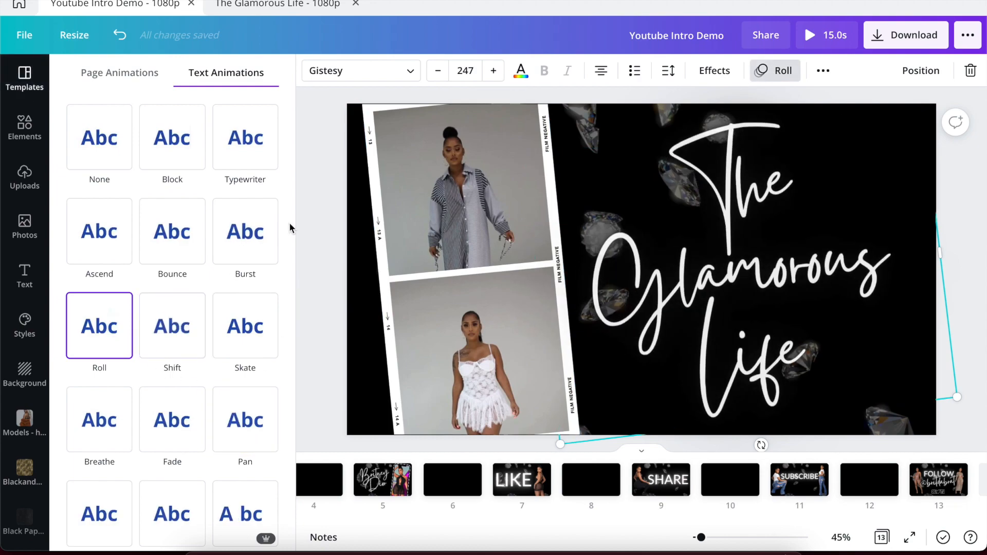
click(263, 6)
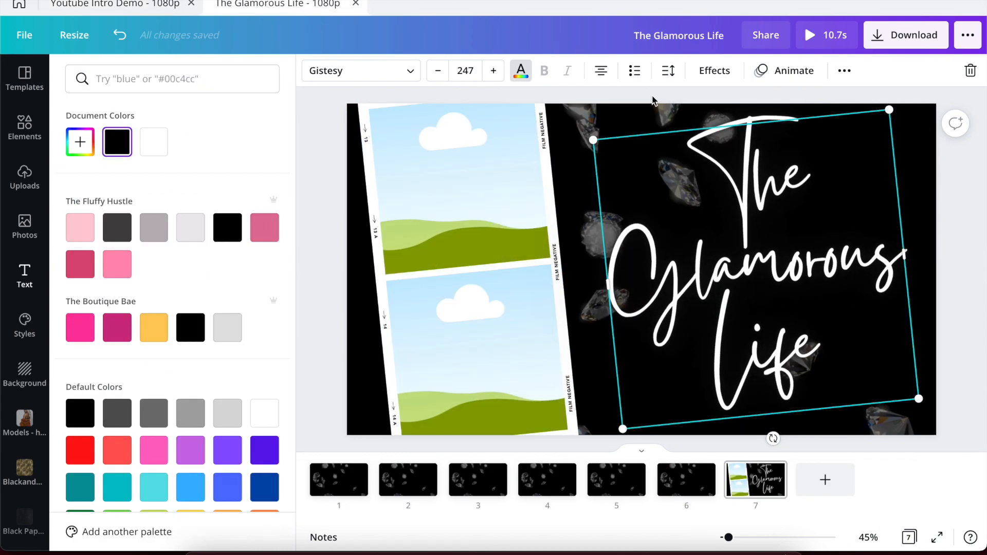
click(785, 76)
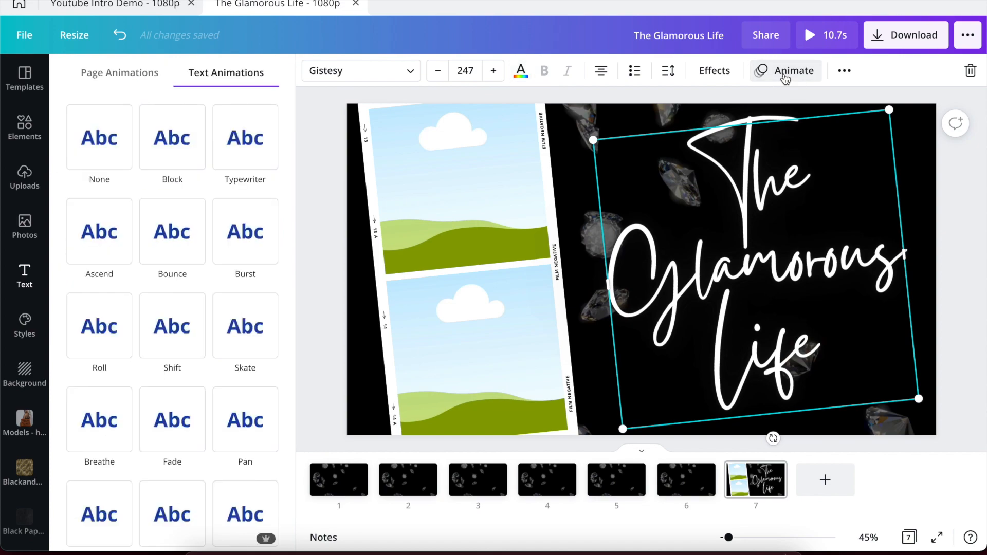
click(111, 347)
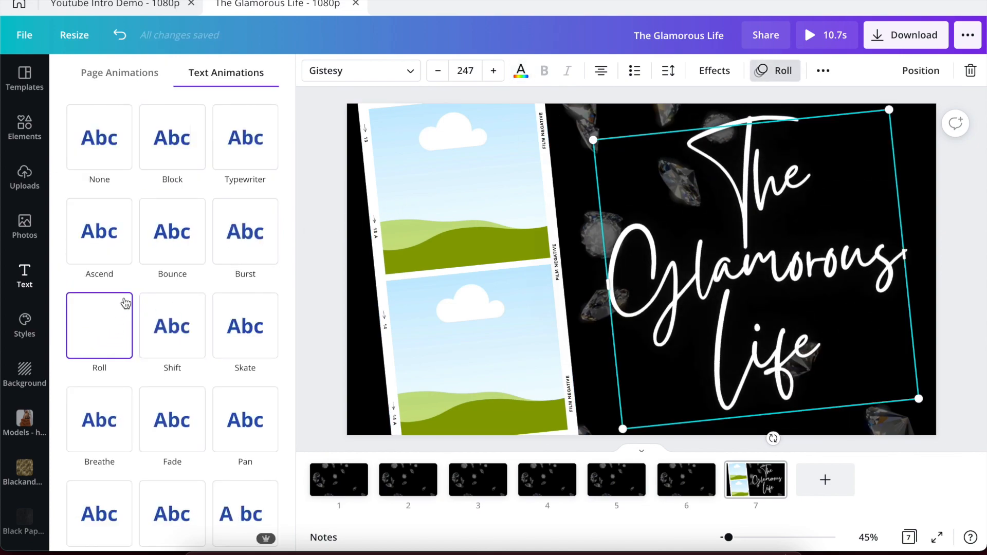
scroll(147, 226, down, 5)
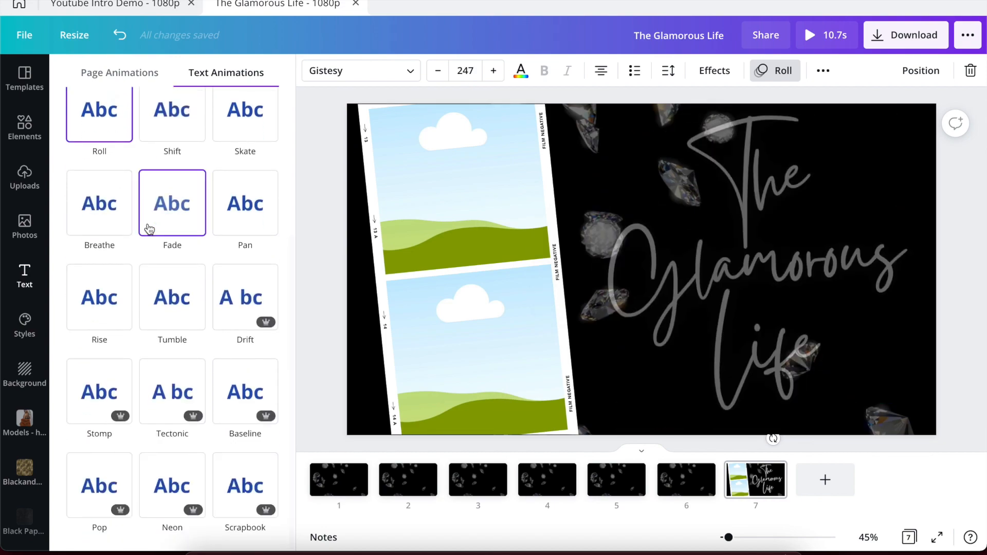
scroll(149, 229, up, 5)
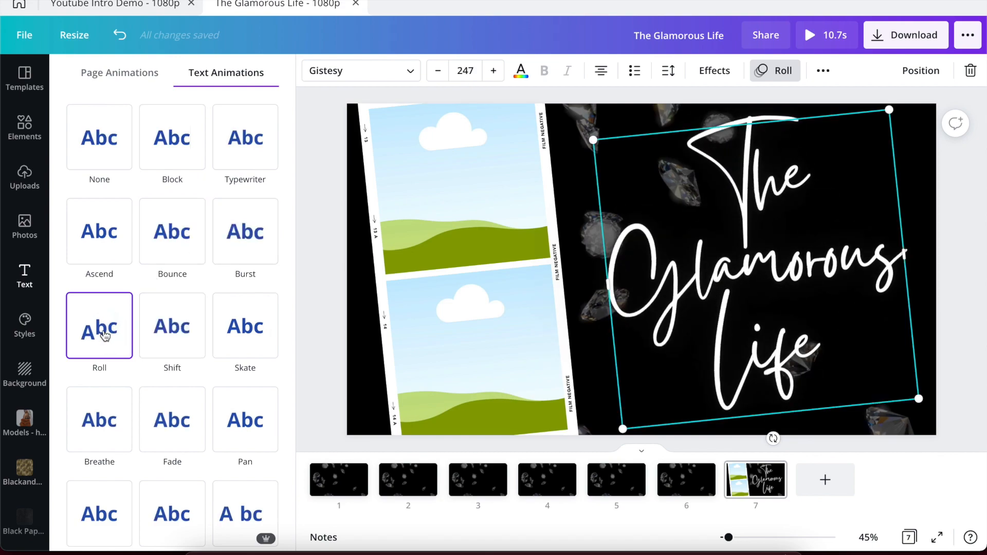
Close the Text Animations panel and deselect both the title and the film strip.
click(306, 264)
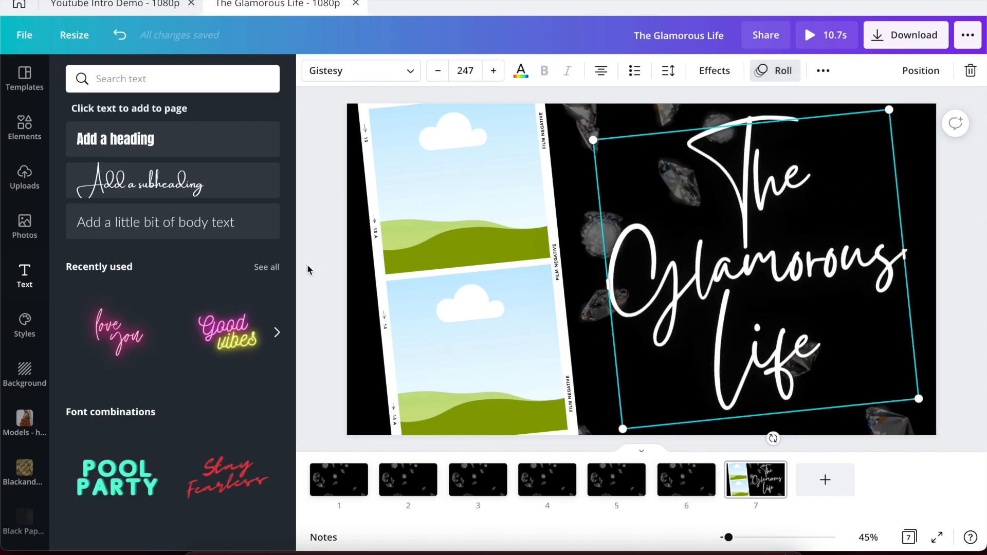
click(308, 269)
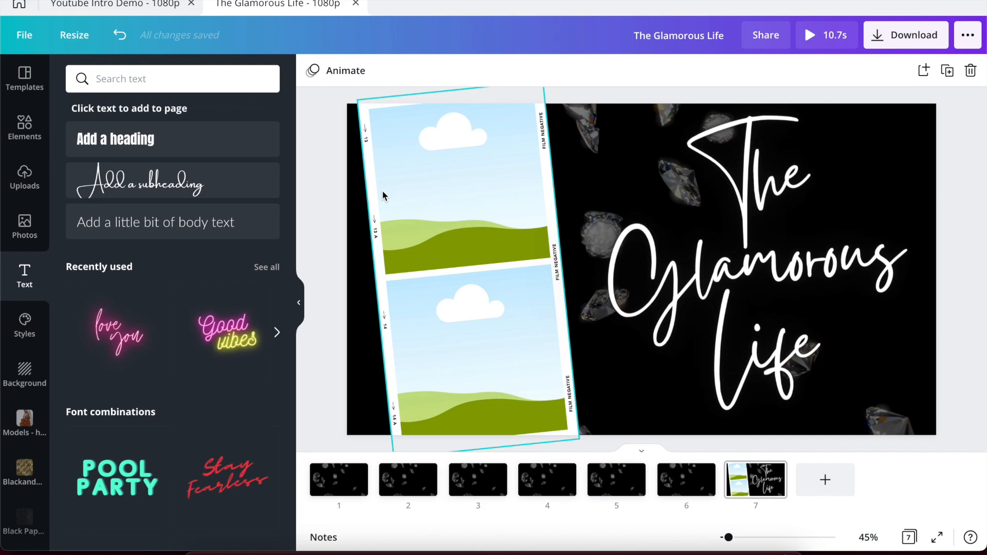
click(375, 77)
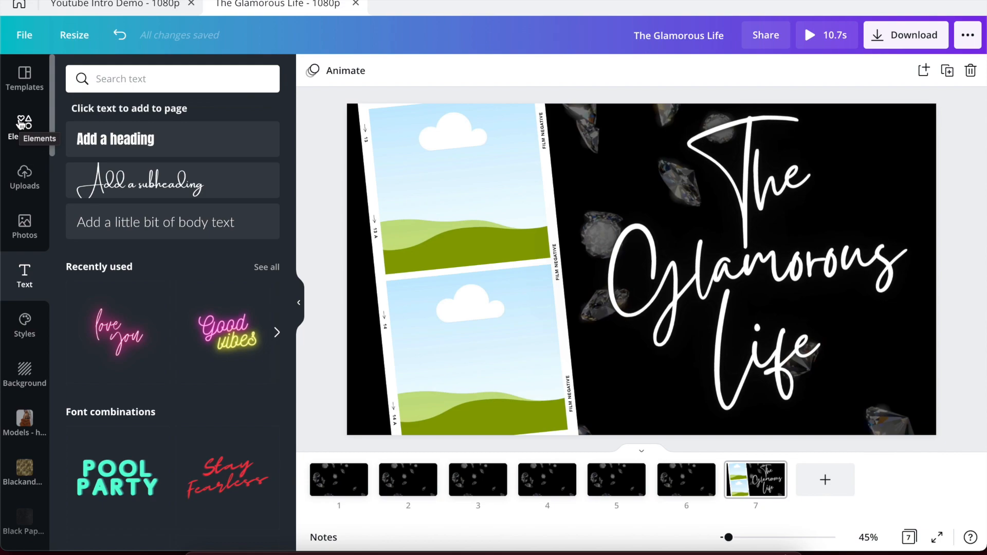
Place the uploaded striped shirt-dress clip in the top film frame and reposition it.
click(23, 177)
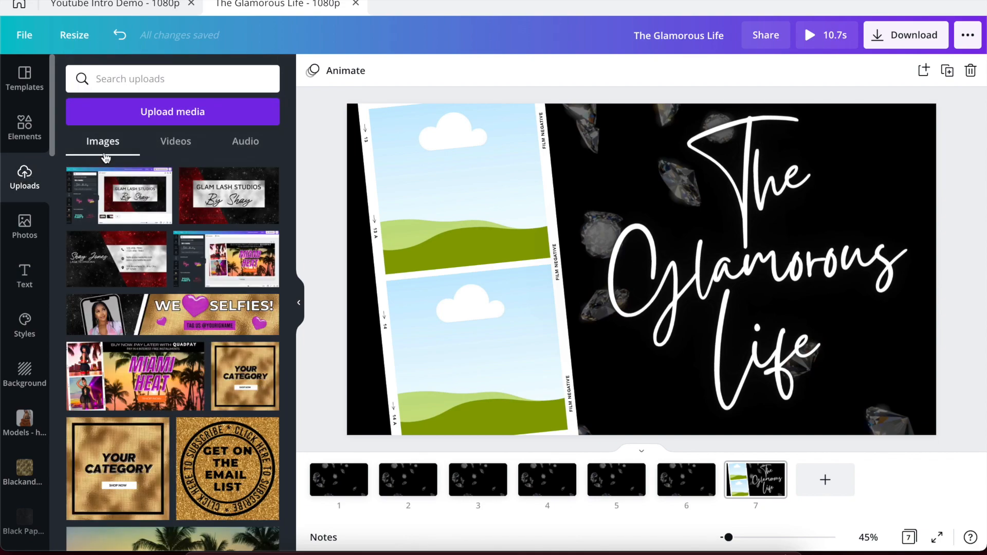
click(180, 145)
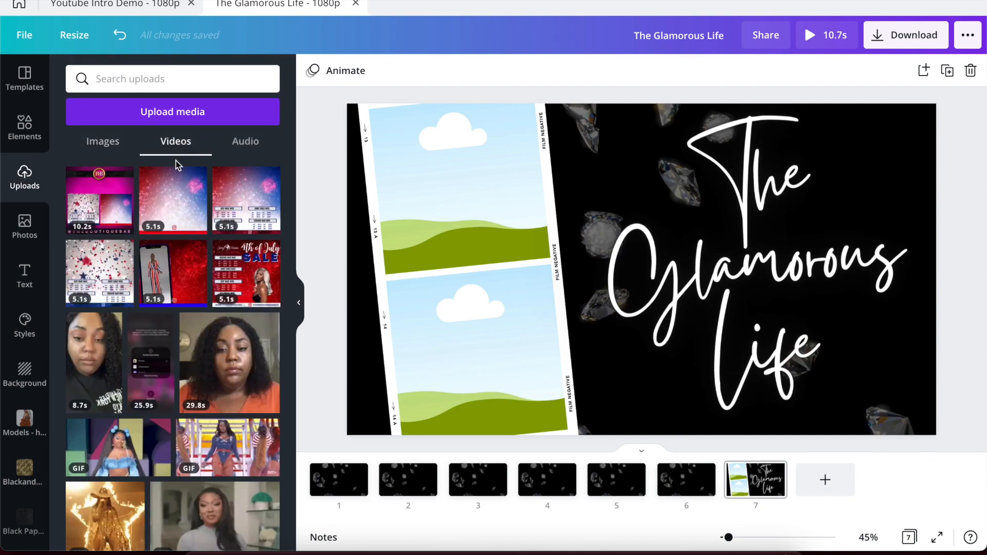
scroll(156, 316, down, 5)
scroll(156, 316, down, 10)
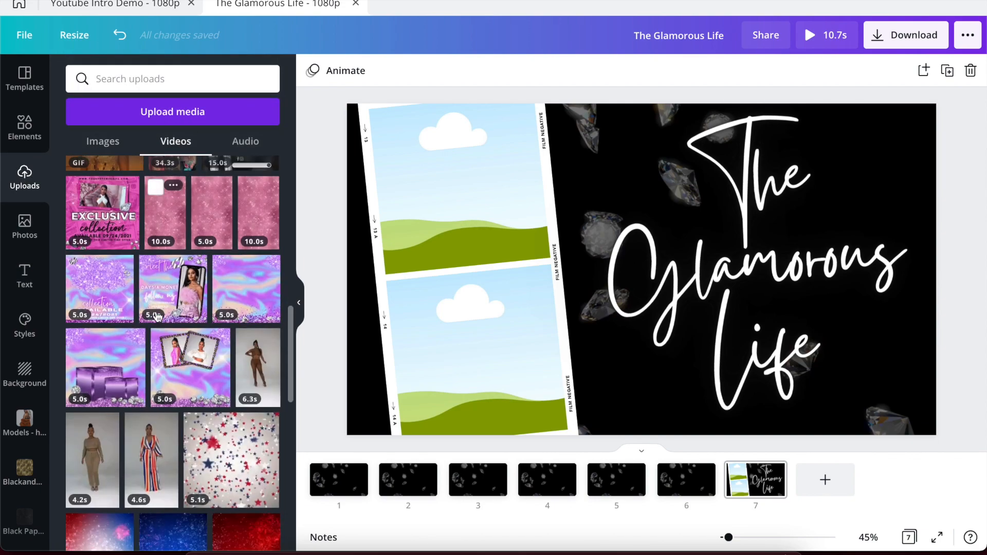
scroll(157, 316, up, 1)
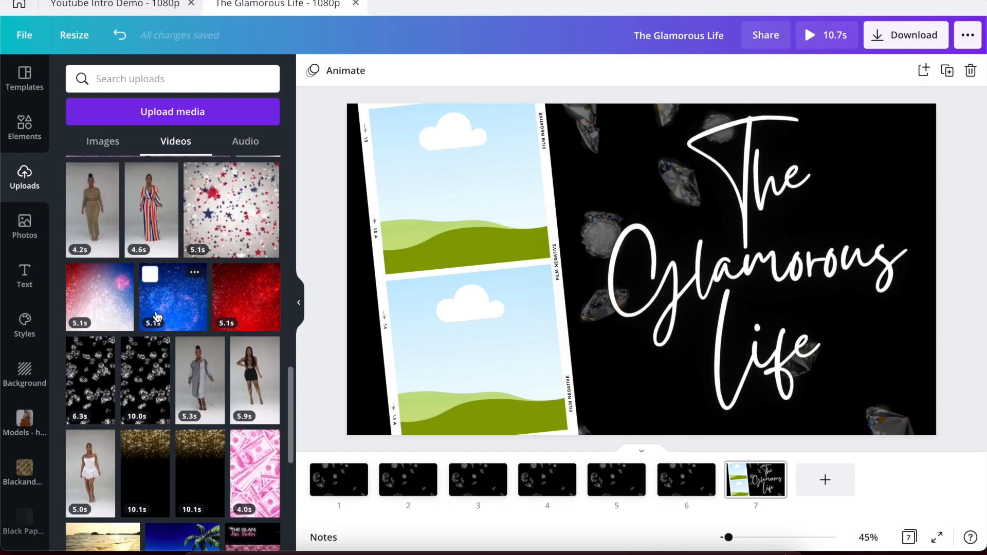
scroll(157, 317, up, 1)
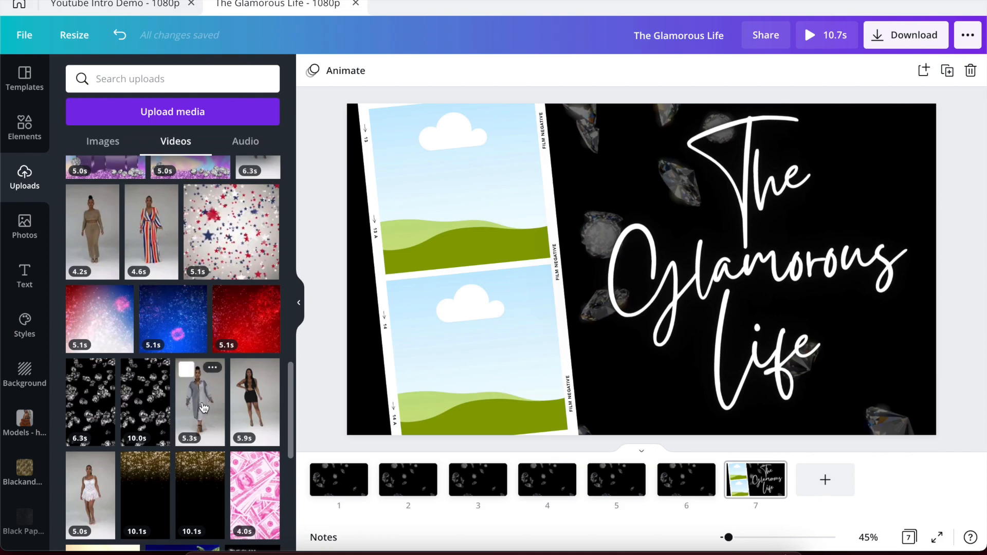
drag(204, 408, 446, 179)
double_click(446, 178)
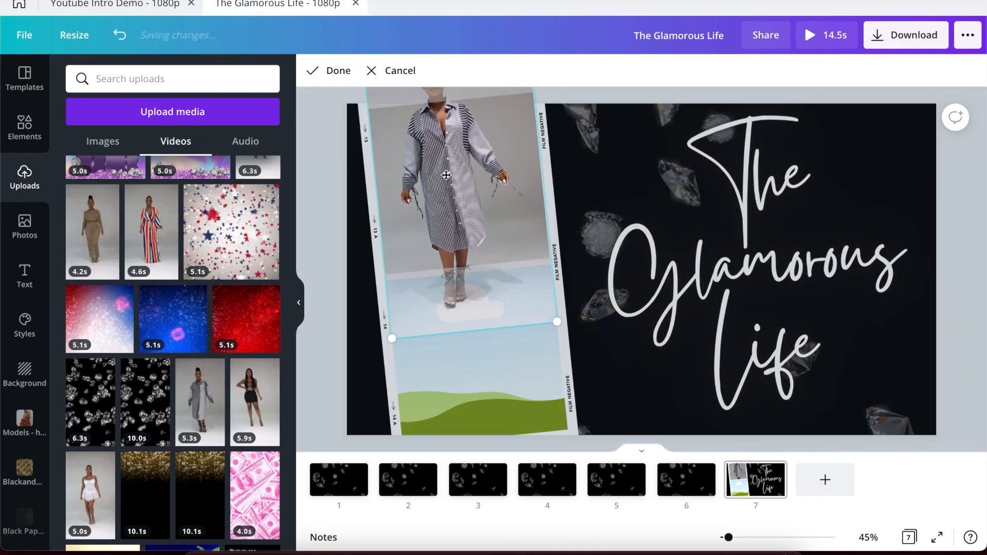
drag(446, 175, 450, 297)
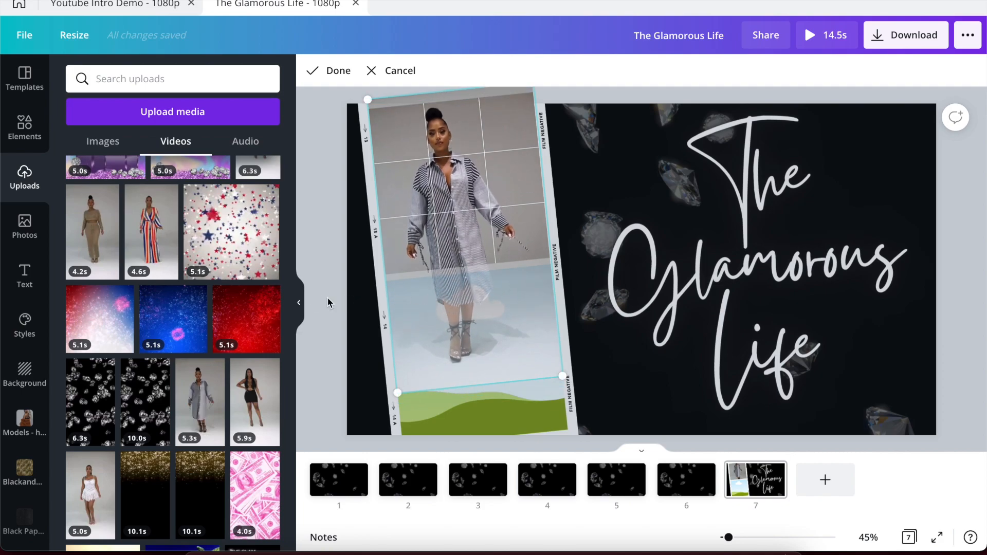
click(327, 297)
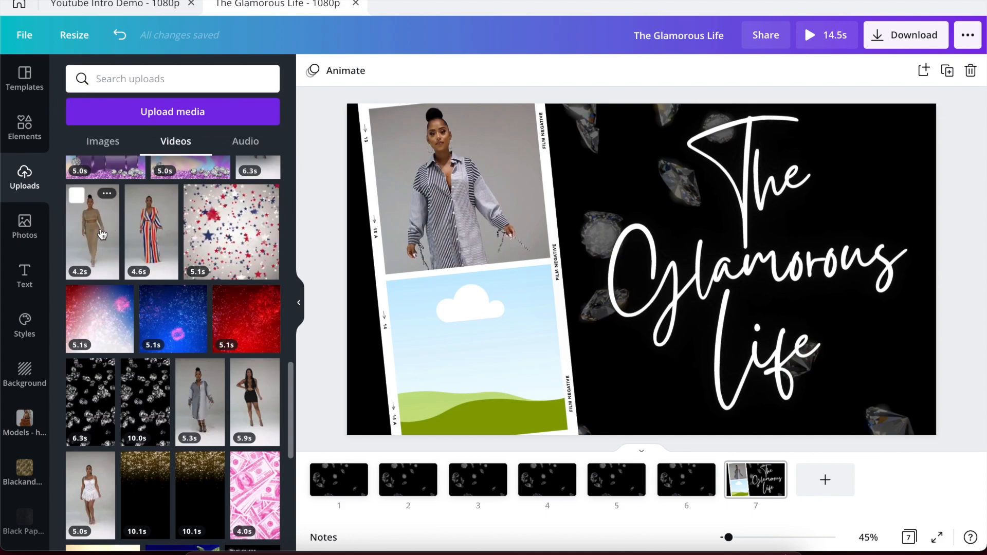
Place the 4.2s knit-outfit clip in the lower film frame and reposition it.
drag(101, 234, 451, 381)
double_click(445, 341)
click(323, 378)
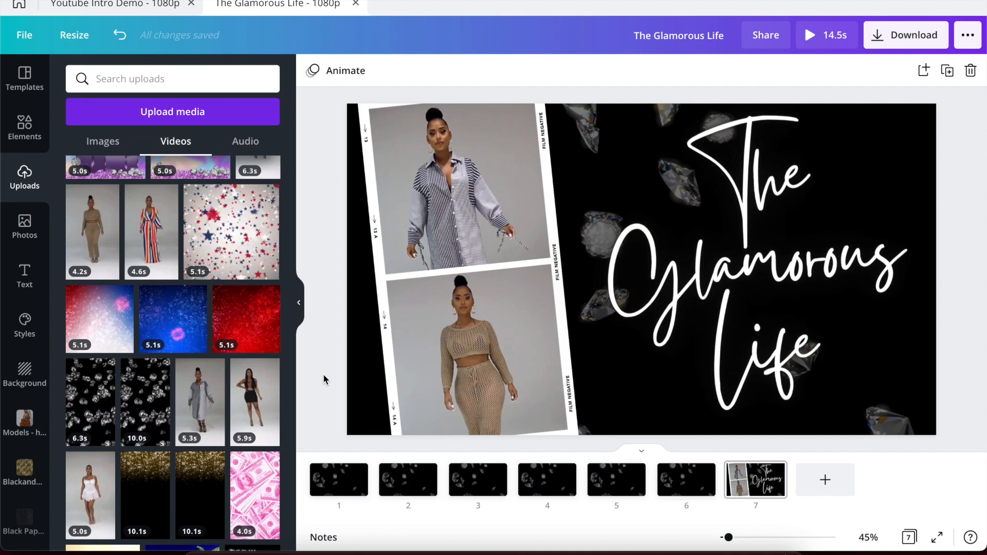
Preview the animated film-strip page.
click(455, 206)
click(807, 42)
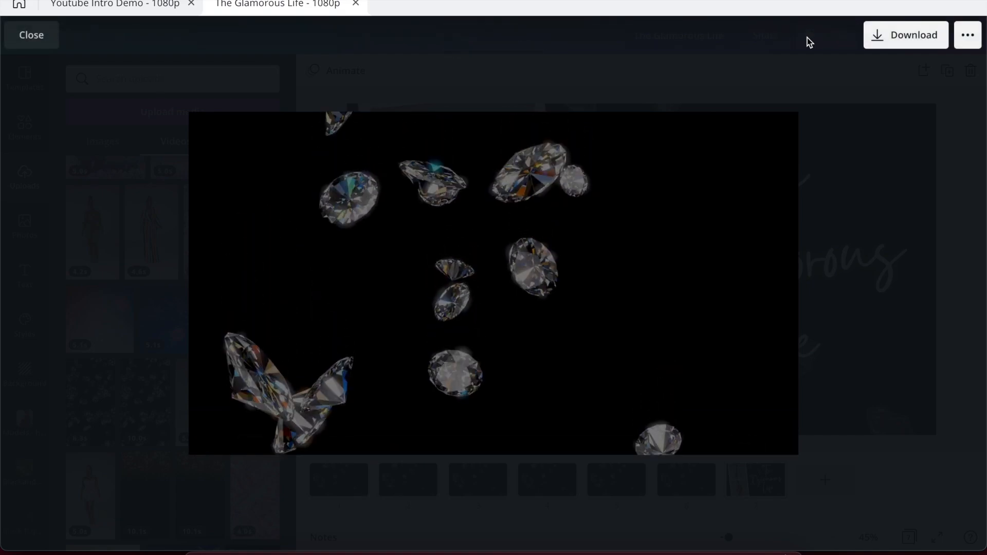
key(Escape)
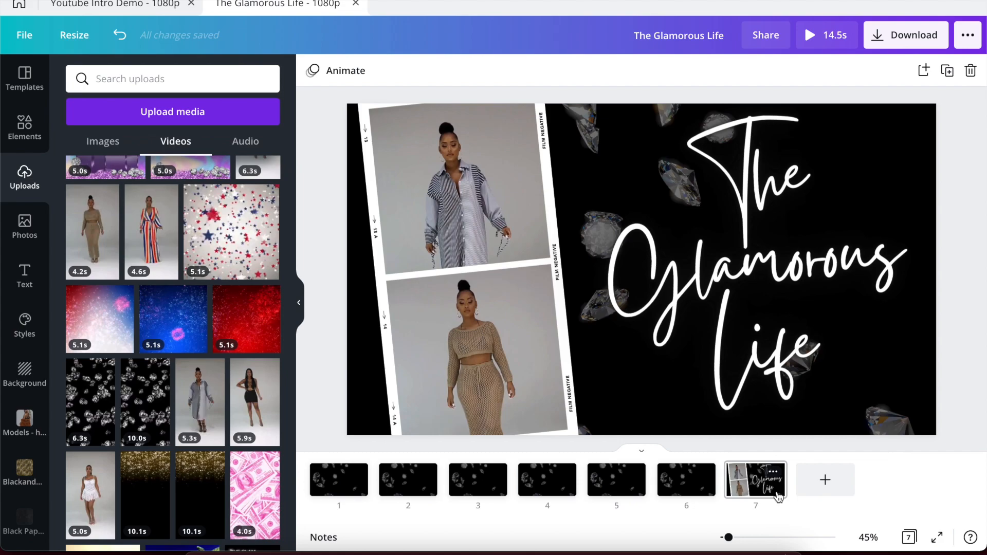
Move The Glamorous Life page to the front and replay the intro preview.
mouse_move(778, 496)
mouse_down()
mouse_move(775, 484)
mouse_move(318, 477)
mouse_up()
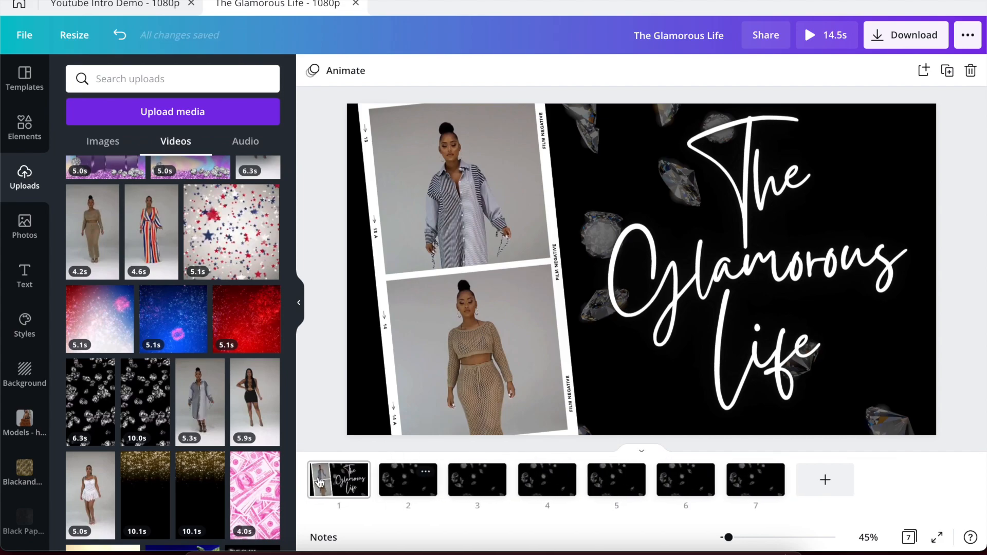
click(810, 38)
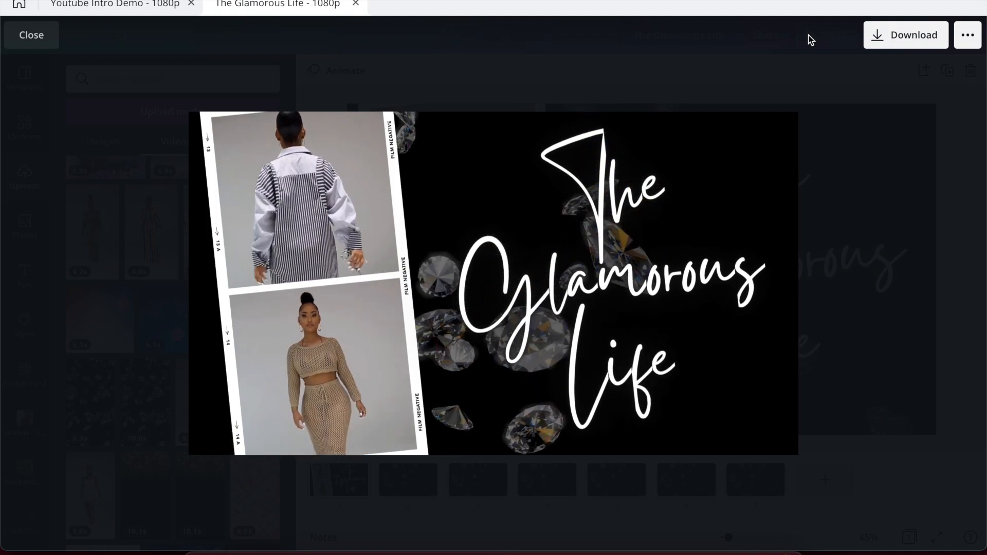
click(911, 156)
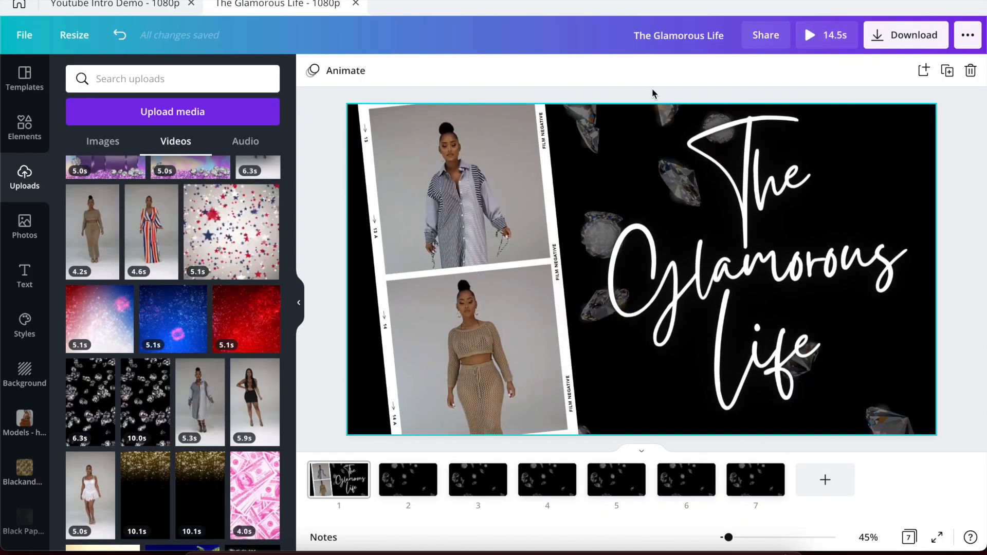
Trim page 1's top film-strip video to a shorter clip that starts slightly later.
click(434, 152)
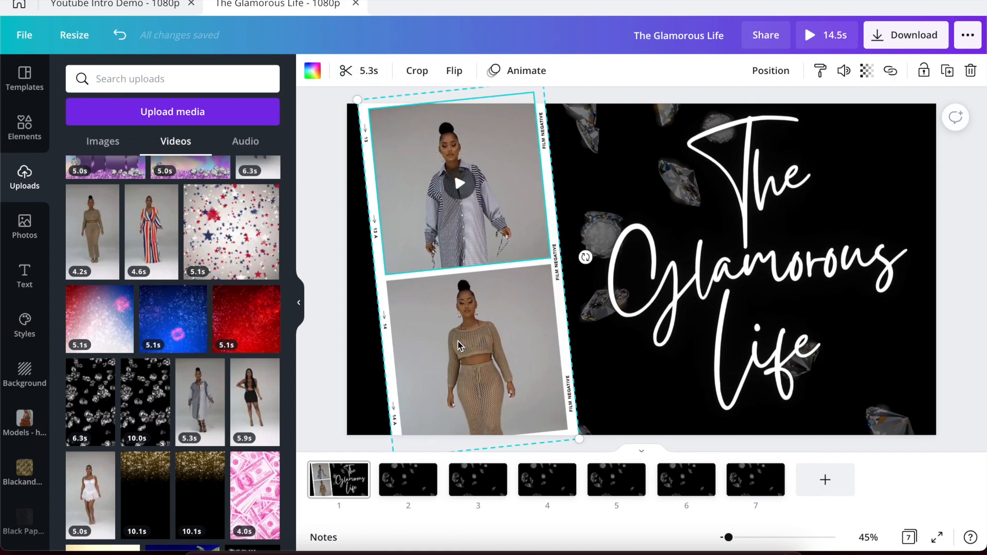
click(596, 117)
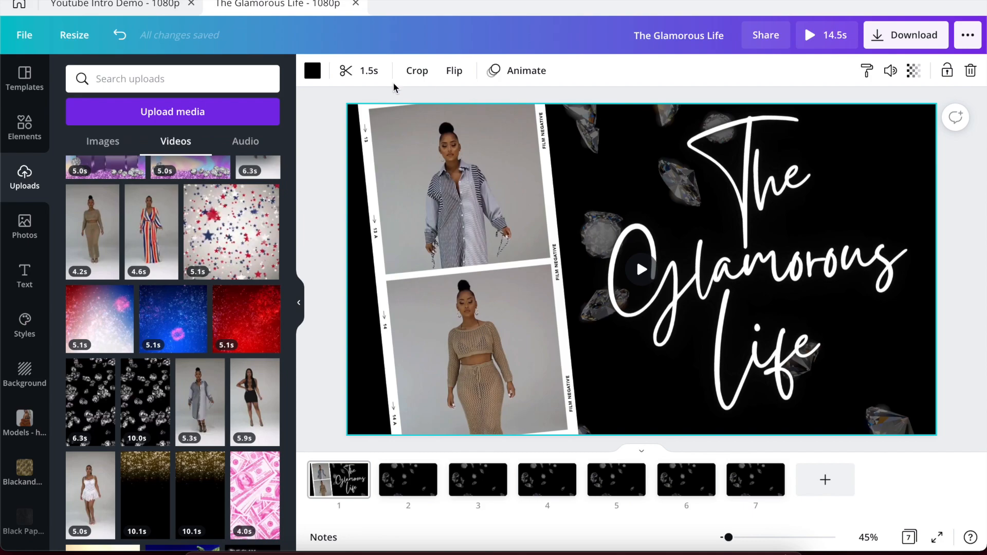
click(423, 173)
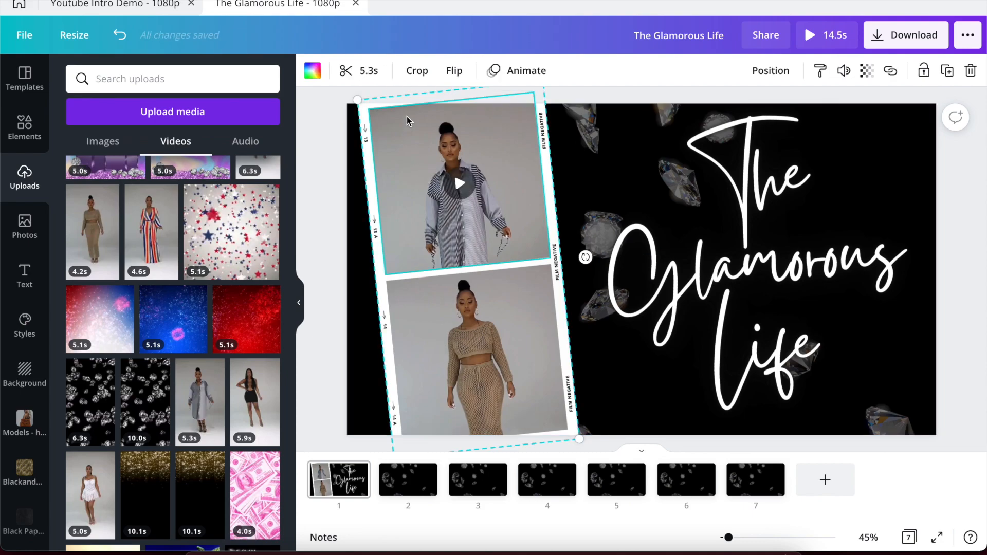
click(607, 116)
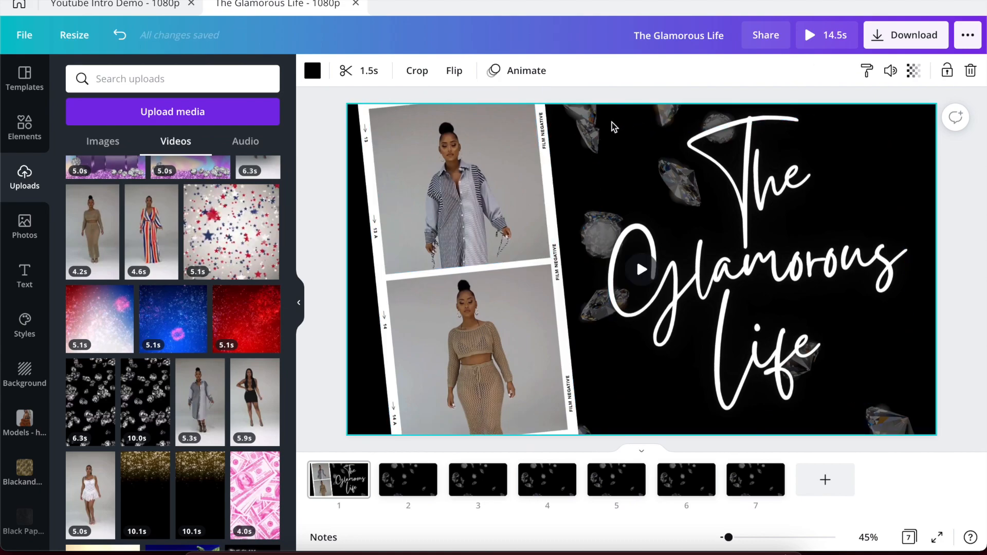
click(452, 174)
click(362, 80)
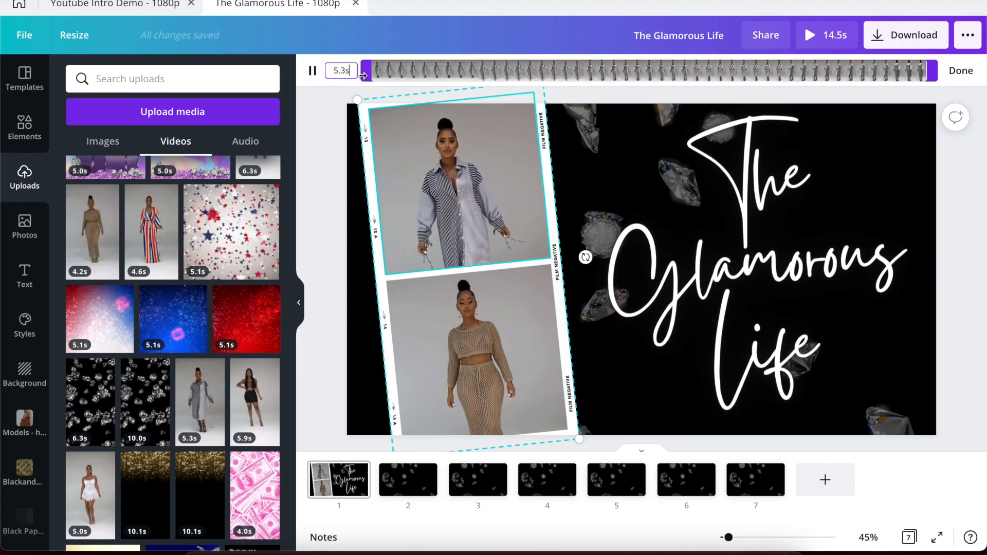
drag(928, 70, 526, 56)
drag(456, 52, 535, 54)
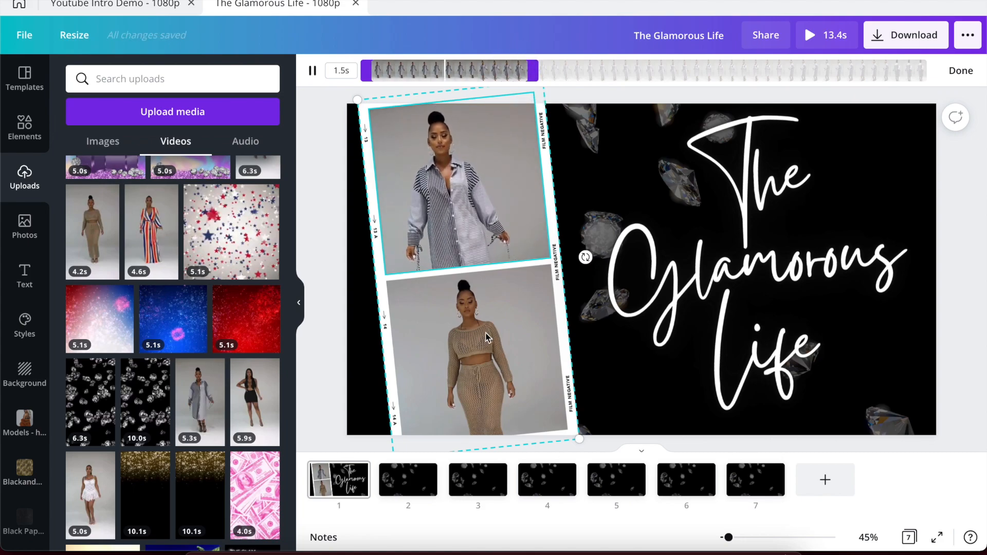
Trim the lower model video to a short chosen section, then preview the intro full screen.
click(484, 280)
click(375, 71)
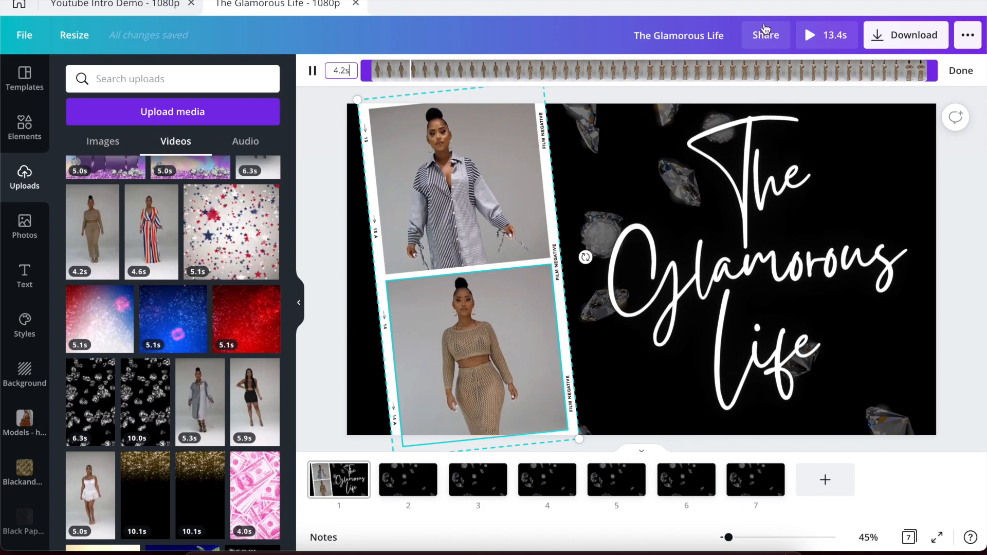
drag(731, 63, 565, 64)
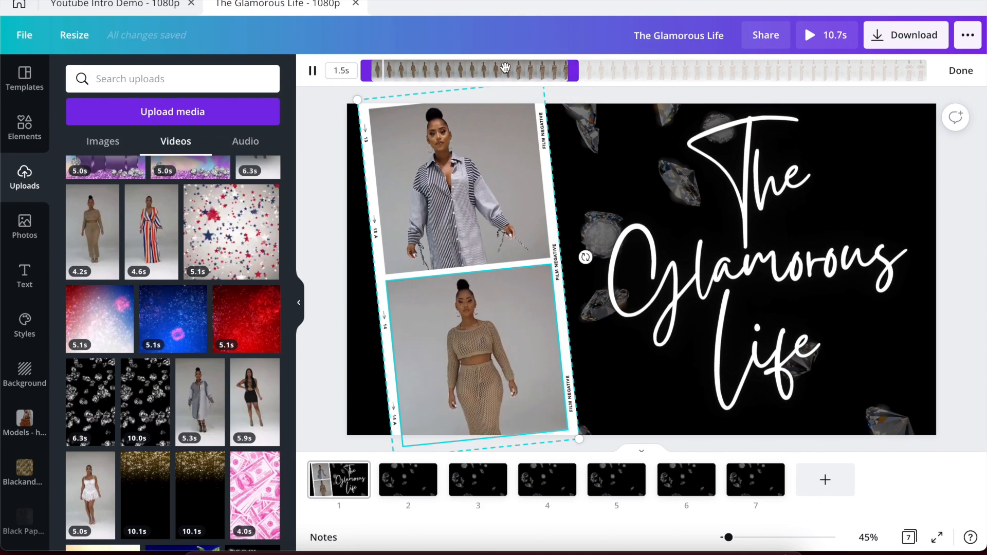
drag(475, 67, 596, 63)
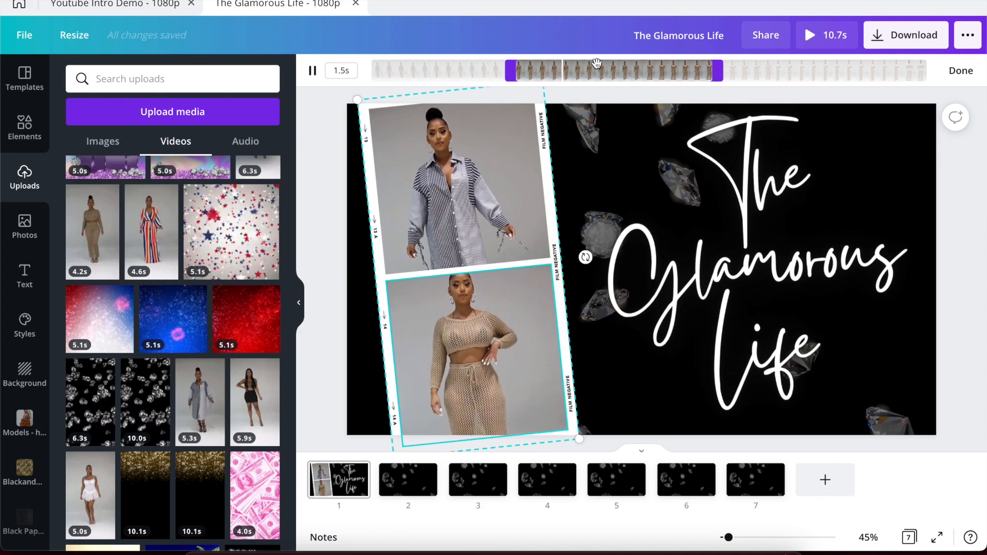
click(304, 162)
click(808, 36)
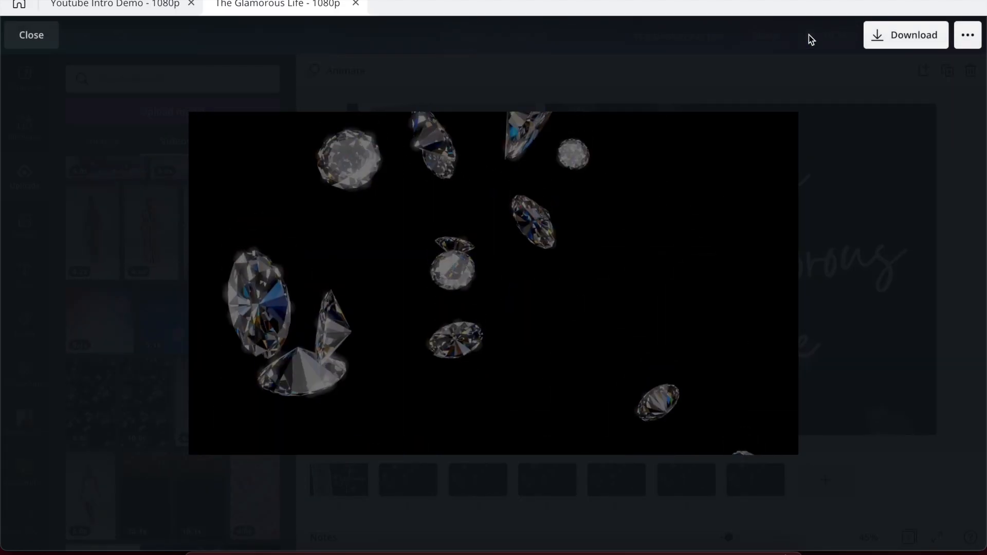
click(767, 84)
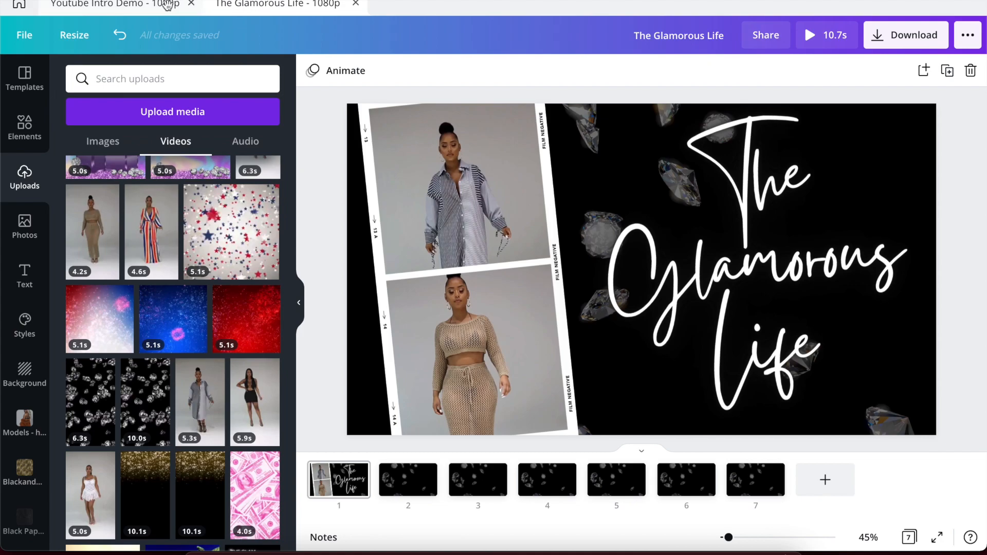
click(149, 5)
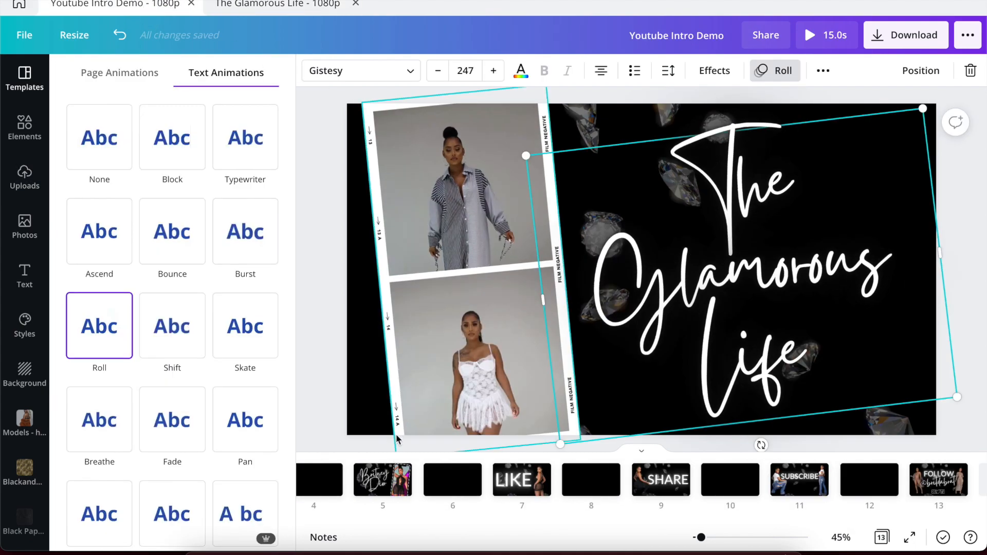
scroll(394, 492, left, 3)
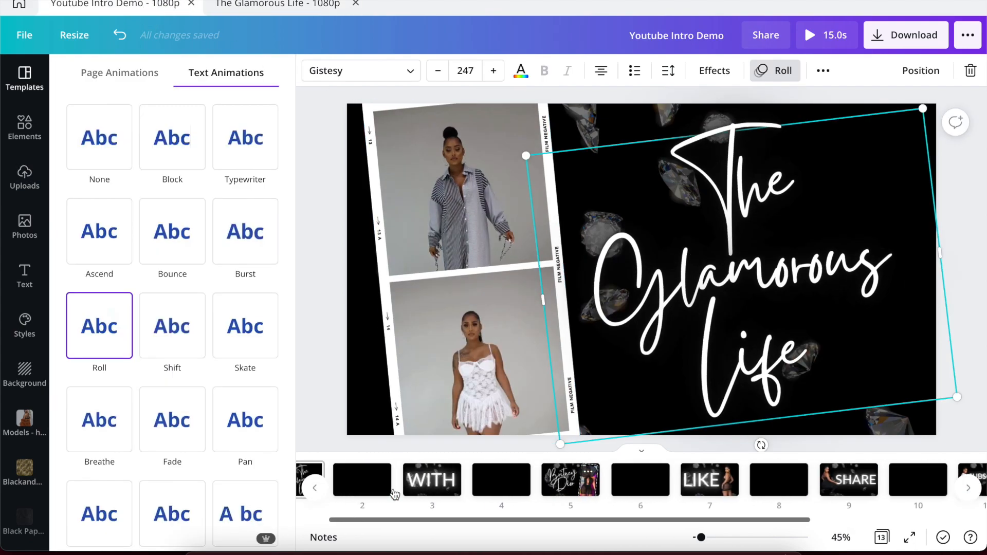
scroll(395, 492, left, 2)
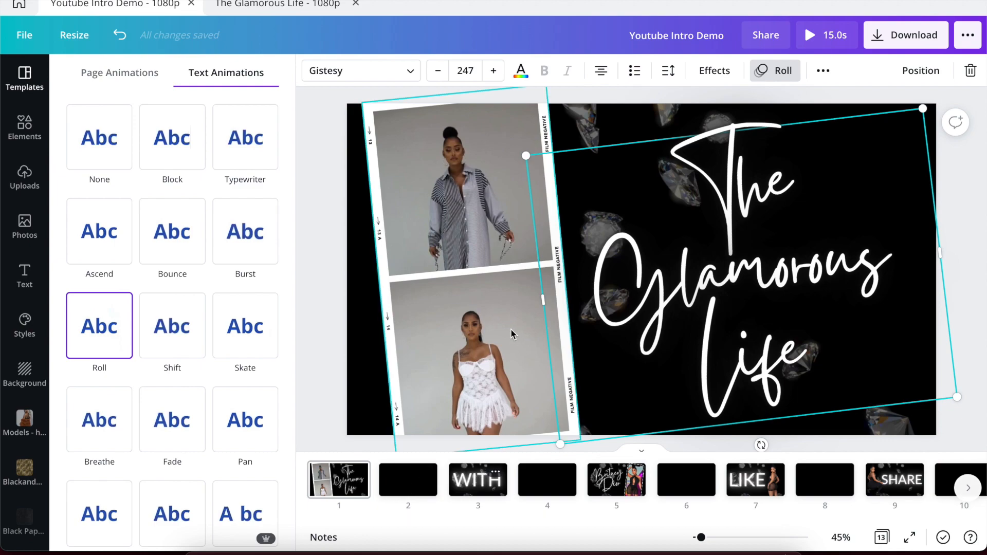
click(473, 481)
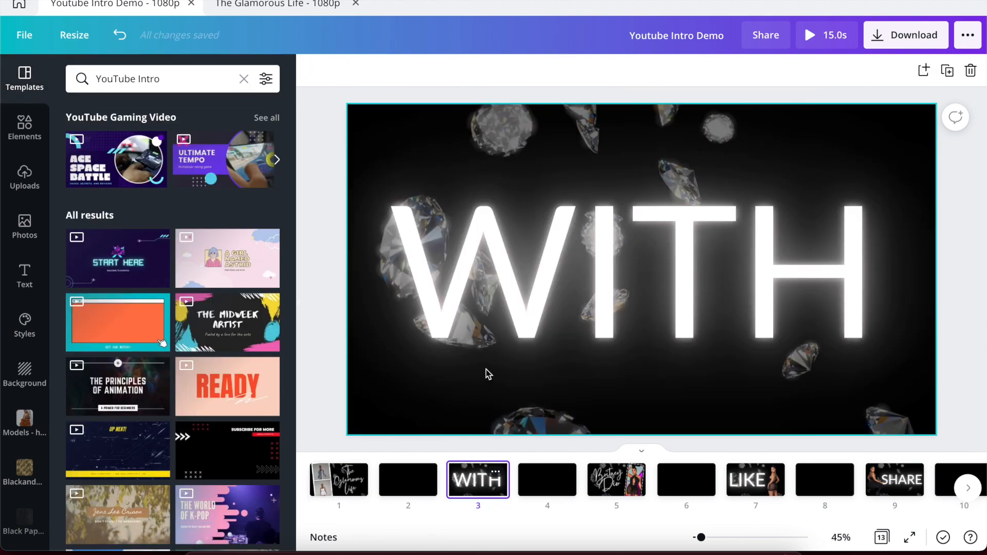
click(505, 282)
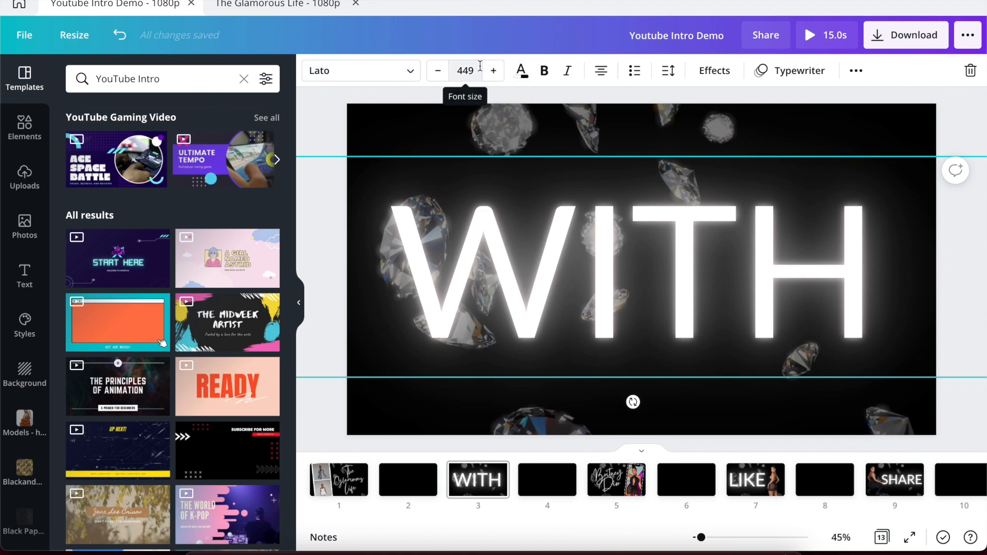
click(291, 6)
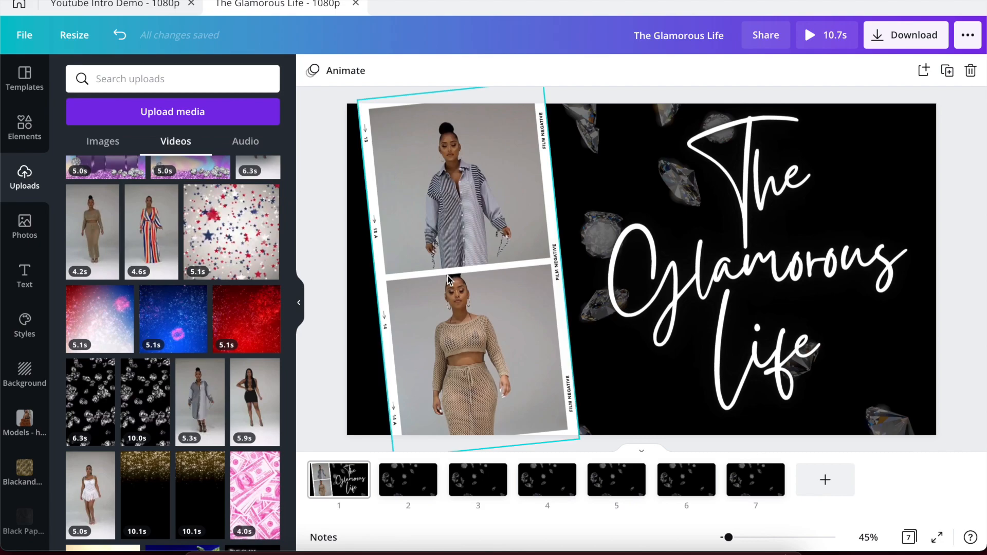
Add an uppercase WITH heading to page 2 and enlarge it to about size 333.
click(405, 491)
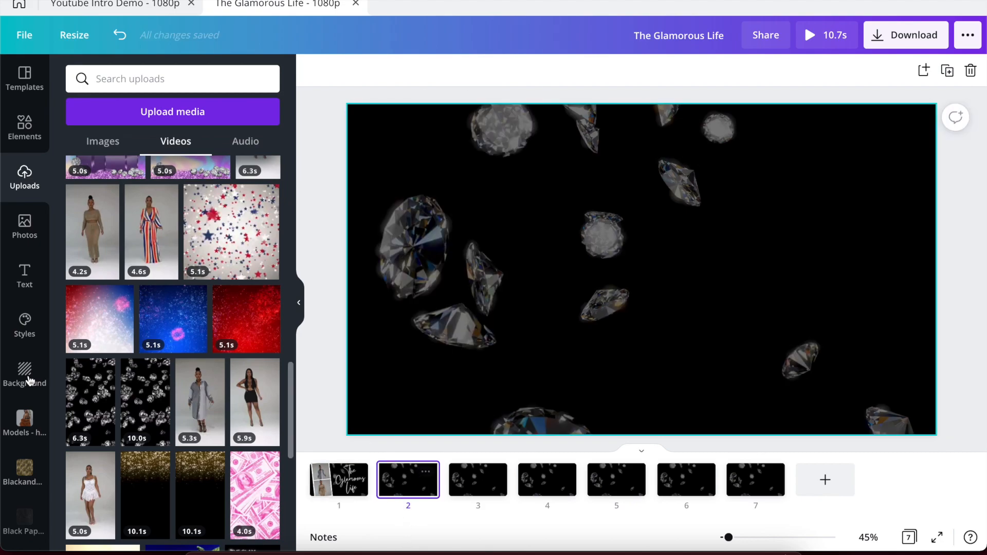
click(25, 276)
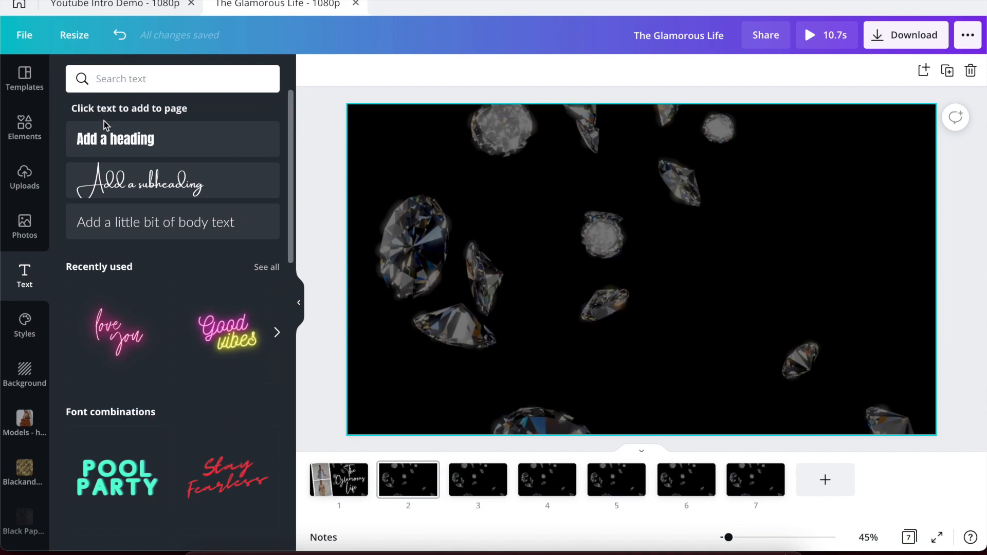
click(115, 139)
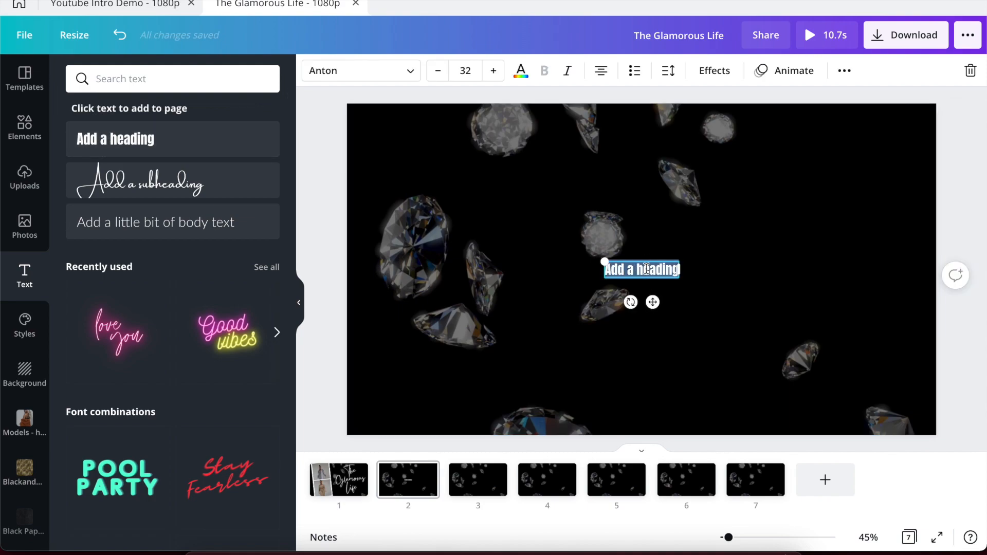
text(with)
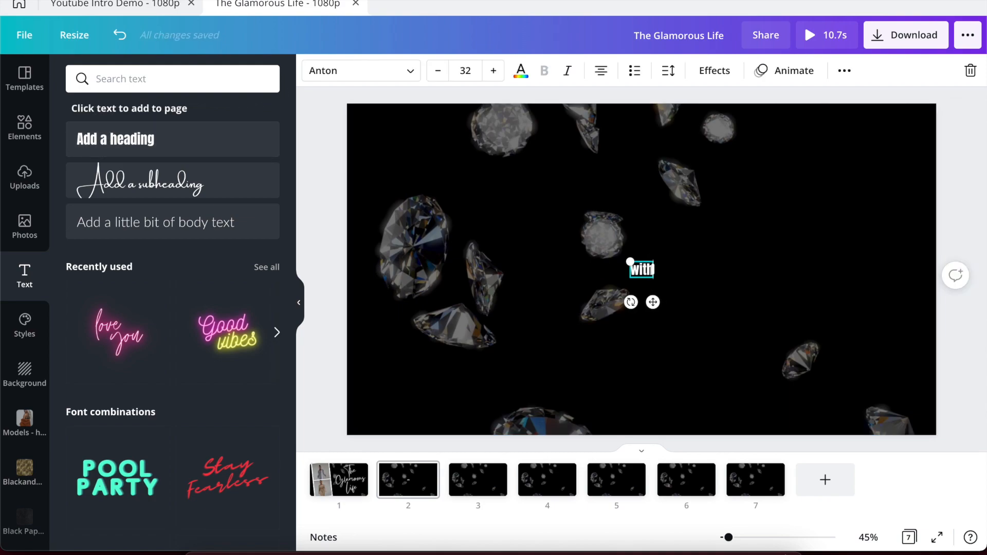
click(844, 72)
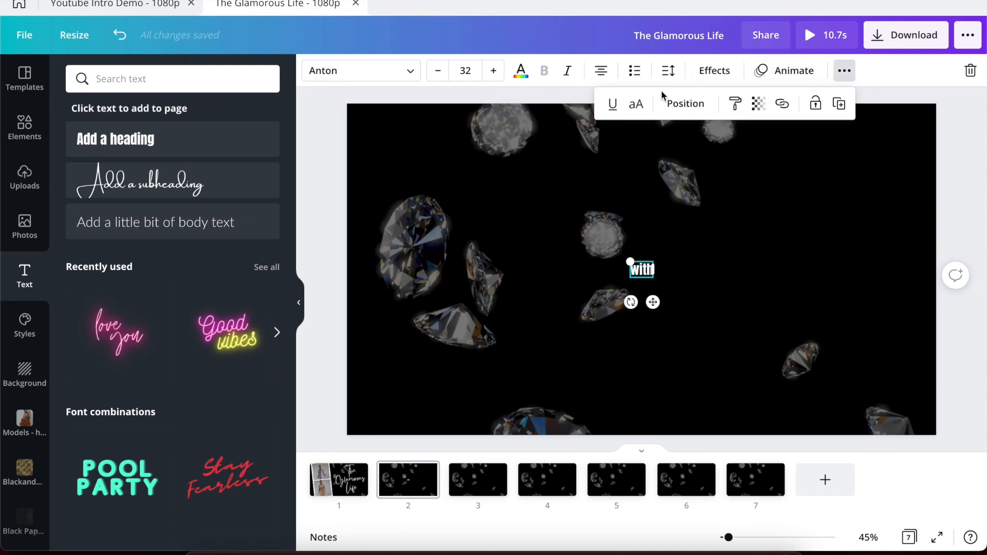
click(637, 106)
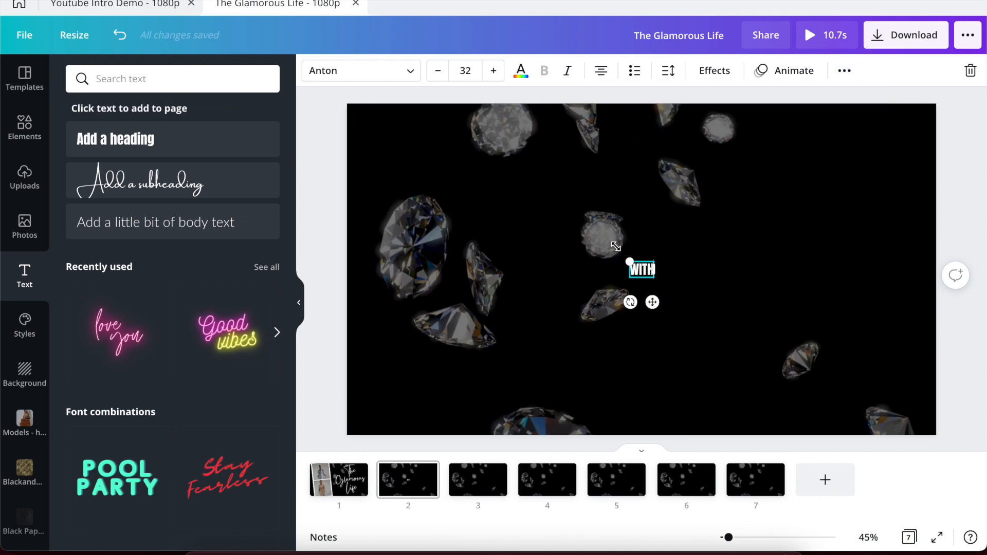
drag(624, 257, 366, 175)
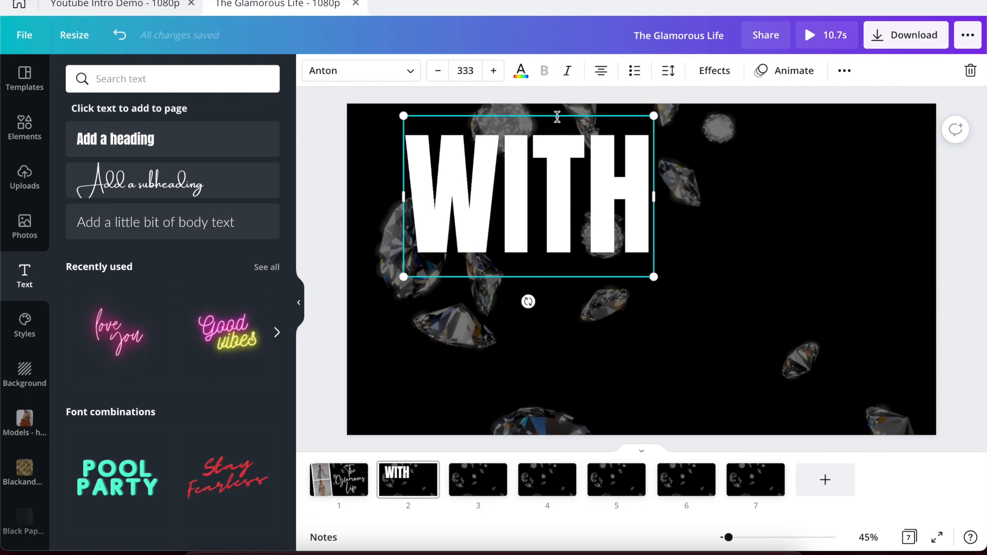
click(94, 5)
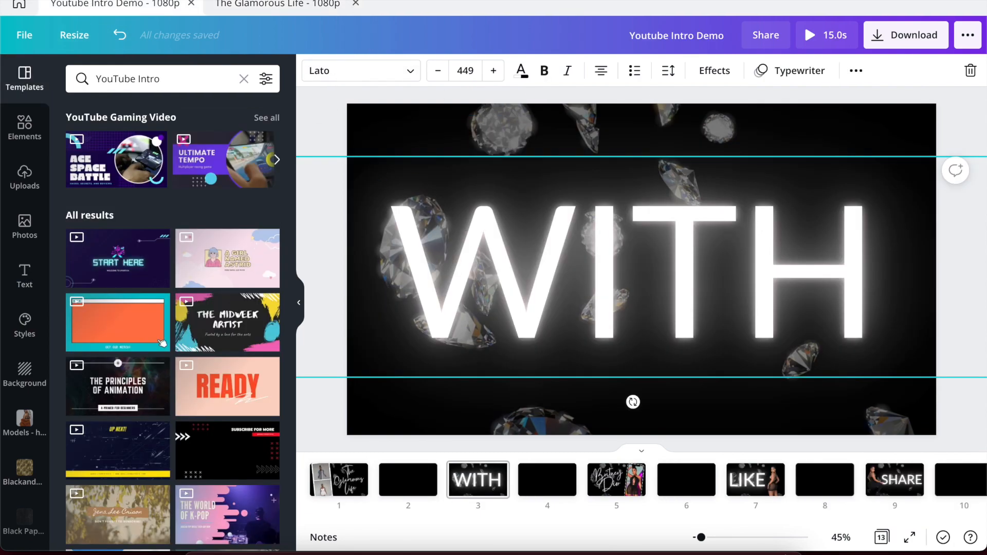
Set the WITH text to font size 449 in Lato.
click(278, 4)
click(480, 171)
double_click(479, 171)
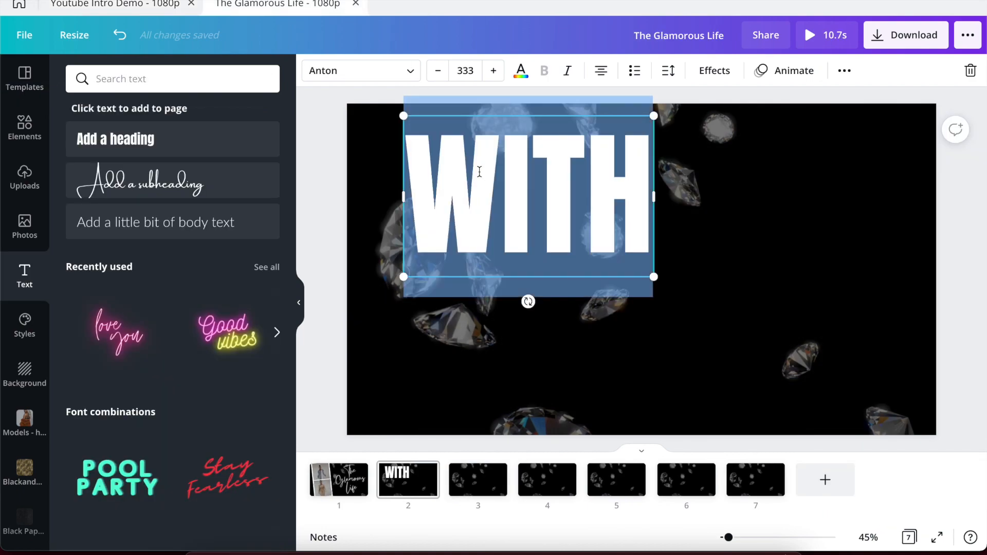
click(465, 71)
text(44)
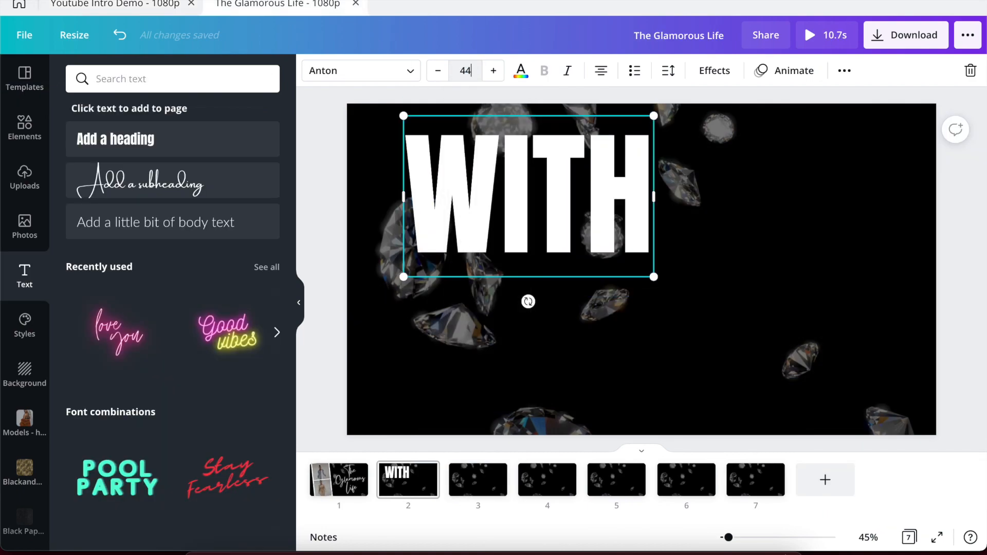
text(9)
key(Return)
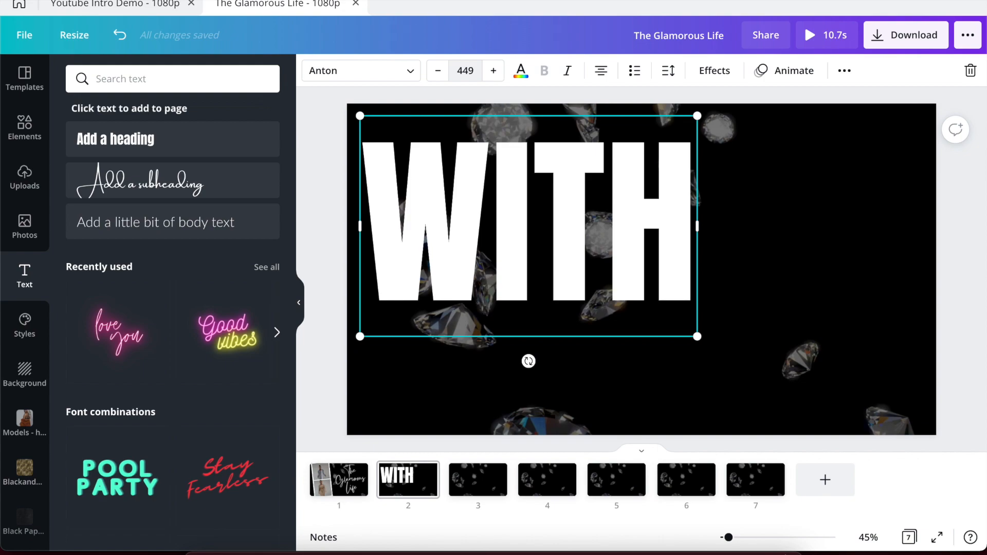
click(409, 72)
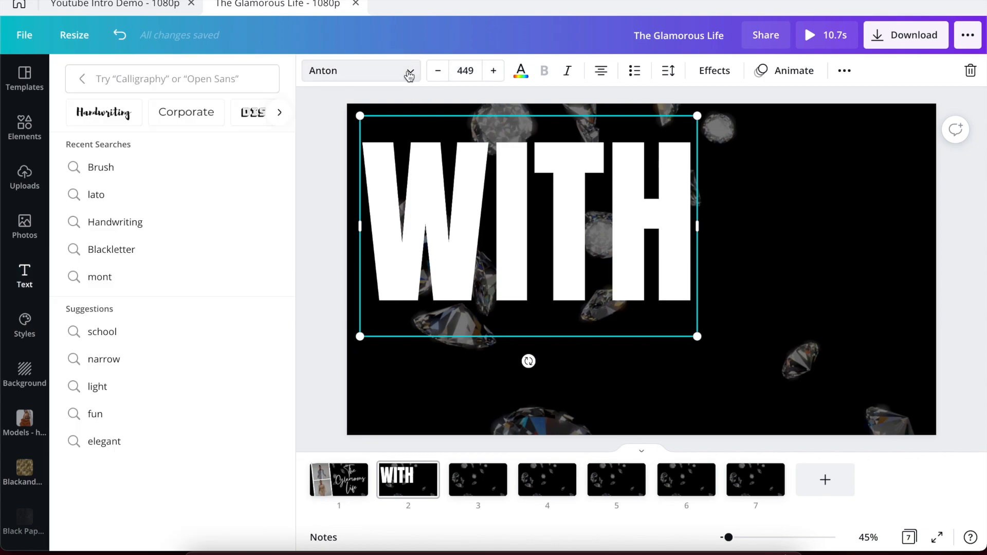
click(120, 195)
click(110, 139)
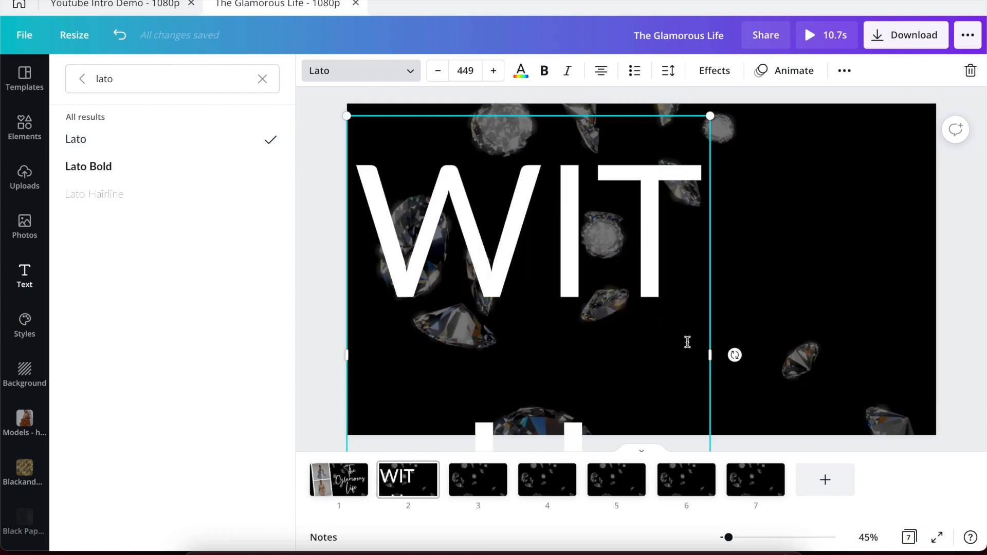
Widen the WITH text box to fit one line and move it down and right.
drag(715, 354, 874, 315)
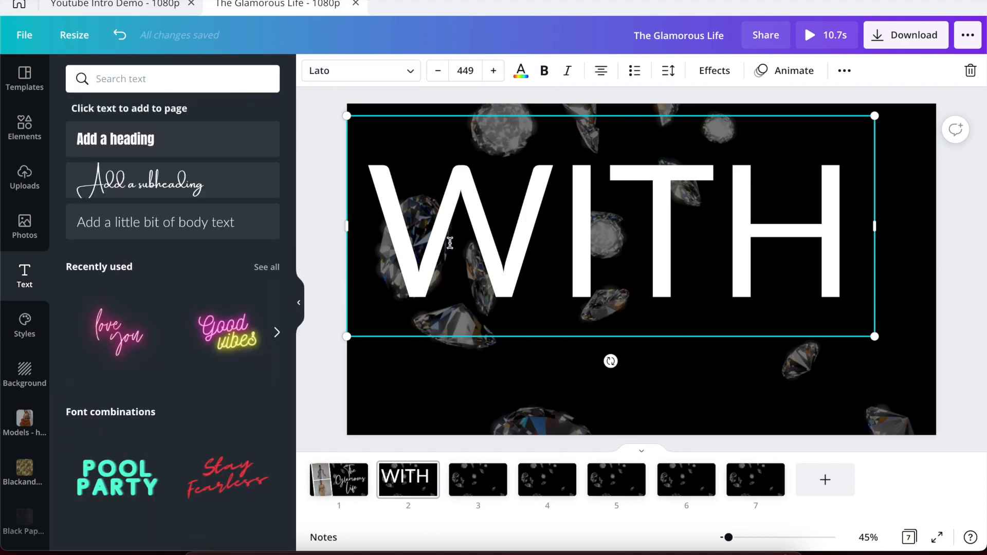
drag(448, 242, 546, 274)
click(532, 369)
click(331, 413)
drag(520, 244, 534, 264)
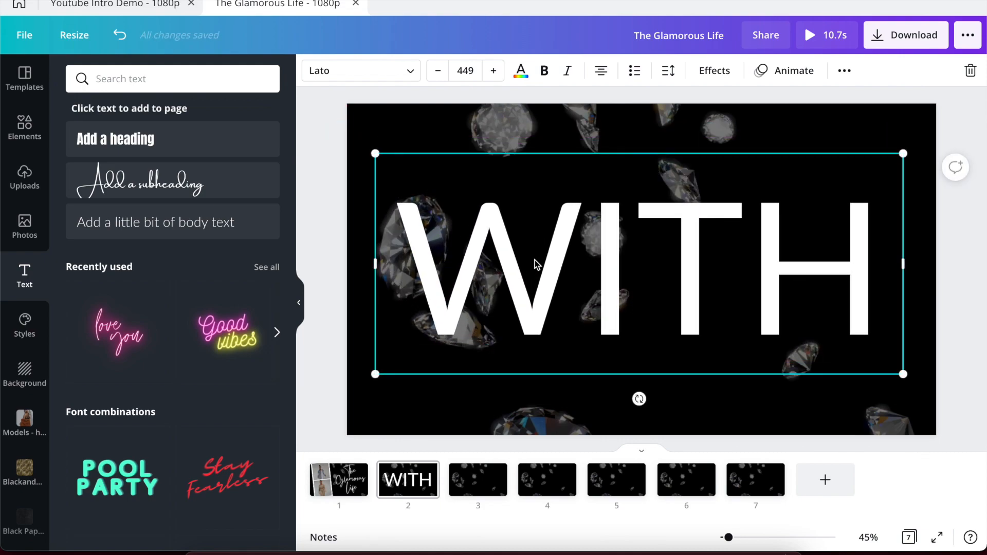
Centre the WITH text vertically and horizontally on page 2.
click(842, 72)
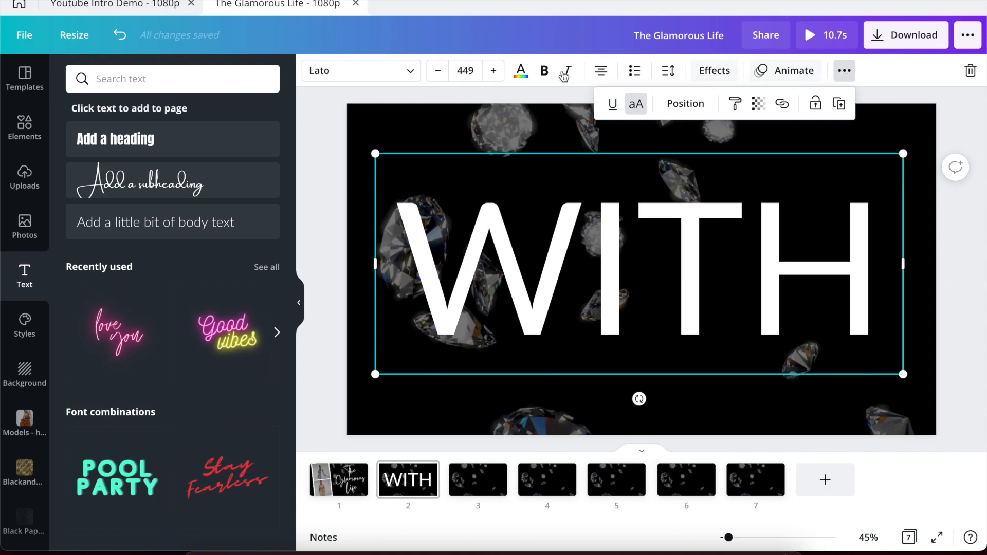
click(694, 106)
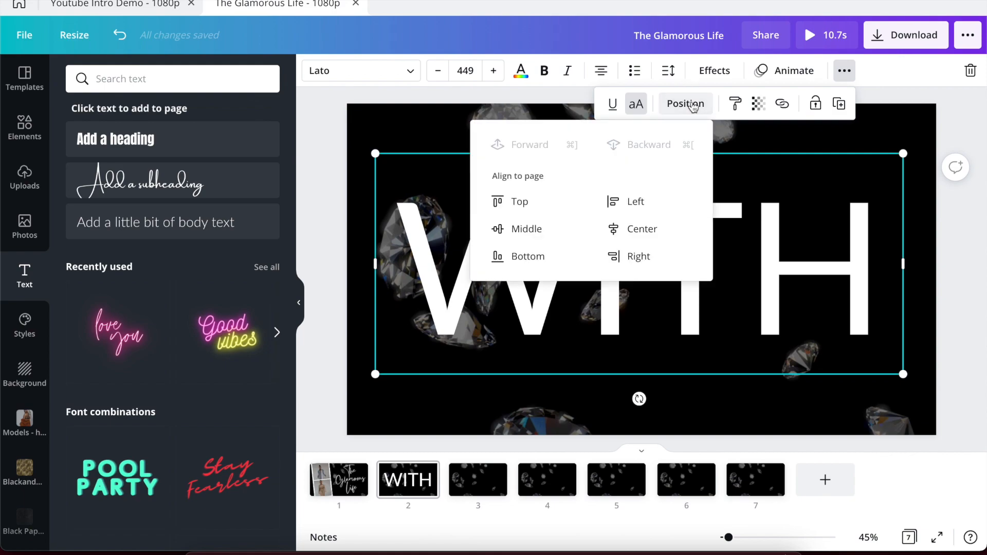
click(546, 228)
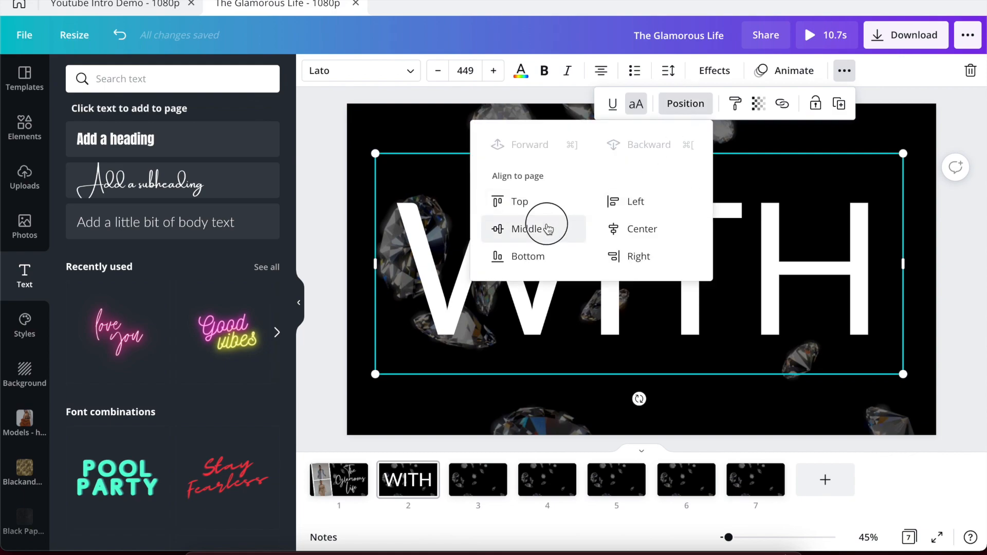
click(630, 231)
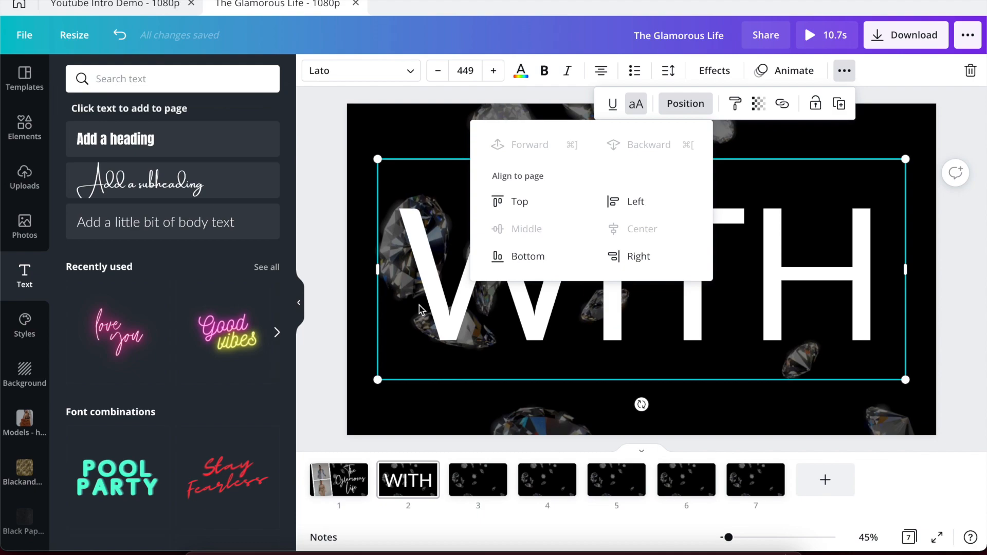
click(727, 314)
Apply the Neon effect to the WITH text.
click(702, 81)
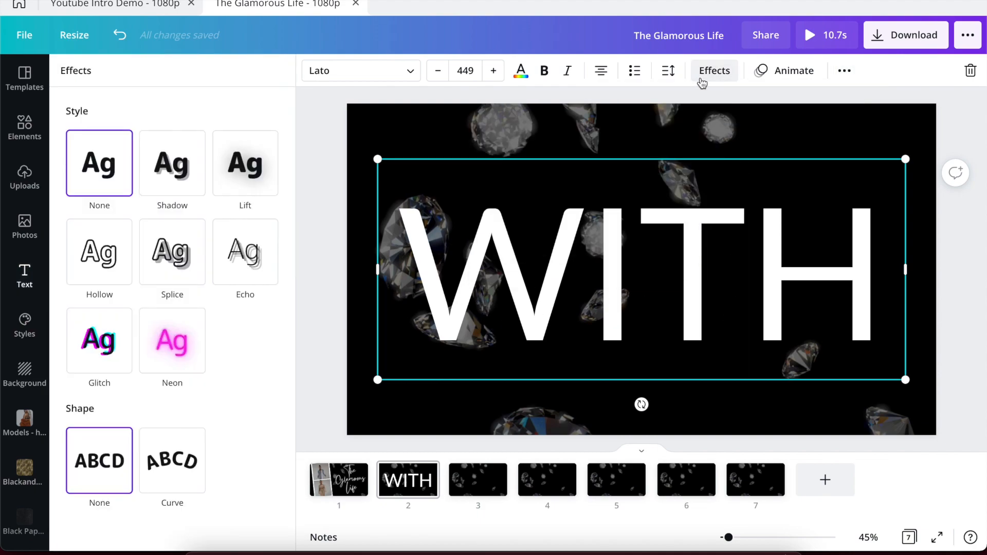
click(172, 351)
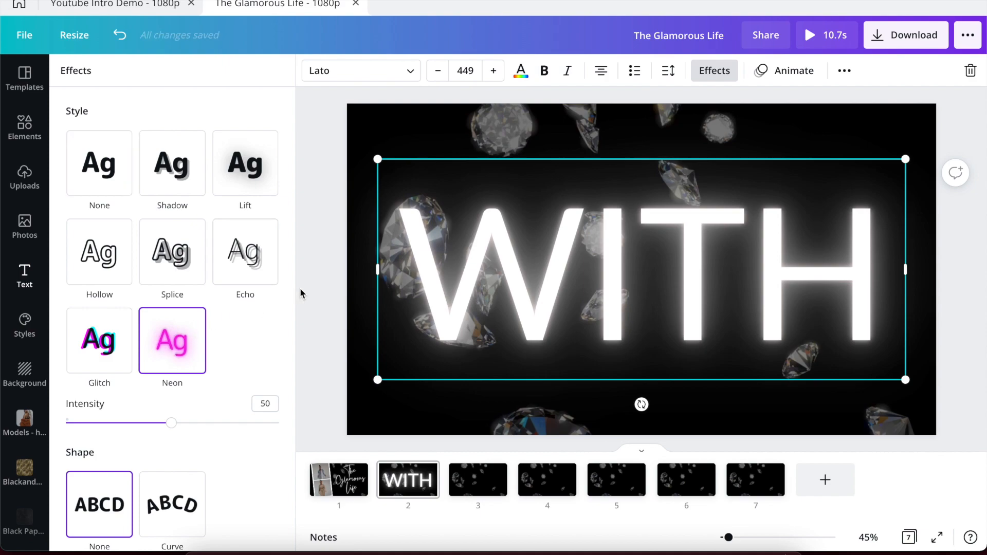
click(311, 286)
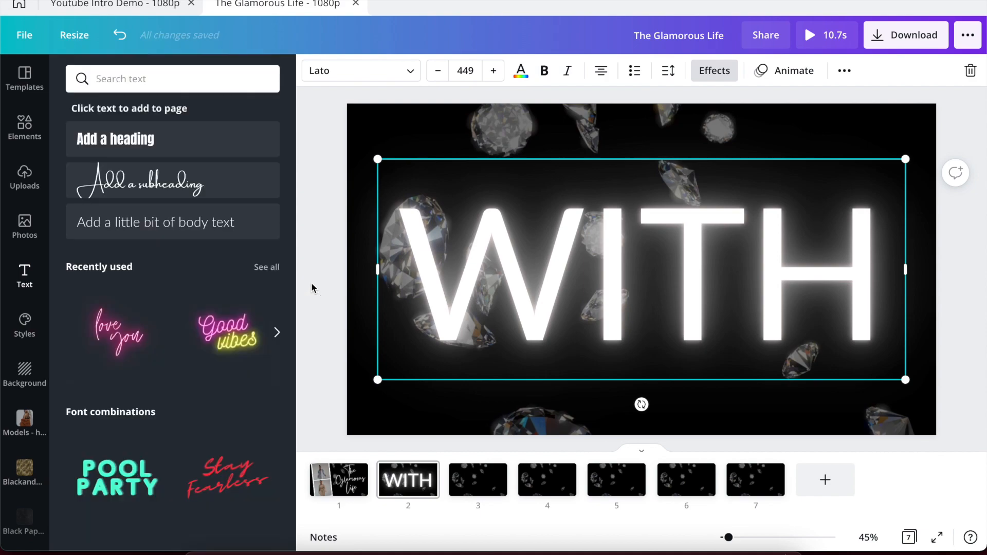
Apply the Typewriter animation to WITH and check it against the reference design.
click(773, 75)
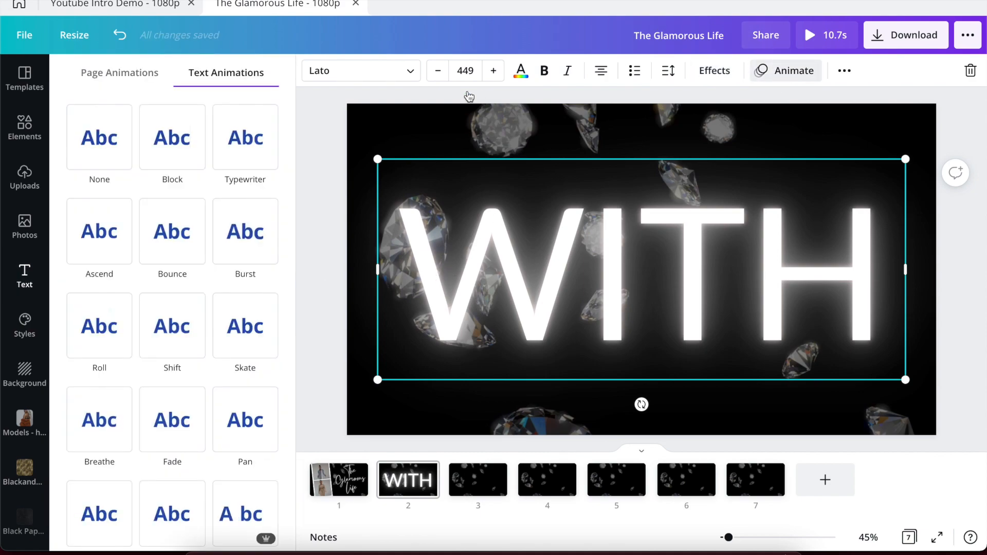
click(252, 131)
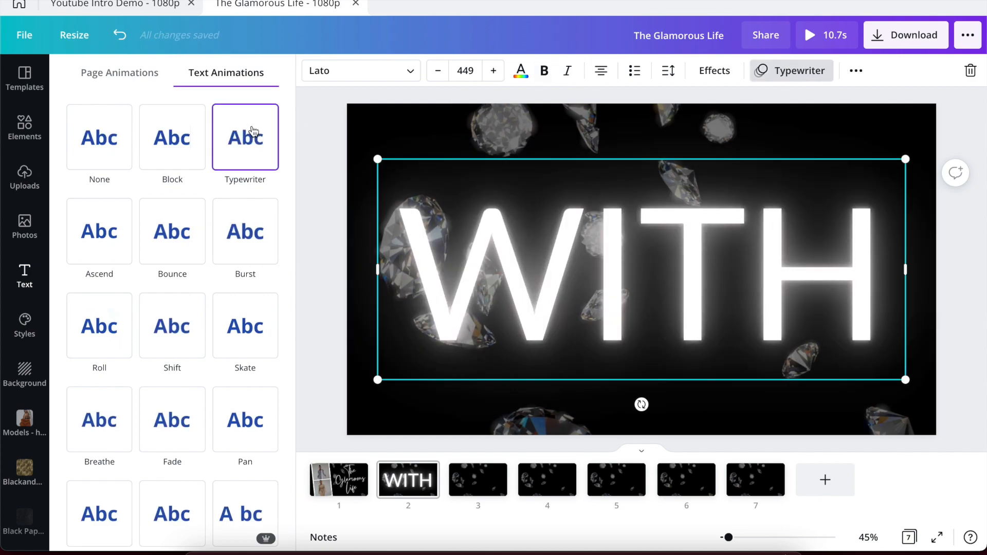
click(140, 4)
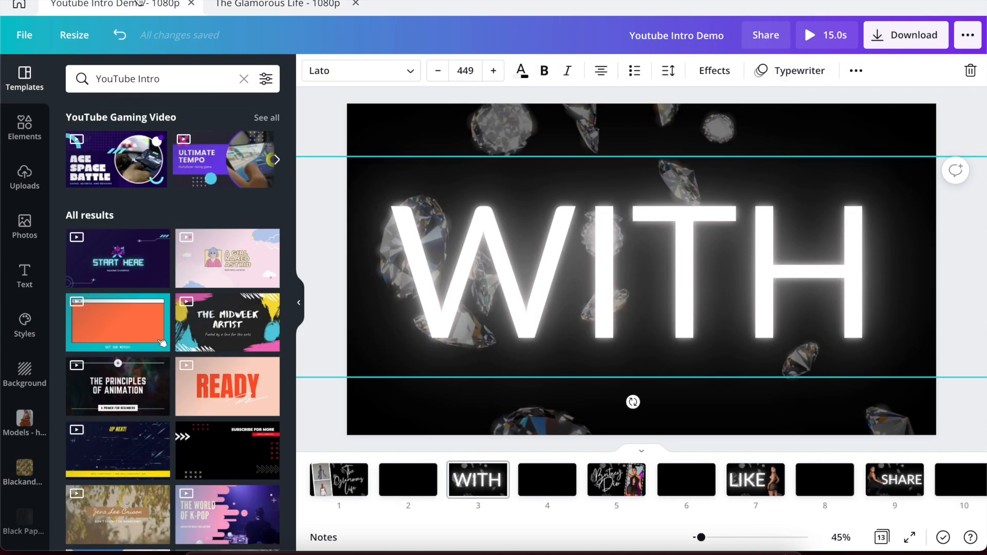
click(273, 6)
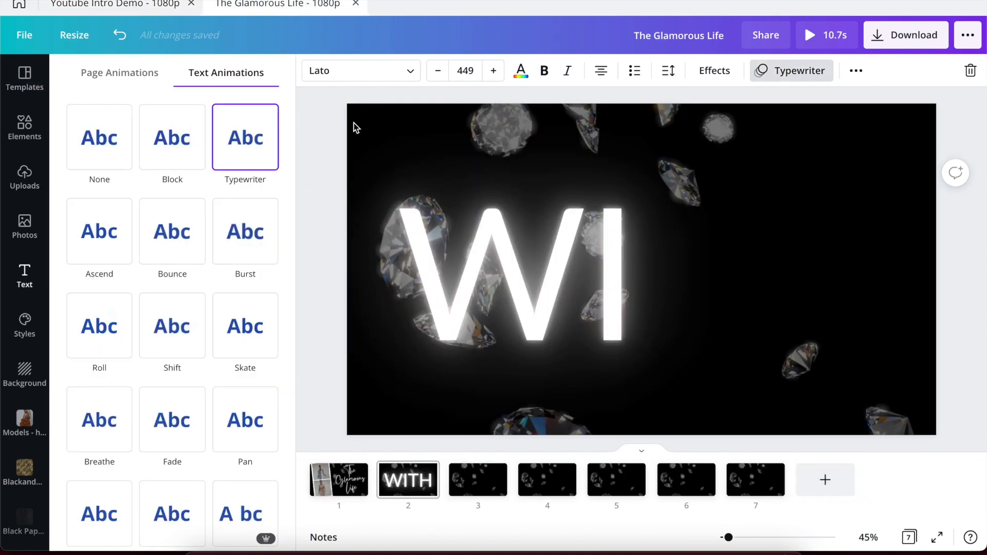
click(318, 157)
click(319, 158)
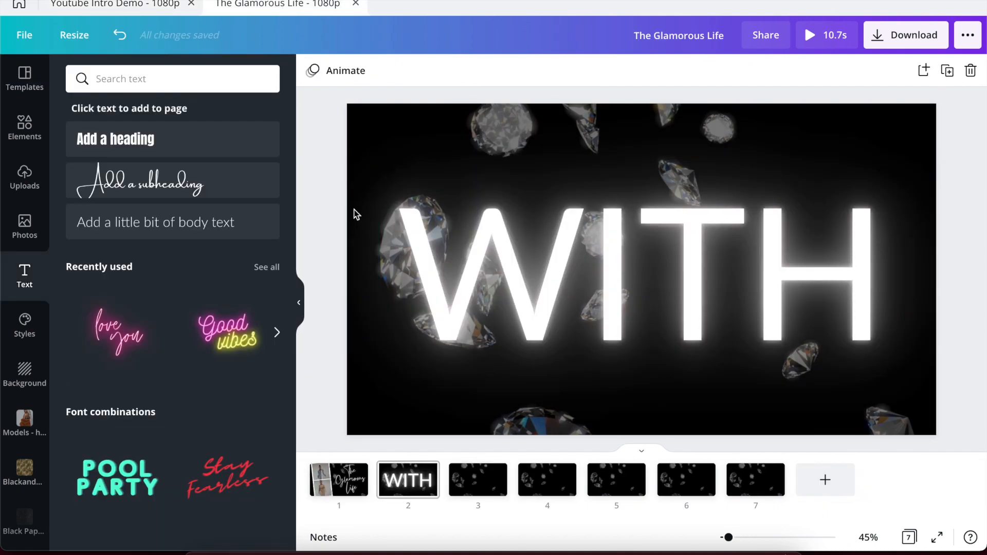
View the reference design's page with the name and phone.
click(472, 493)
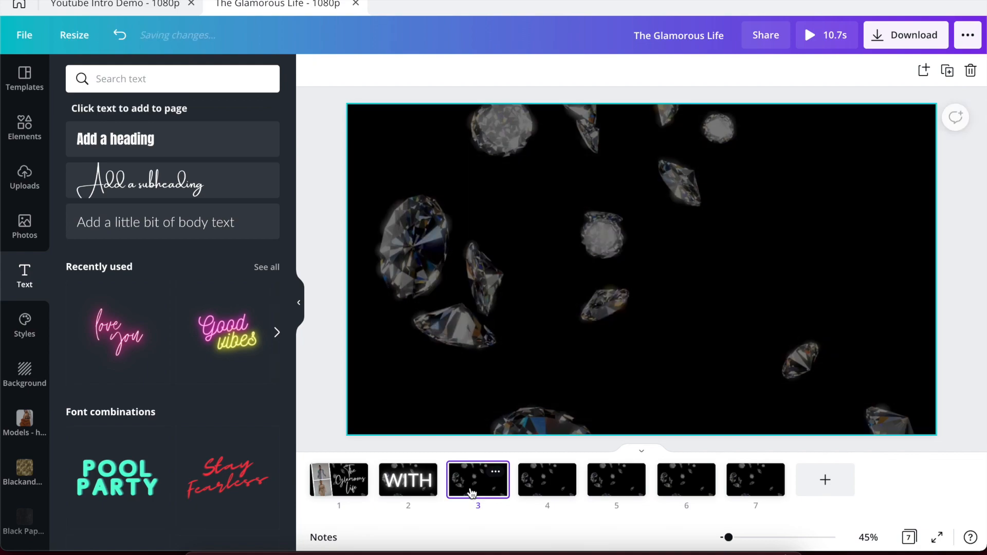
click(125, 4)
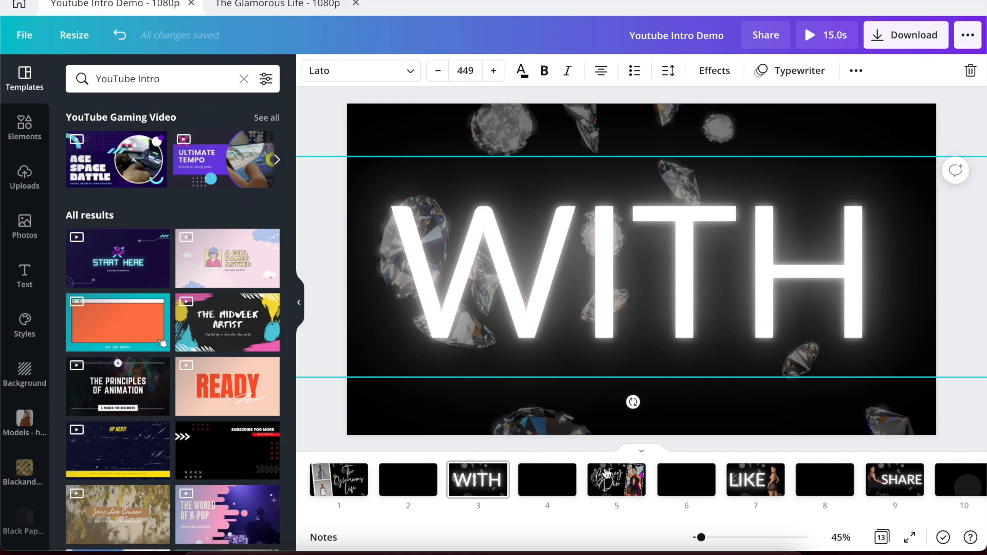
click(620, 489)
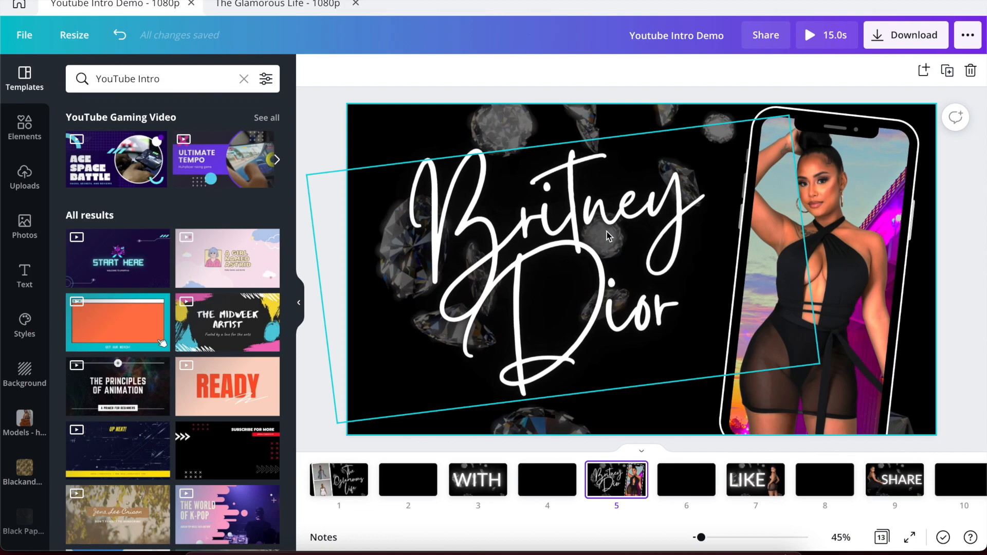
click(278, 4)
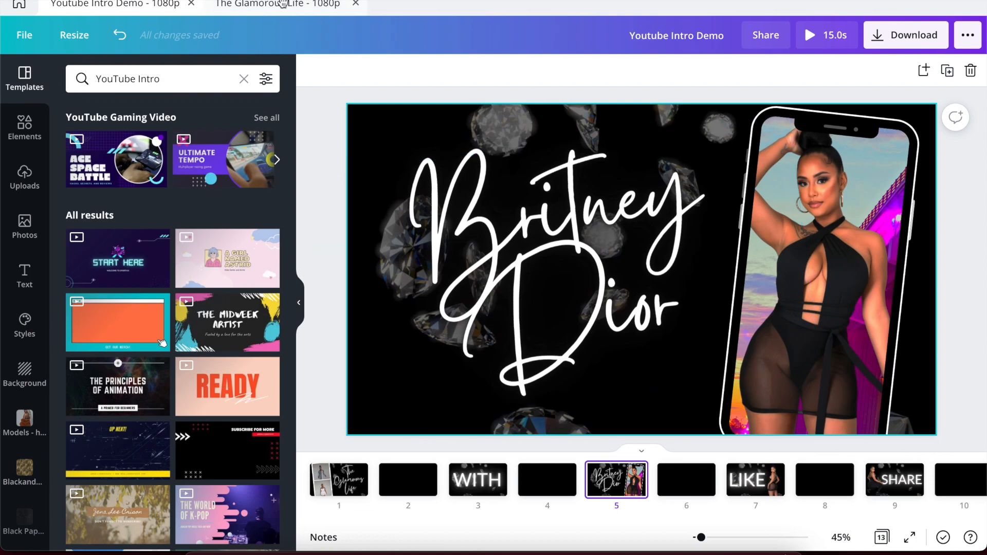
Select The Glamorous Life title on page 1 and go to empty page 3.
click(354, 487)
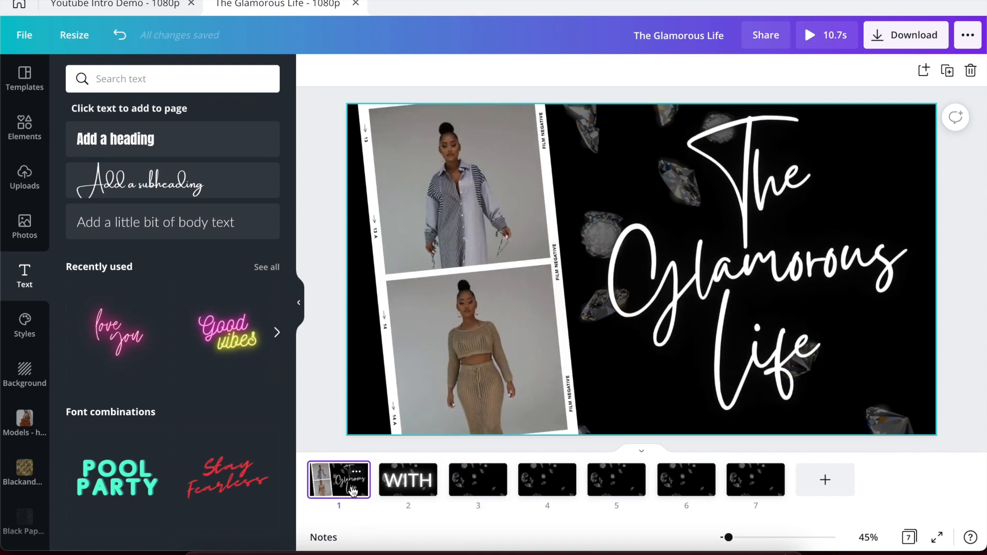
click(709, 286)
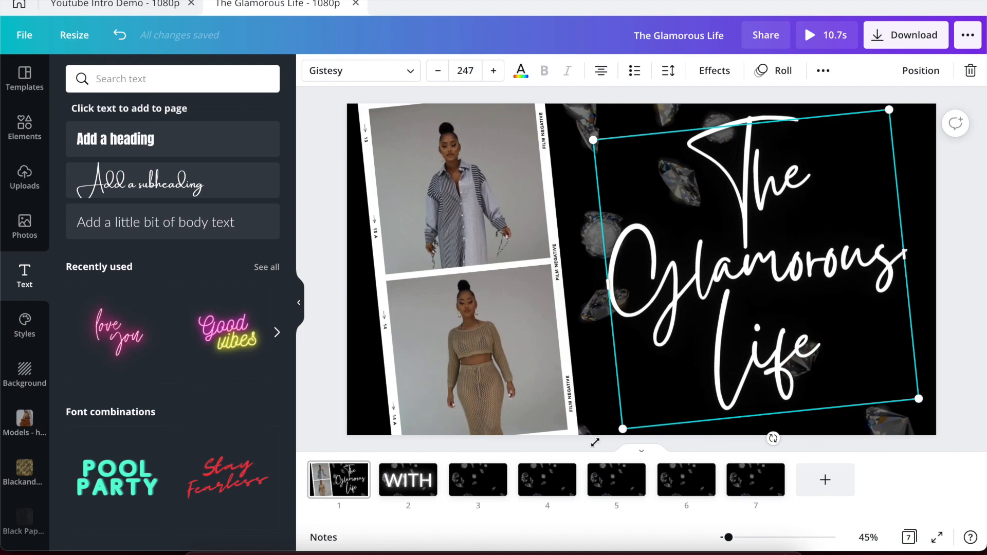
click(477, 491)
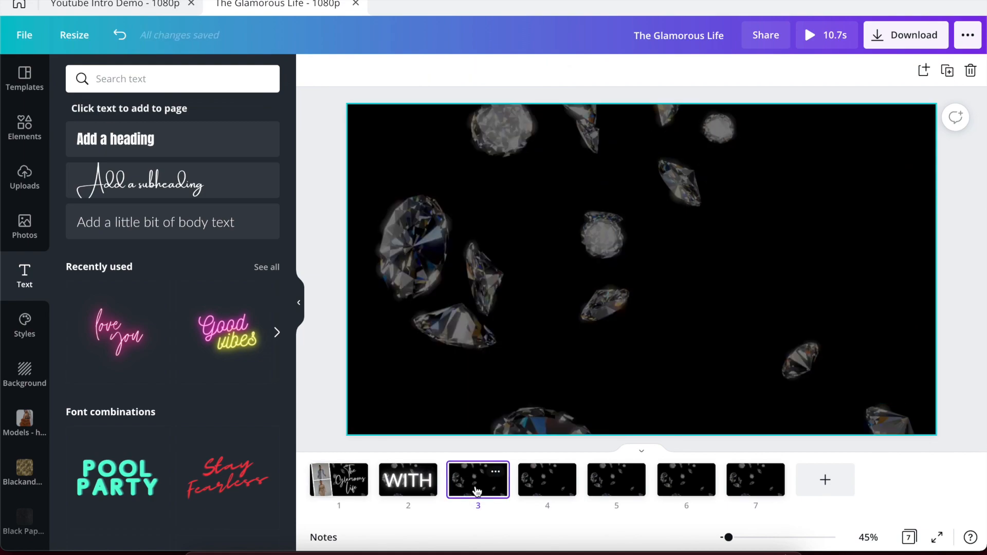
Paste the title onto page 3 and retype it as the model's name on two lines.
key(ctrl+v)
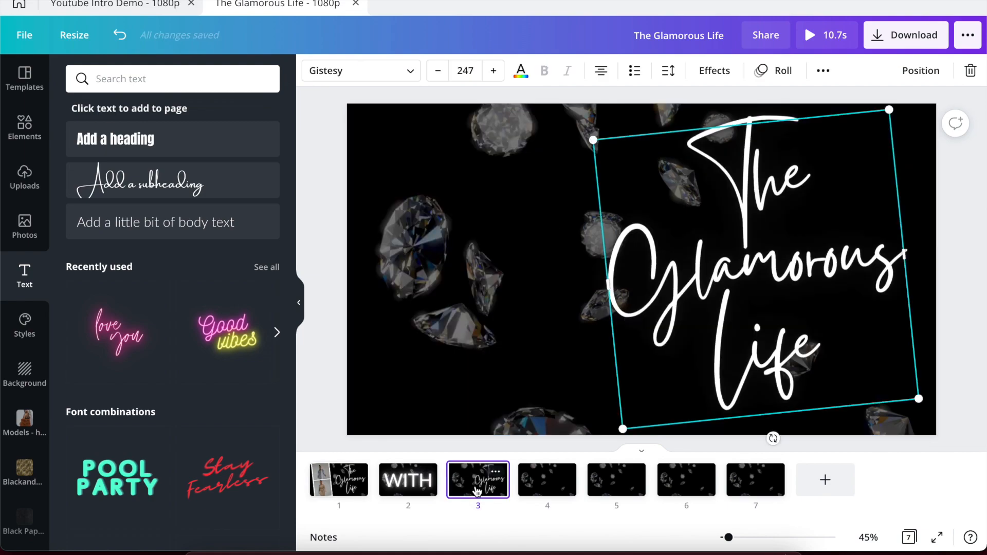
double_click(689, 329)
click(789, 353)
drag(832, 348, 613, 150)
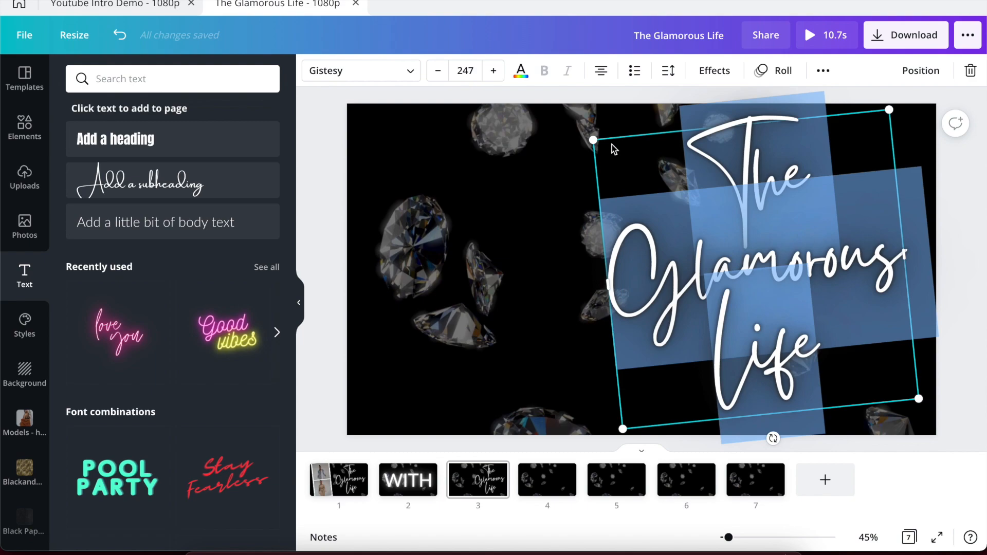
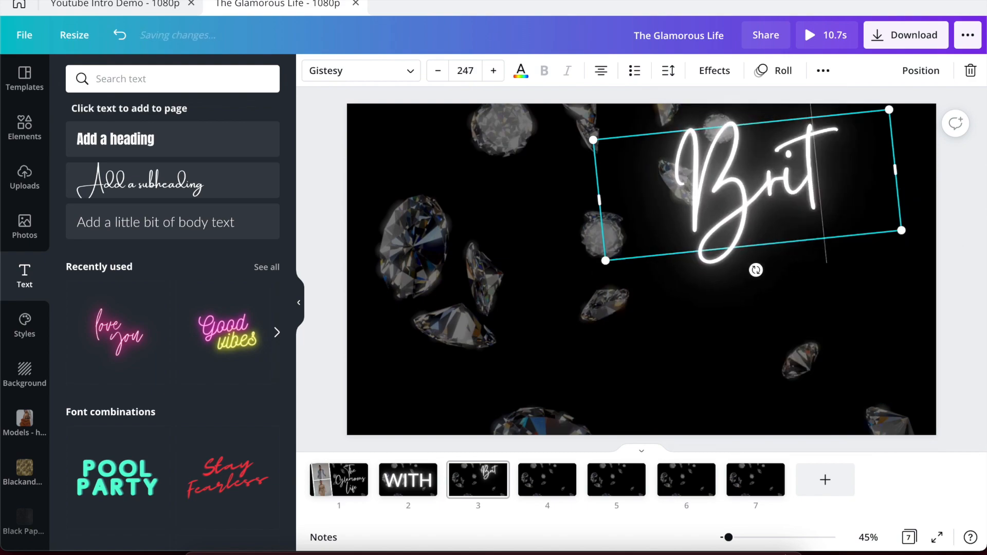
key(Return)
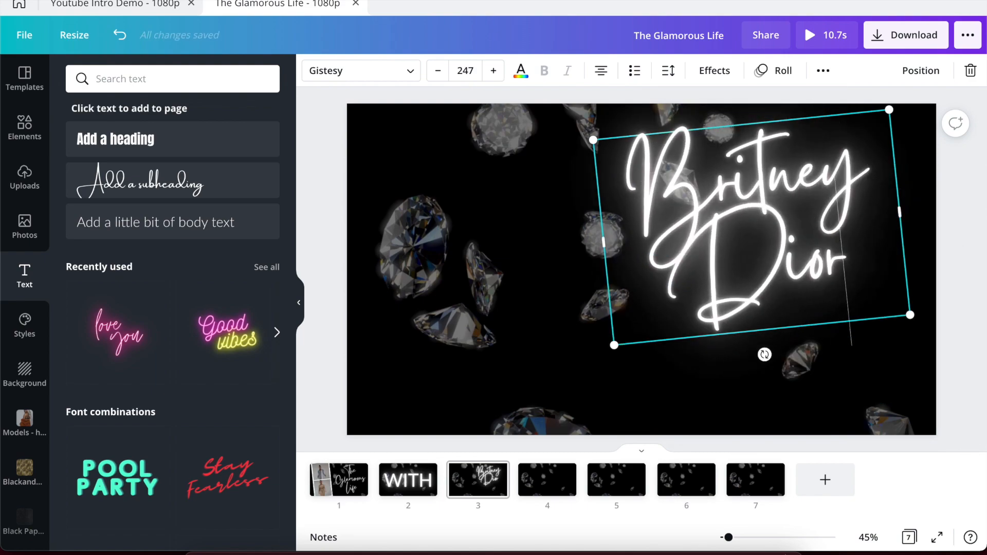
click(442, 260)
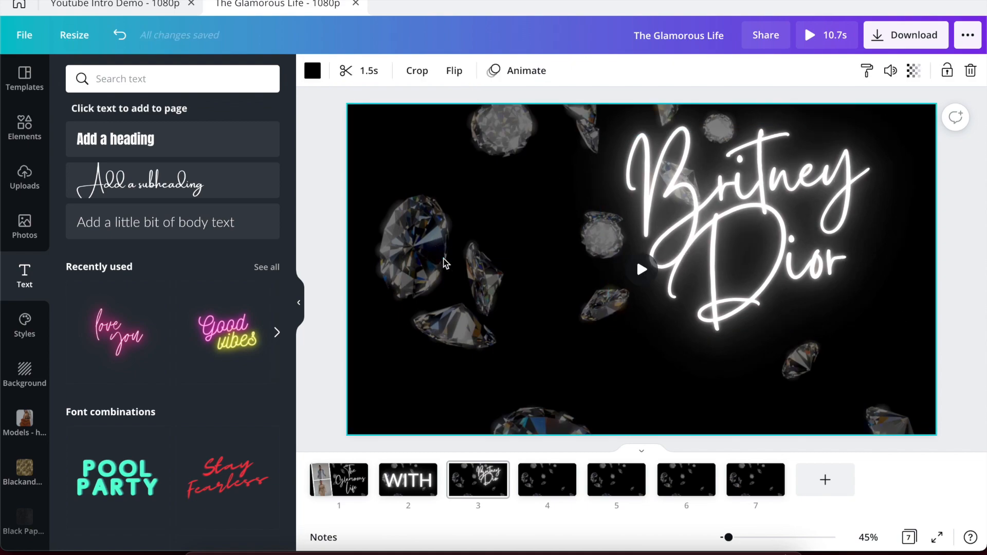
click(687, 226)
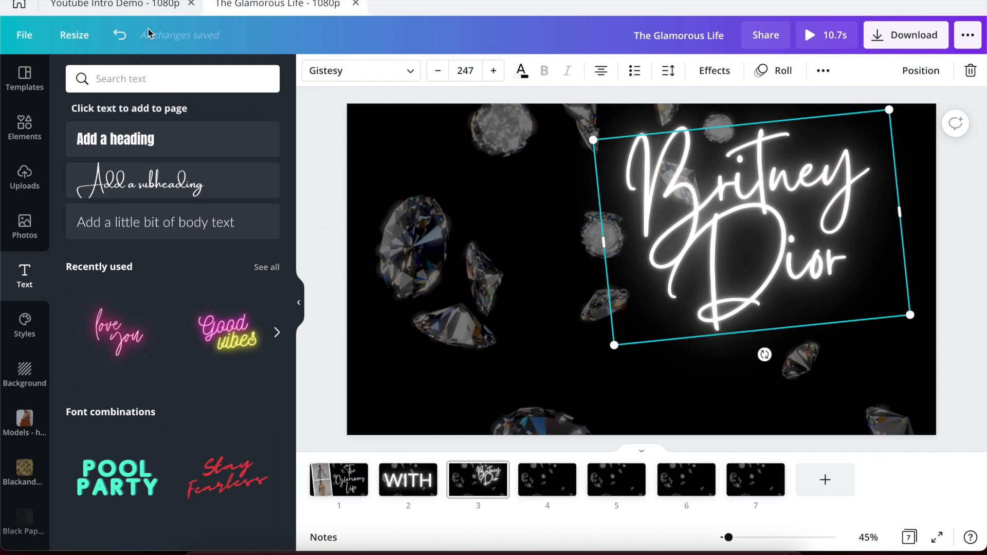
click(131, 5)
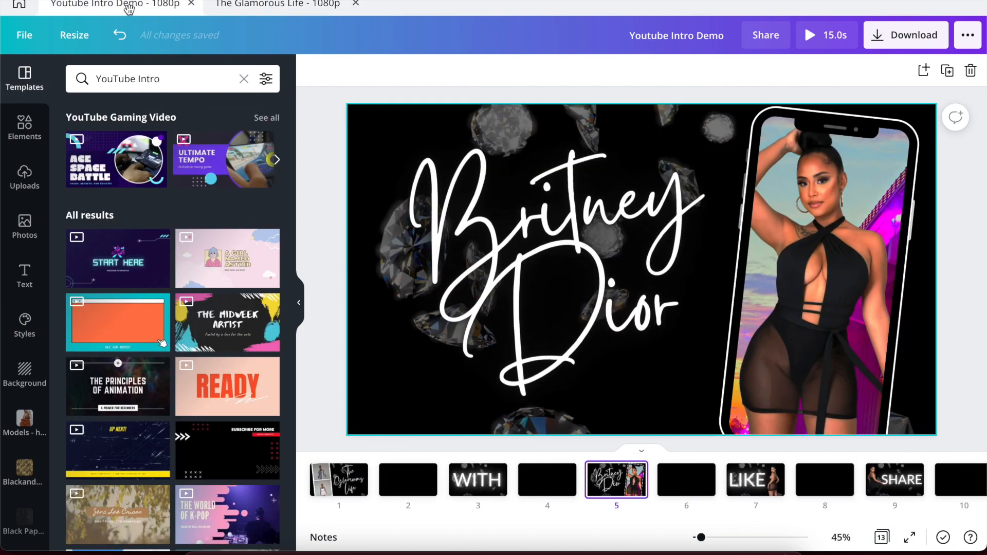
Check the reference name's Neon effect (intensity 100), then move page 3's name left and down.
click(470, 178)
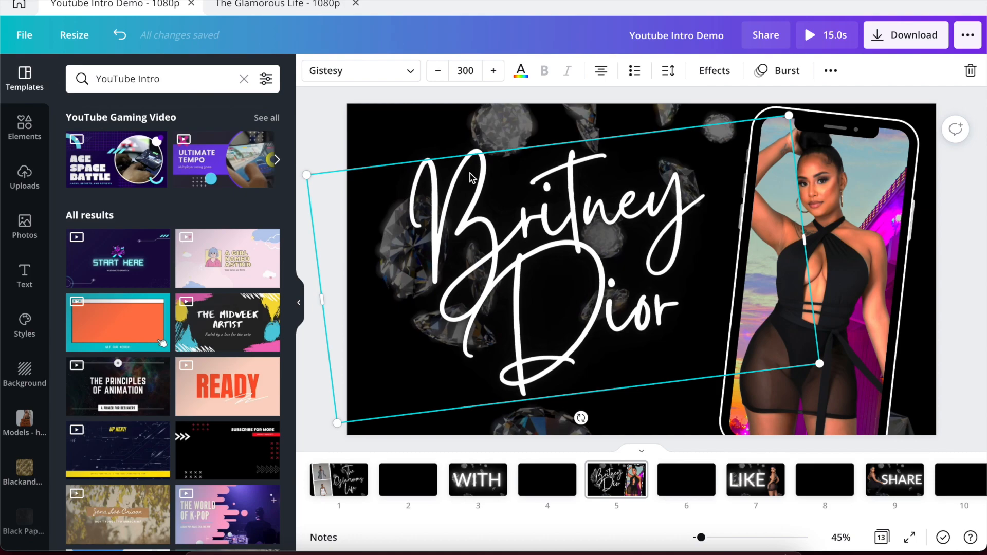
click(720, 72)
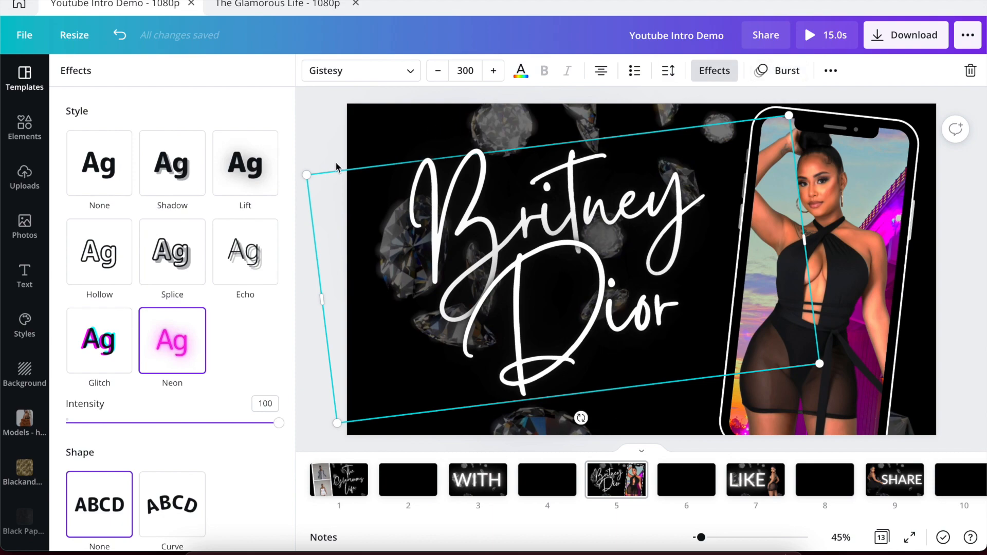
click(247, 4)
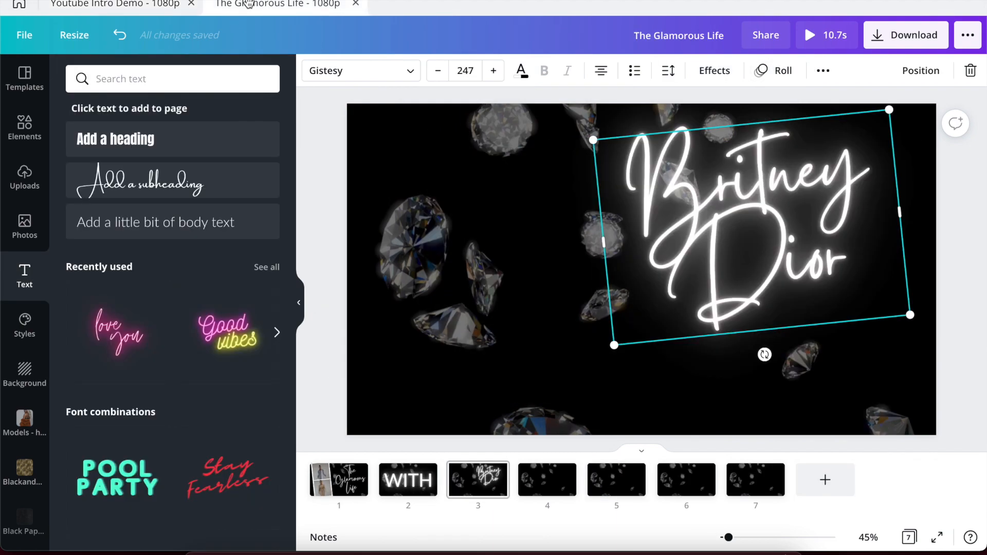
drag(737, 174, 499, 234)
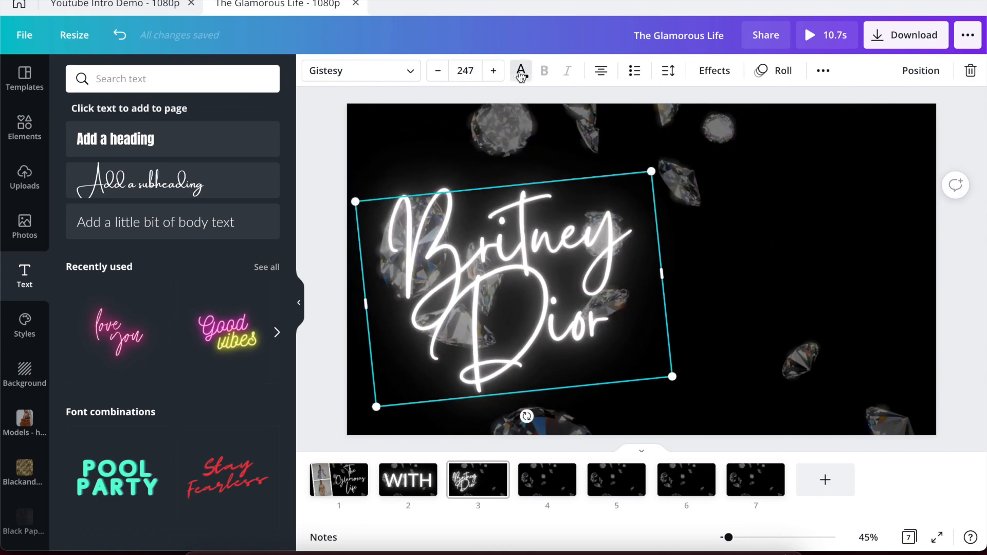
Make the name text black, size 300, and move it higher on page 3.
click(516, 75)
click(124, 145)
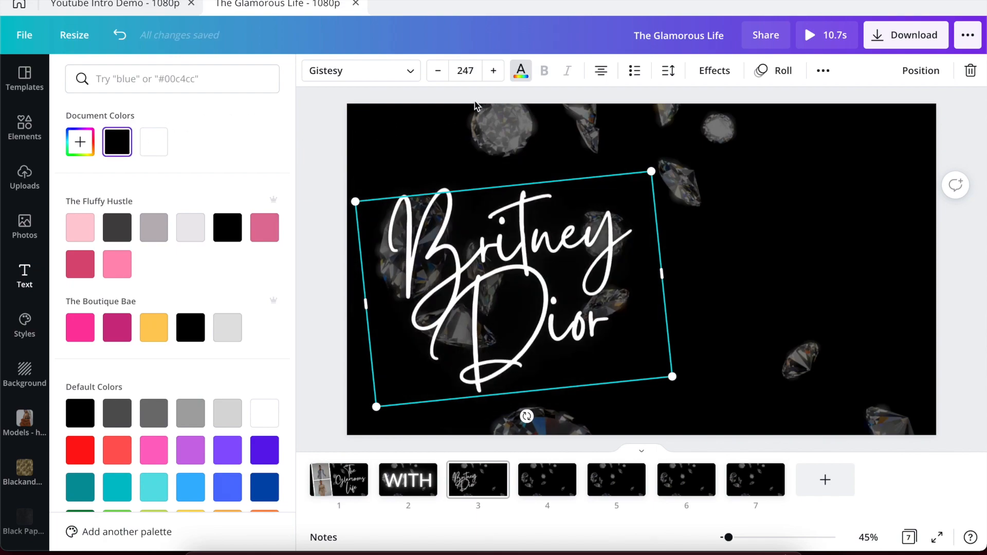
click(464, 71)
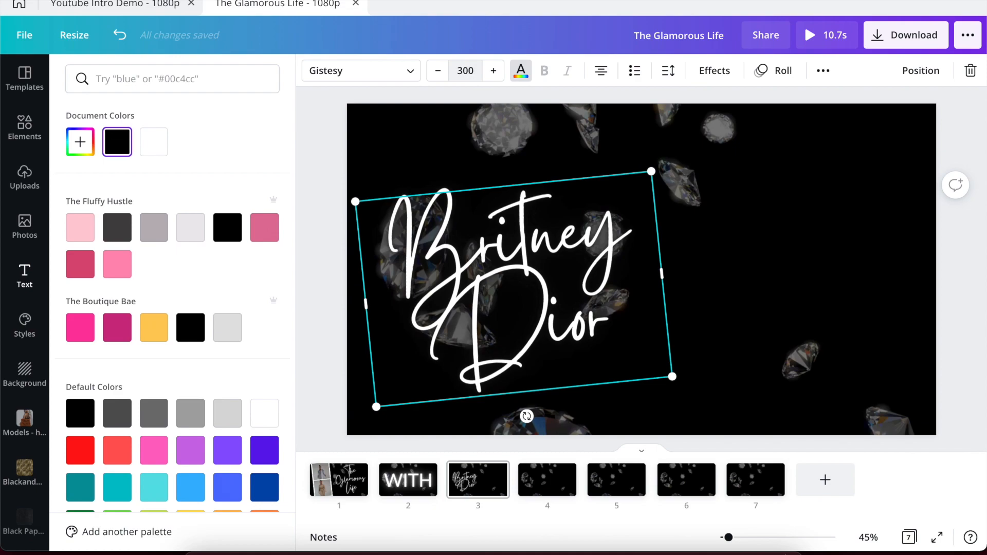
drag(488, 226, 487, 191)
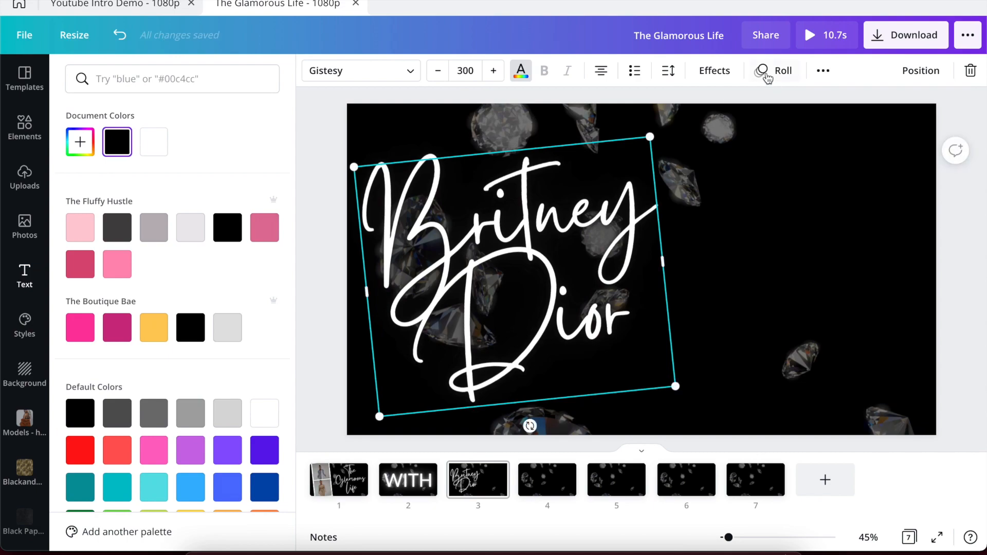
Give the name text the Burst animation.
click(766, 70)
click(241, 228)
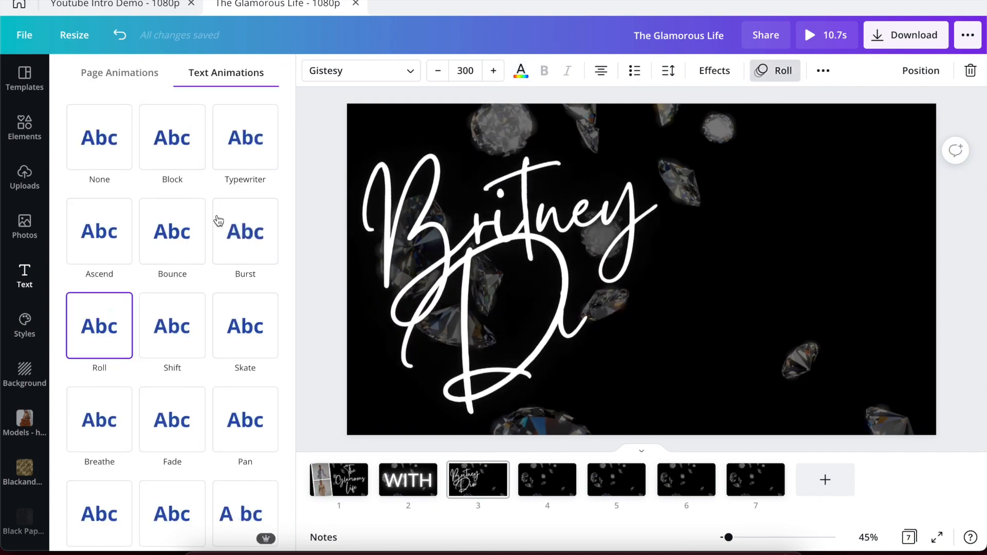
click(304, 211)
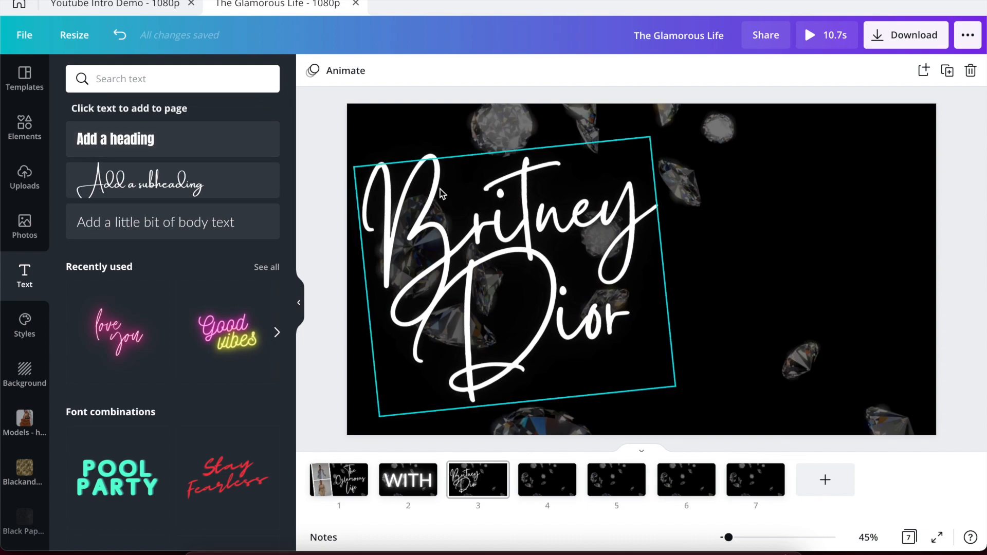
Compare with the finished reference intro, then browse Frames elements for page 3.
click(116, 2)
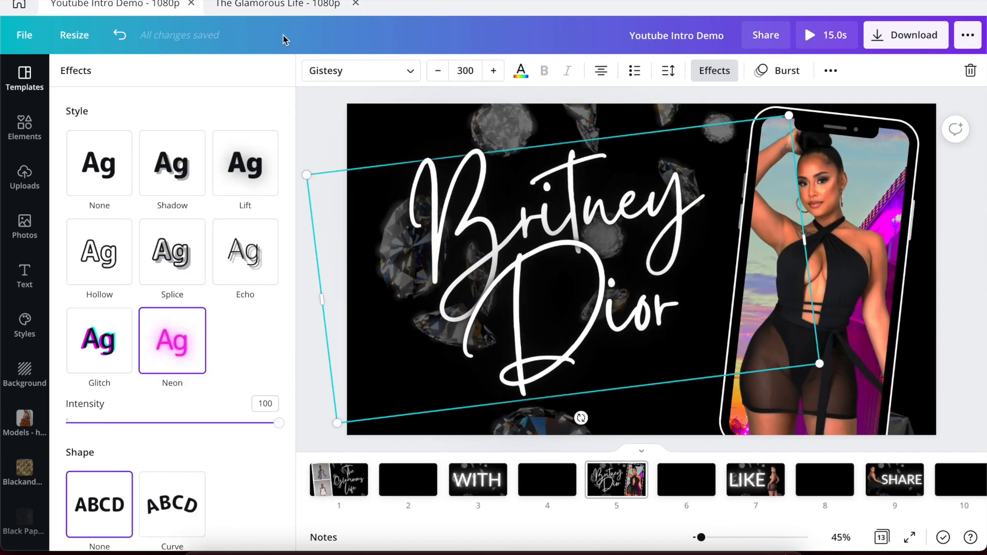
click(317, 121)
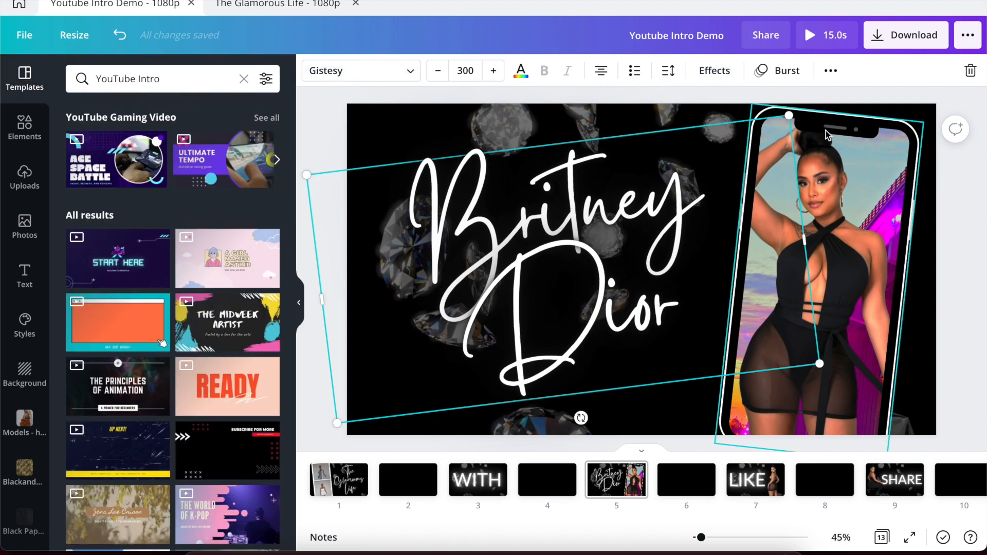
click(285, 6)
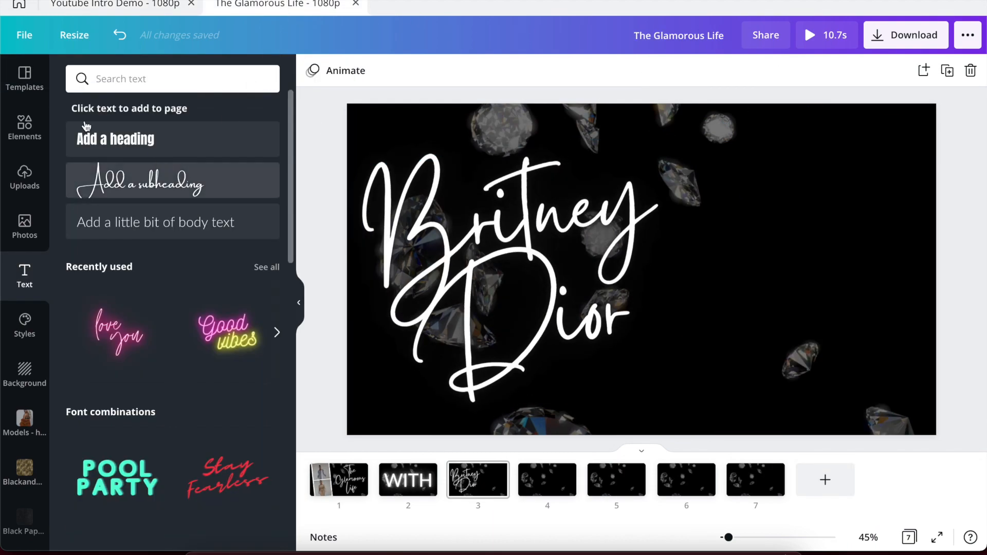
click(24, 129)
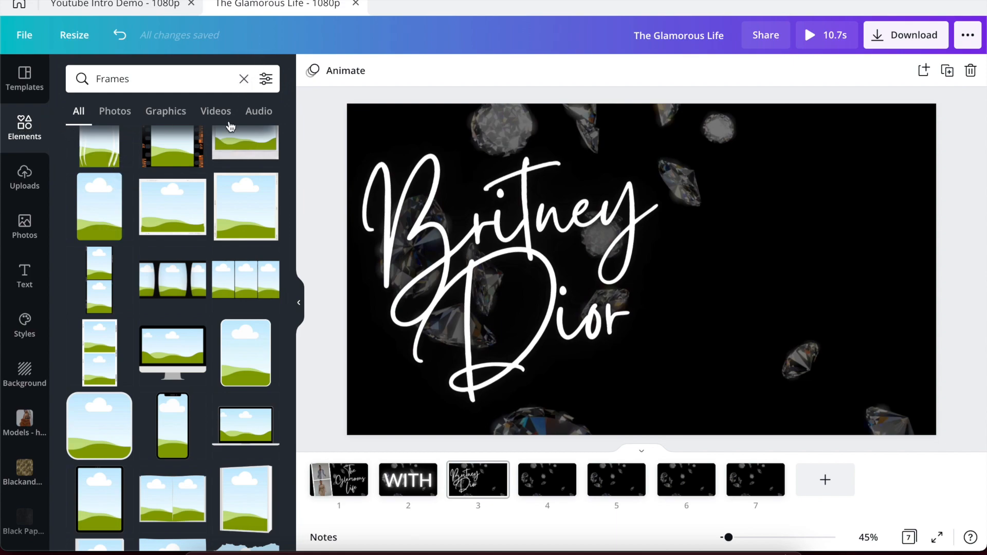
scroll(161, 258, up, 10)
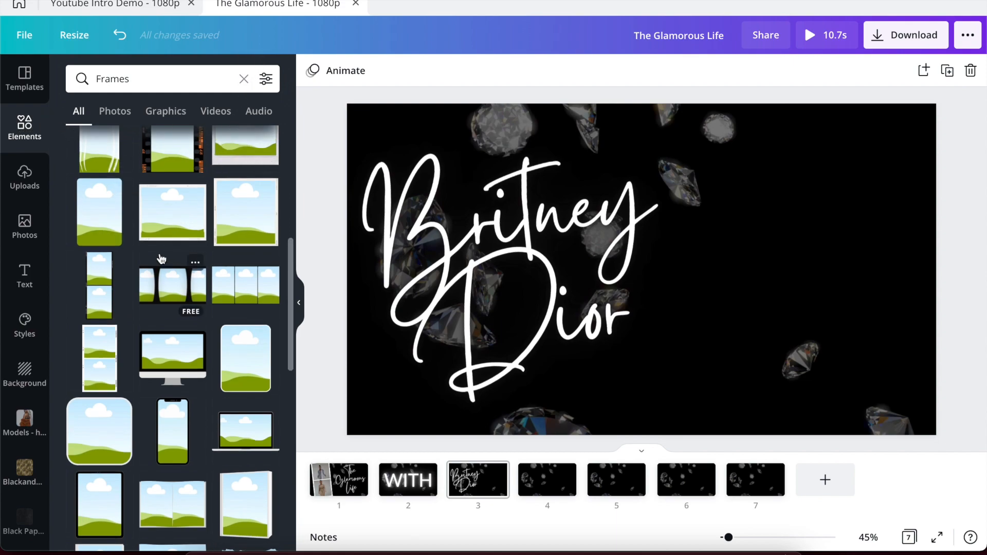
scroll(161, 258, down, 8)
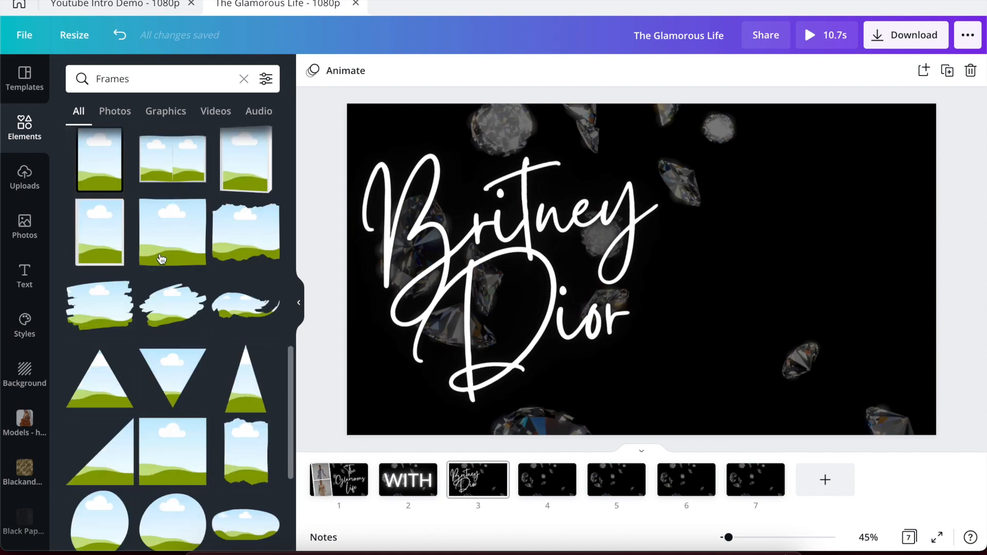
Search Elements for iphone and add an iPhone mockup to page 3.
click(243, 79)
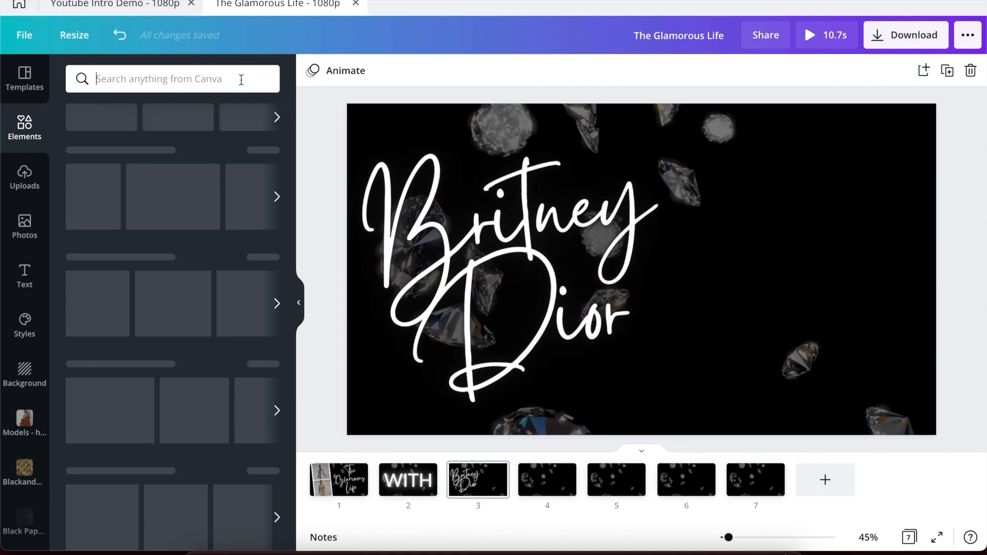
text(iphone)
key(Return)
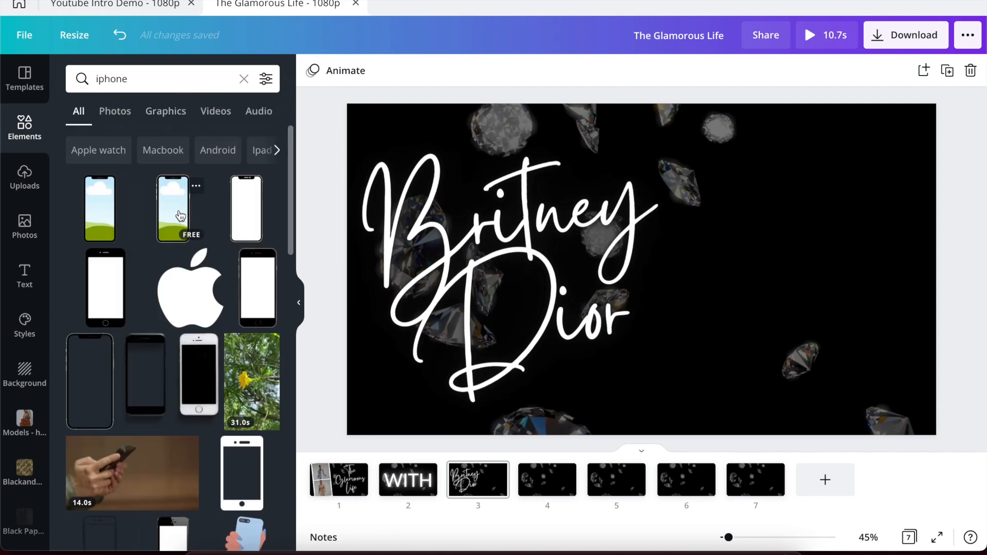
click(178, 215)
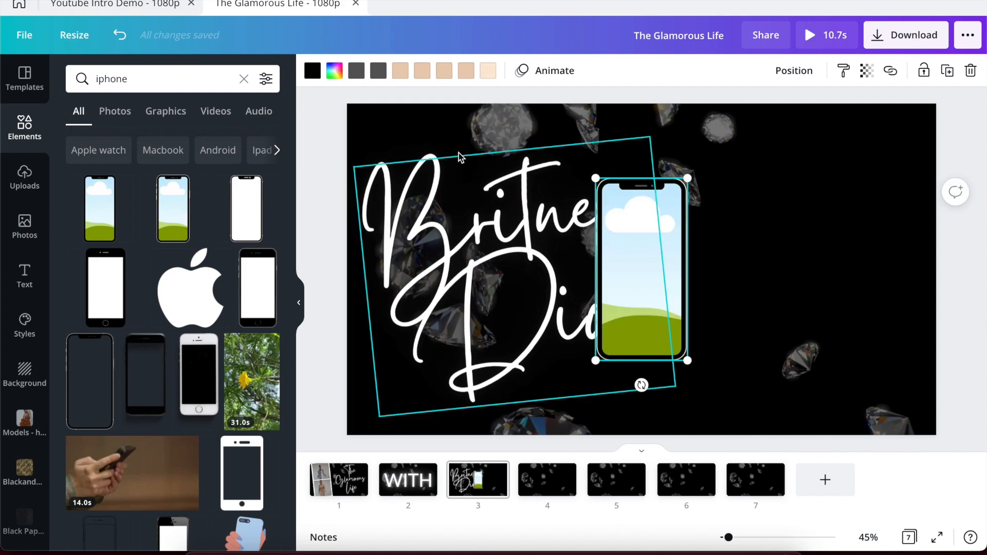
Recolour the phone parts white, light grey, medium grey, medium-dark grey and dark grey.
click(488, 71)
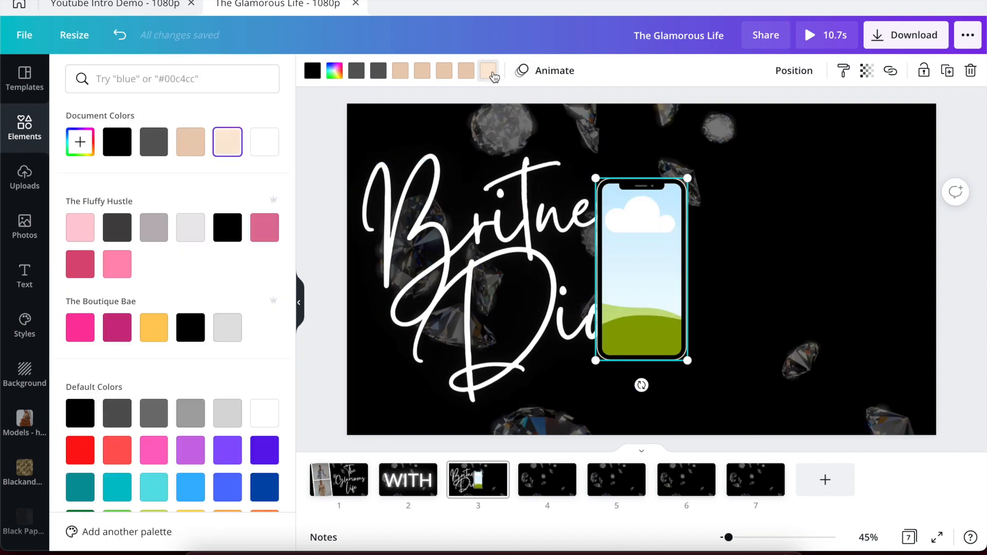
click(264, 143)
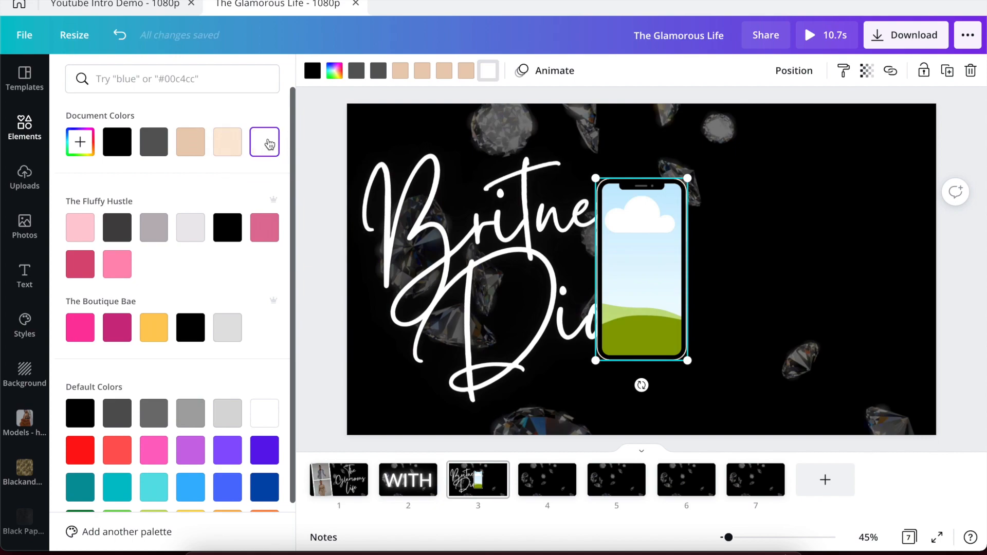
click(467, 72)
click(225, 423)
click(446, 72)
click(191, 422)
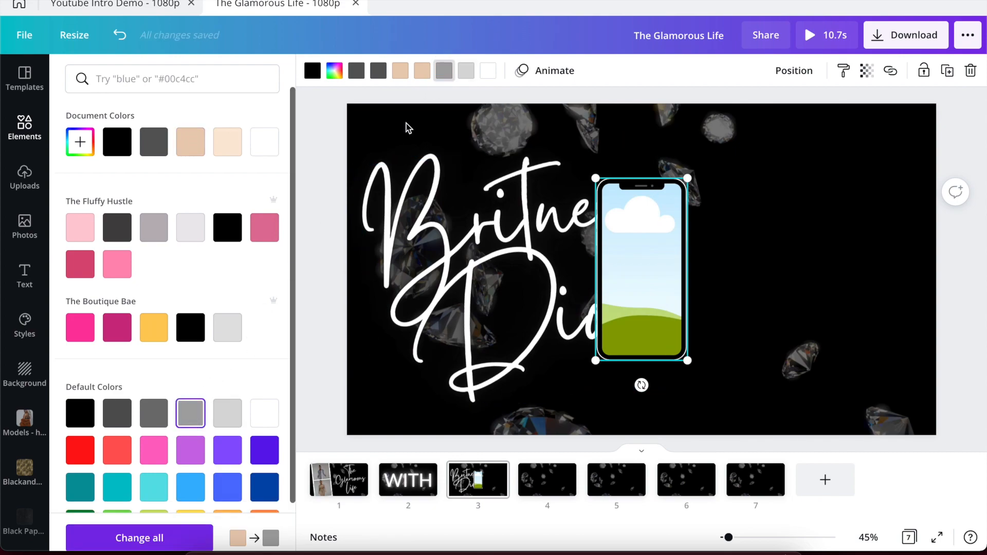
click(422, 71)
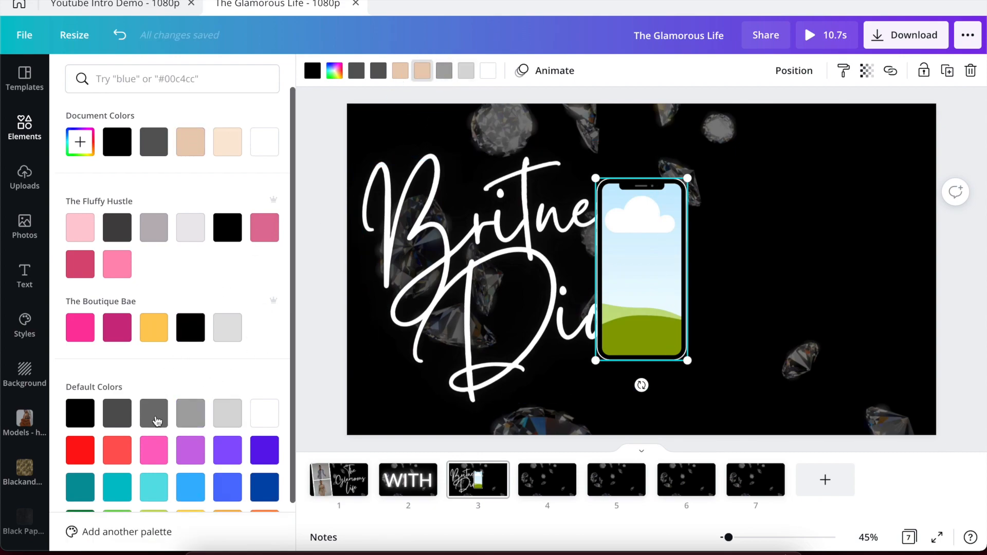
click(153, 413)
click(400, 76)
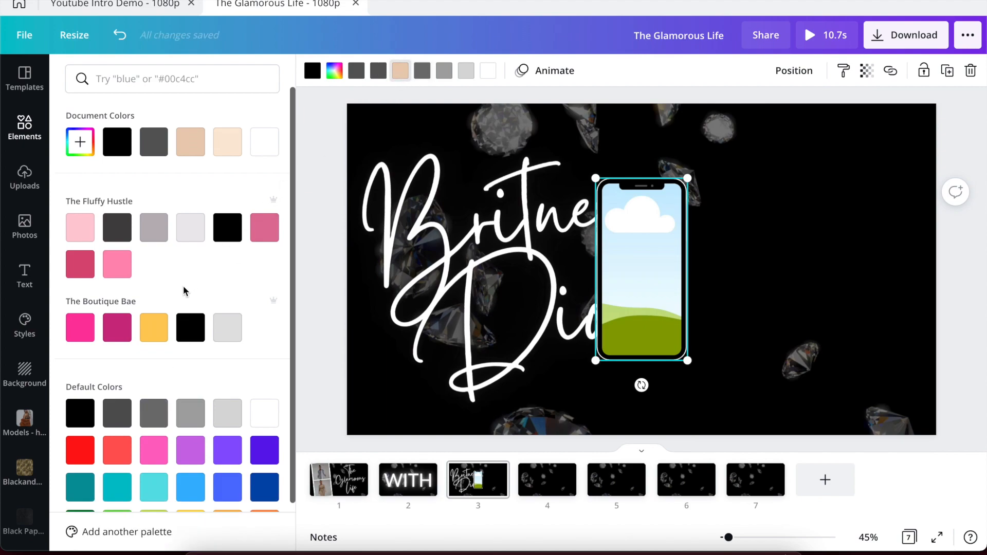
click(126, 416)
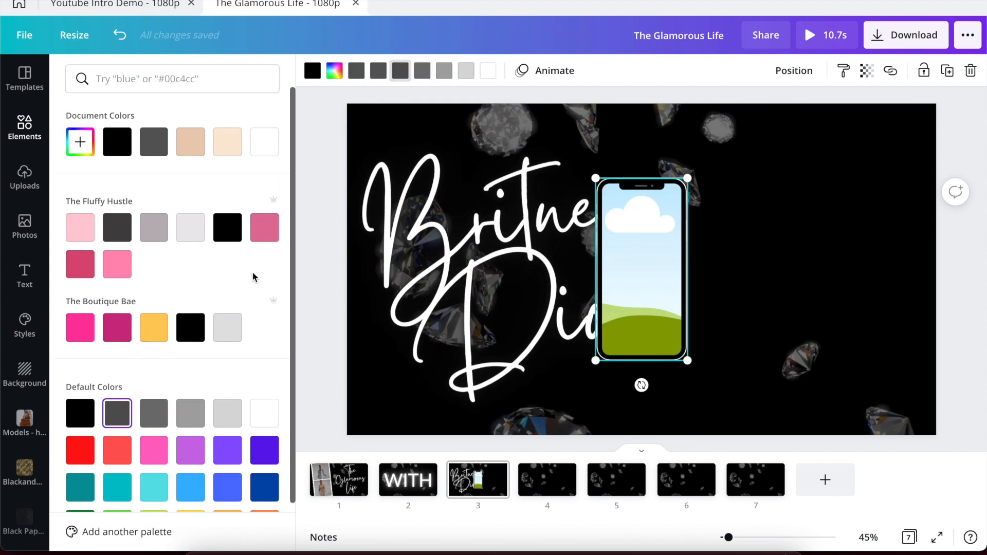
Move the phone frame to the right side of the page.
click(313, 271)
click(313, 270)
drag(663, 223, 826, 220)
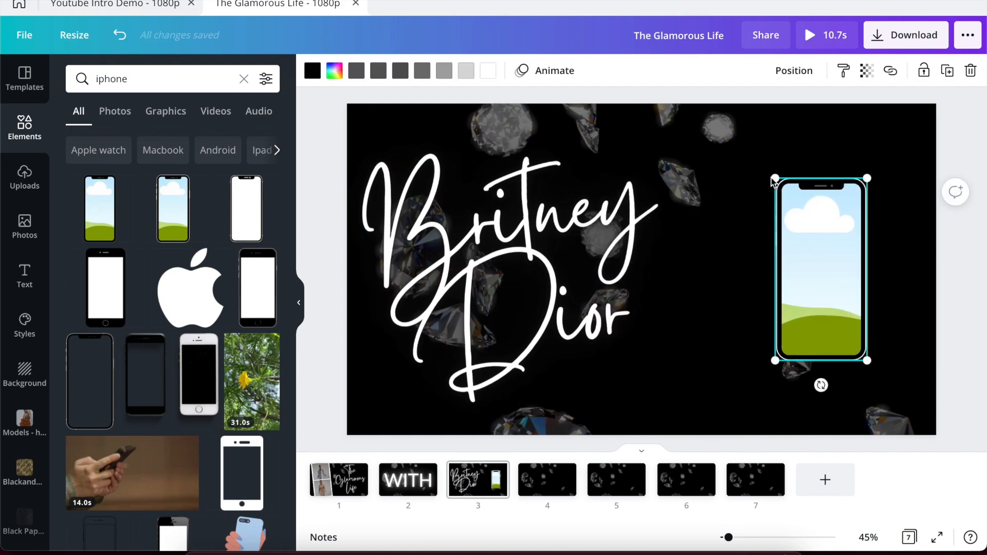
Enlarge the phone frame to full height and tilt it about 6° clockwise.
drag(776, 178, 666, 135)
drag(738, 354, 683, 425)
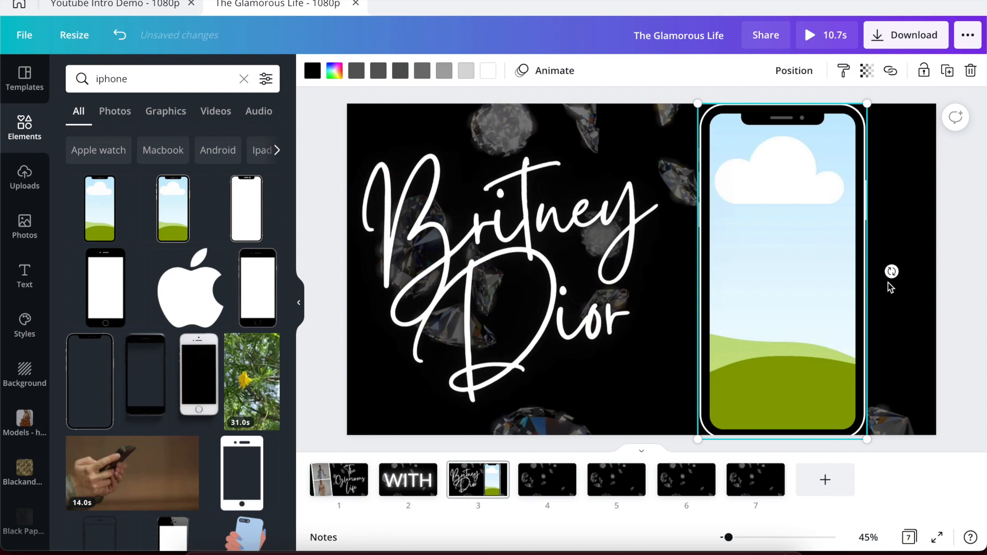
drag(892, 272, 882, 278)
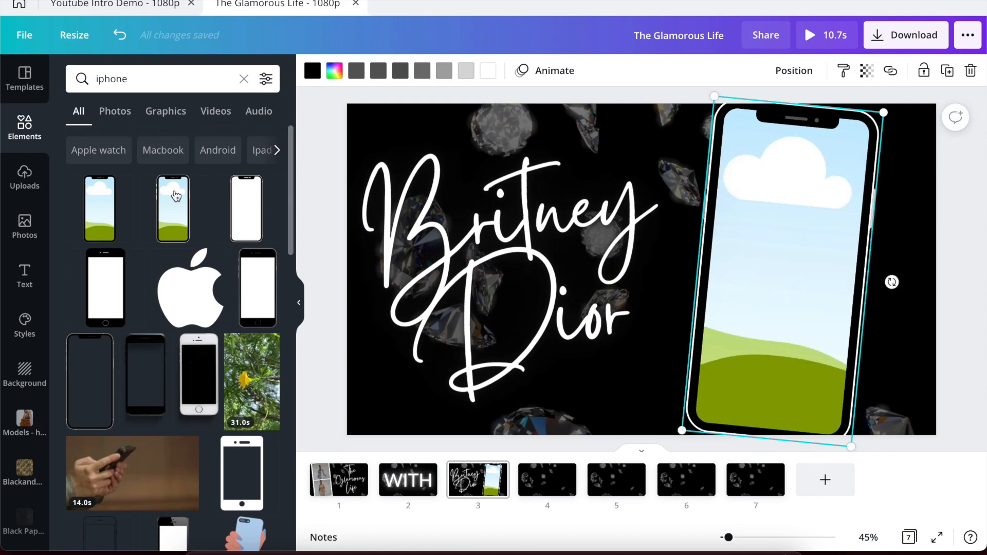
click(130, 3)
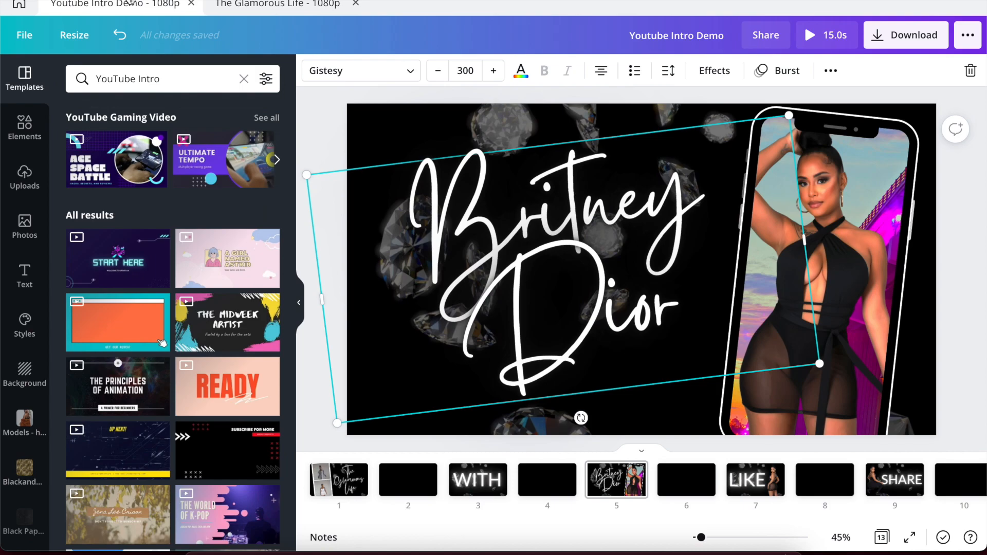
click(289, 4)
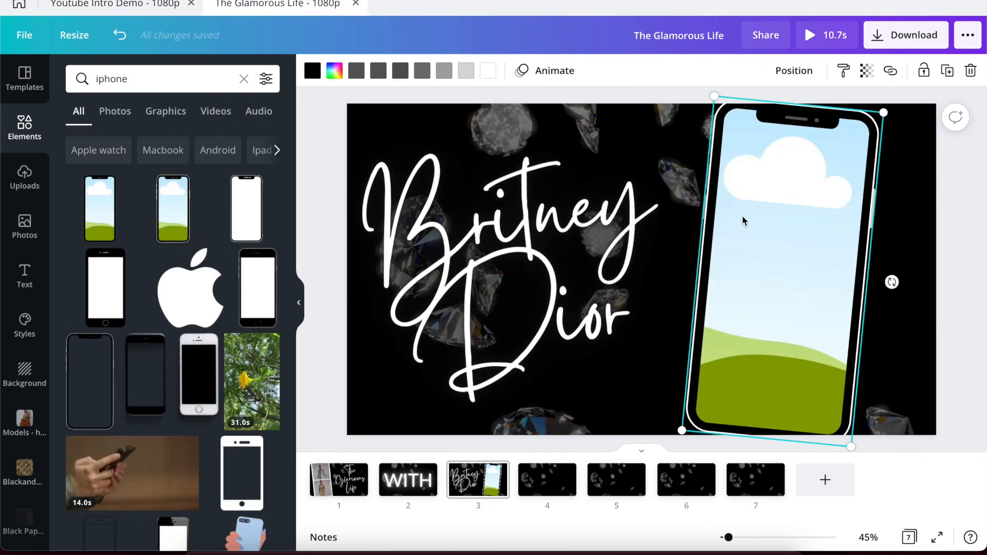
drag(782, 222, 819, 233)
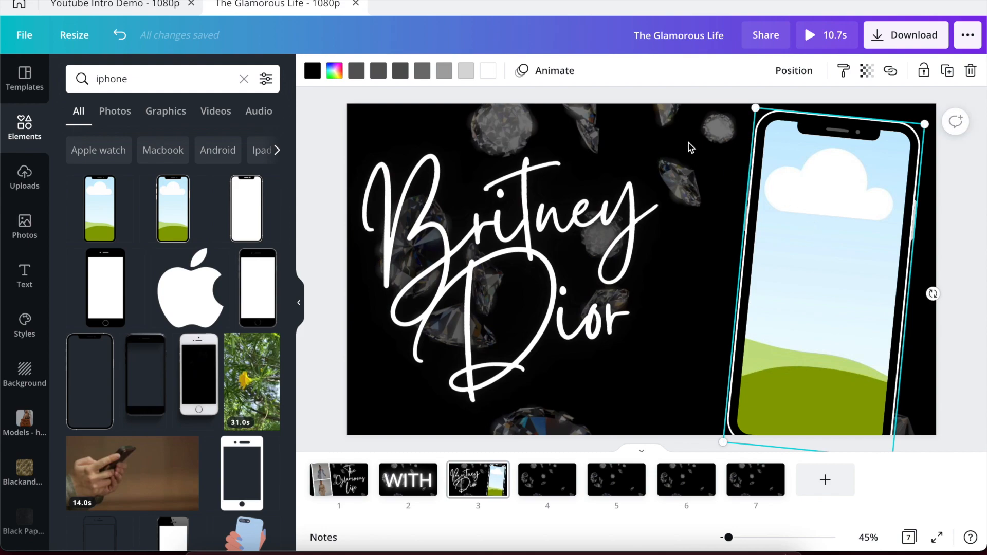
click(686, 102)
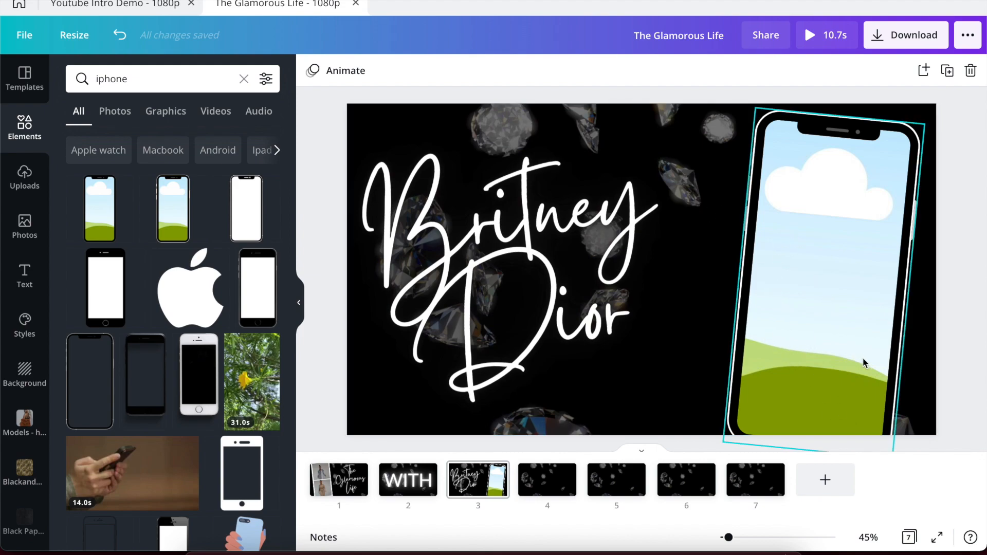
mouse_move(864, 357)
mouse_down()
mouse_move(865, 339)
mouse_move(867, 359)
mouse_up()
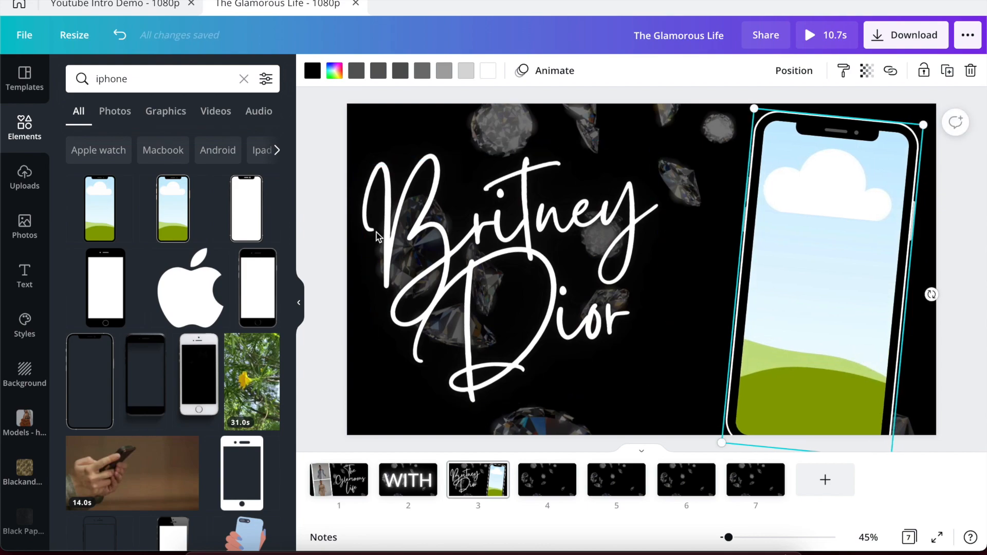
drag(406, 261, 431, 269)
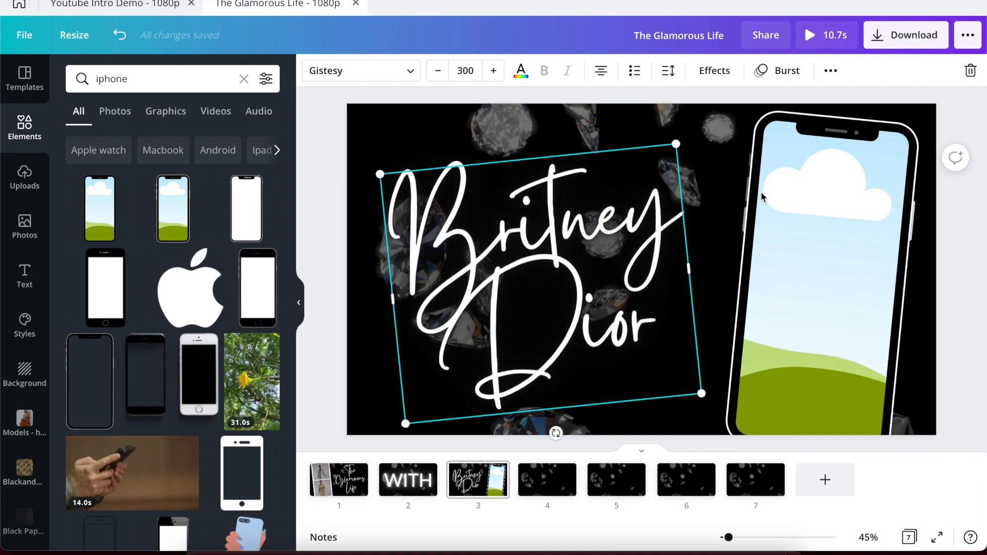
click(793, 205)
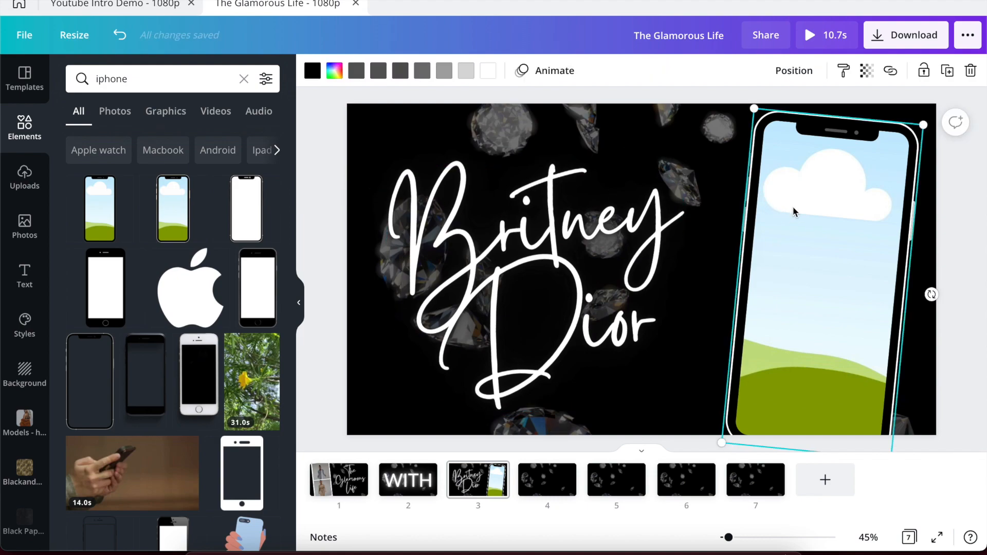
Drag the uploaded model photo into the iPhone frame.
click(21, 181)
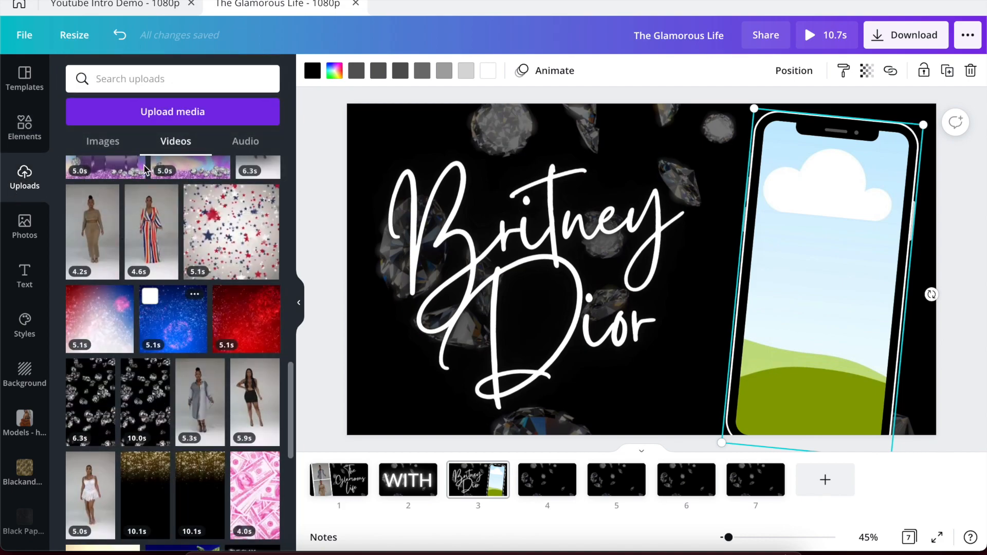
click(109, 151)
scroll(146, 326, down, 5)
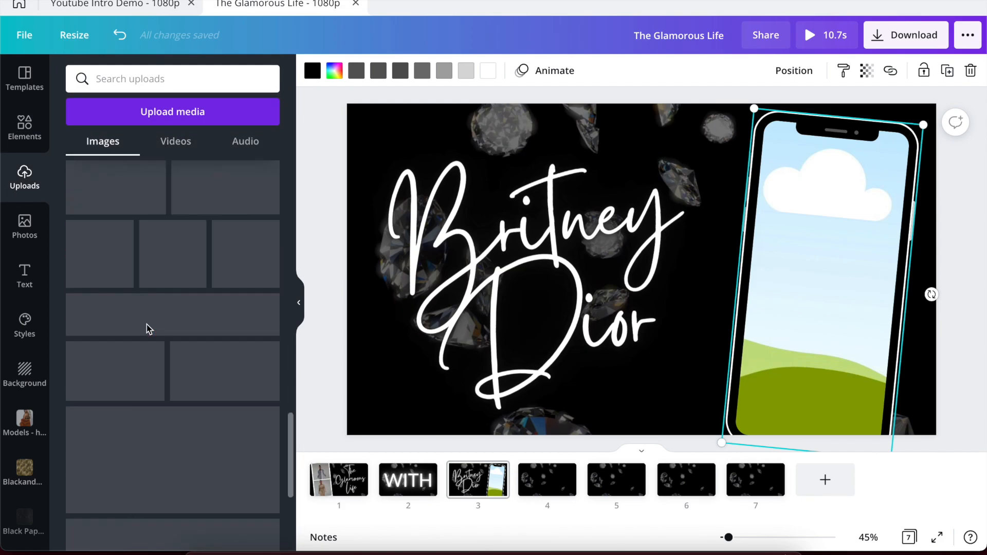
scroll(148, 329, up, 10)
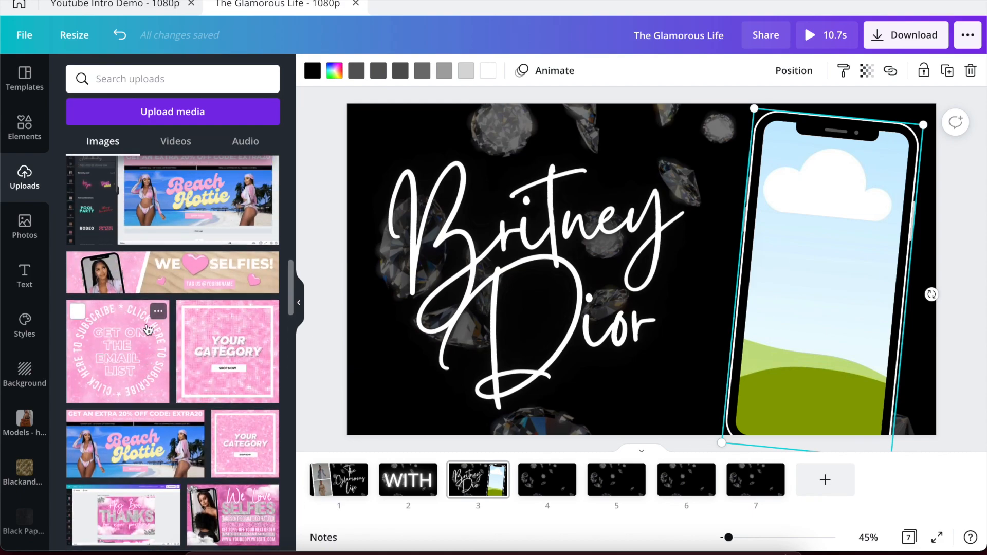
scroll(148, 330, down, 10)
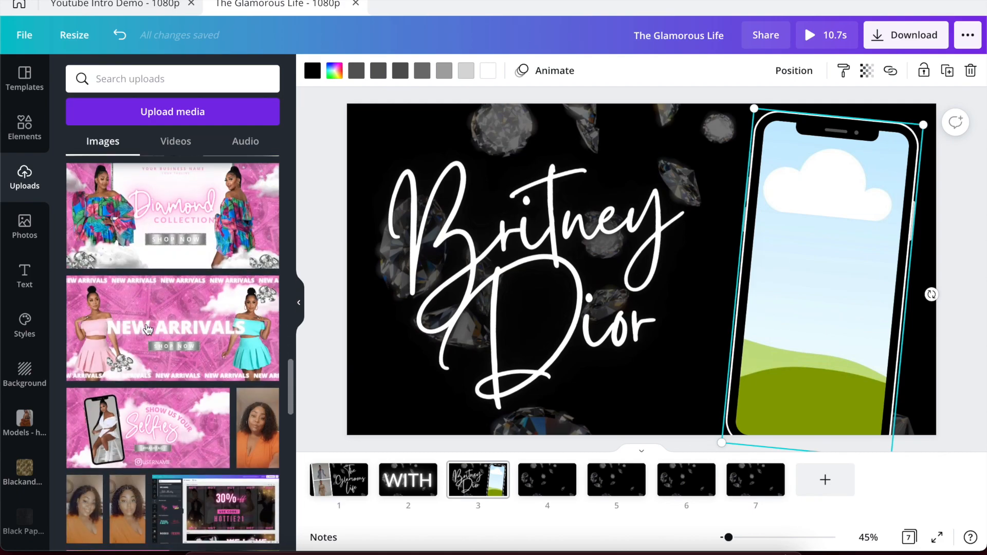
scroll(147, 329, down, 15)
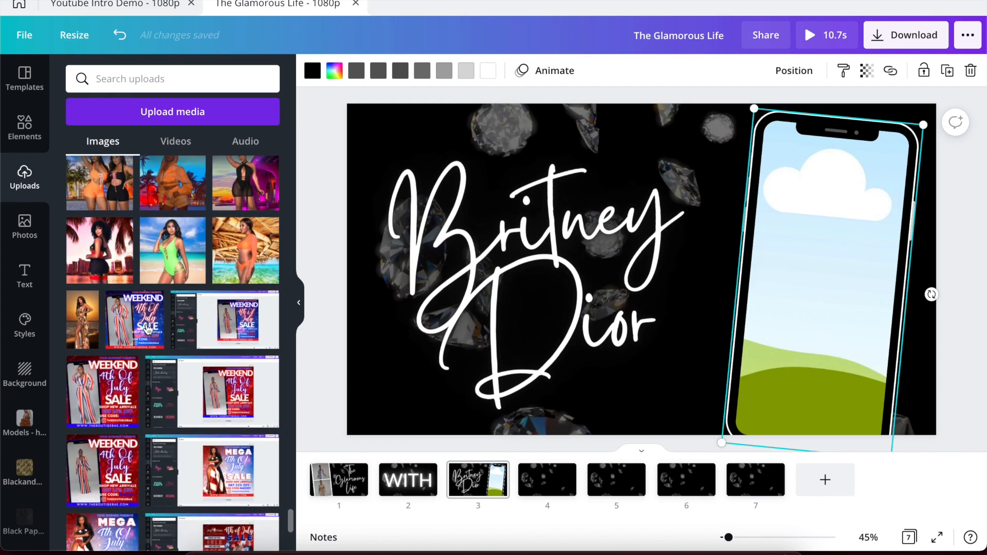
scroll(227, 212, up, 1)
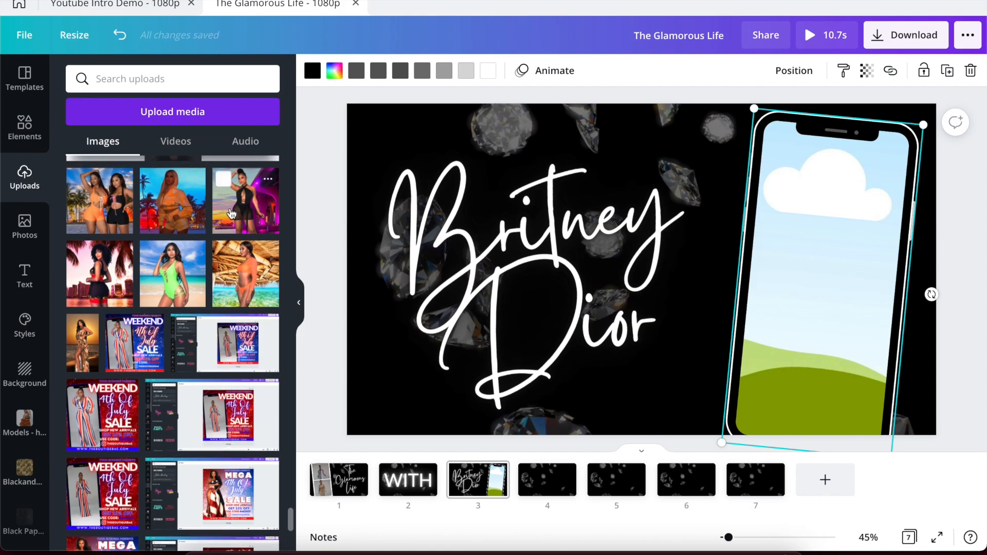
drag(231, 214, 765, 225)
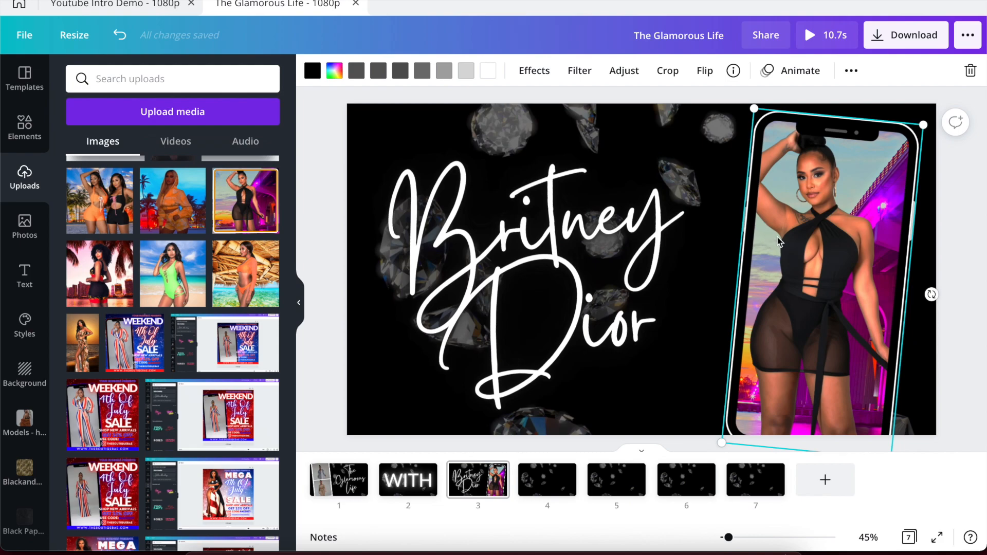
Enlarge and reposition the model photo inside the phone frame.
double_click(778, 236)
drag(780, 239, 802, 241)
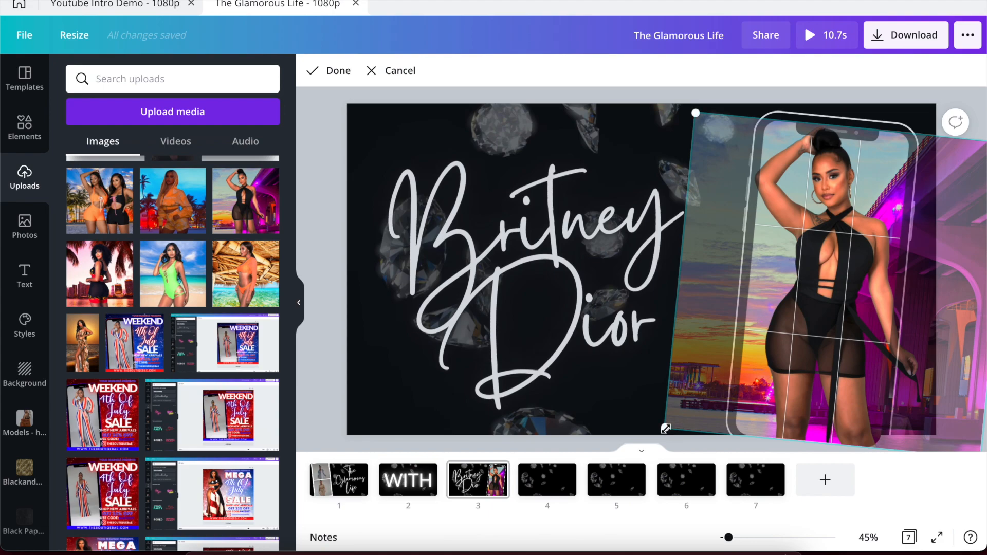
drag(665, 427, 606, 497)
drag(794, 320, 826, 322)
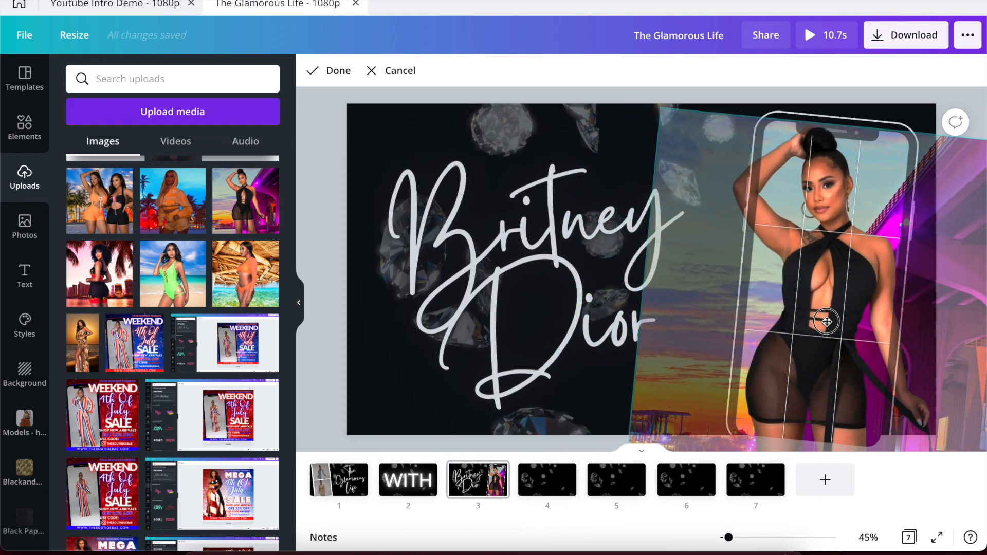
click(334, 364)
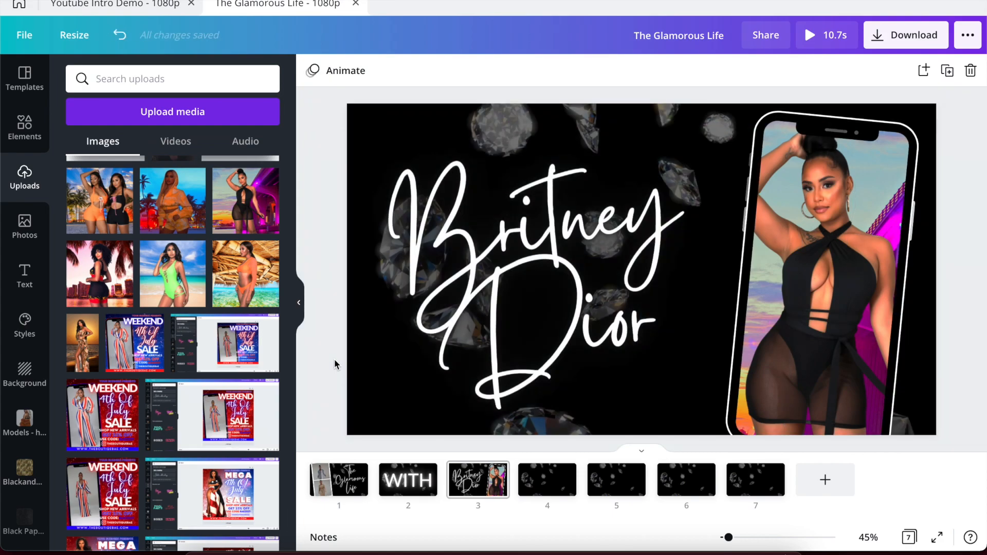
click(126, 6)
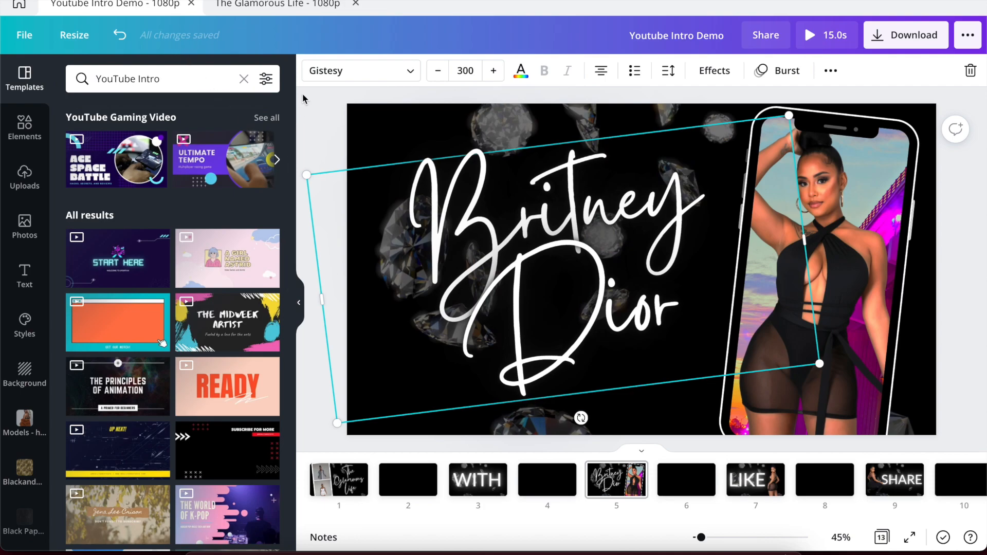
click(277, 4)
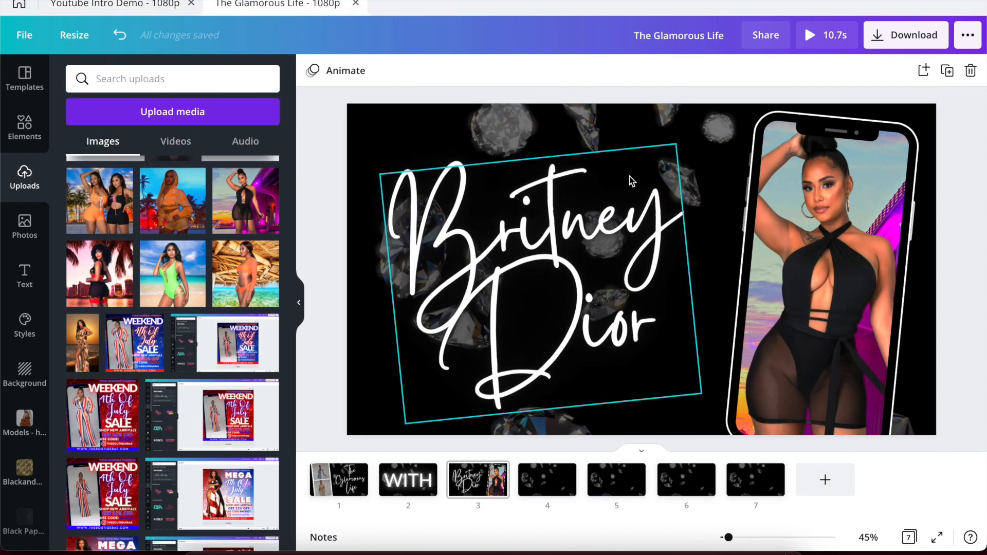
click(149, 6)
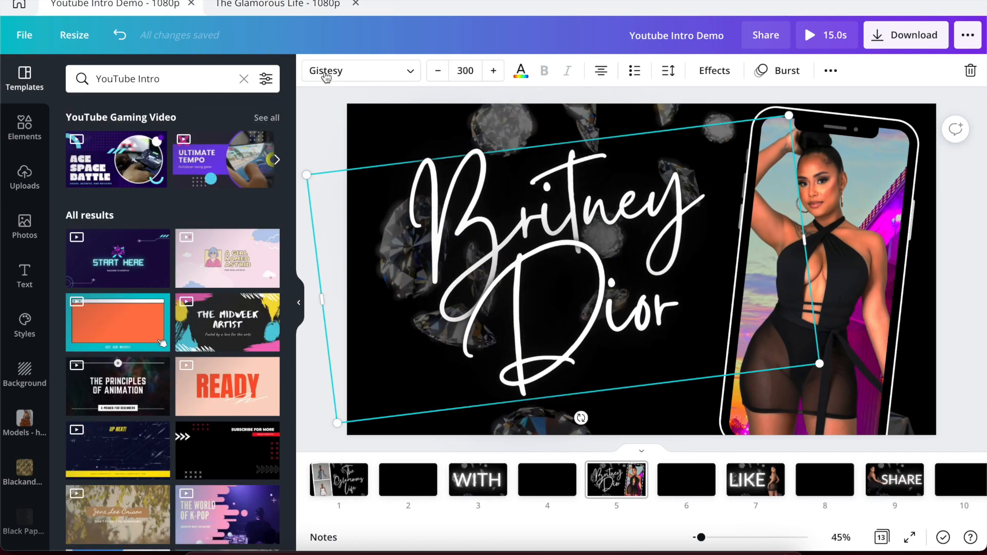
click(295, 4)
drag(493, 233, 484, 234)
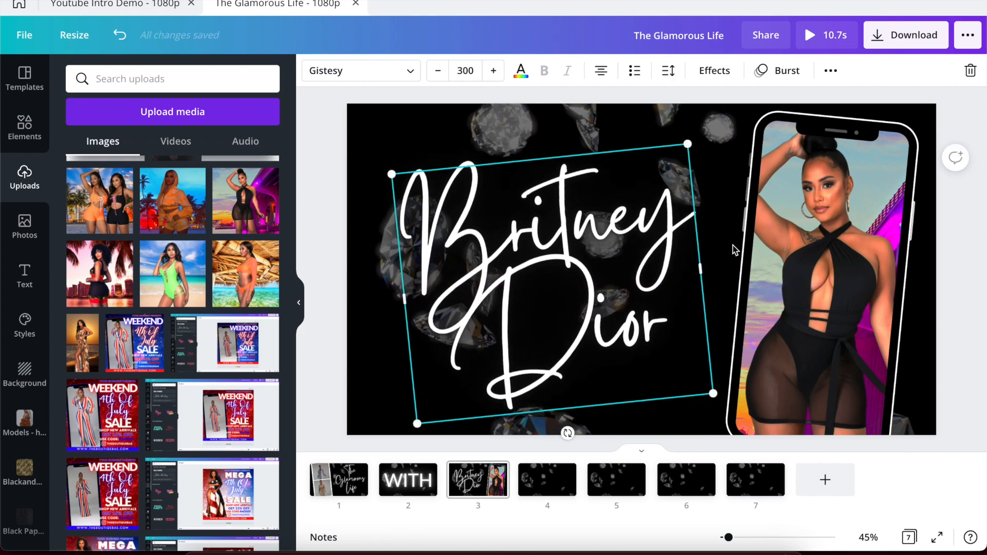
click(797, 249)
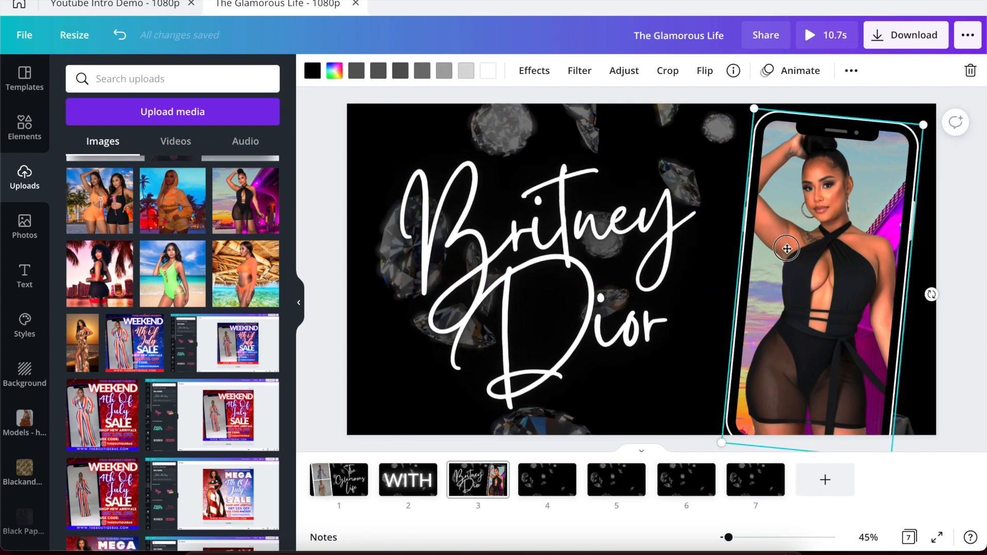
mouse_move(797, 248)
mouse_down()
mouse_move(775, 248)
mouse_move(784, 247)
mouse_up()
click(338, 269)
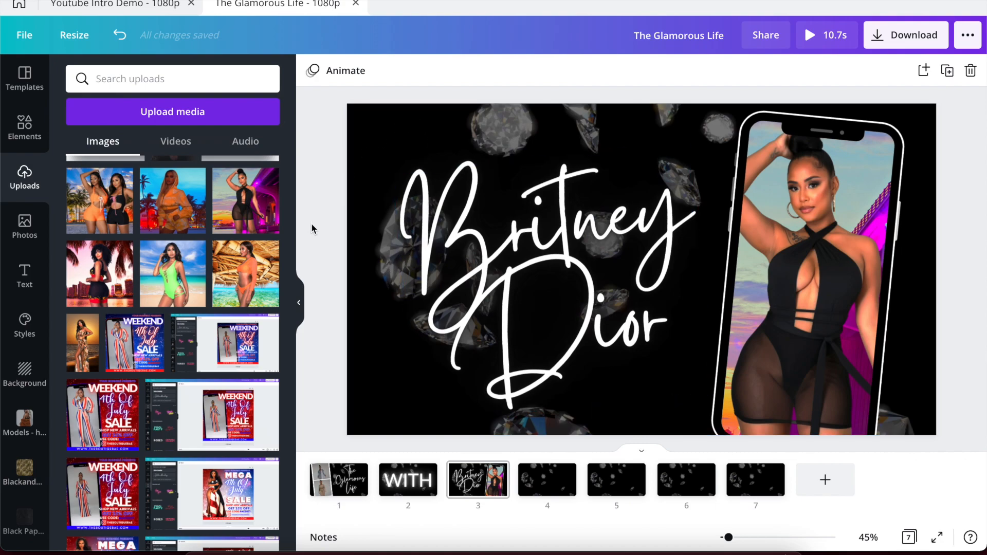
Preview the intro, view the reference's LIKE page, then select page 2's WITH text.
click(809, 41)
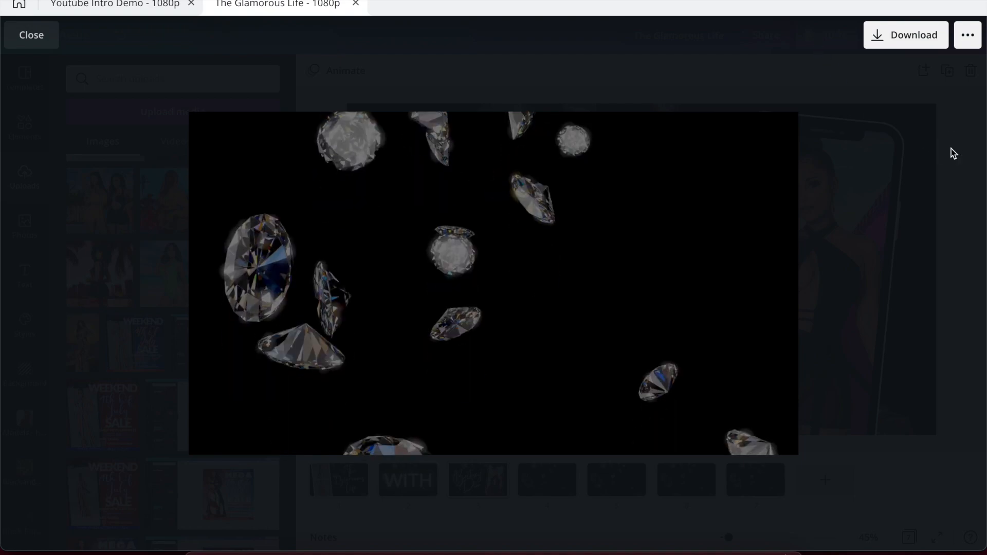
click(951, 150)
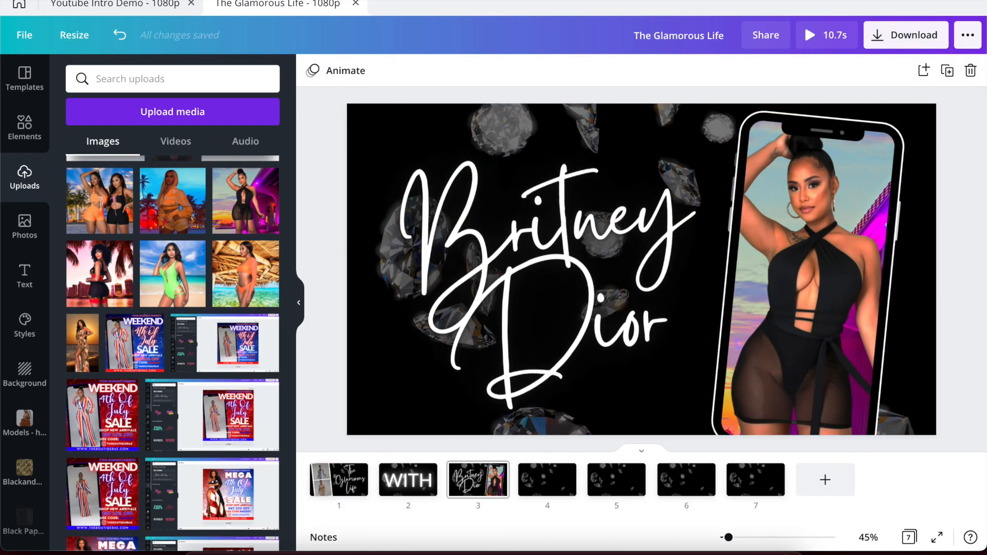
click(141, 5)
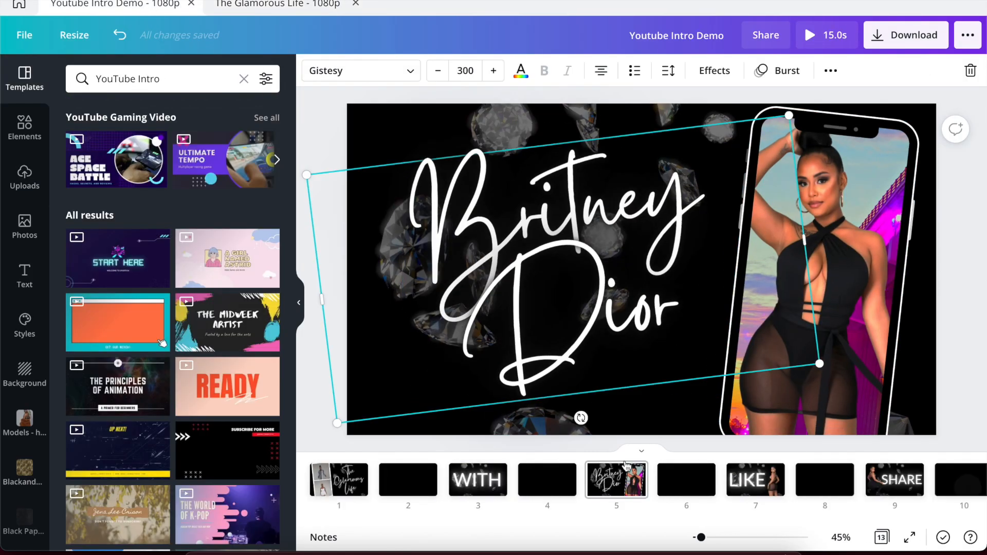
click(738, 494)
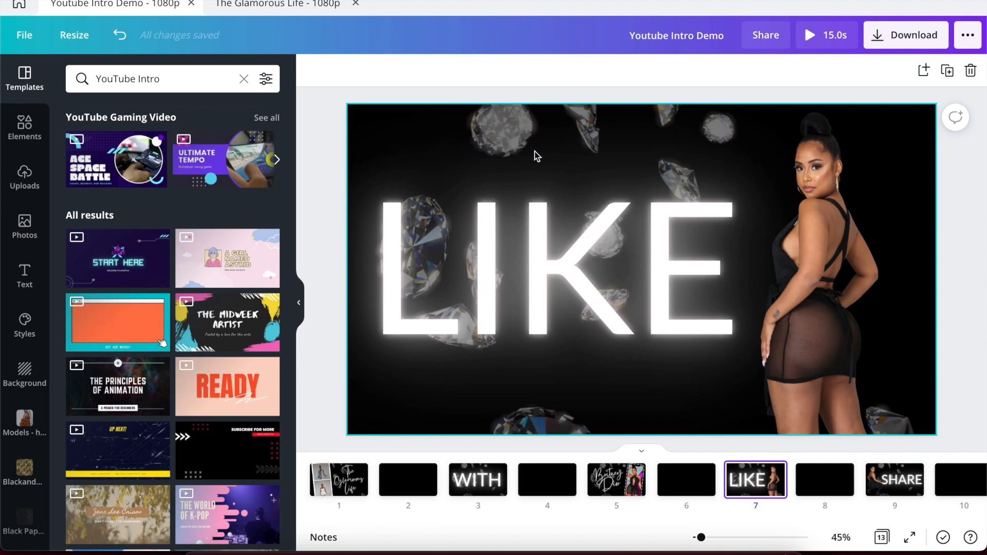
click(287, 9)
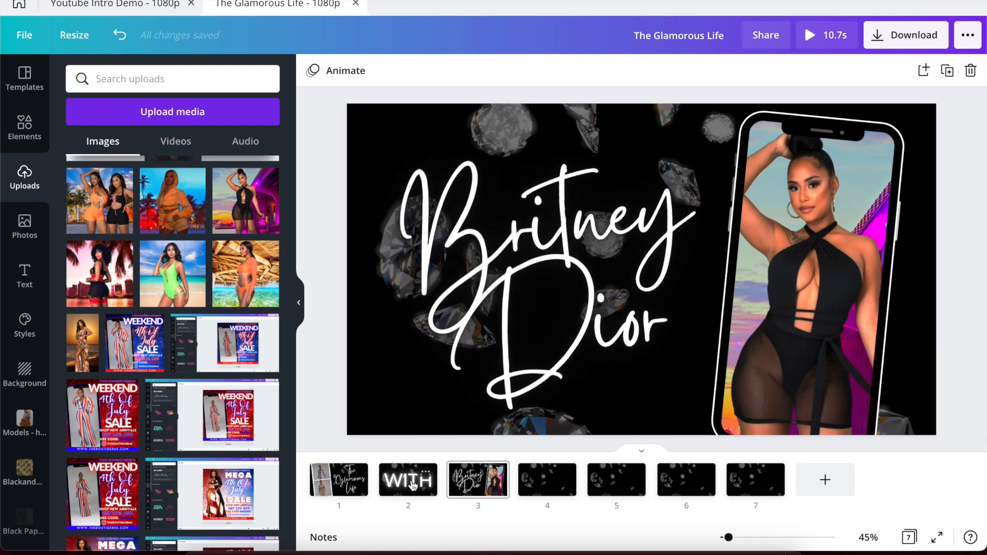
click(412, 485)
click(485, 309)
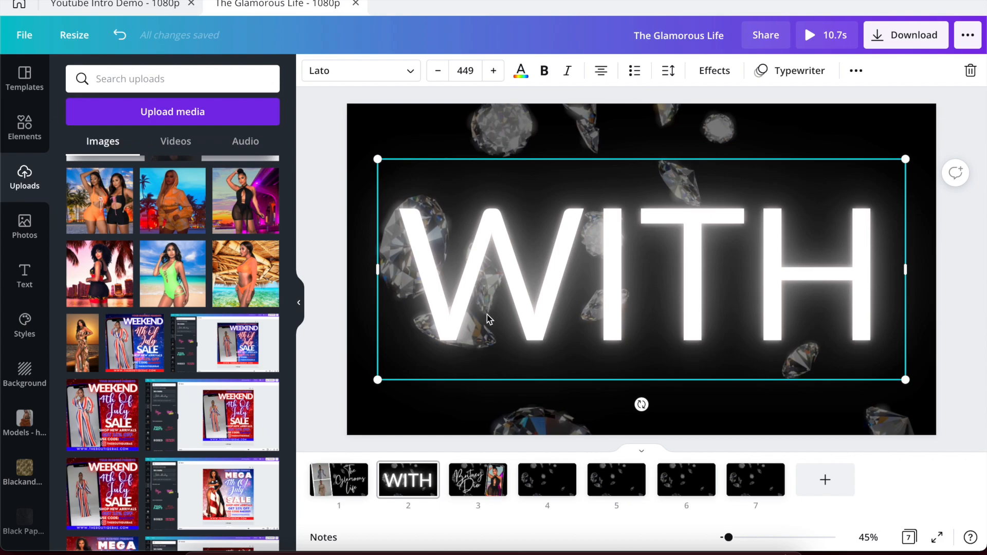
Paste the WITH text onto page 4, retype it as LIKE, and compare with the reference.
click(538, 495)
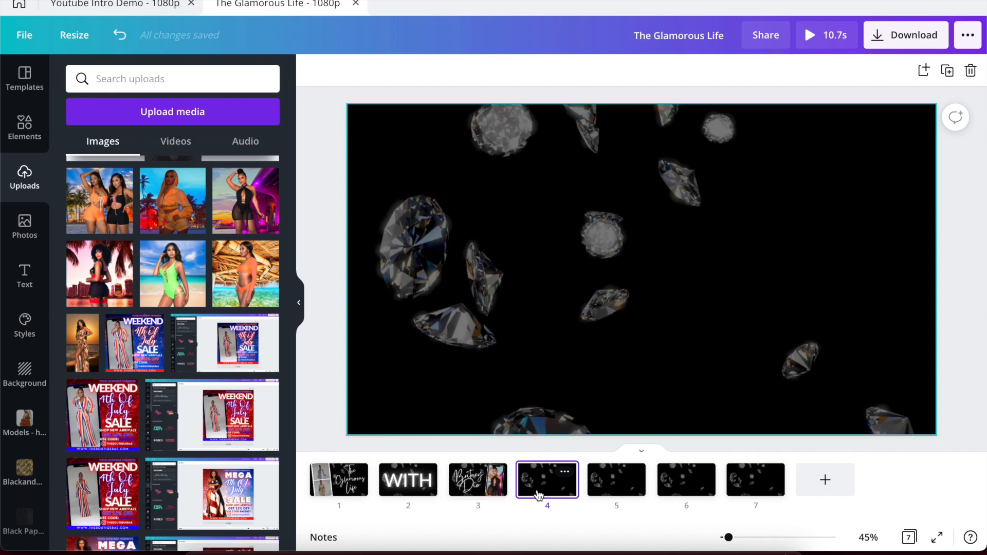
text(WITH)
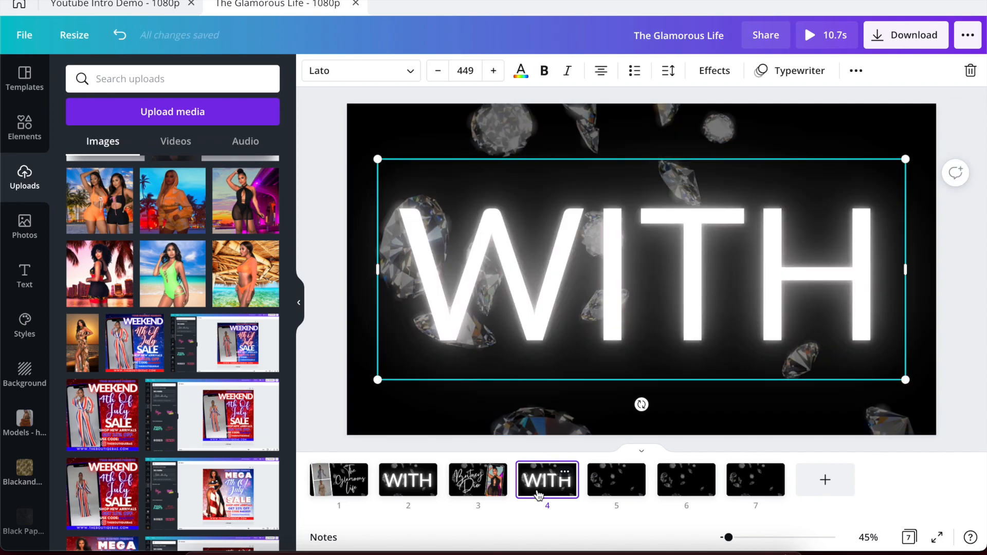
double_click(577, 356)
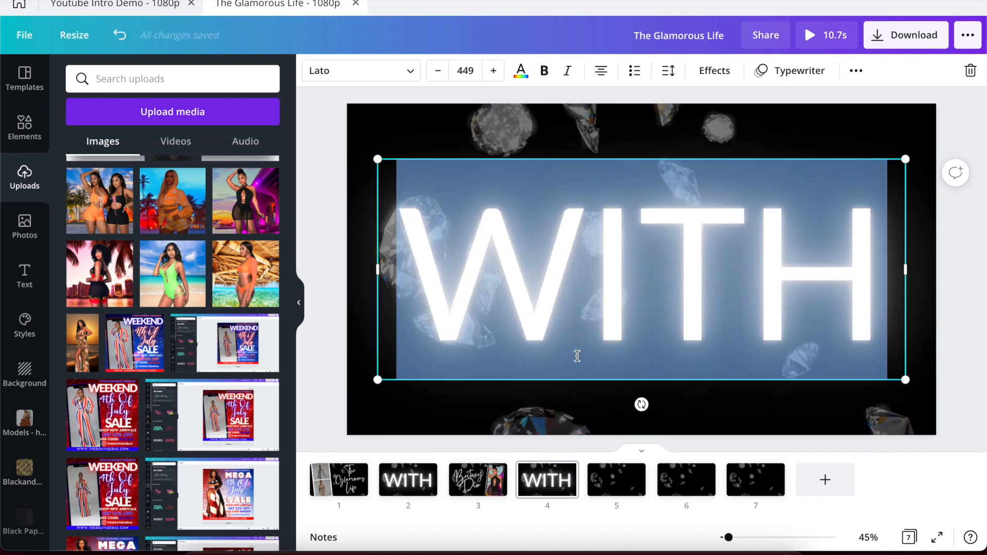
text(LIKE)
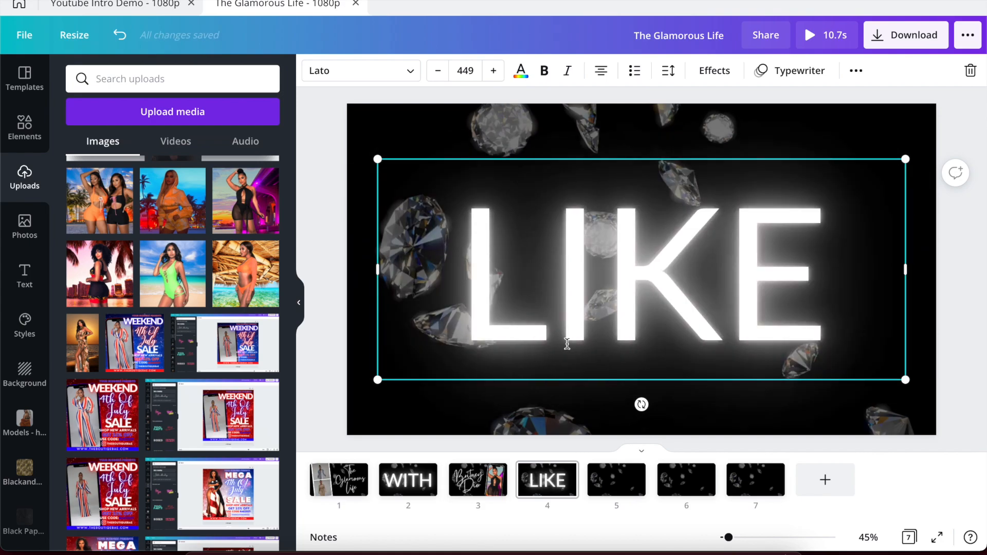
click(341, 168)
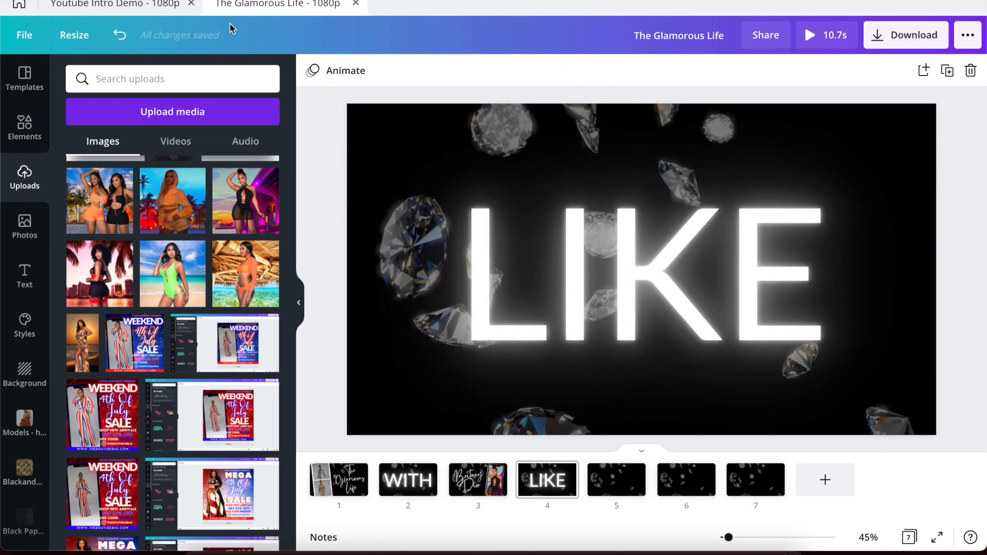
click(126, 6)
click(441, 249)
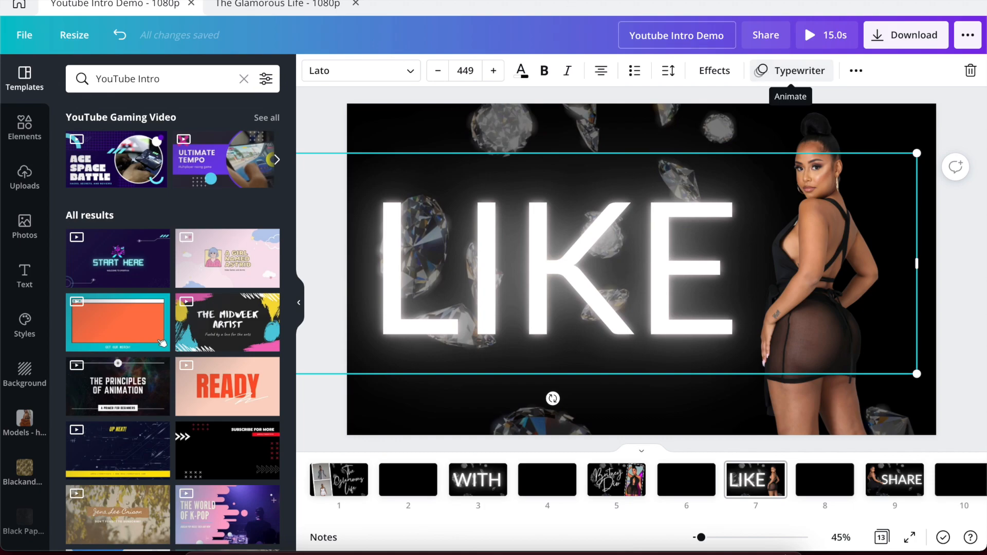
click(260, 7)
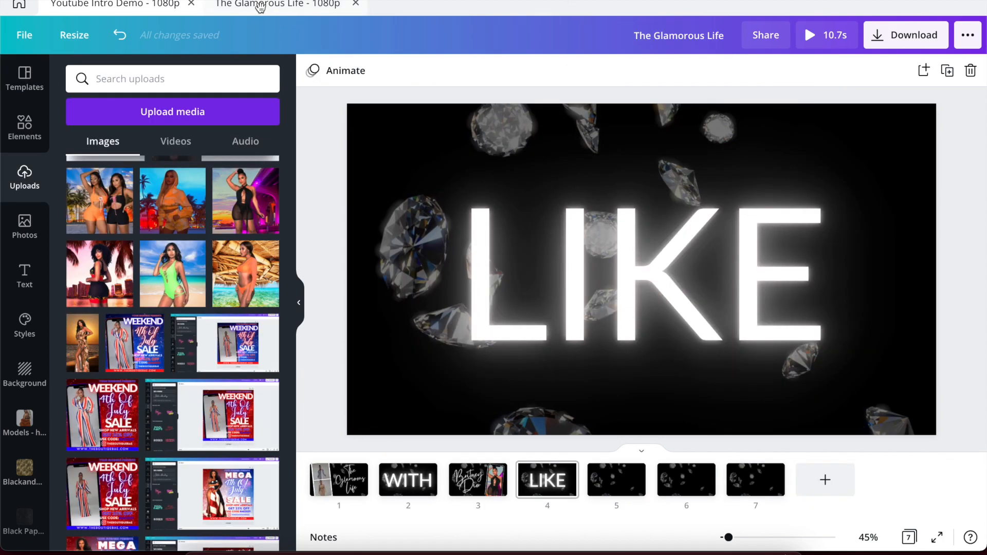
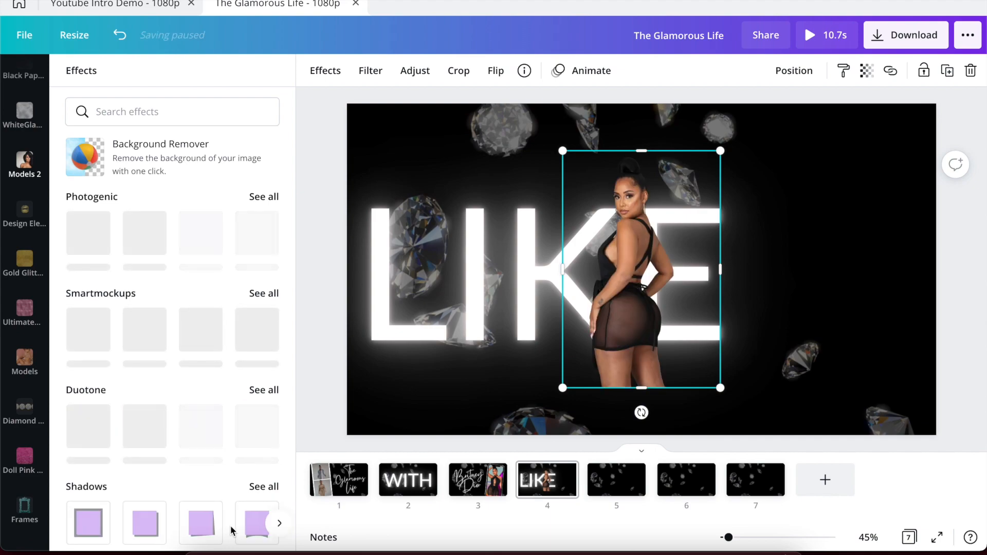
Close the effects options and deselect the background-removed model photo on the LIKE page.
click(313, 390)
click(313, 388)
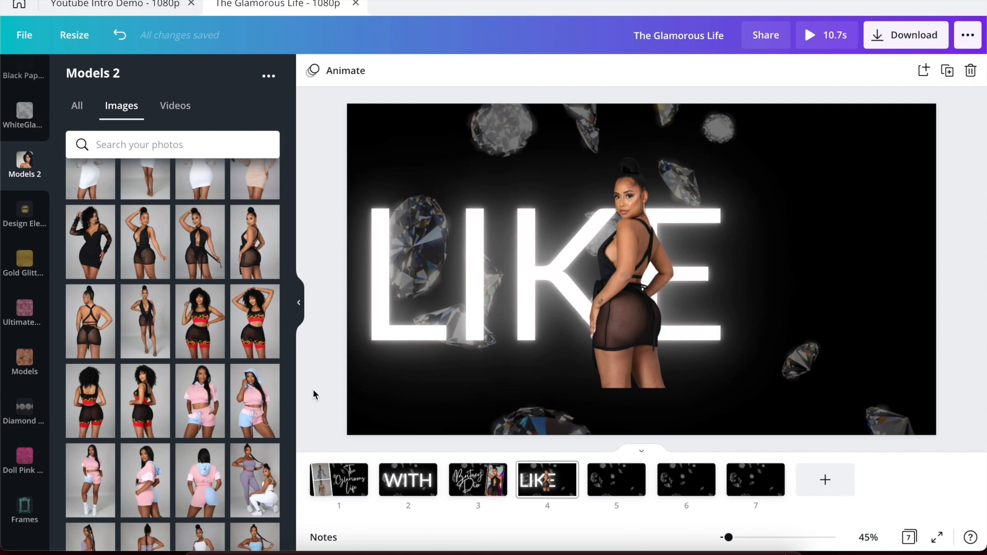
Move the model photo to the right edge, enlarge it to page height, and nudge LIKE right.
click(604, 281)
drag(604, 282, 832, 326)
drag(790, 197, 703, 122)
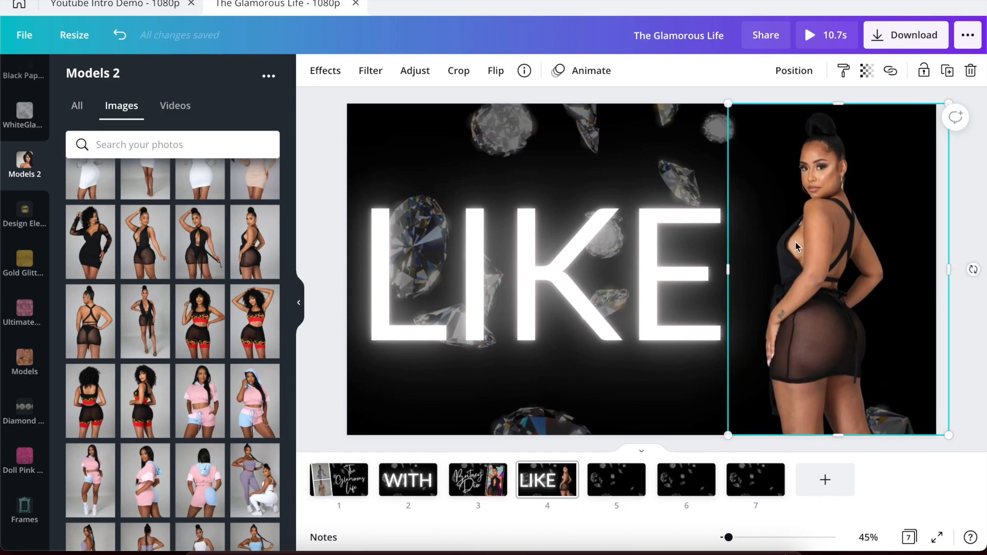
click(139, 5)
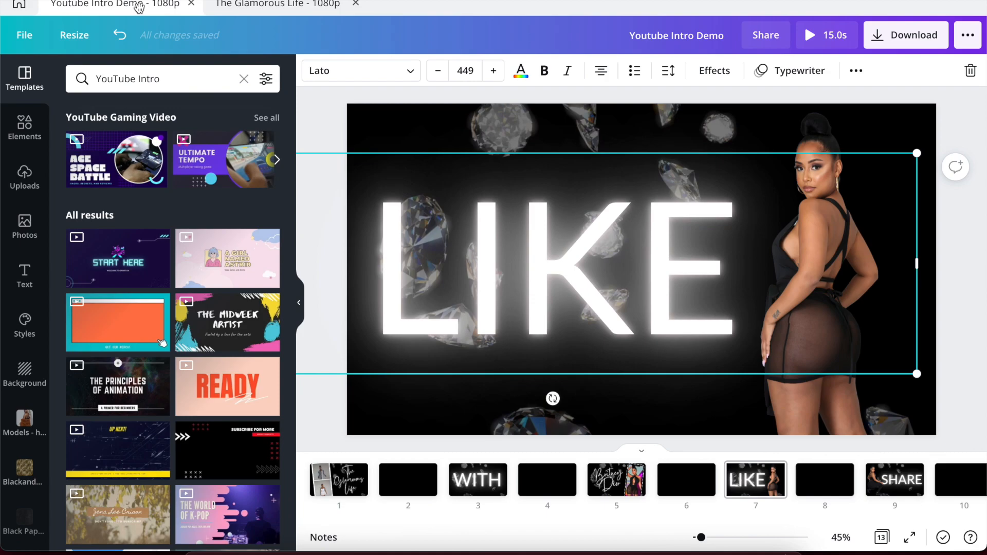
click(277, 4)
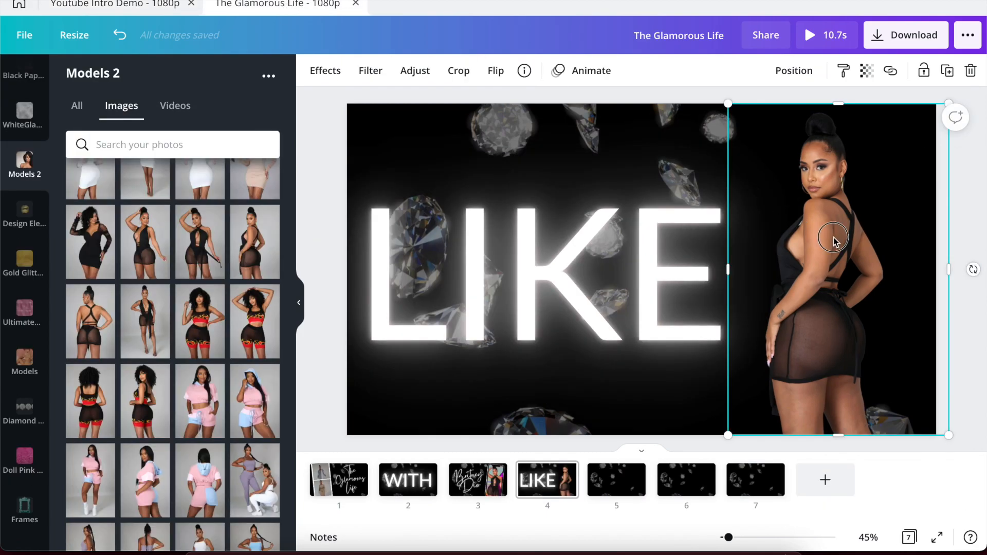
drag(544, 286, 565, 287)
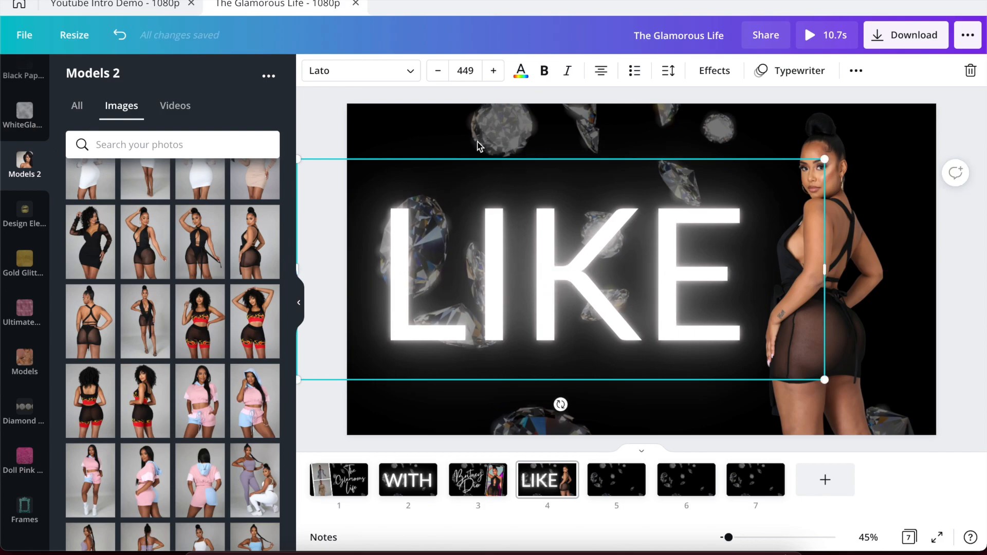
After checking the demo's photo animation, give the model photo the Drift animation.
click(878, 150)
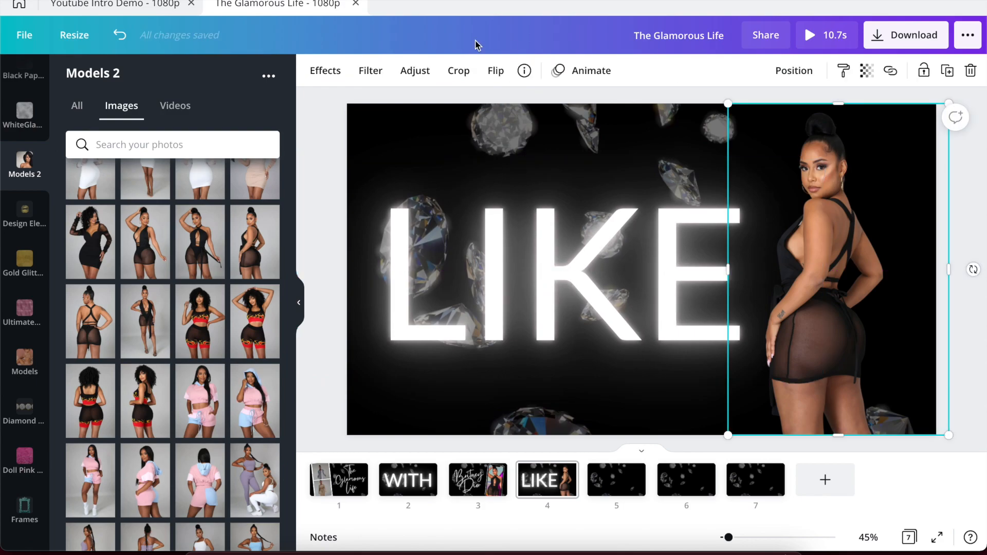
click(118, 4)
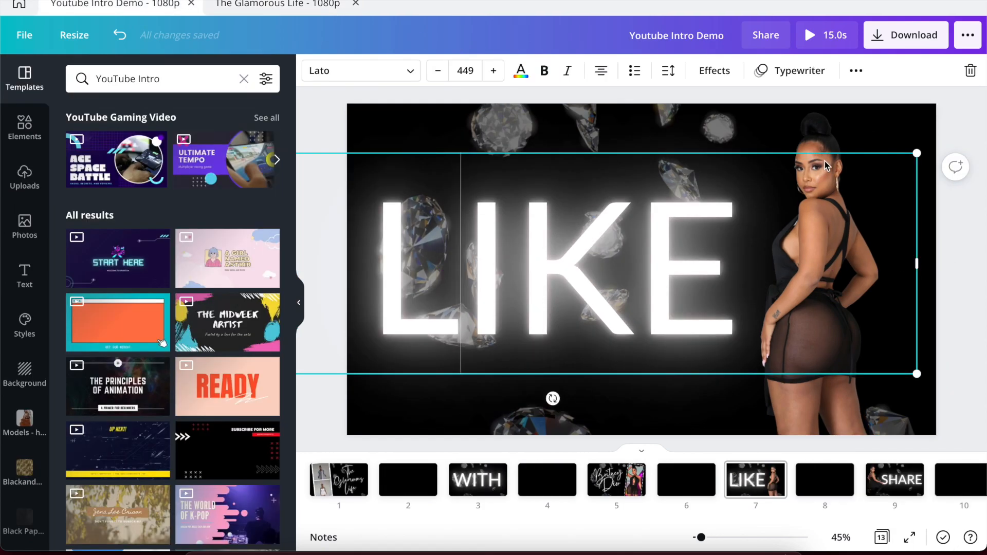
click(817, 140)
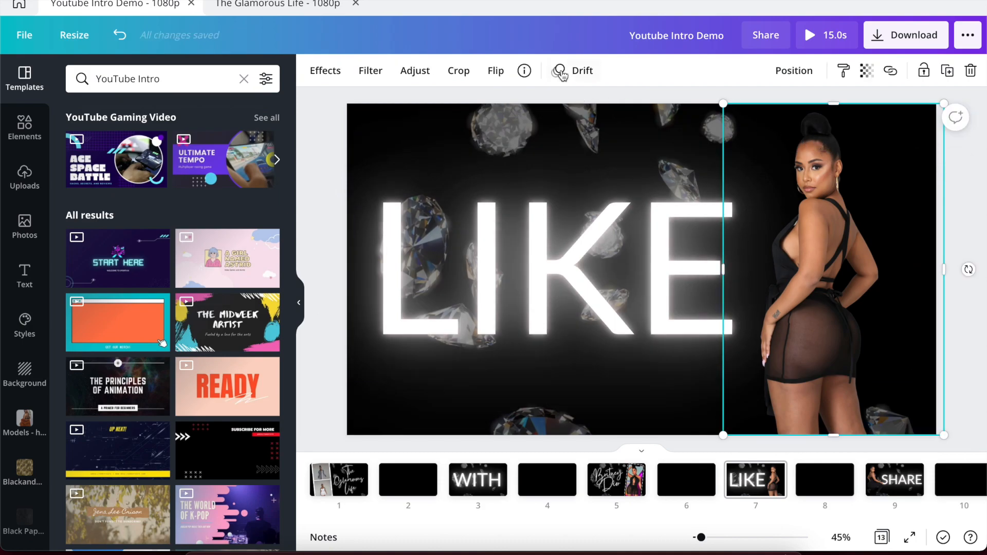
click(280, 4)
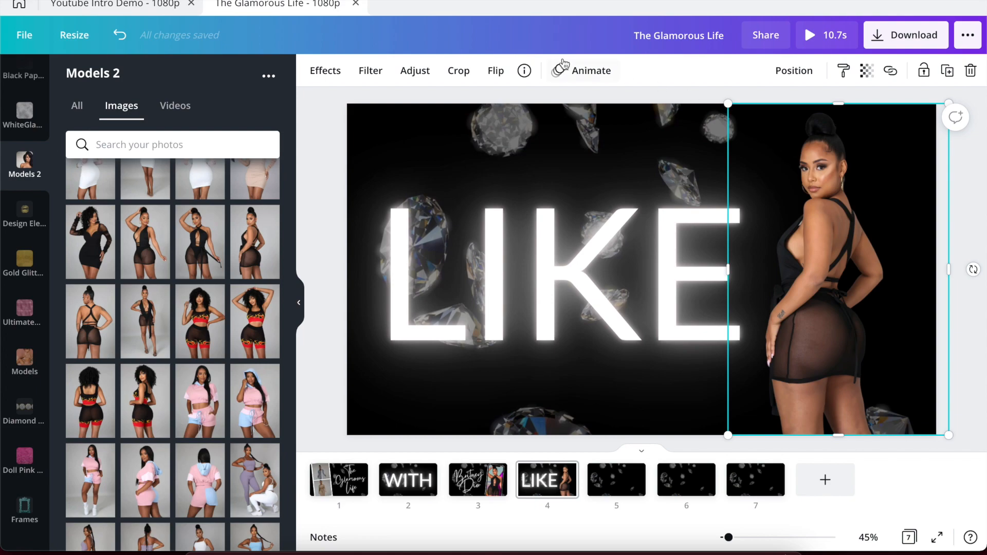
click(586, 81)
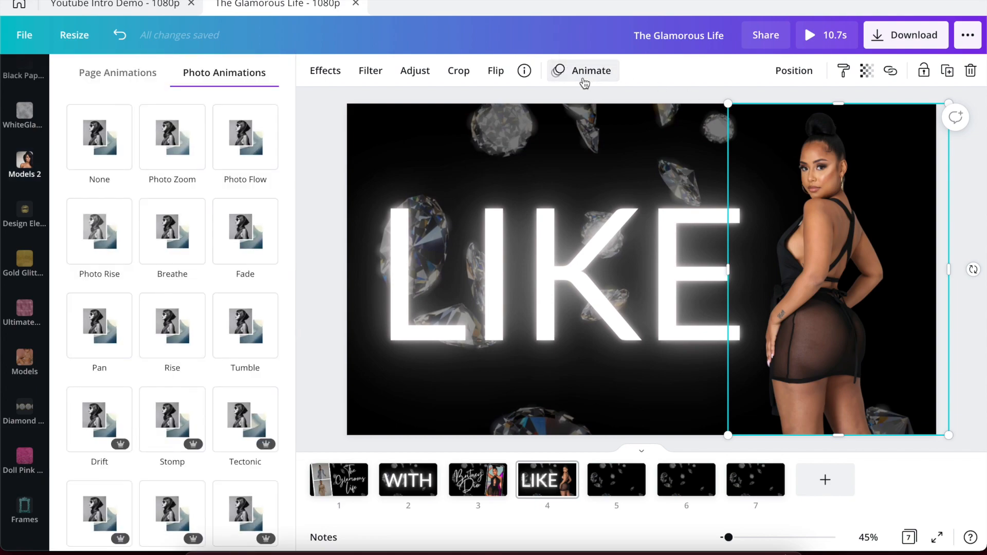
click(194, 298)
scroll(194, 294, down, 2)
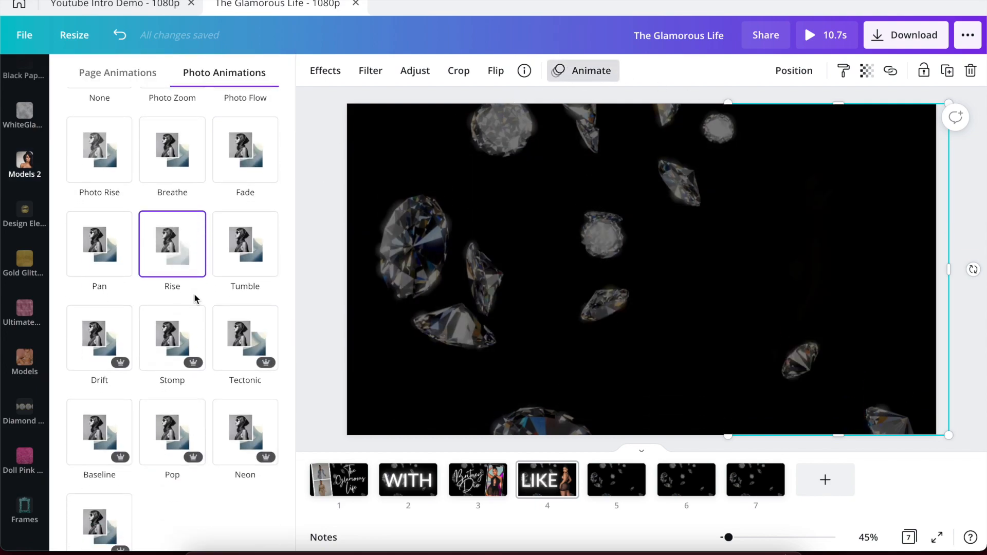
click(109, 340)
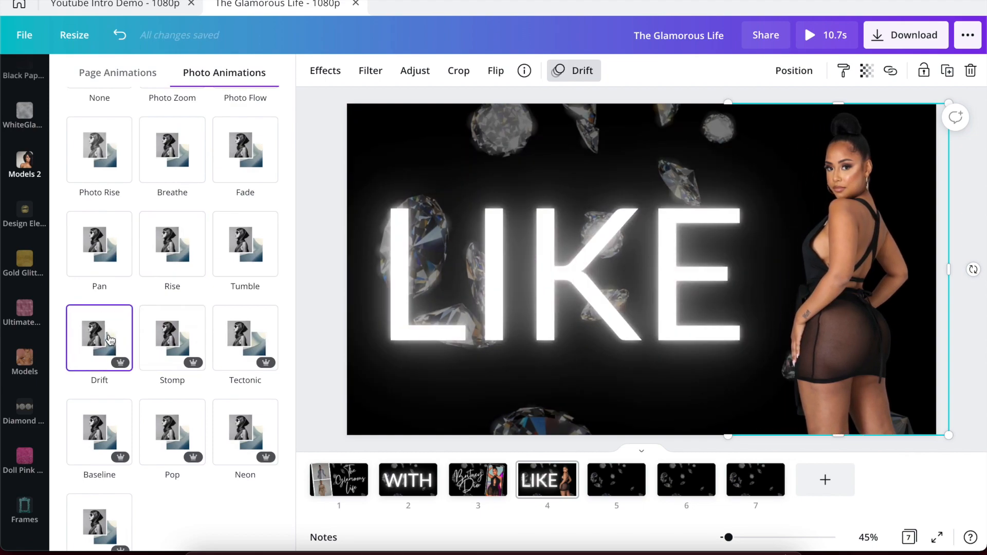
click(321, 284)
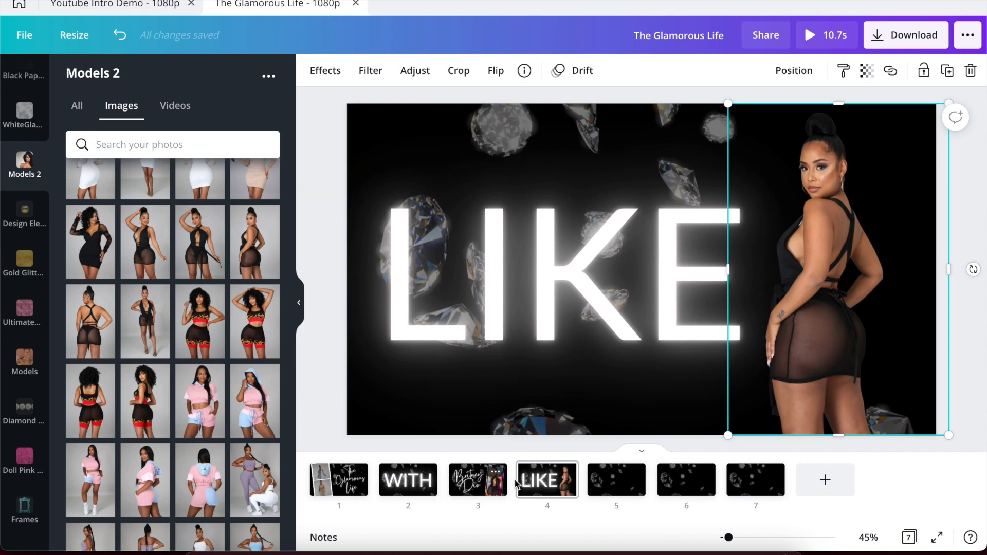
Inspect the demo's SHARE text font and size, then copy the LIKE text and go to page 5.
click(123, 5)
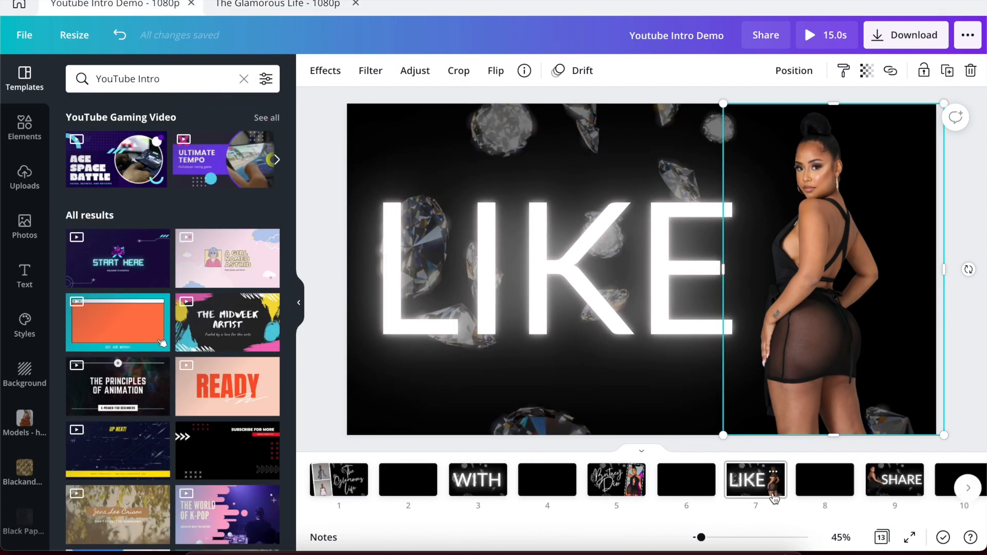
scroll(769, 491, right, 4)
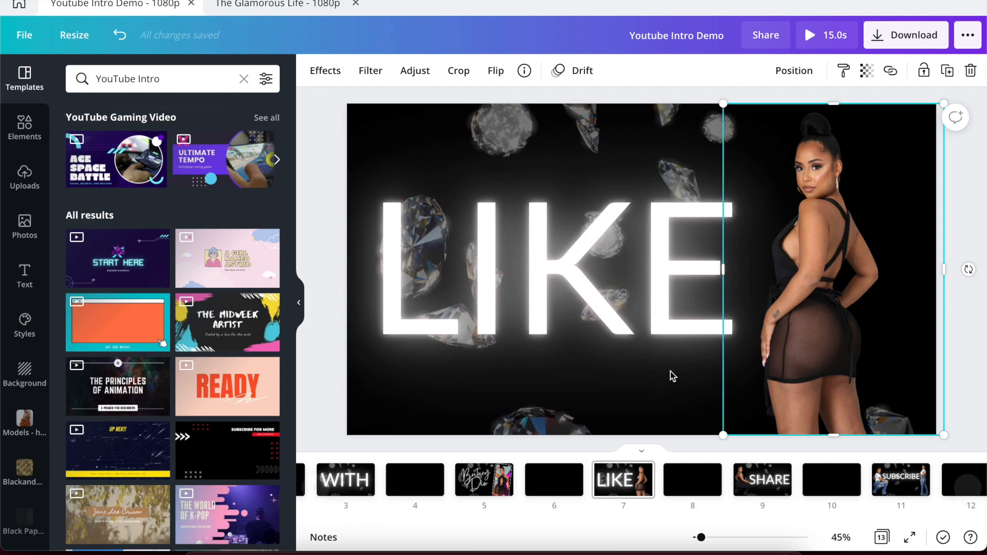
click(777, 486)
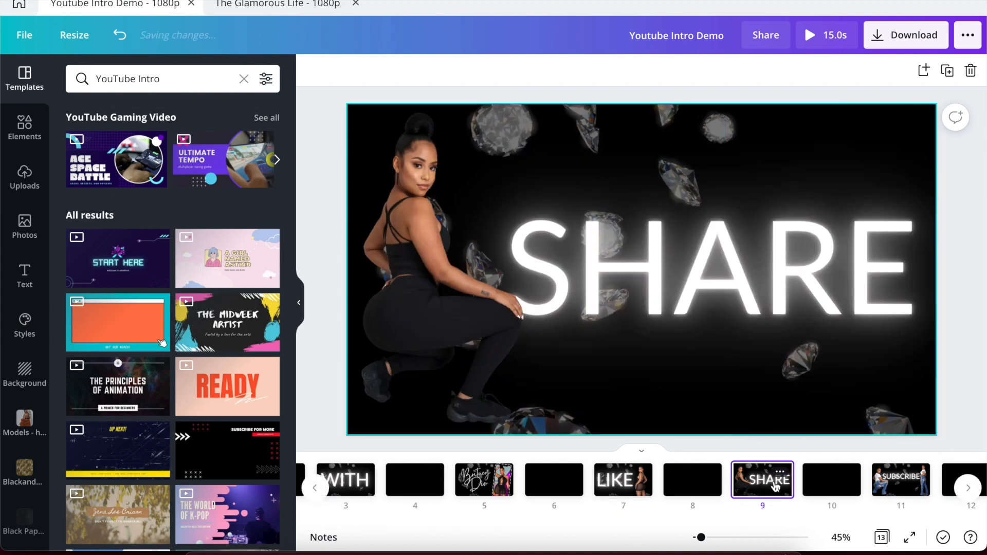
click(632, 260)
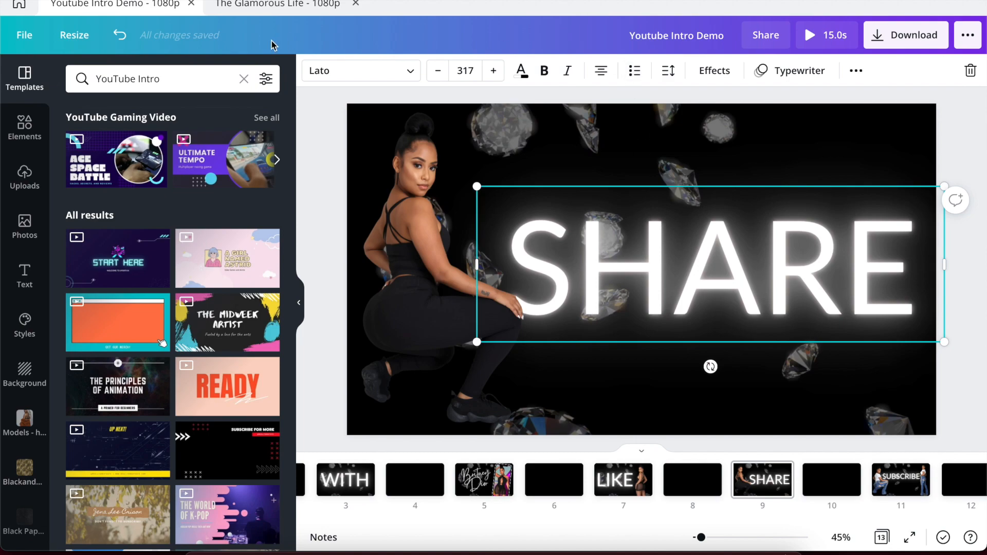
click(251, 5)
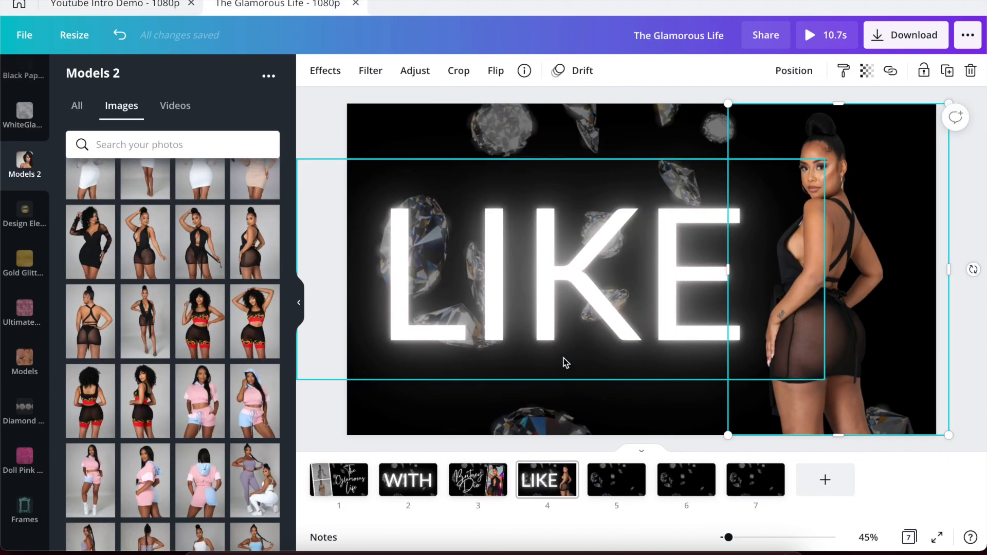
click(546, 322)
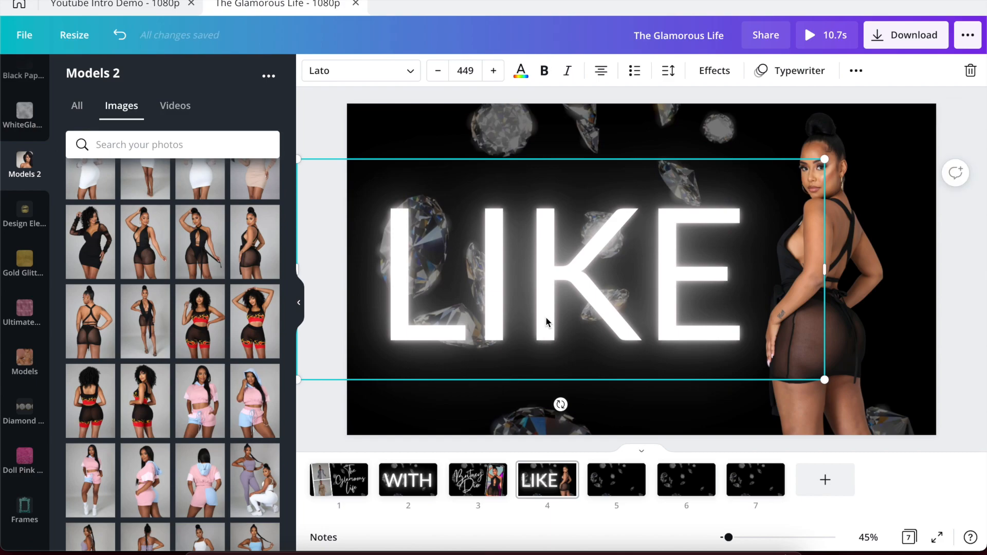
click(596, 478)
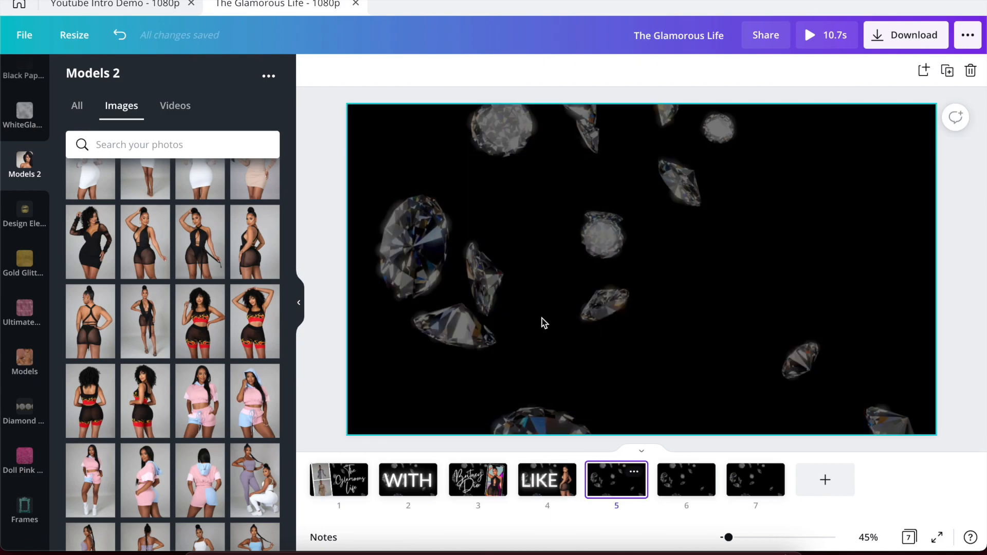
Paste the LIKE text onto page 5, retype it as SHARE, and set font size 317.
key(ctrl+v)
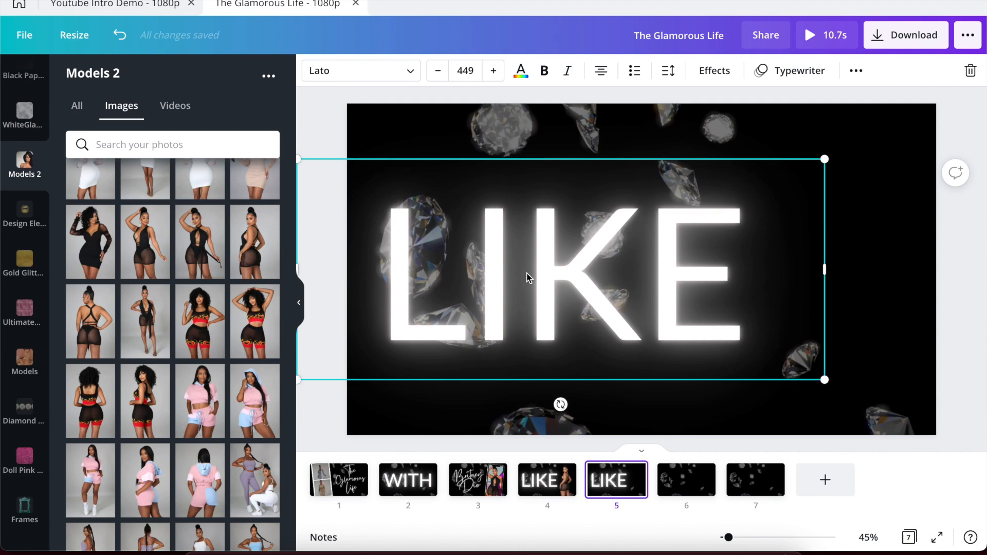
double_click(526, 273)
text(SHARE)
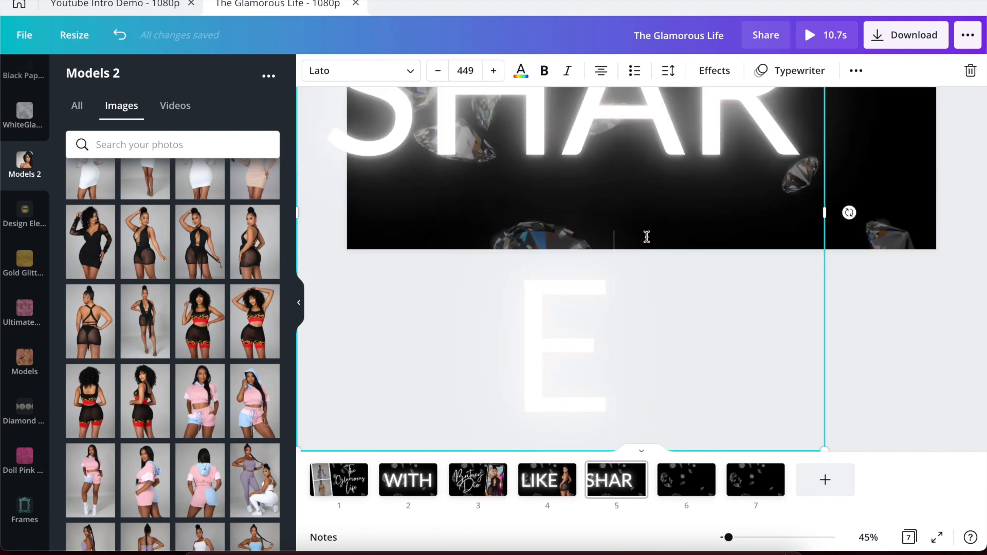
scroll(647, 237, up, 4)
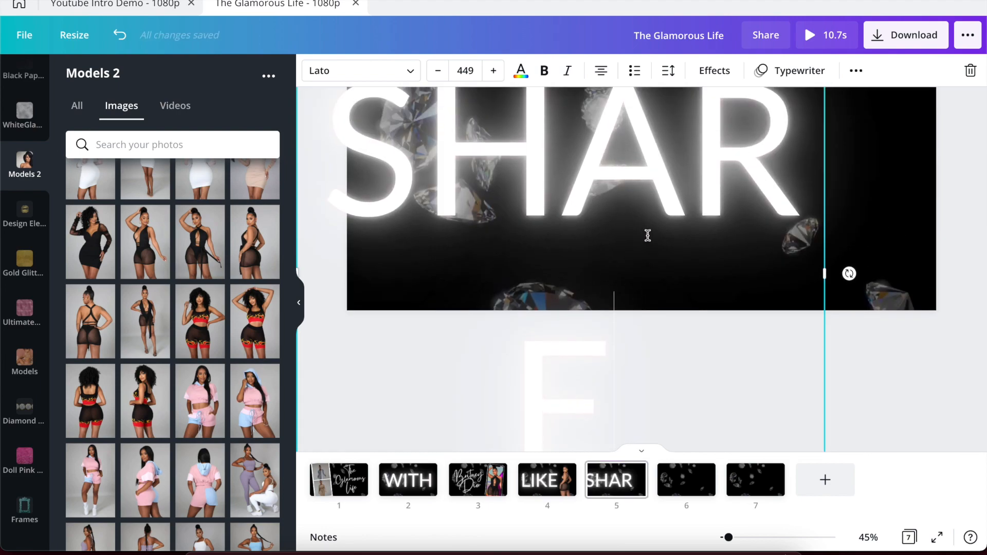
click(460, 72)
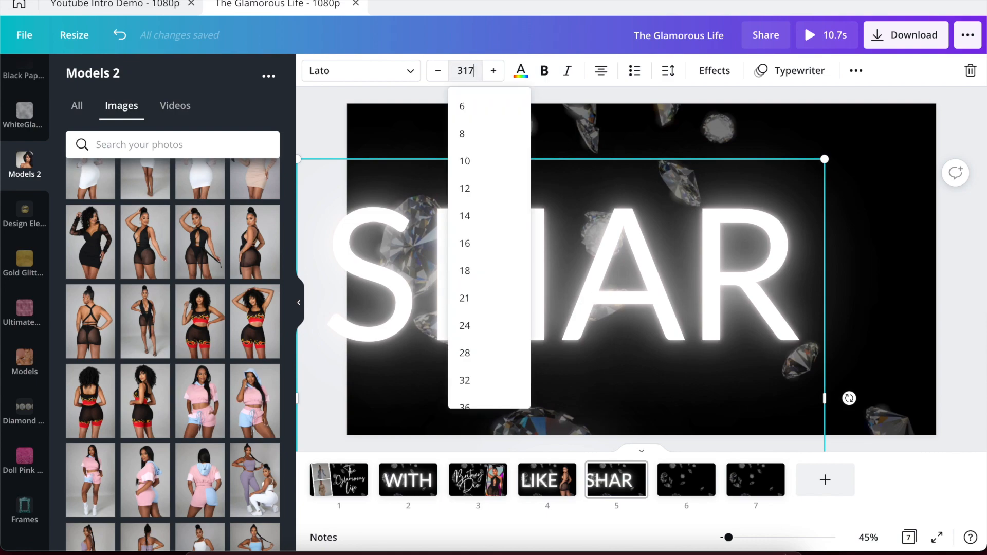
key(Return)
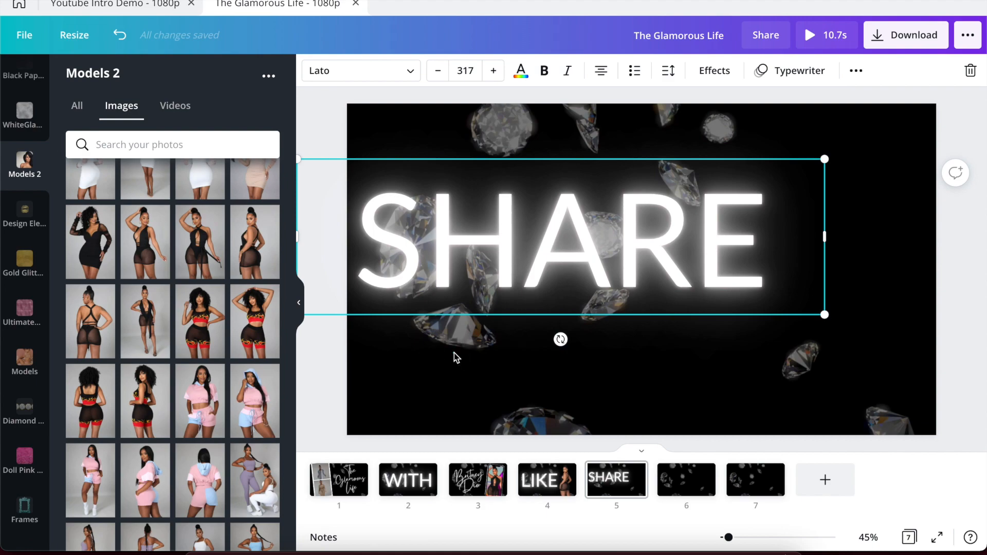
click(454, 354)
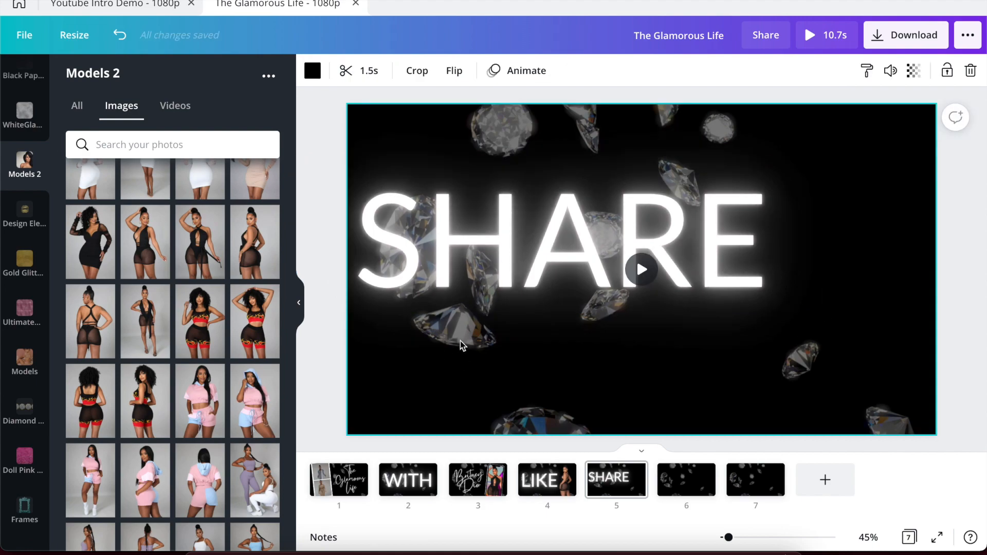
click(454, 267)
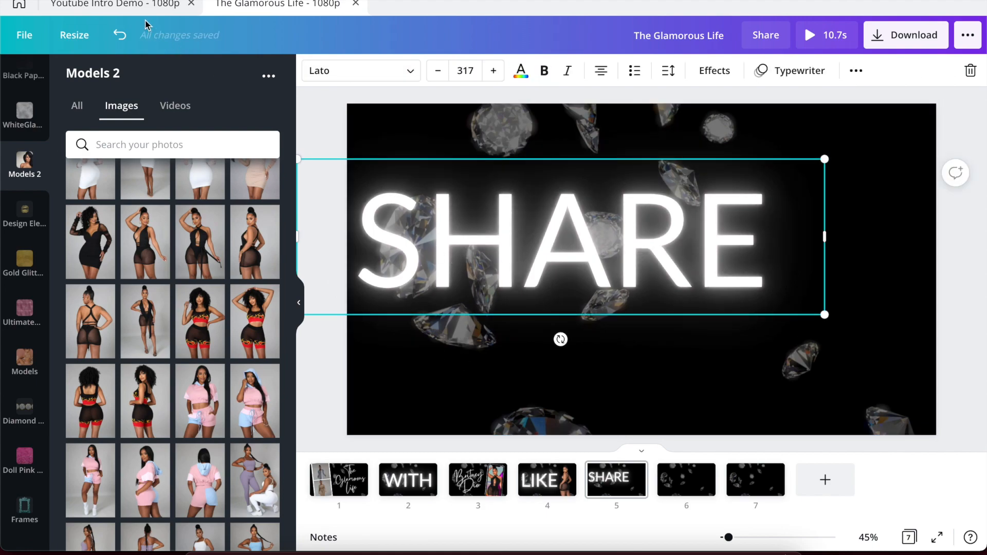
Move SHARE toward the right to match the demo, then add the squatting model photo.
click(126, 3)
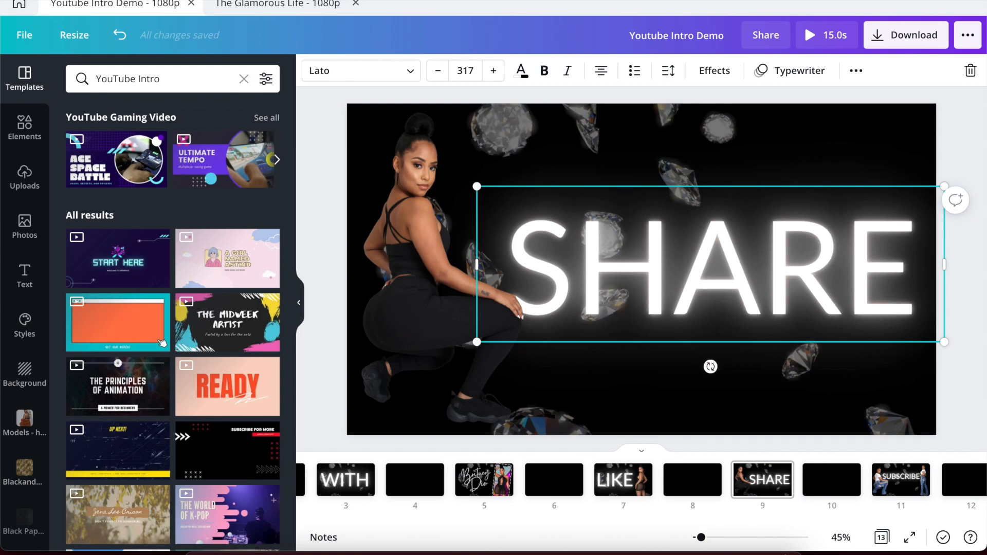
click(251, 6)
drag(436, 232, 591, 264)
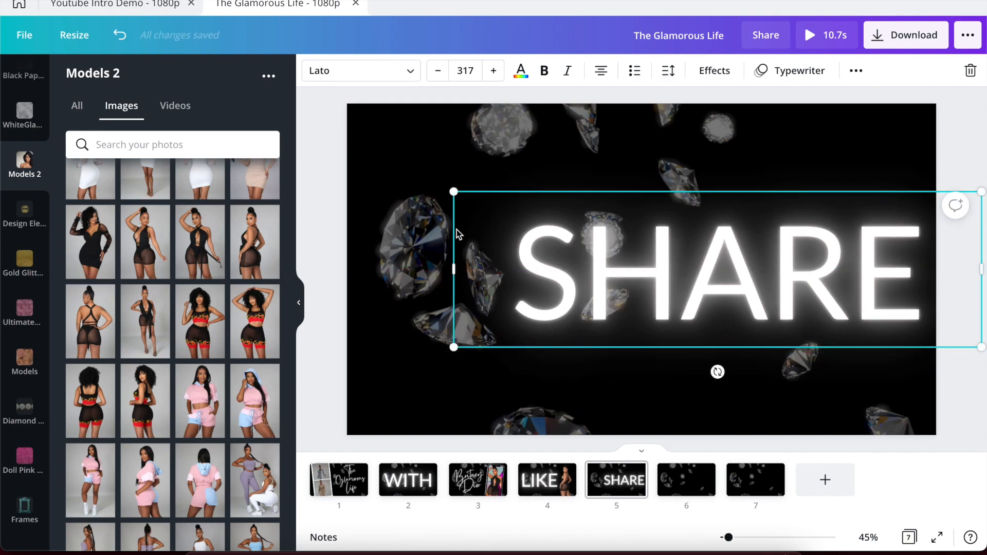
click(128, 5)
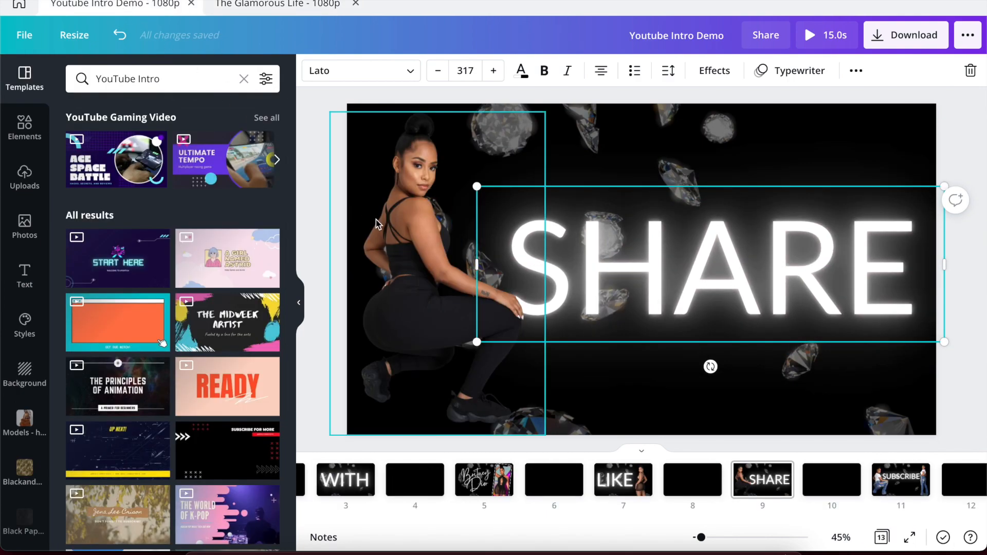
click(267, 6)
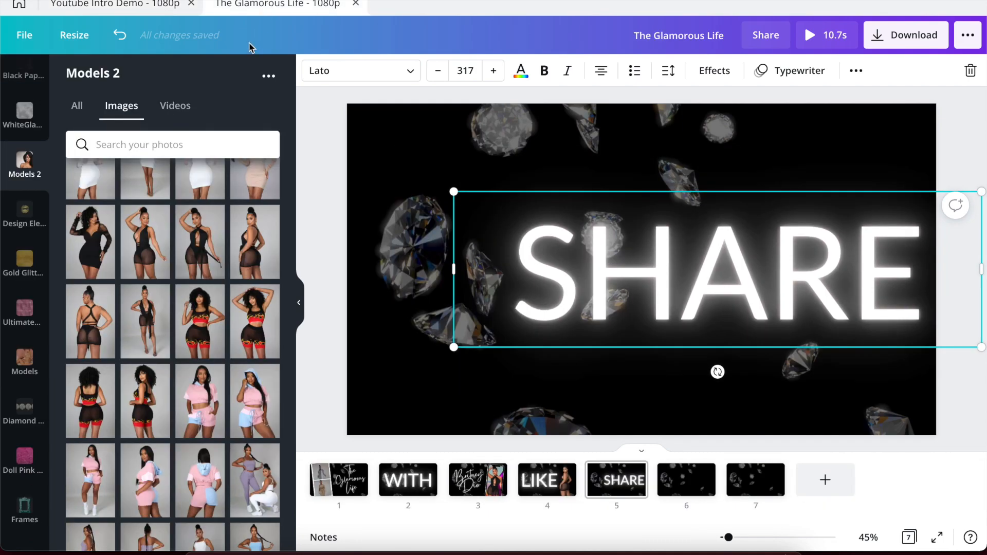
scroll(154, 233, up, 5)
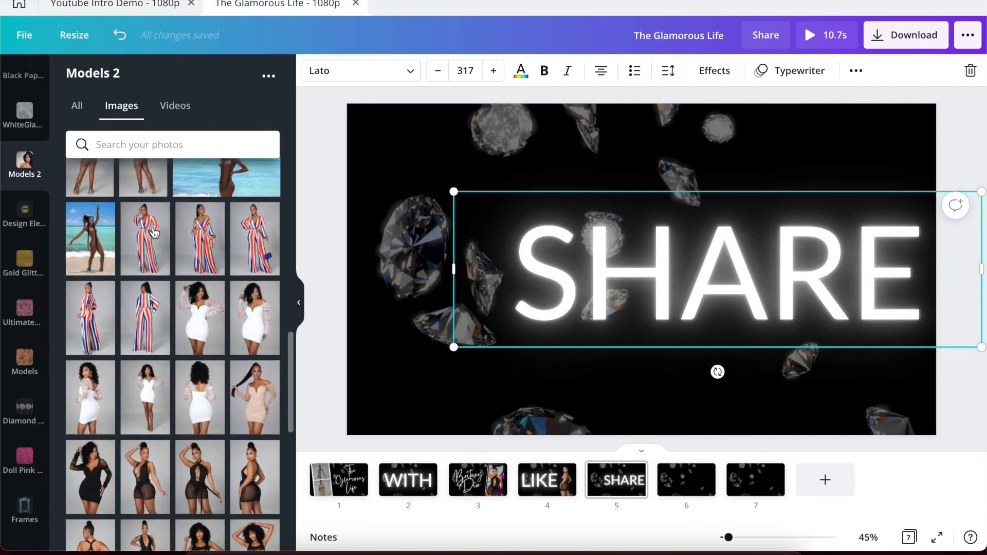
scroll(154, 233, down, 15)
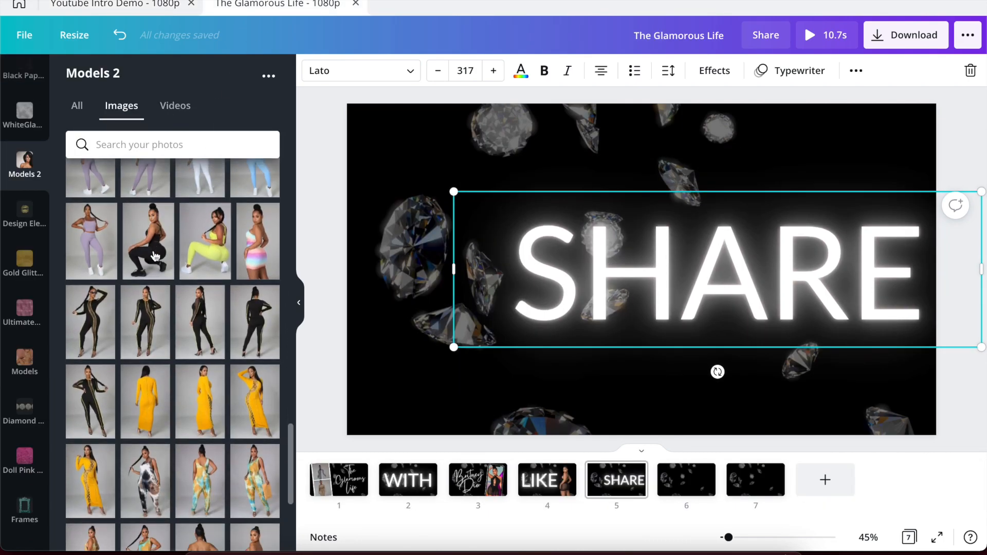
click(153, 256)
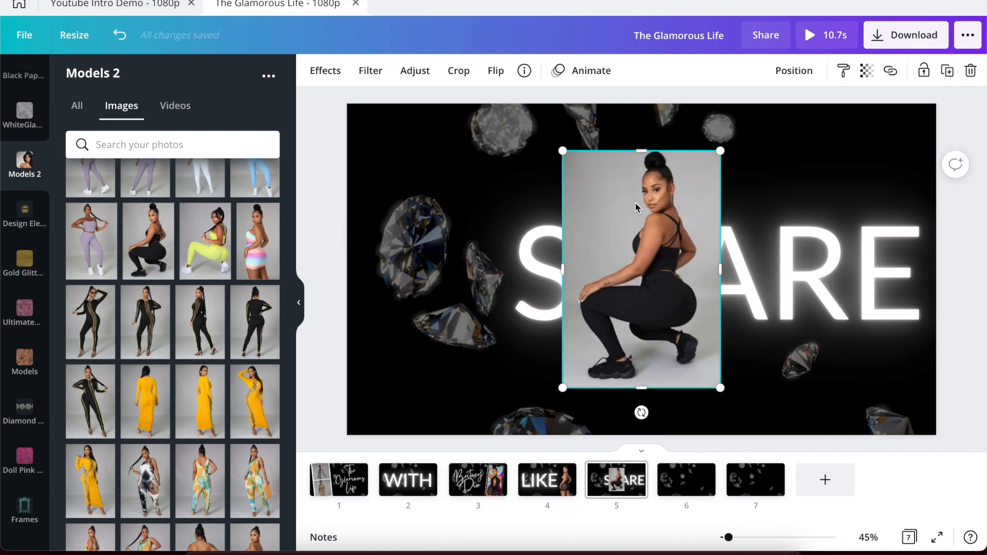
Remove the squatting model photo's grey background with Background Remover, then deselect it.
click(323, 77)
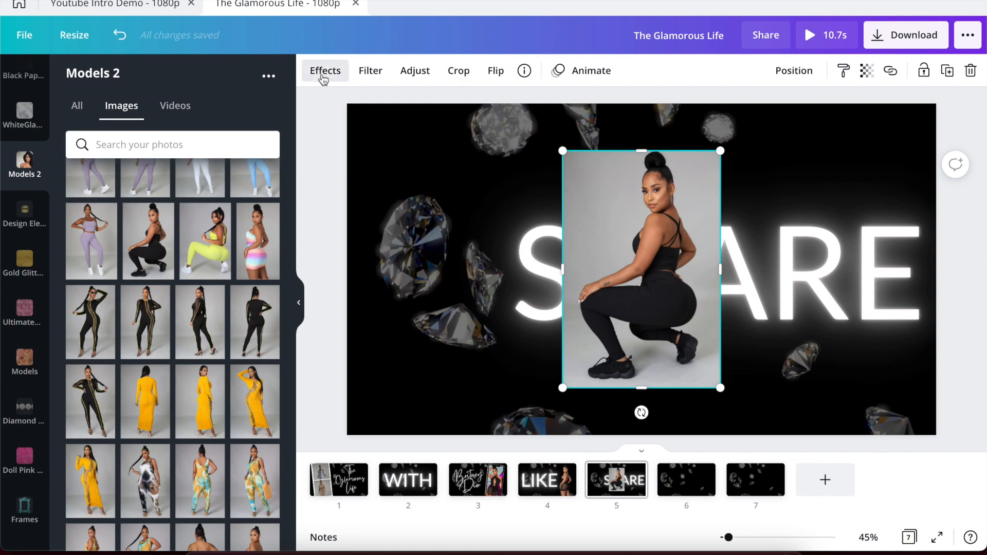
click(153, 157)
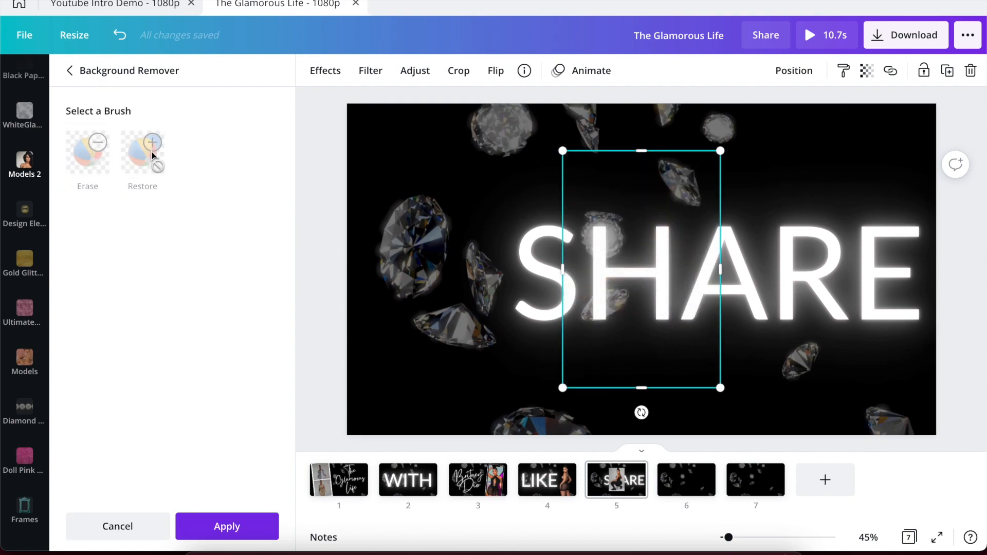
click(204, 527)
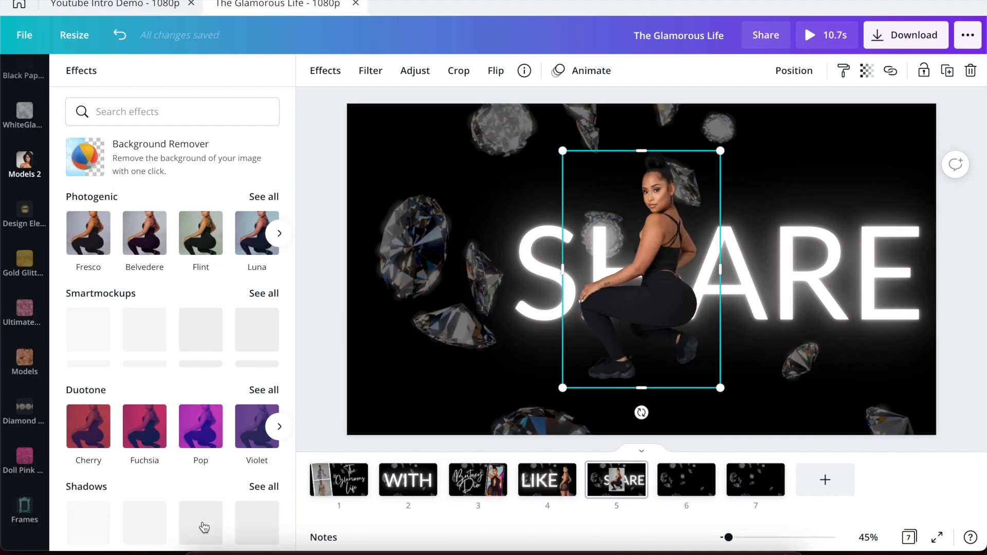
click(308, 408)
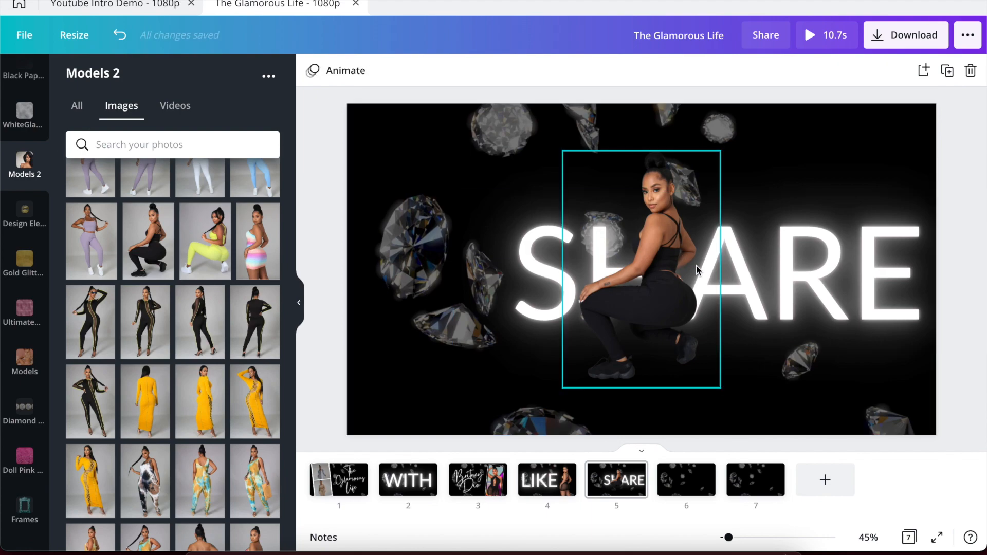
Move the cut-out model to the left side and flip it horizontally.
click(647, 267)
drag(647, 268, 445, 269)
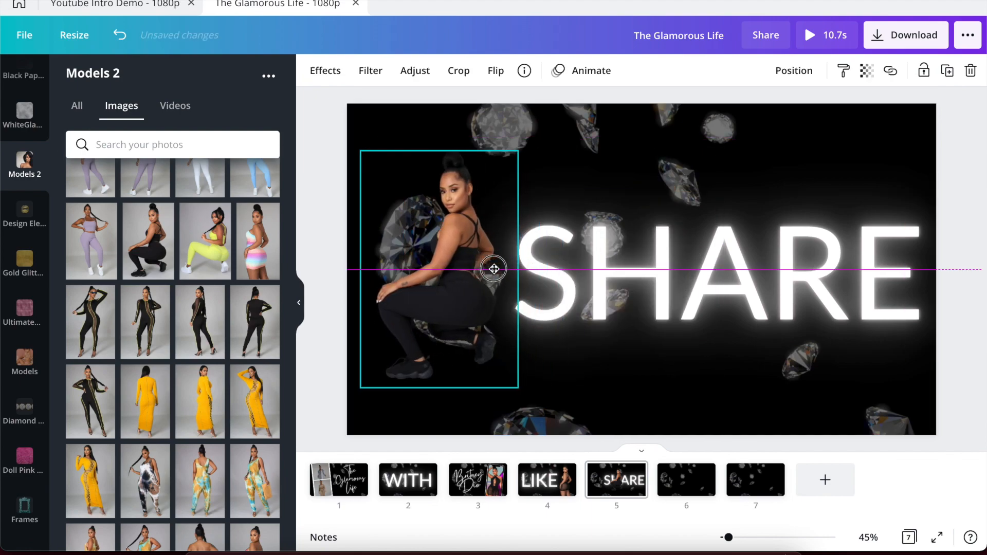
click(495, 71)
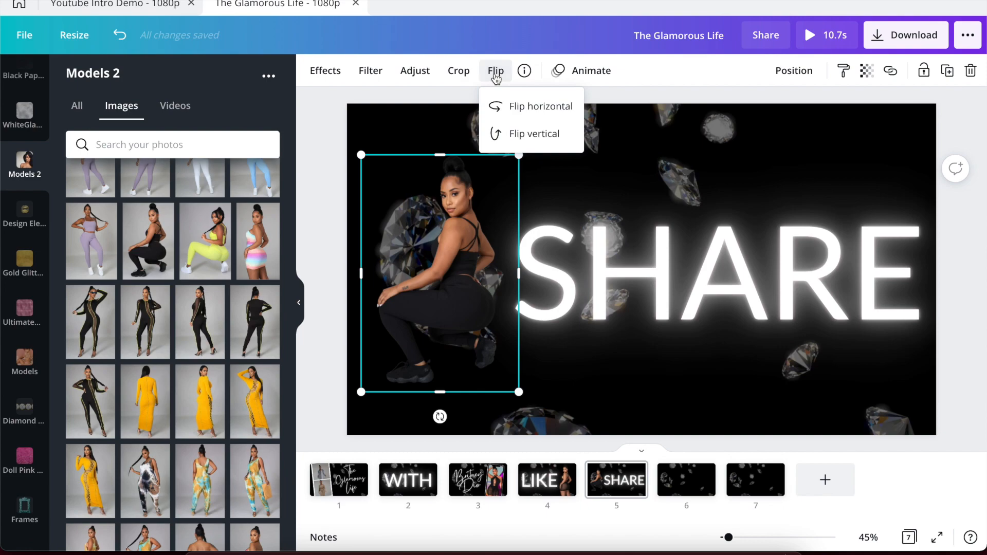
click(522, 106)
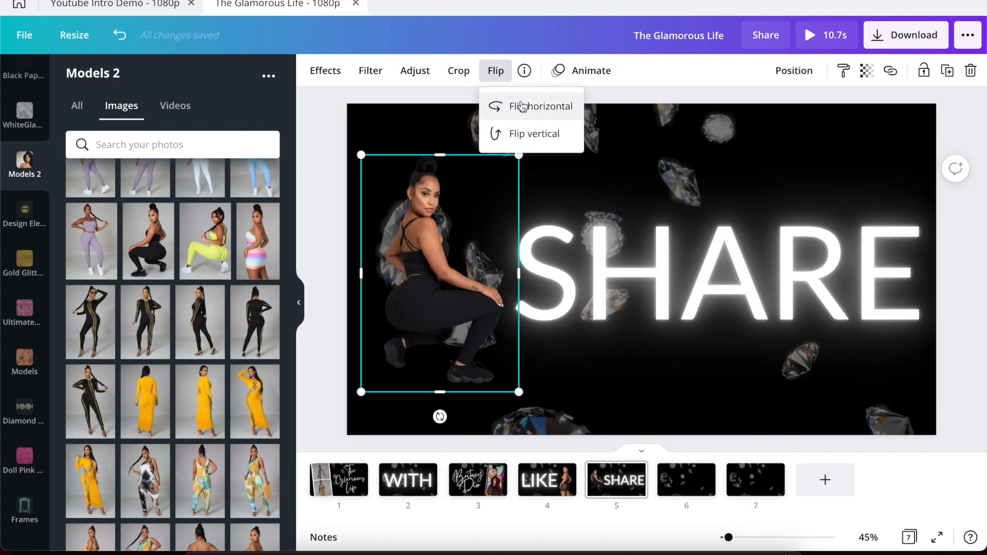
click(517, 158)
Enlarge the model to full page height and shift it against the left edge.
drag(517, 158, 568, 115)
drag(443, 239, 439, 254)
drag(549, 406, 577, 437)
key(ctrl+z)
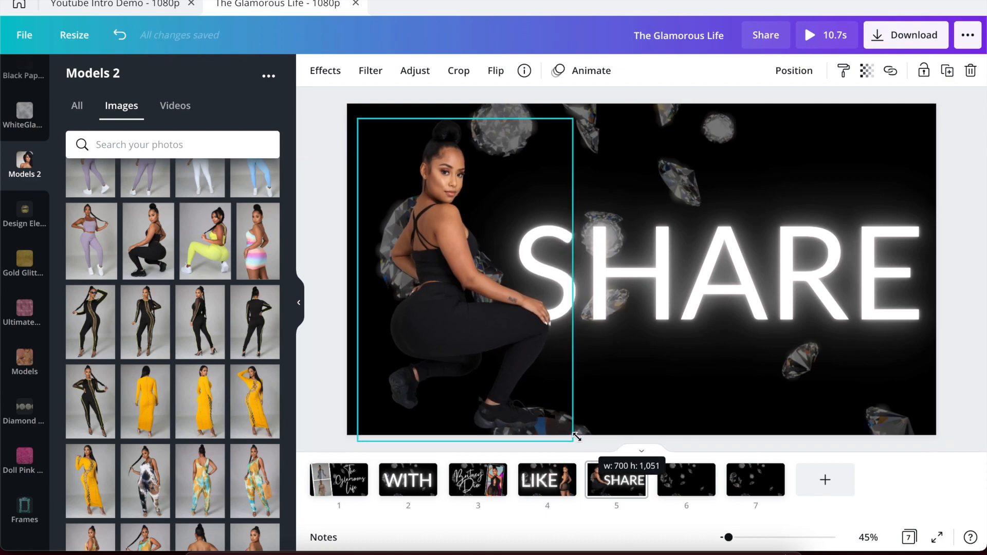
drag(472, 362, 451, 357)
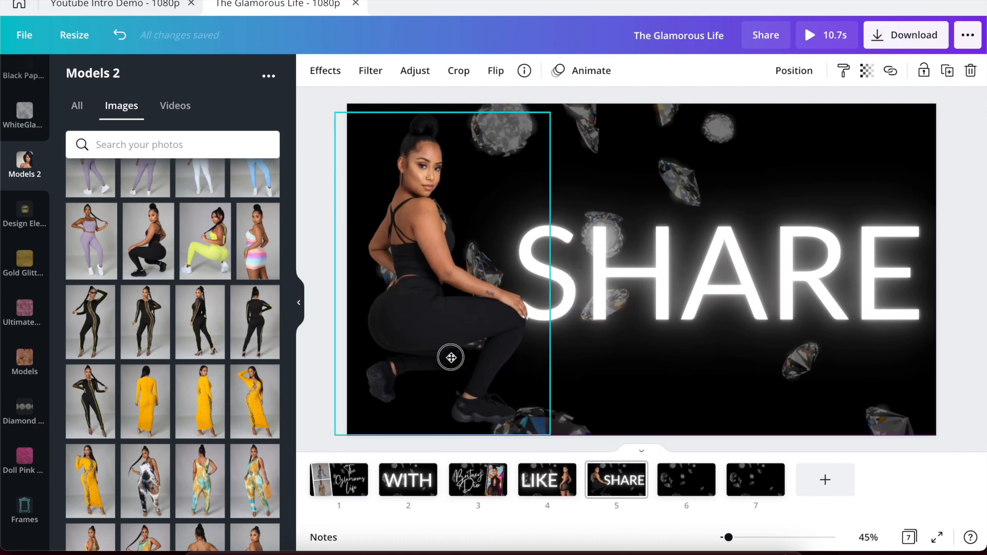
Check the demo's photo animation and give the SHARE page's model photo the Rise animation.
click(84, 5)
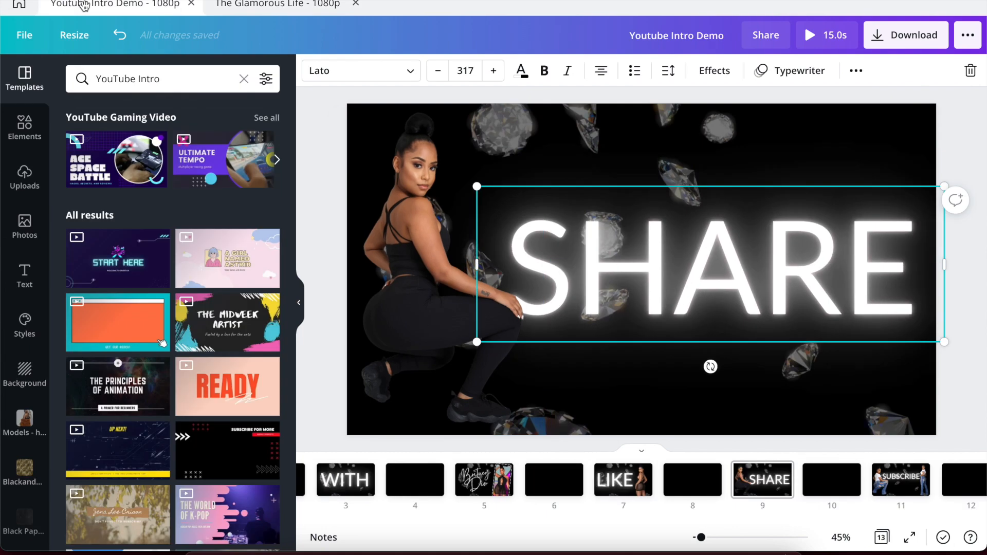
click(249, 6)
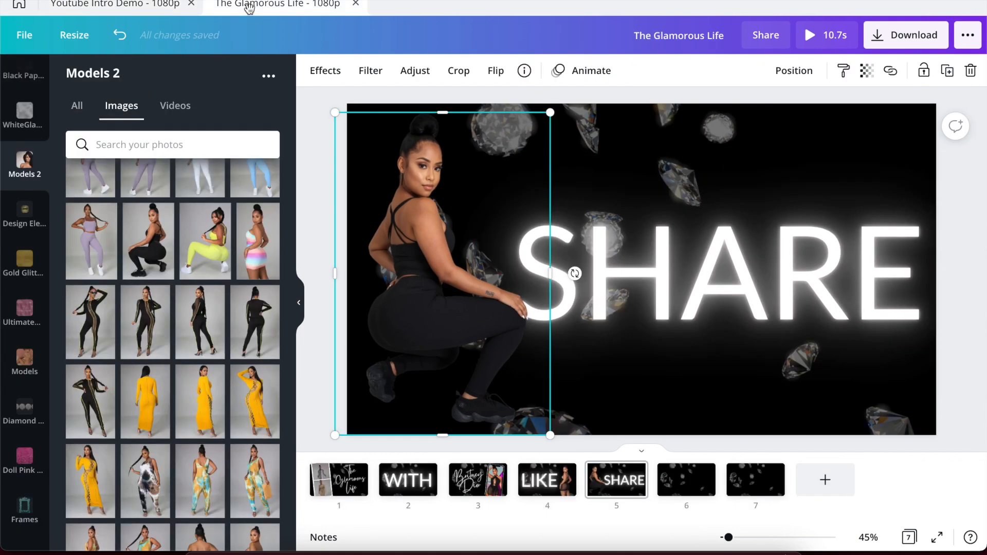
click(311, 144)
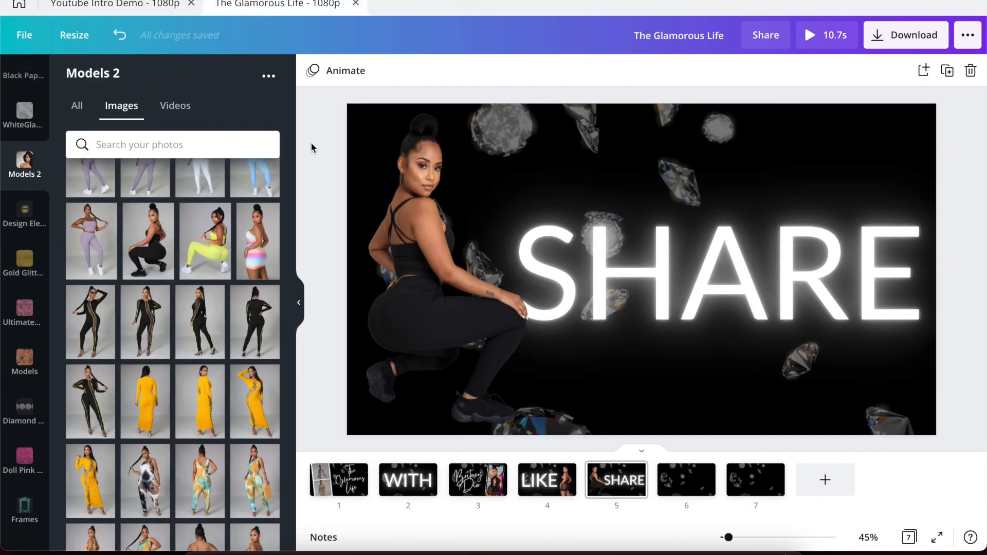
click(410, 195)
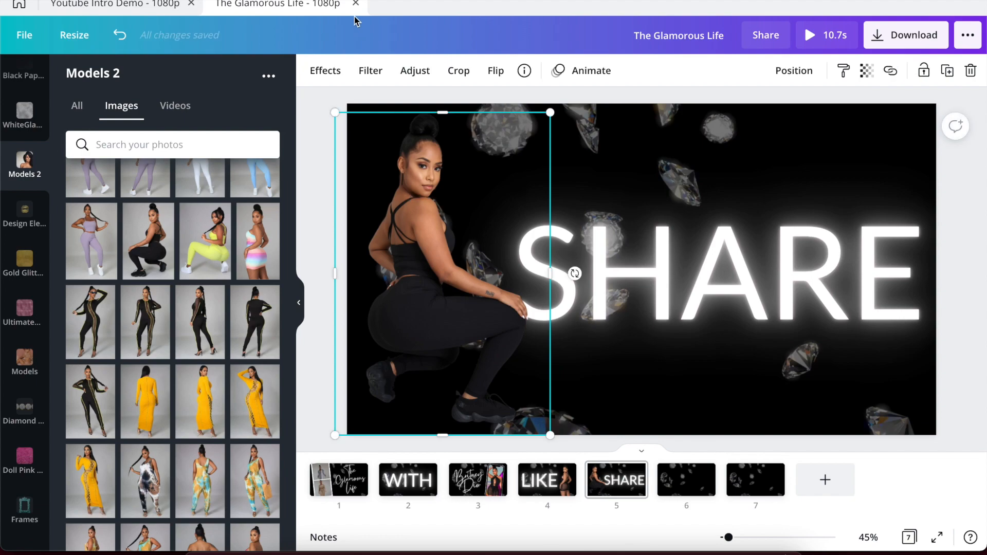
click(135, 6)
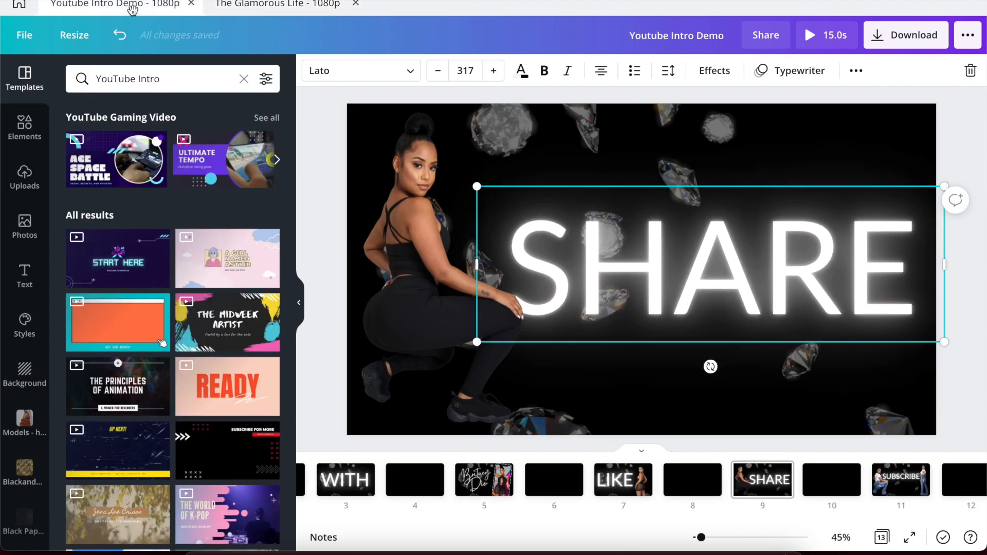
click(436, 179)
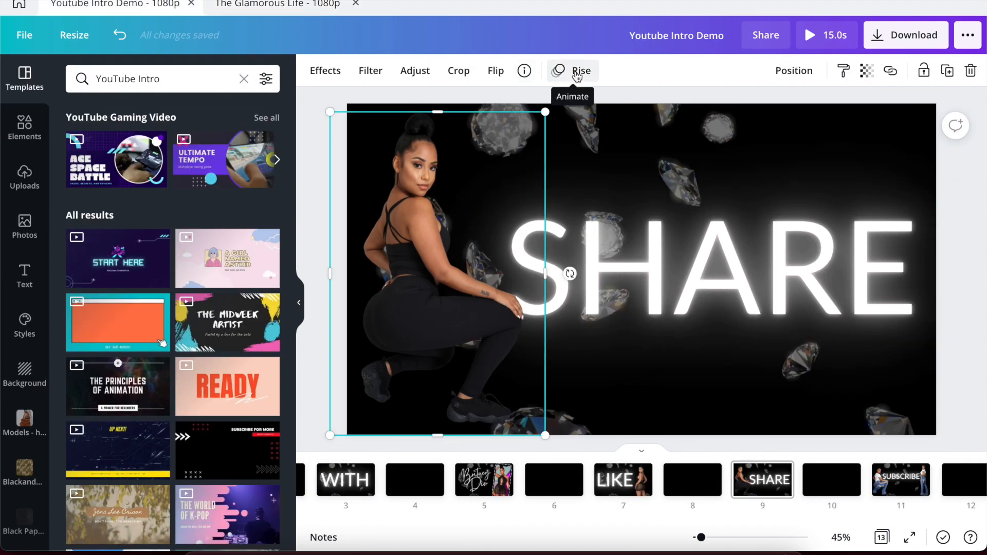
click(280, 6)
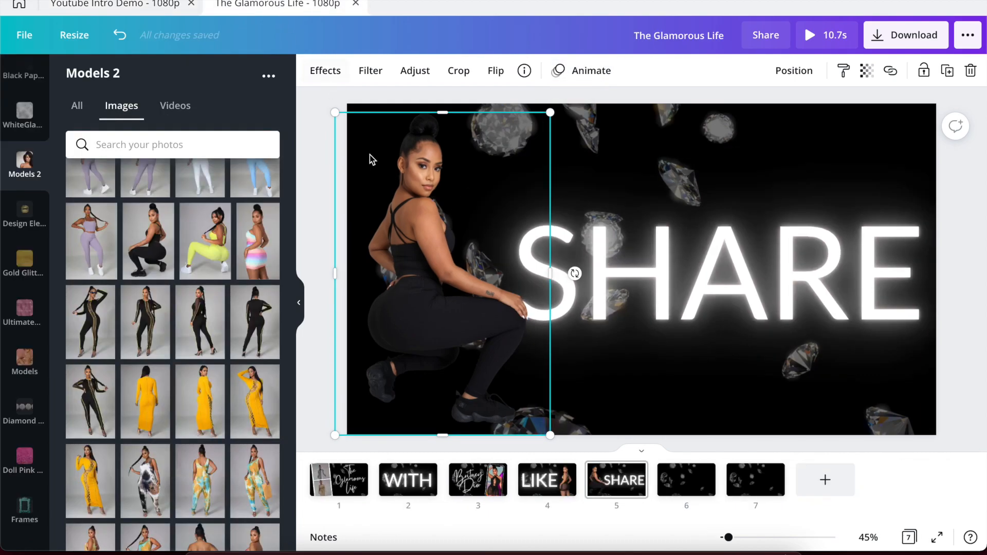
click(570, 78)
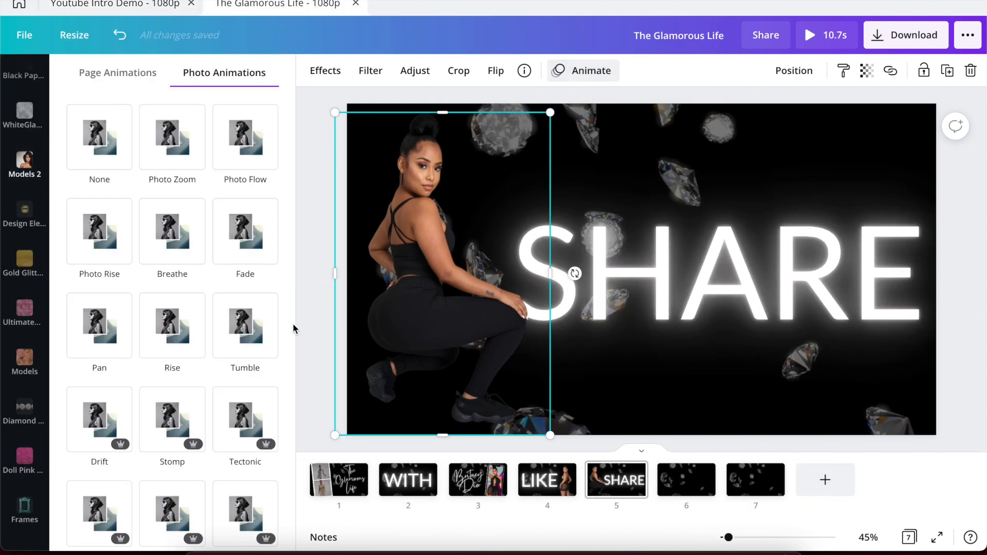
click(168, 344)
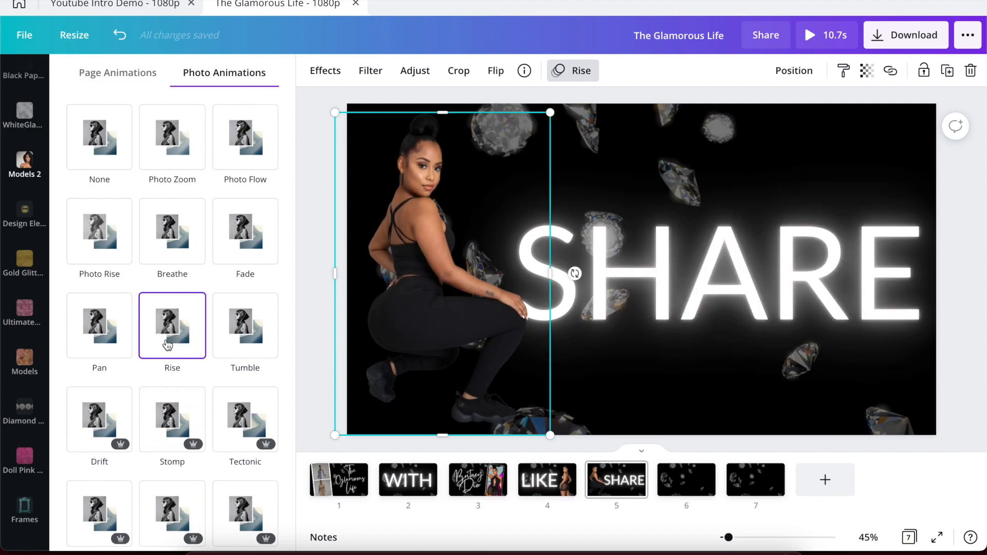
click(315, 303)
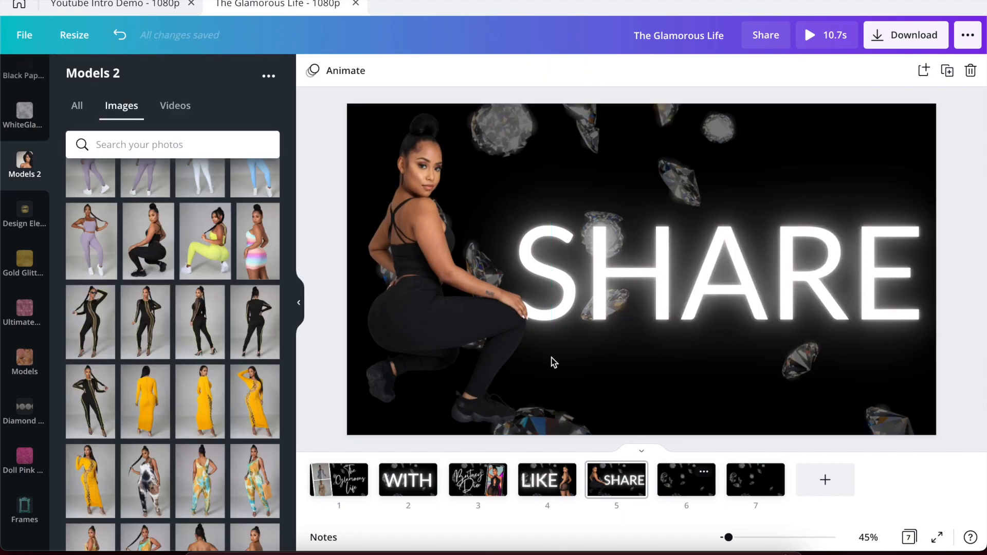
Inspect the SUBSCRIBE text on page 11 of the Youtube Intro Demo.
click(123, 5)
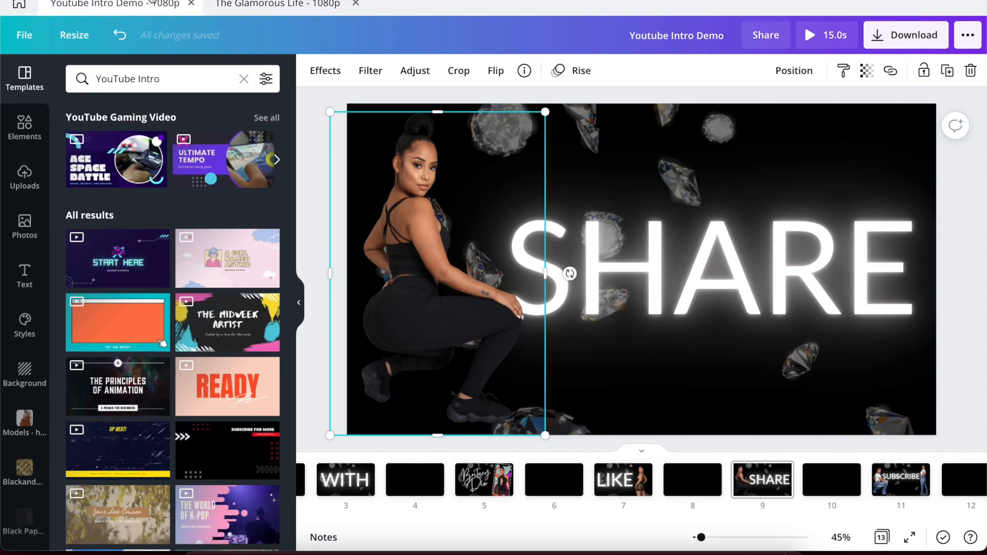
click(892, 486)
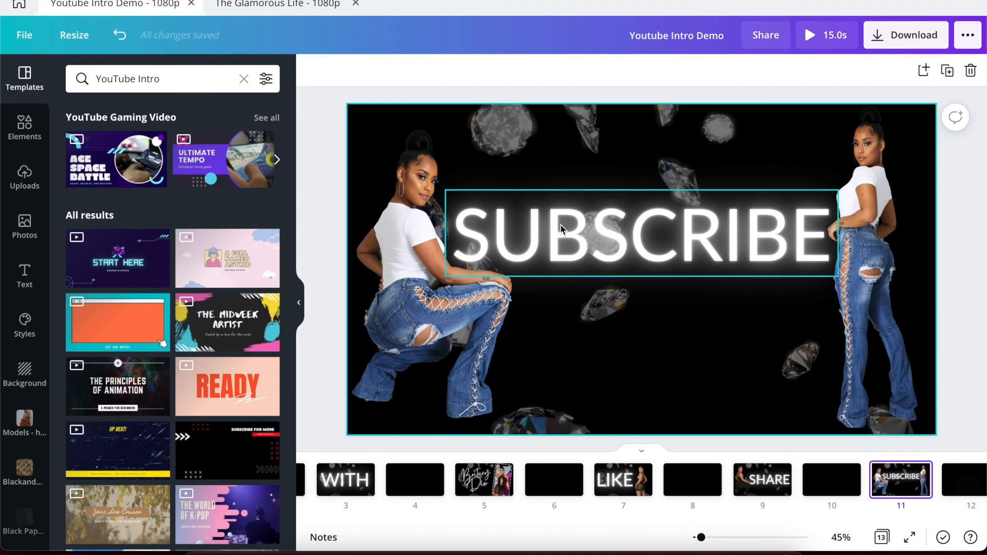
click(573, 227)
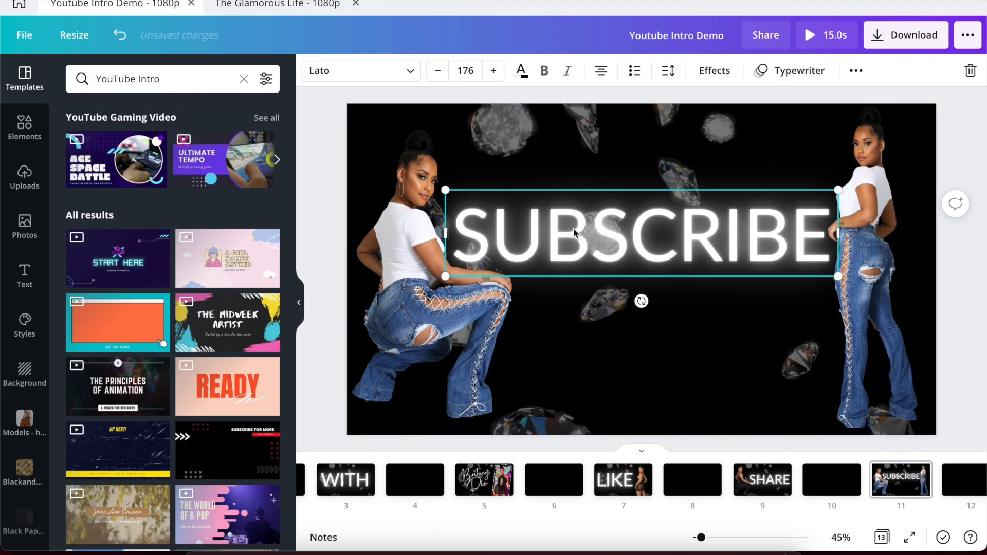
click(250, 4)
Copy the SHARE text onto page 6 and retype it as SUBSCRIBE.
click(623, 482)
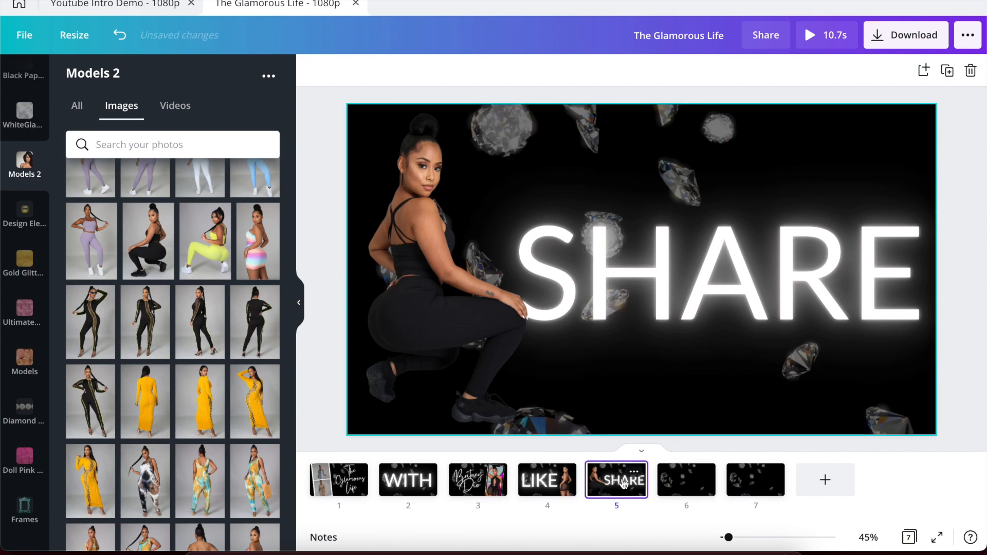
click(610, 308)
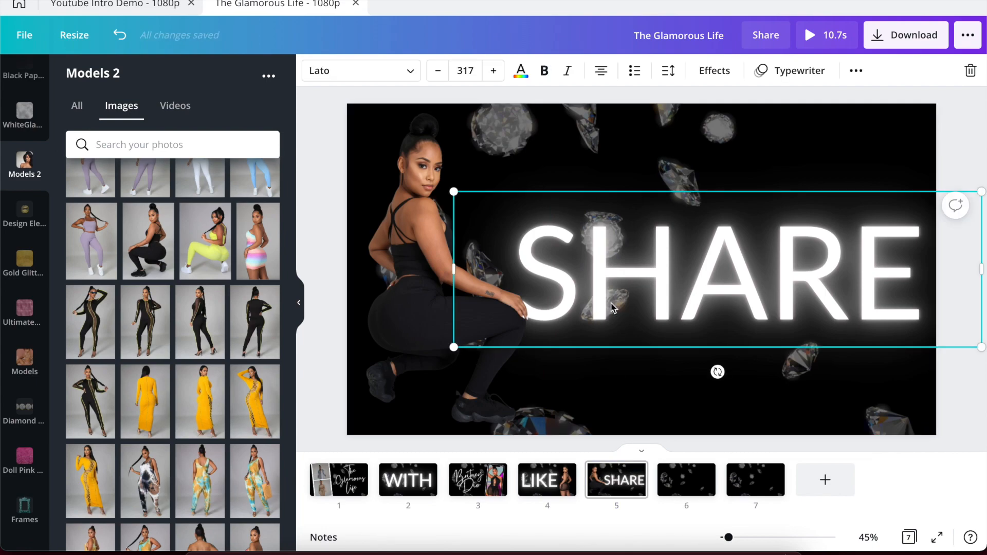
click(691, 488)
key(ctrl+v)
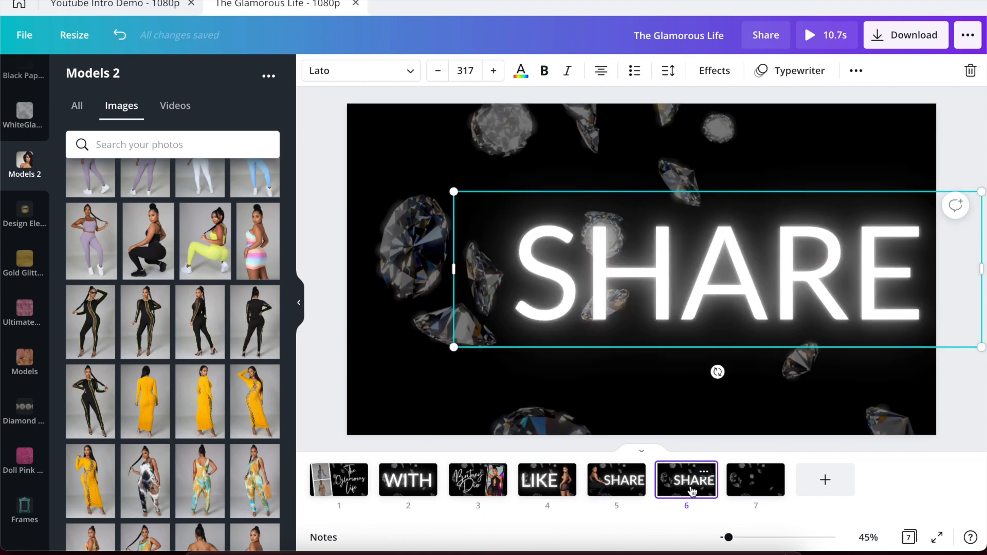
double_click(642, 308)
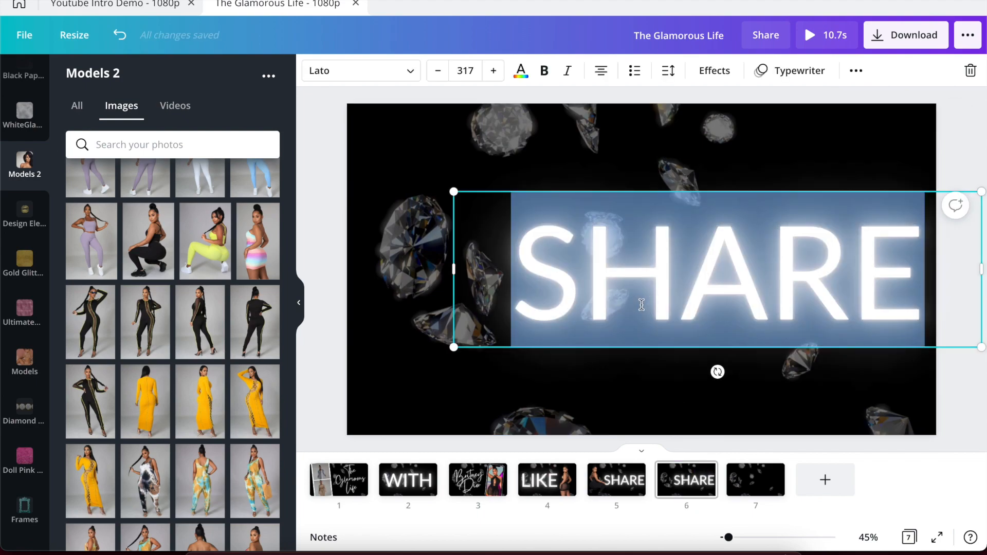
text(SUBSCRI)
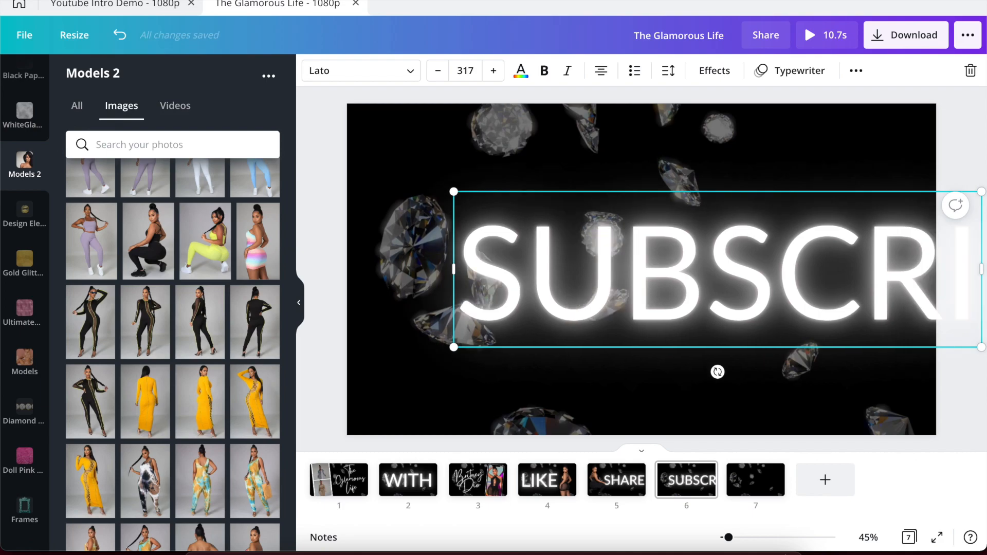
text(BE)
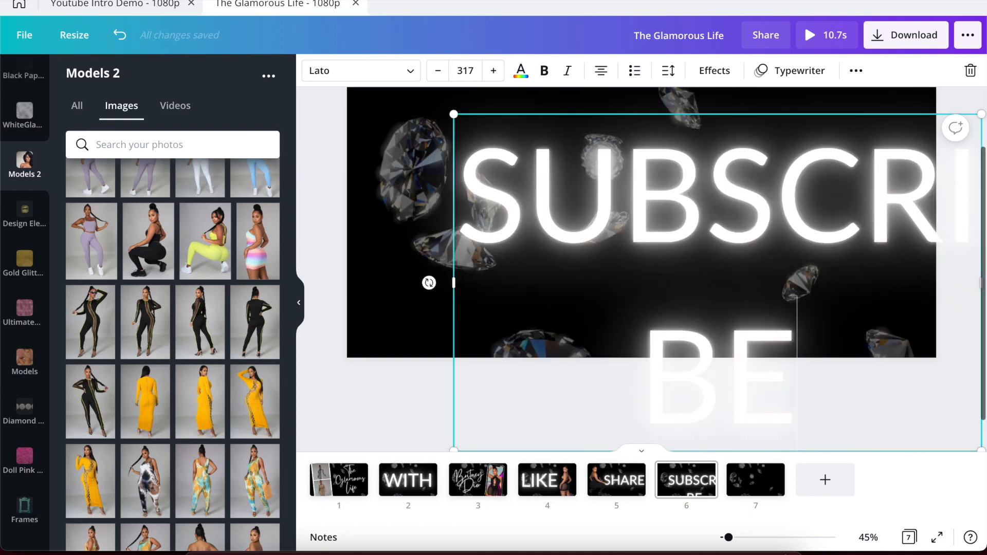
Set SUBSCRIBE to font size 176 and centre it on the page.
click(169, 5)
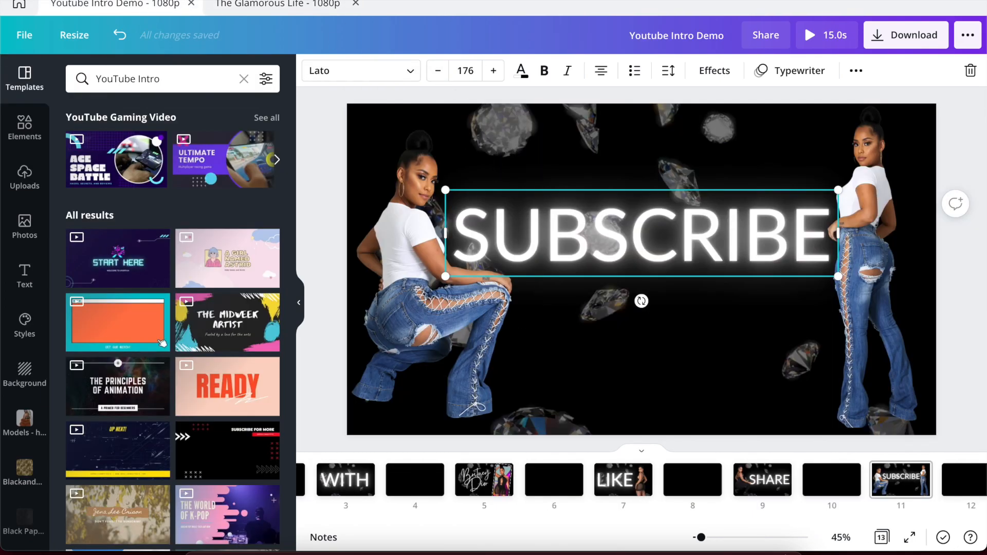
click(228, 13)
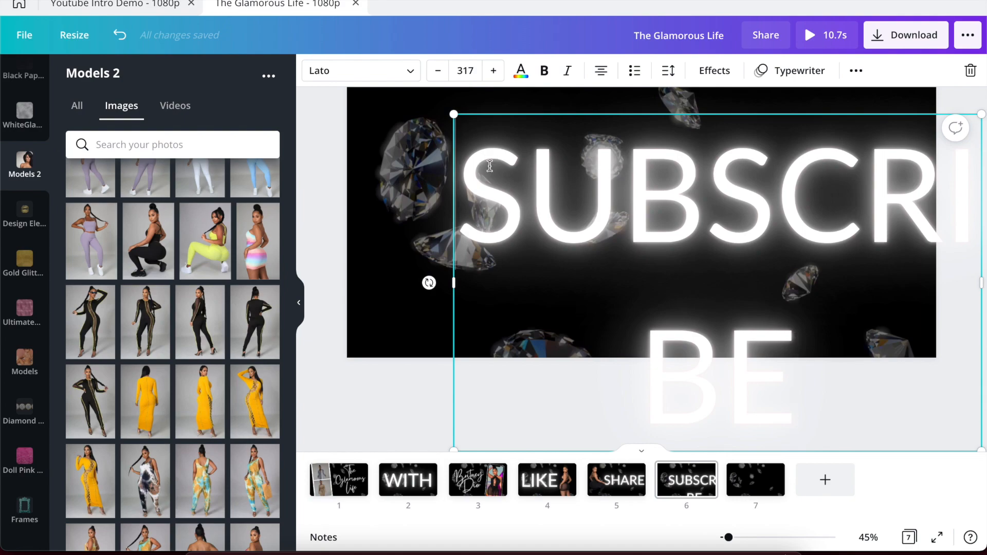
double_click(489, 166)
click(468, 72)
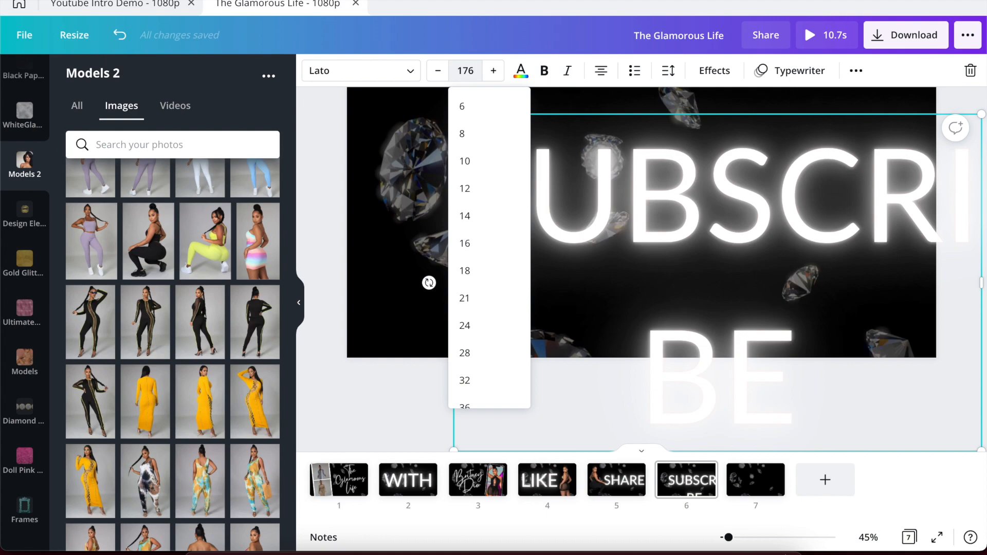
key(Return)
click(342, 218)
drag(694, 232, 615, 239)
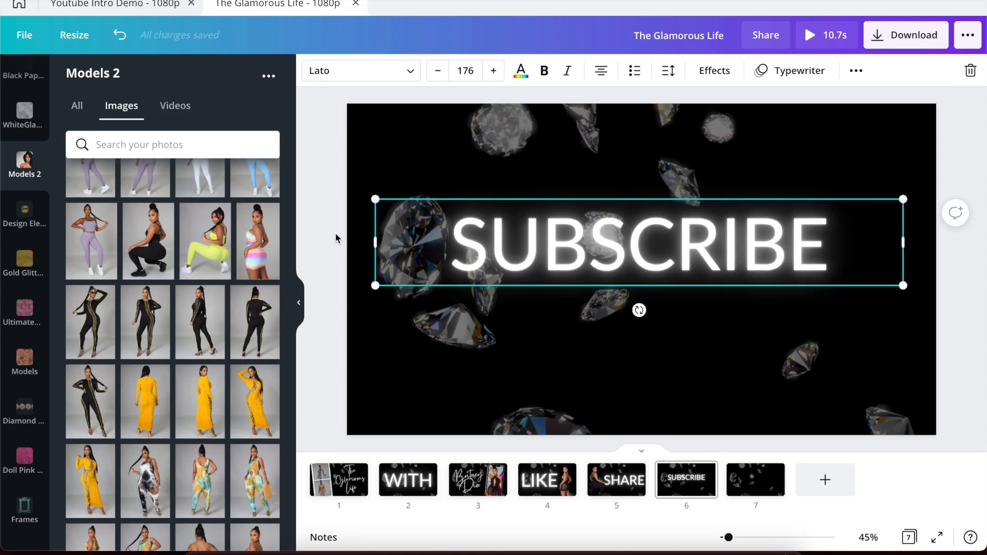
Add the standing and kneeling jeans model photos from the Models 3 folder to page 6.
scroll(225, 277, down, 10)
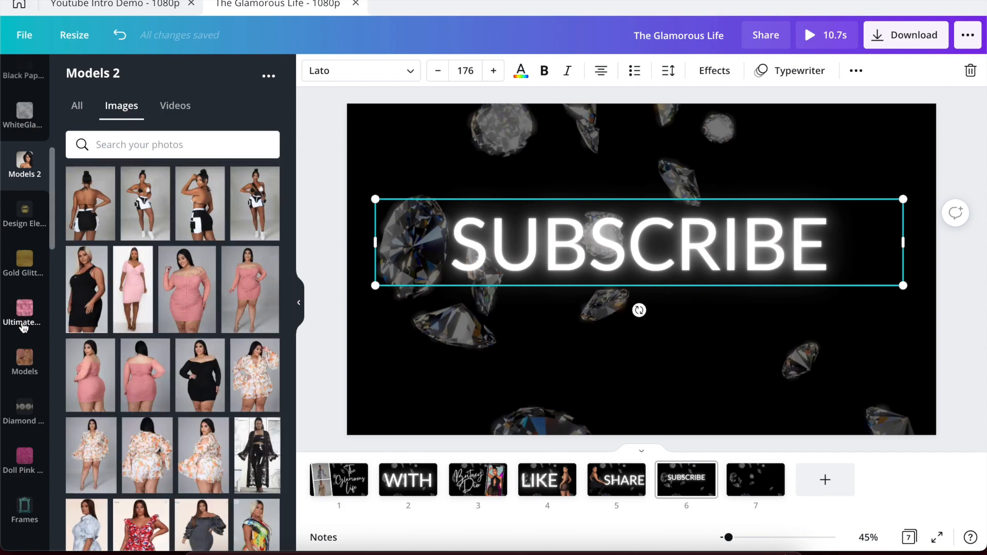
scroll(21, 322, down, 10)
scroll(26, 337, down, 10)
scroll(26, 337, down, 10)
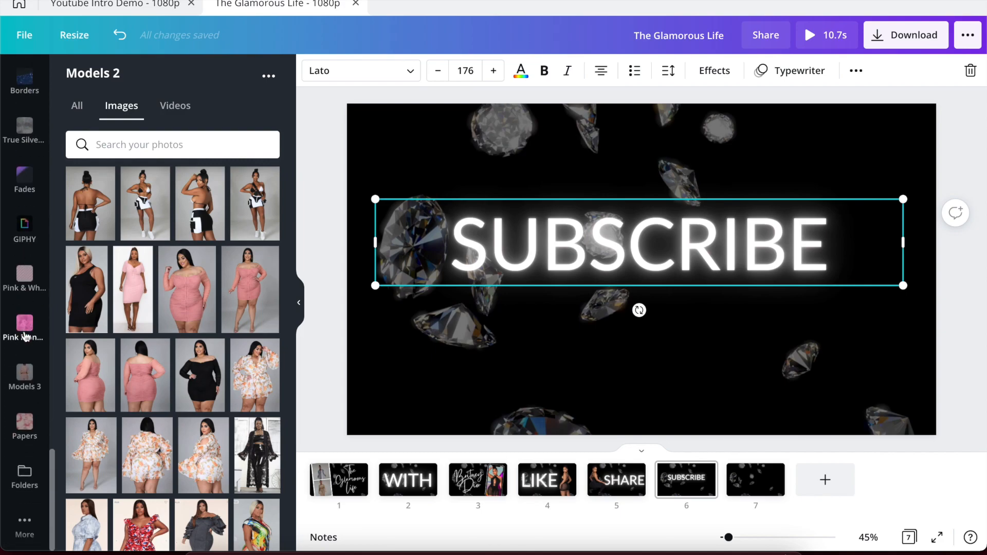
click(26, 383)
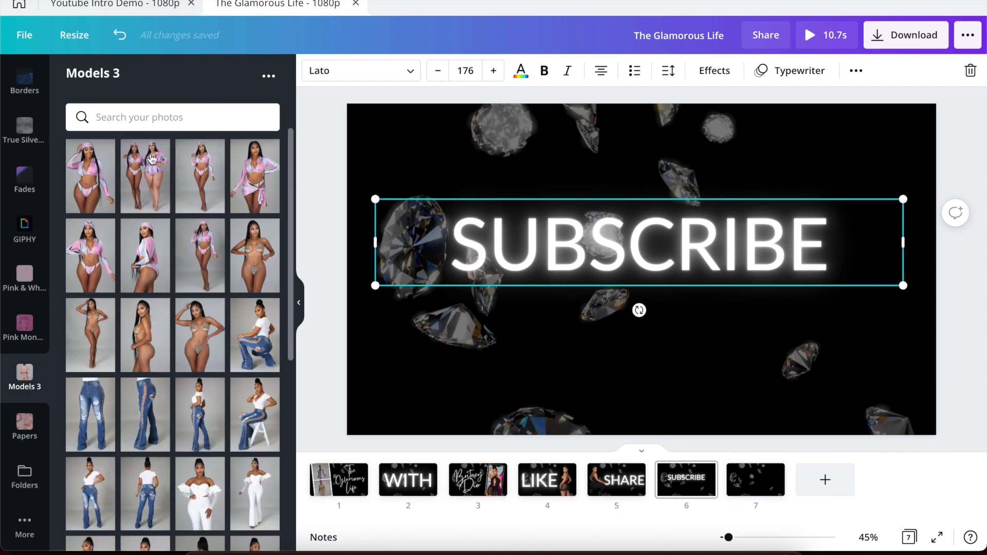
scroll(174, 248, down, 2)
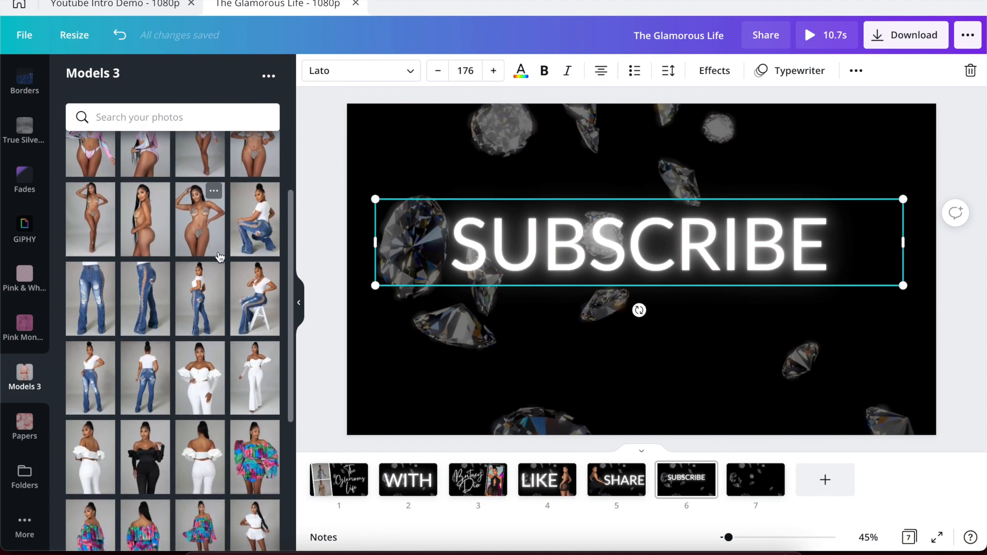
click(205, 313)
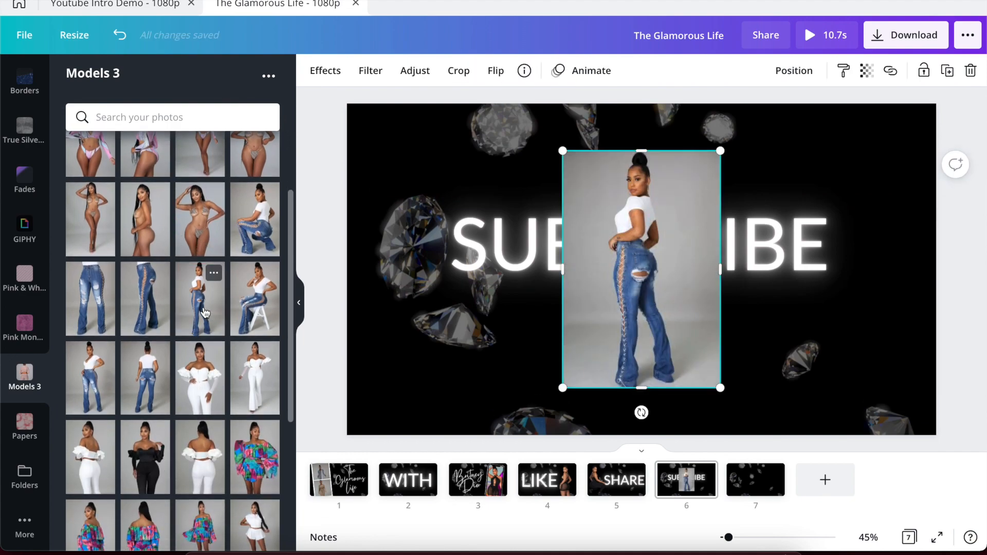
click(251, 228)
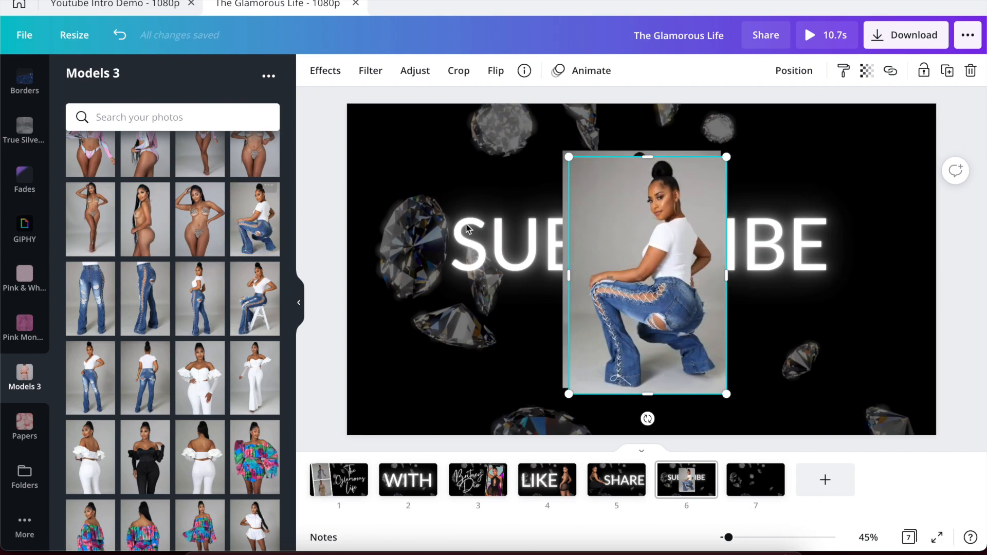
Remove the kneeling jeans model's grey background and move her to the page's left side.
click(329, 74)
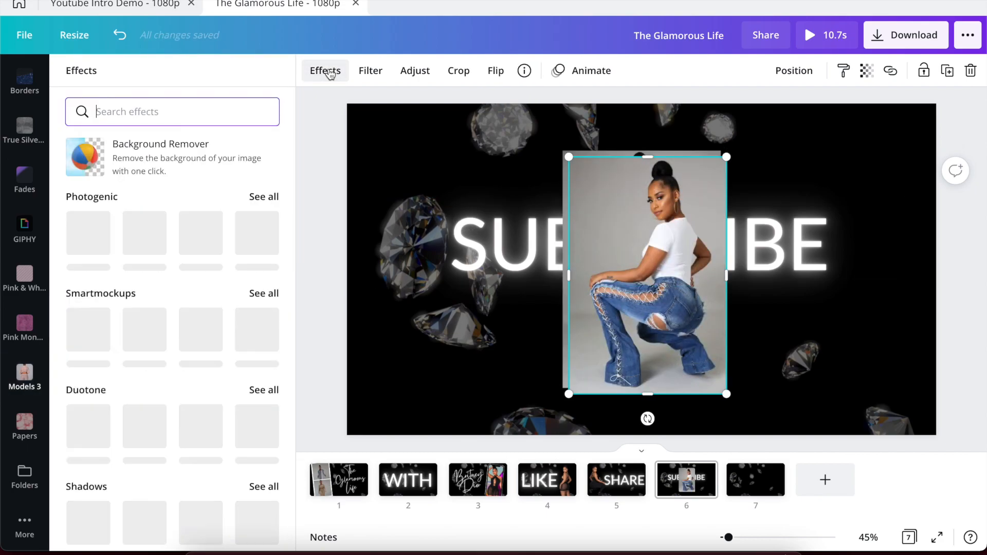
click(203, 149)
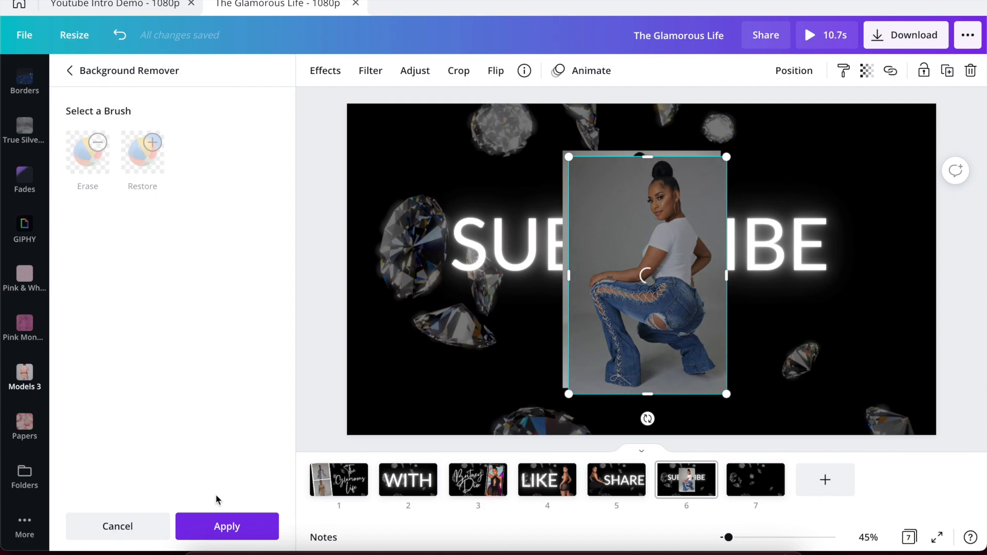
click(225, 530)
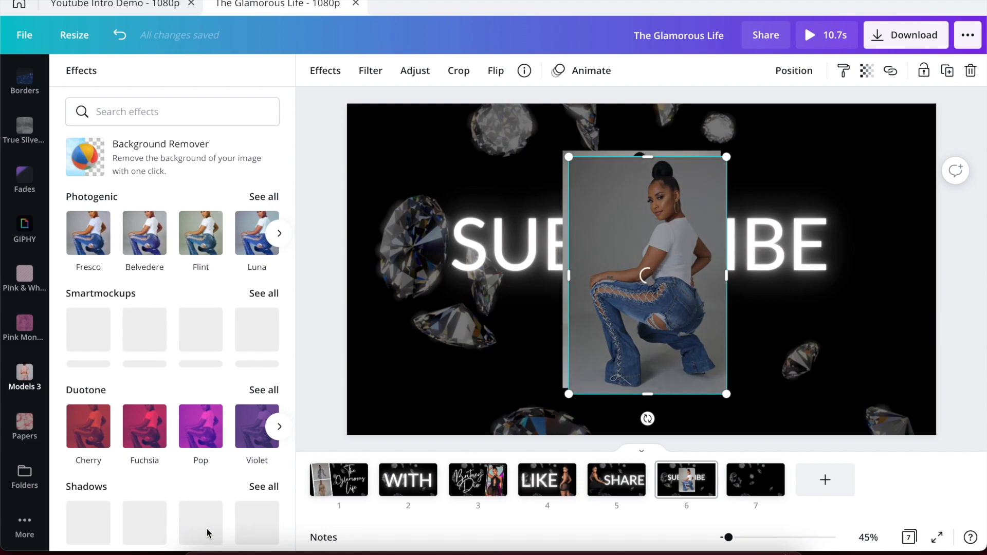
click(208, 533)
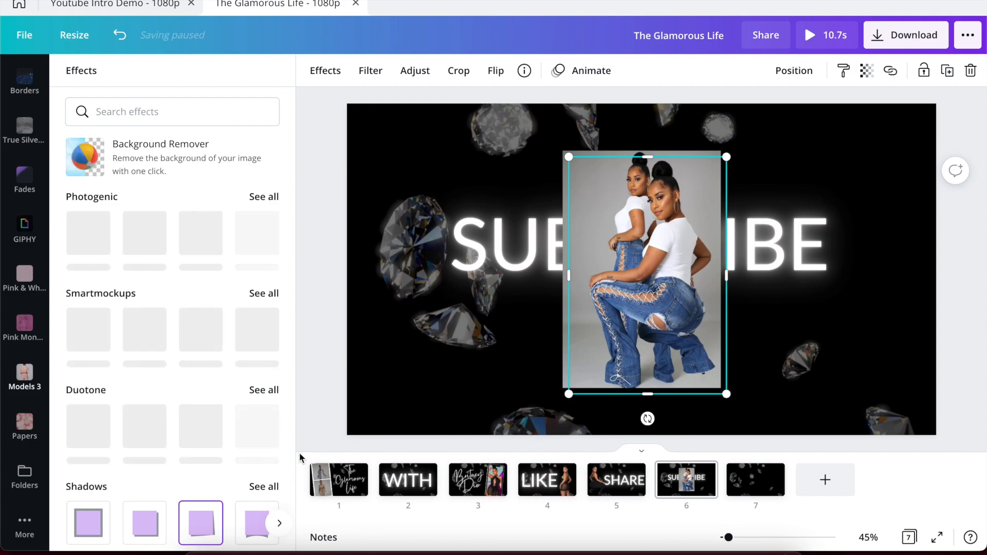
click(299, 431)
click(624, 307)
drag(624, 307, 417, 315)
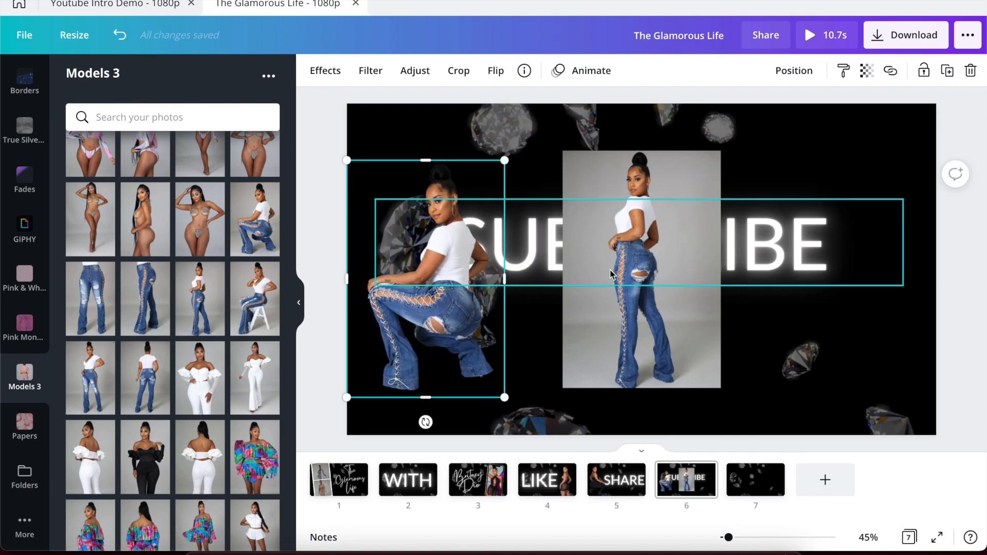
Cut out the standing jeans model on page 6 with Background Remover.
click(623, 271)
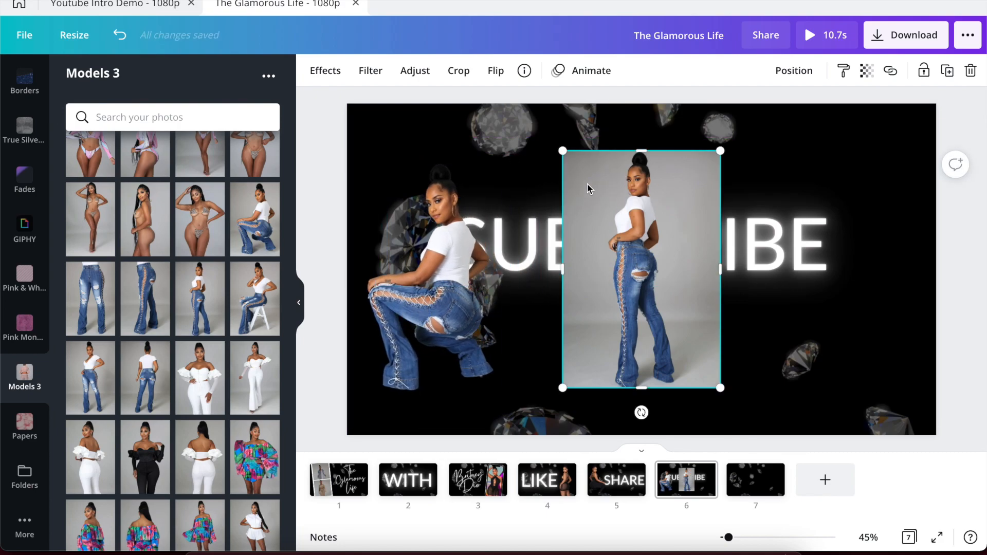
click(319, 70)
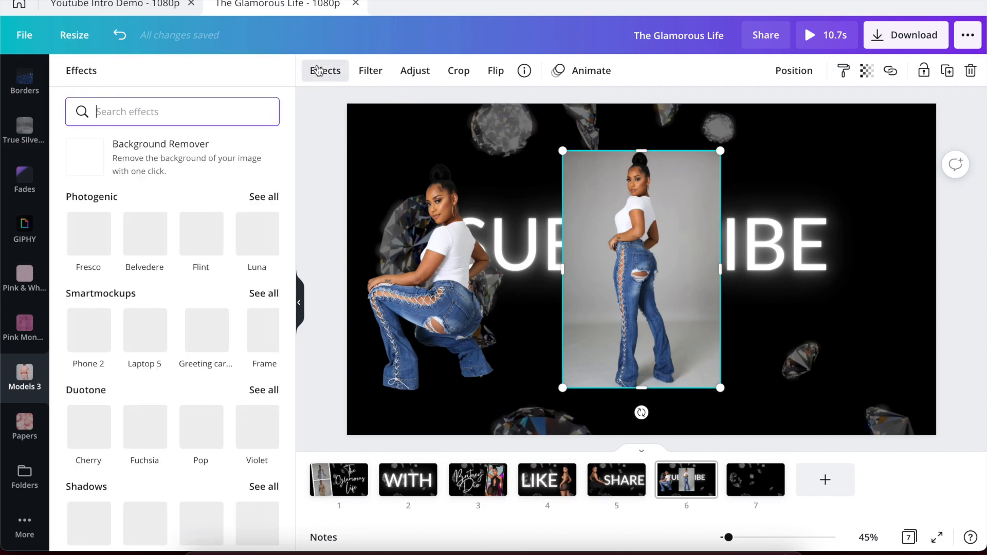
click(161, 156)
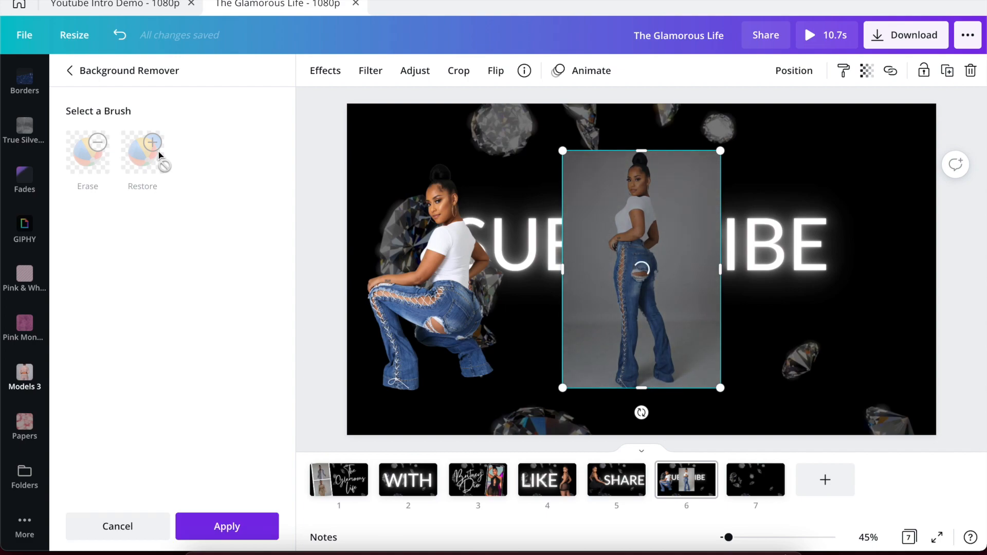
click(205, 527)
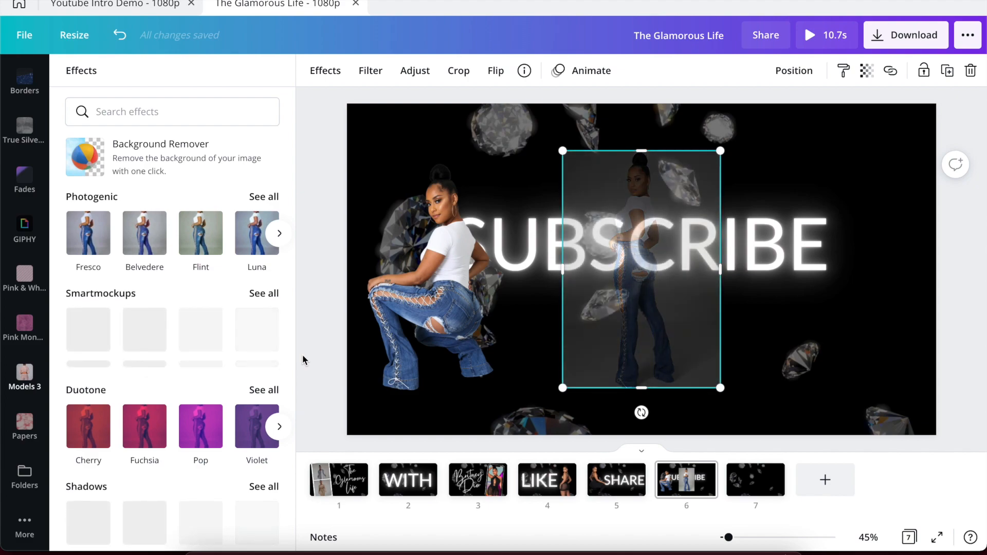
click(323, 325)
Check the reference intro's left photo, then flip the kneeling model horizontally.
click(143, 10)
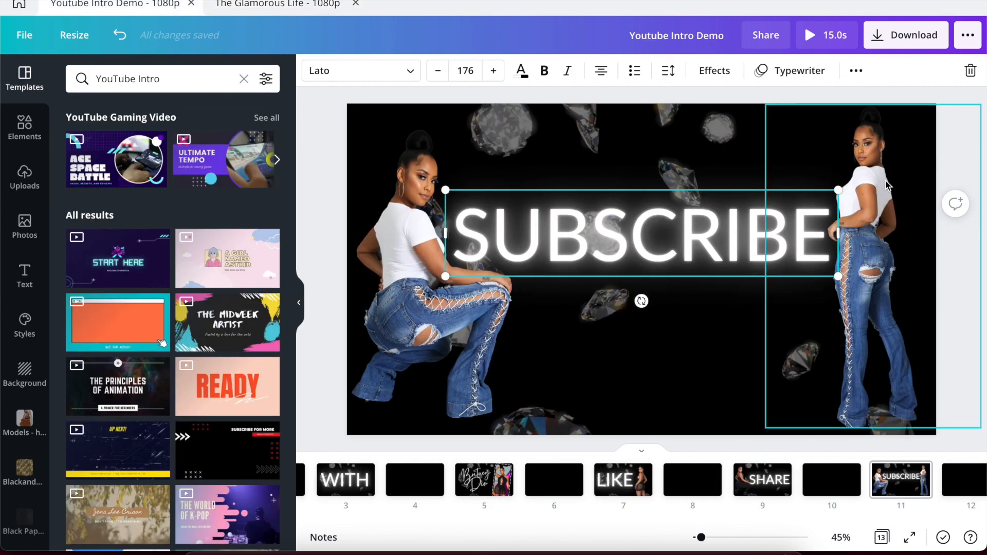
click(398, 255)
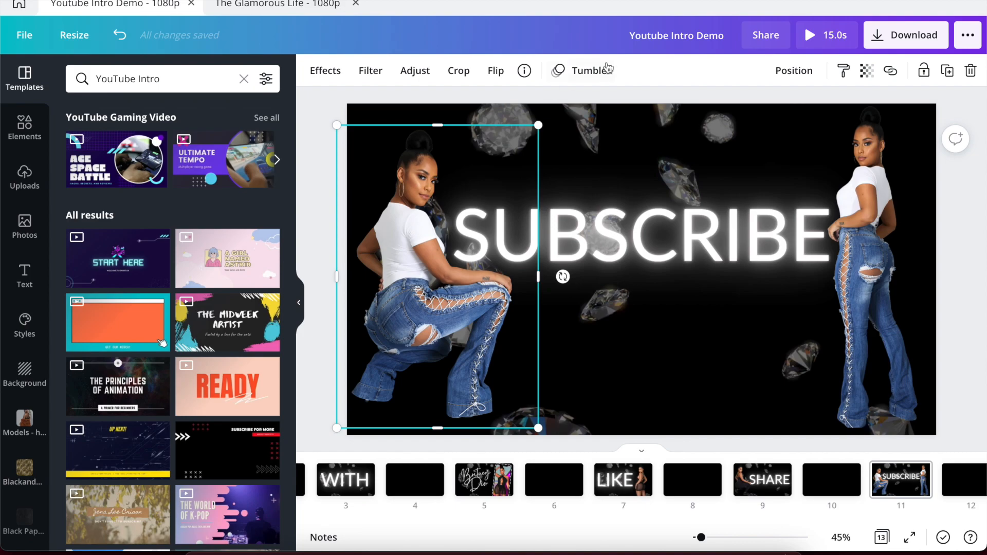
click(262, 3)
click(433, 318)
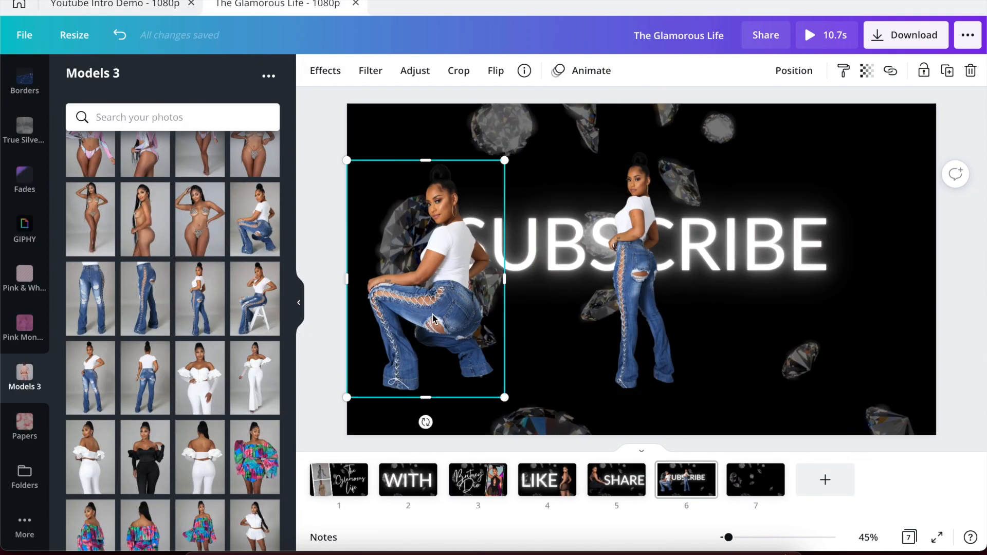
click(497, 75)
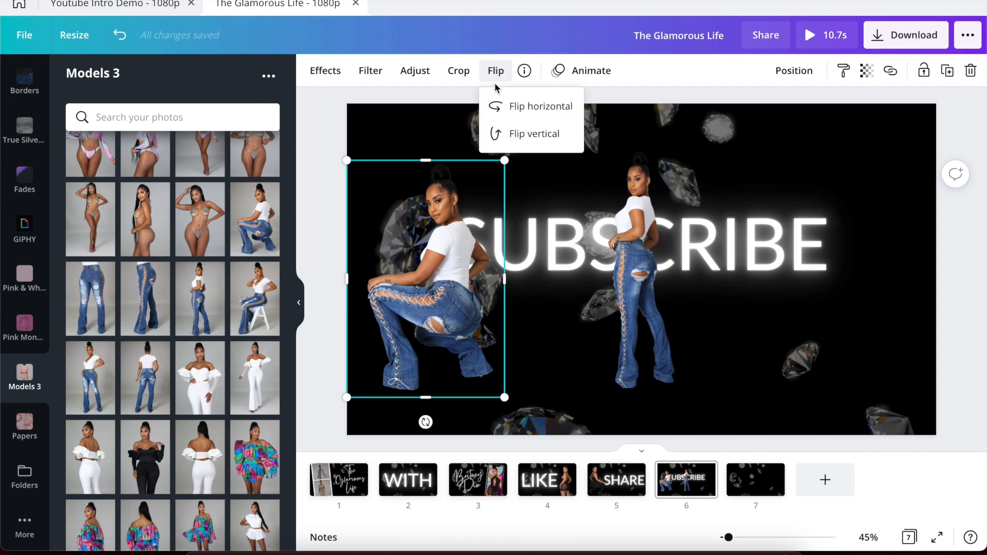
click(514, 105)
Enlarge the kneeling model to full page height at the left edge and bring up its animation choices.
drag(505, 163, 551, 126)
drag(537, 399, 556, 435)
drag(455, 355, 448, 356)
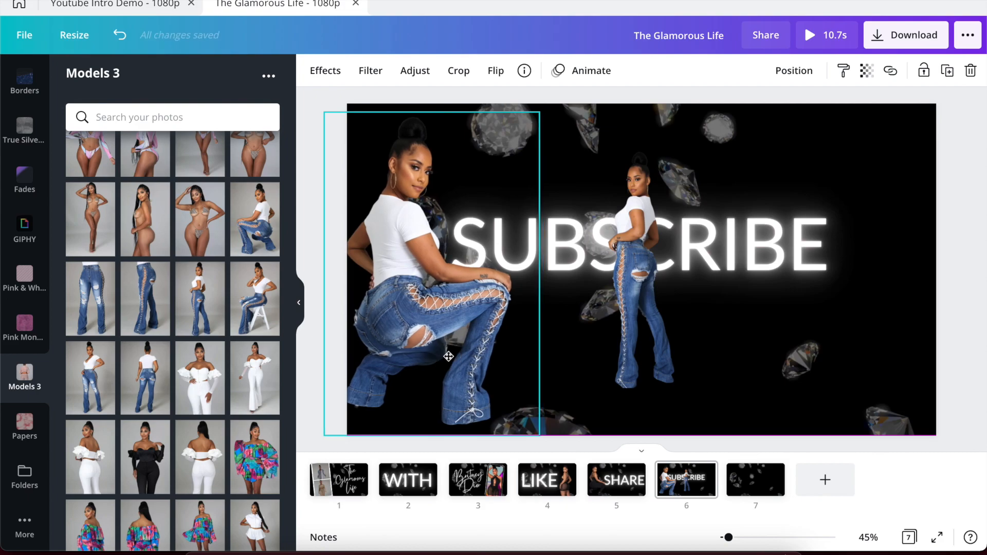
click(579, 76)
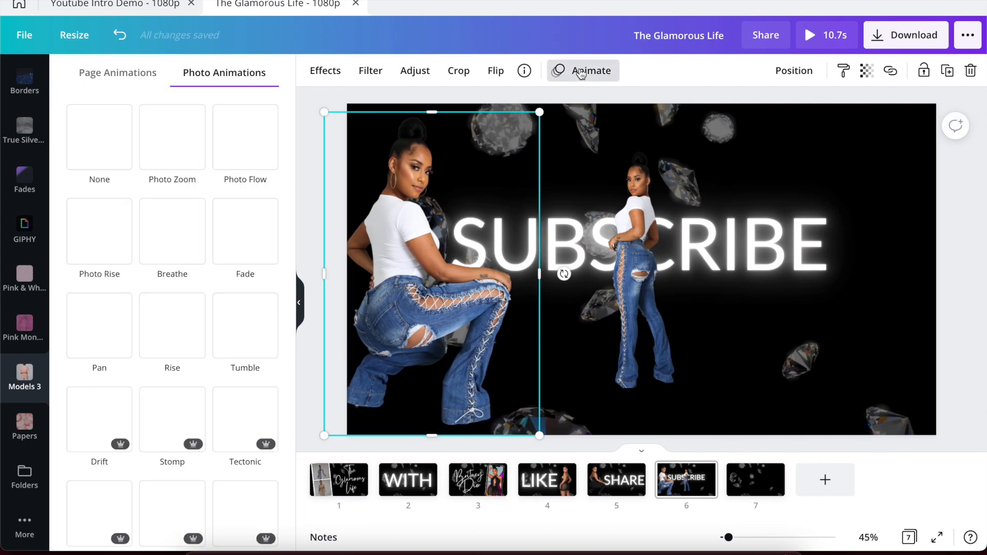
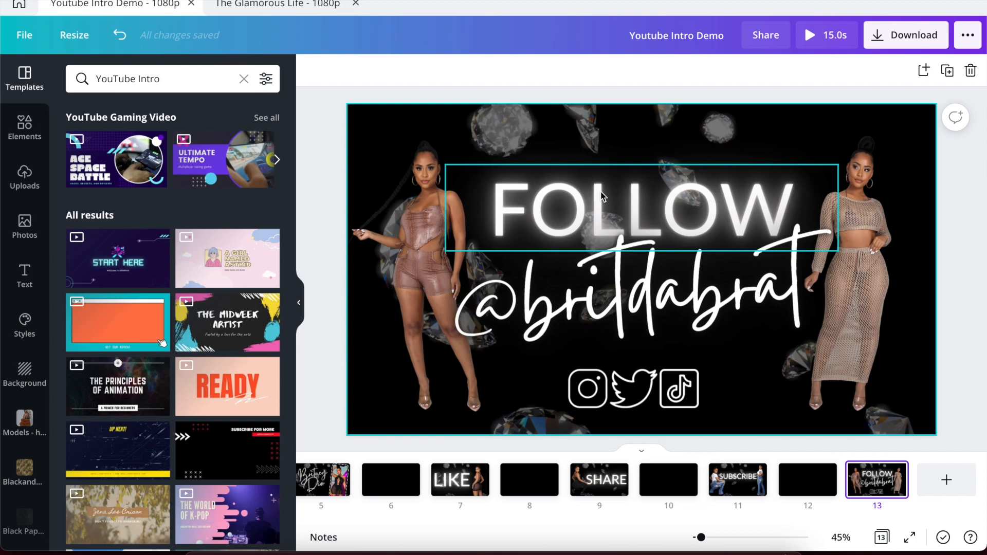
Copy the glowing SUBSCRIBE text onto page 7 and retype it as FOLLOW.
click(272, 5)
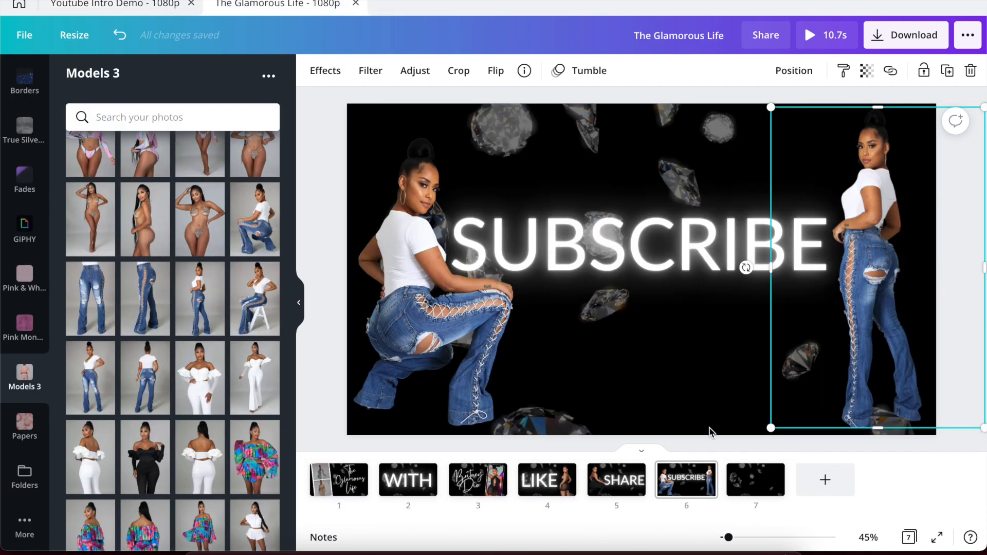
click(674, 252)
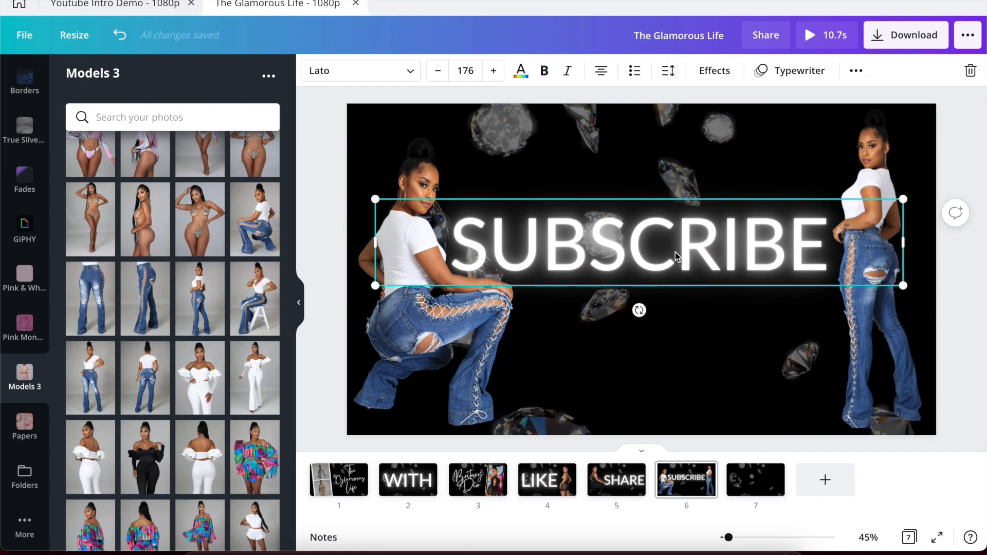
click(772, 477)
click(618, 273)
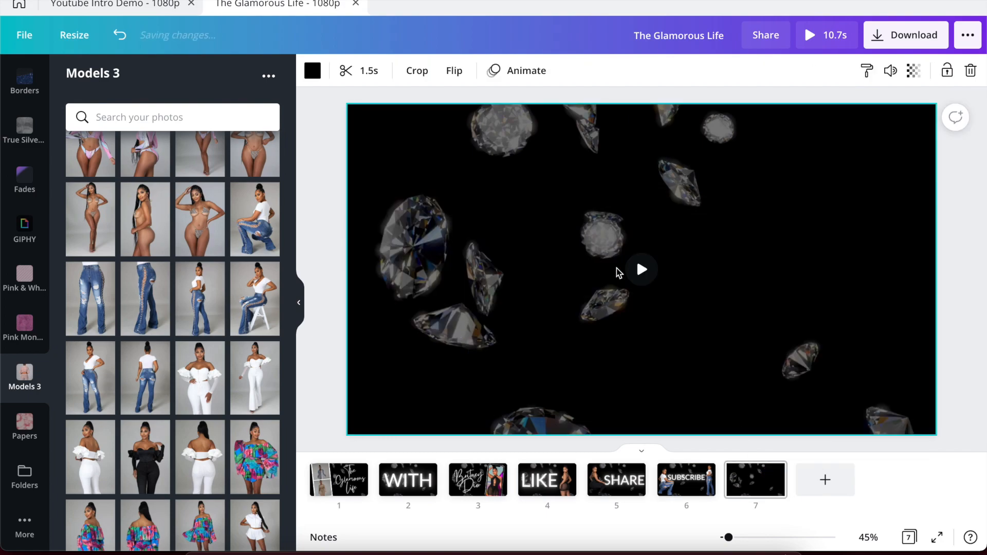
key(ctrl+v)
double_click(615, 244)
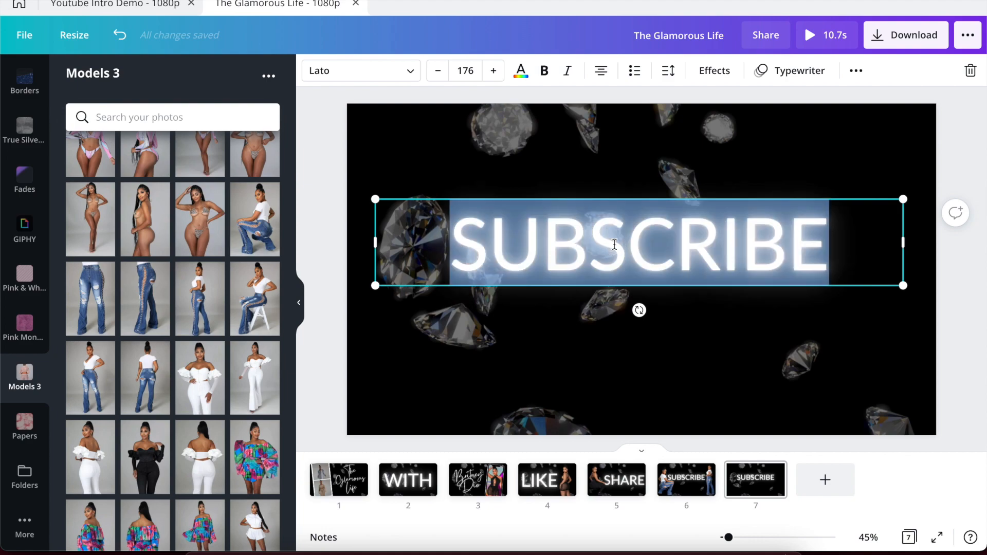
text(FOLLOW)
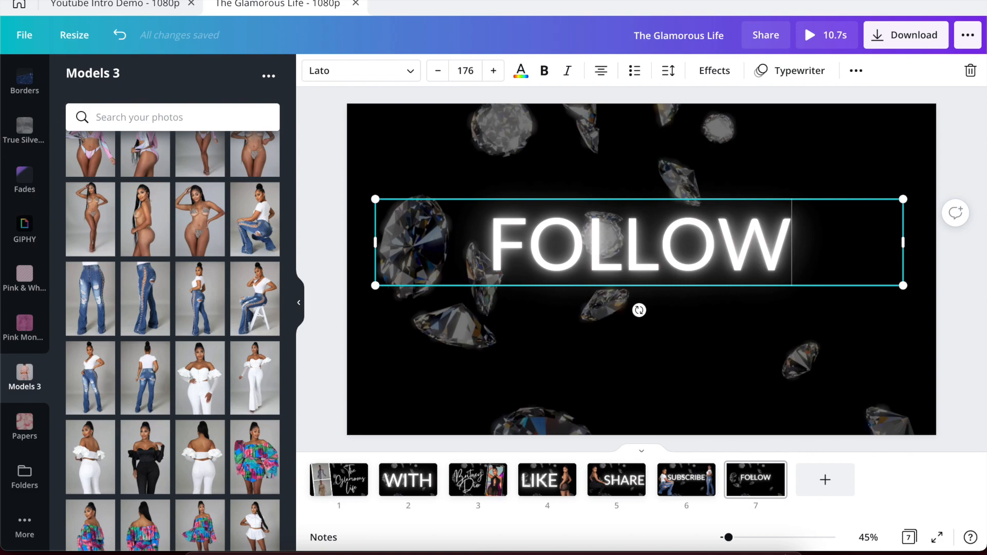
click(113, 6)
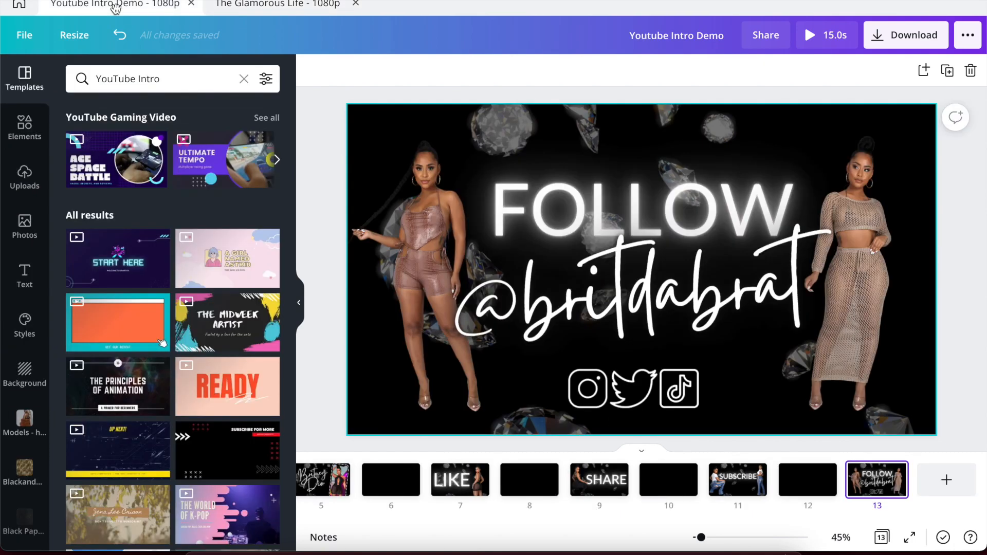
click(553, 205)
click(547, 183)
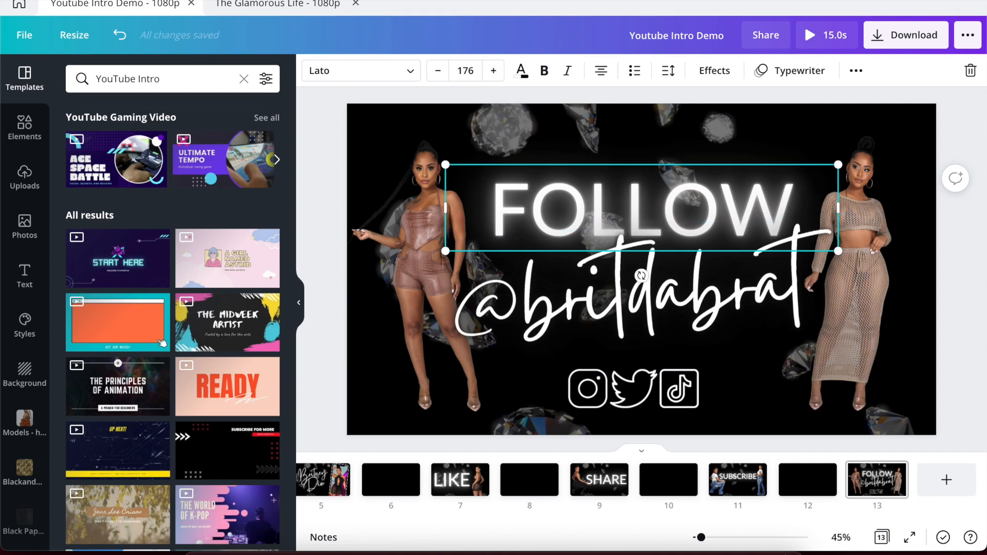
key(ctrl+Tab)
click(581, 165)
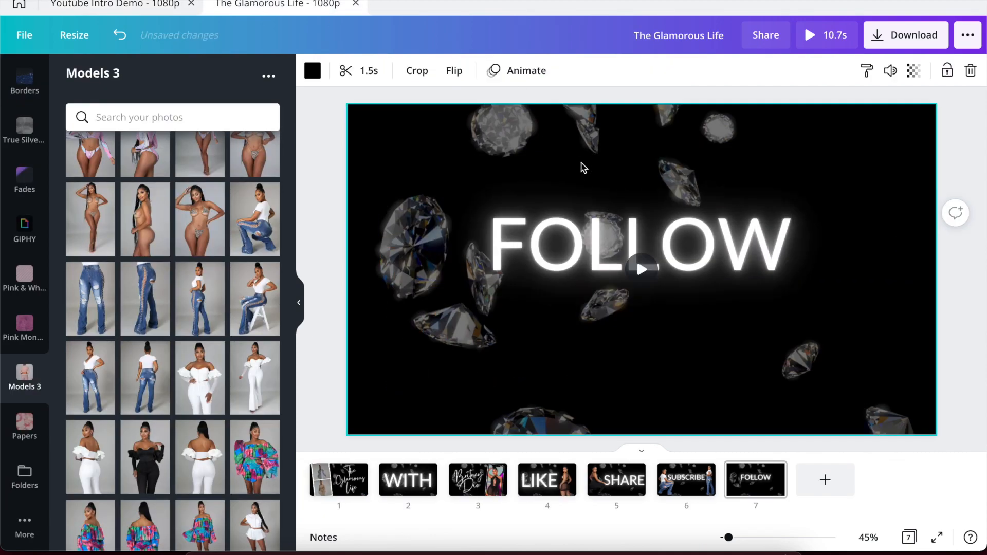
click(603, 202)
drag(604, 202, 591, 195)
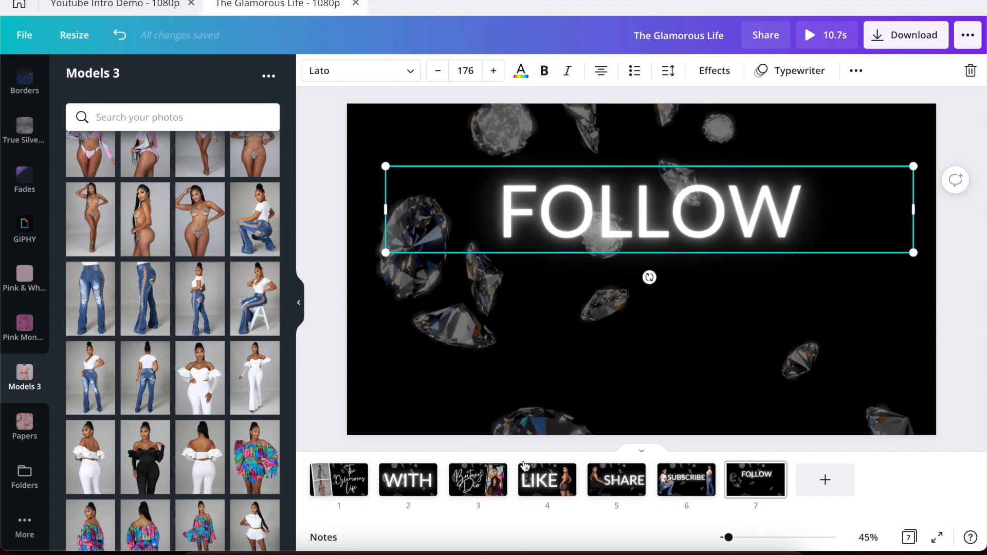
click(475, 488)
click(510, 316)
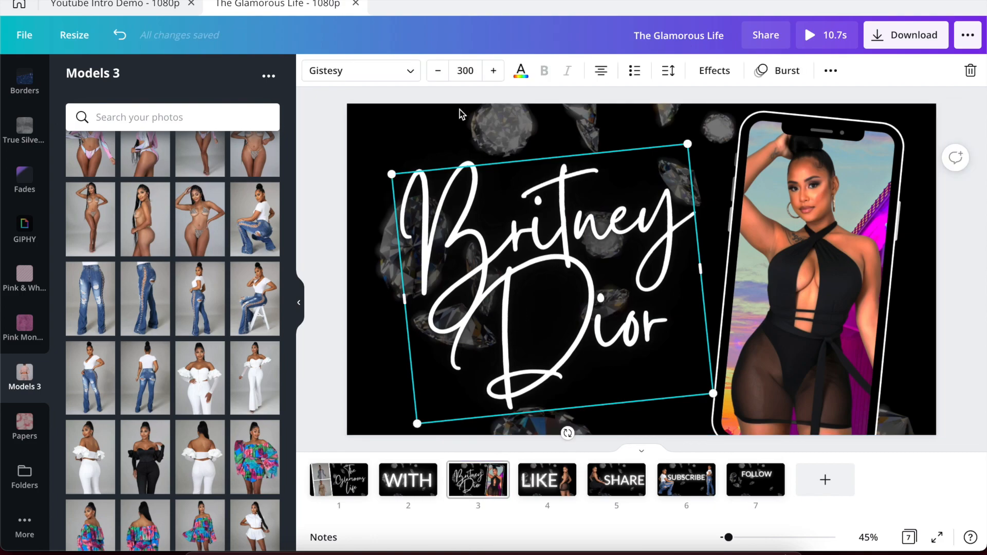
click(756, 478)
click(564, 284)
key(ctrl+v)
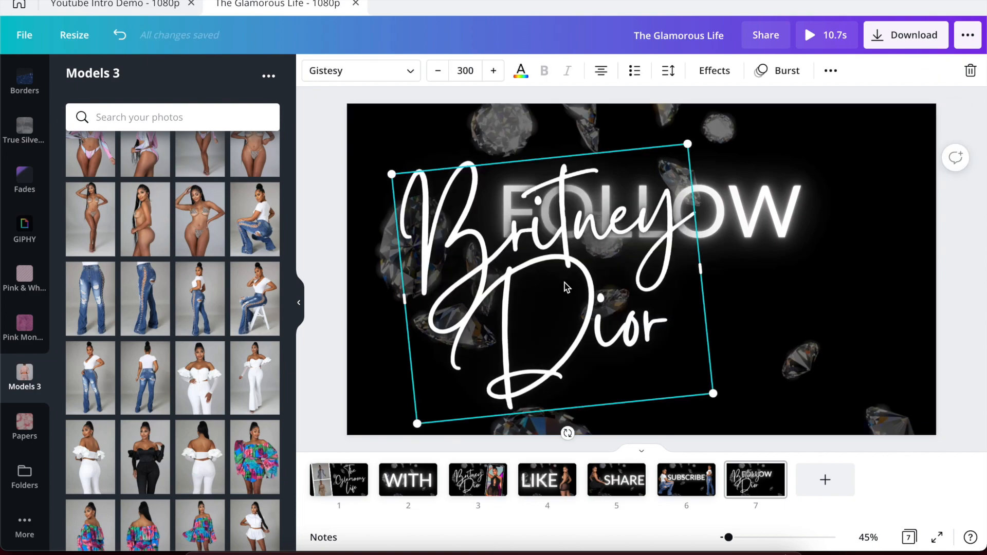
double_click(564, 283)
click(634, 338)
drag(670, 330, 387, 192)
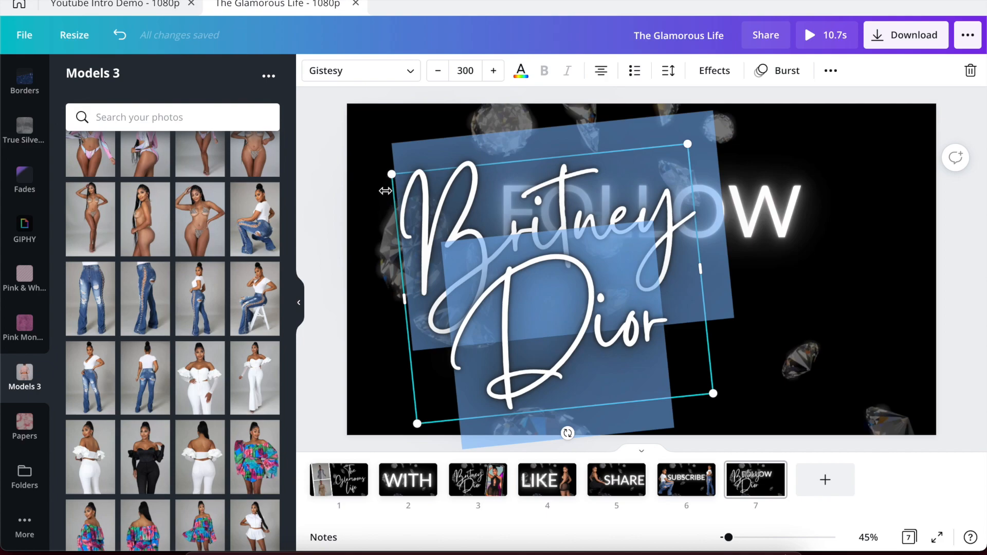
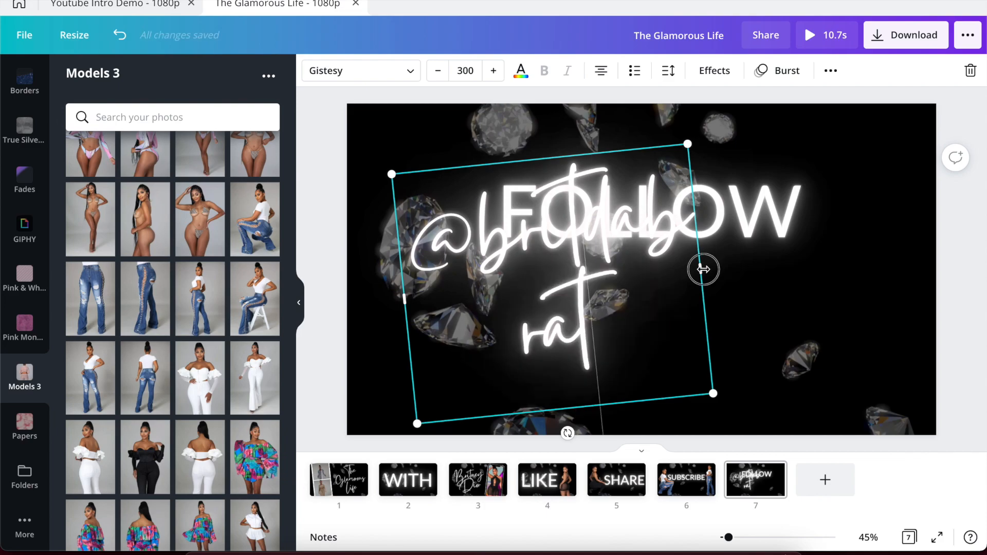
Widen the handle box to fit one line and move it beneath FOLLOW.
drag(704, 268, 837, 261)
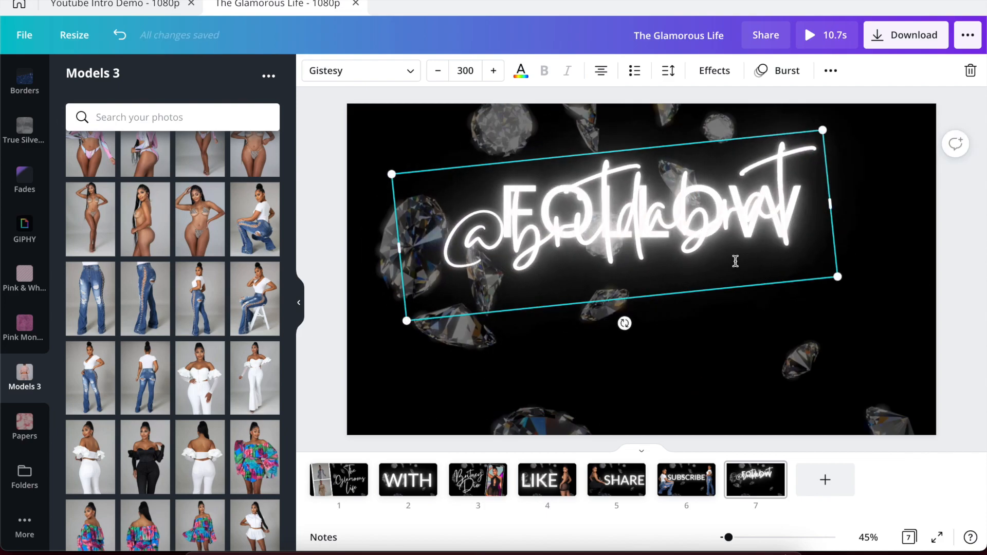
click(636, 357)
drag(579, 230, 588, 303)
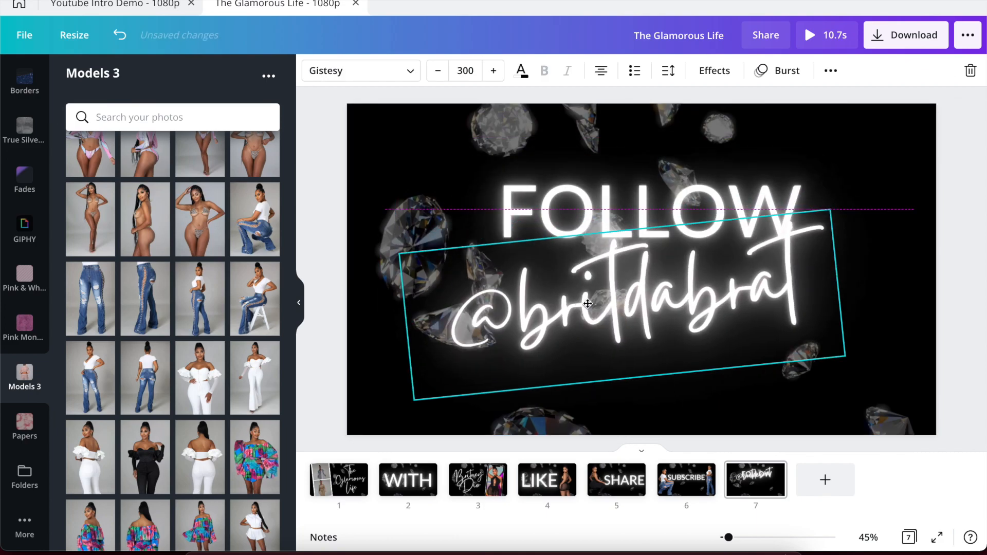
click(514, 70)
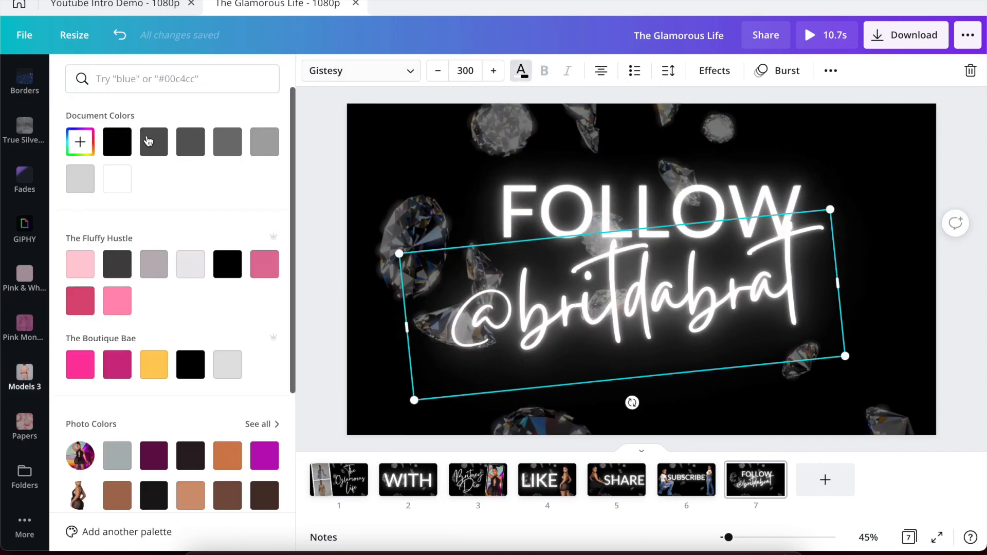
click(123, 145)
key(Escape)
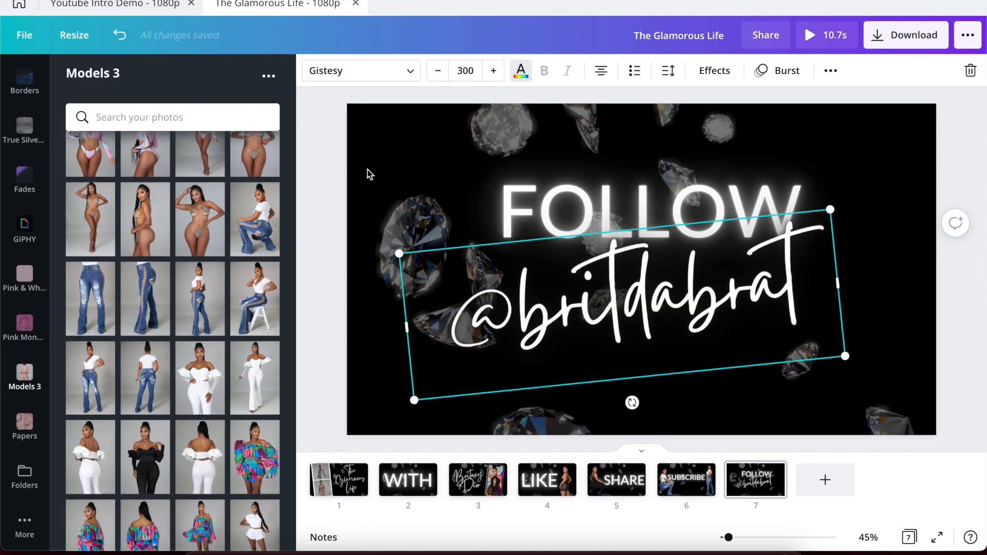
drag(549, 319, 556, 308)
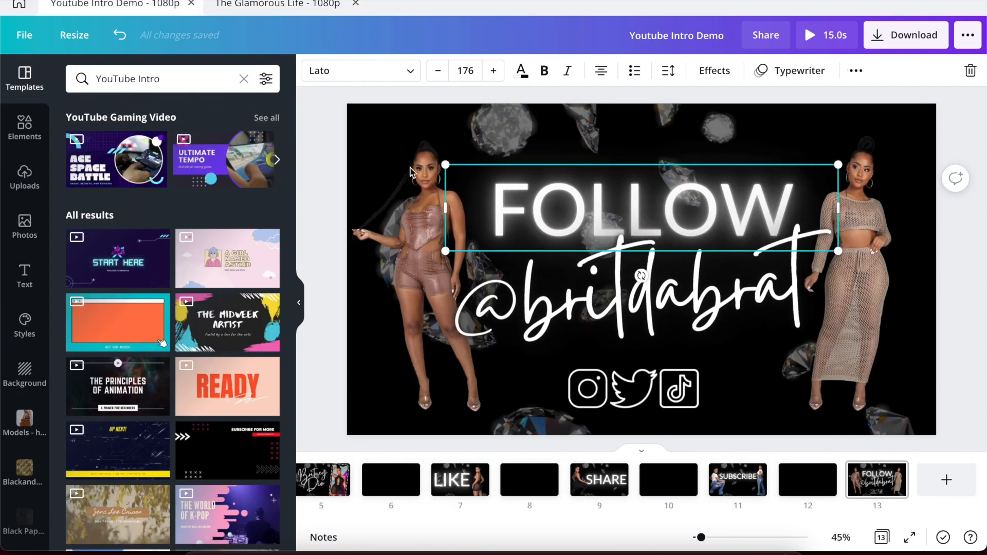
click(542, 329)
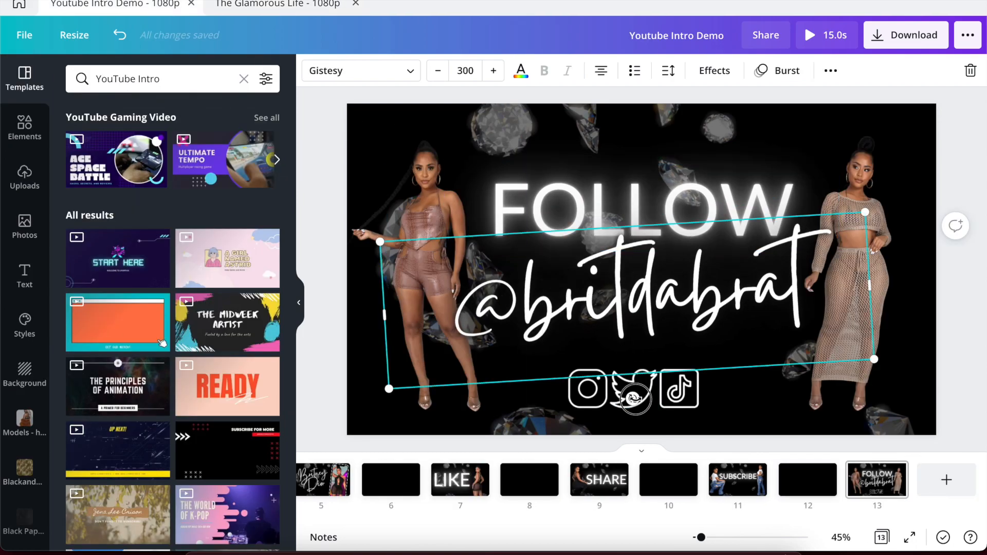
drag(637, 398, 636, 401)
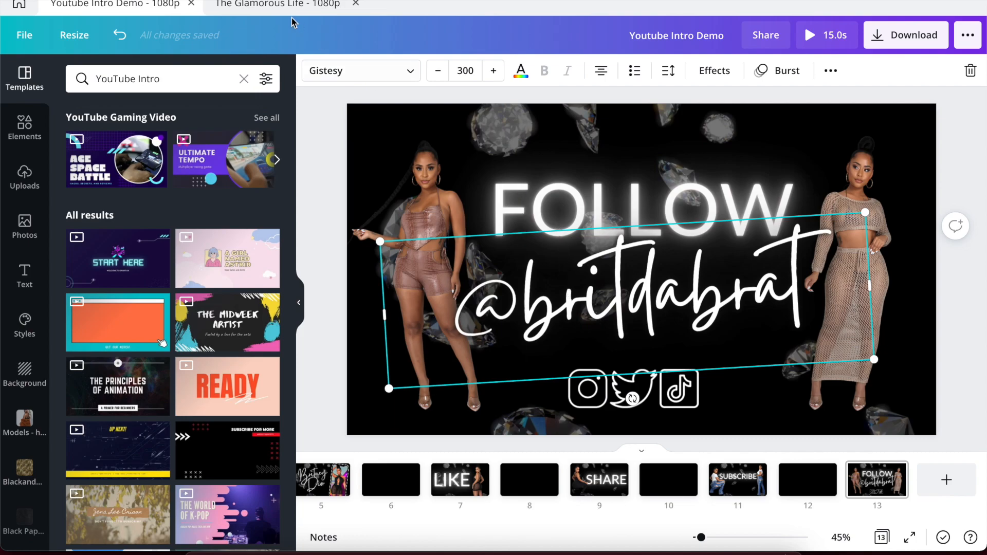
click(280, 3)
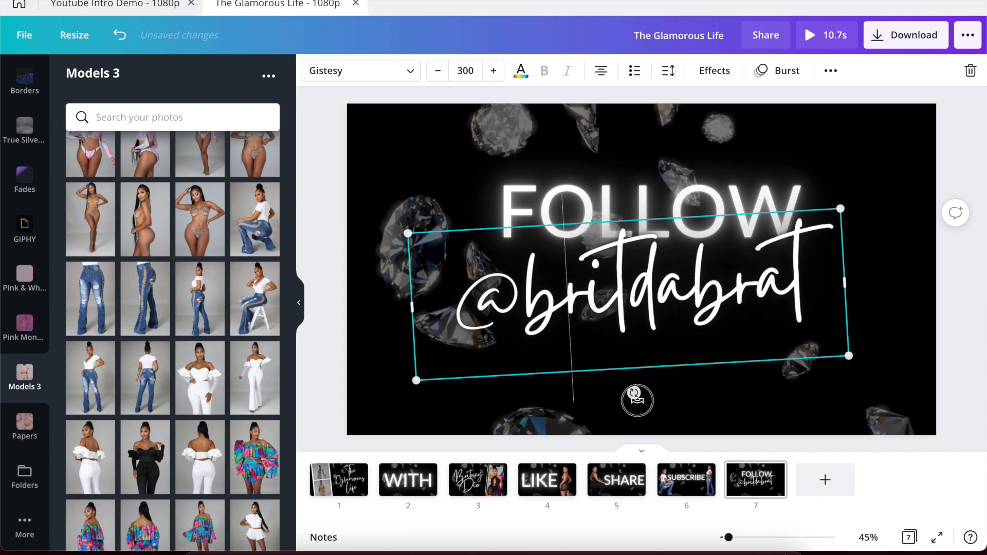
drag(639, 400, 639, 400)
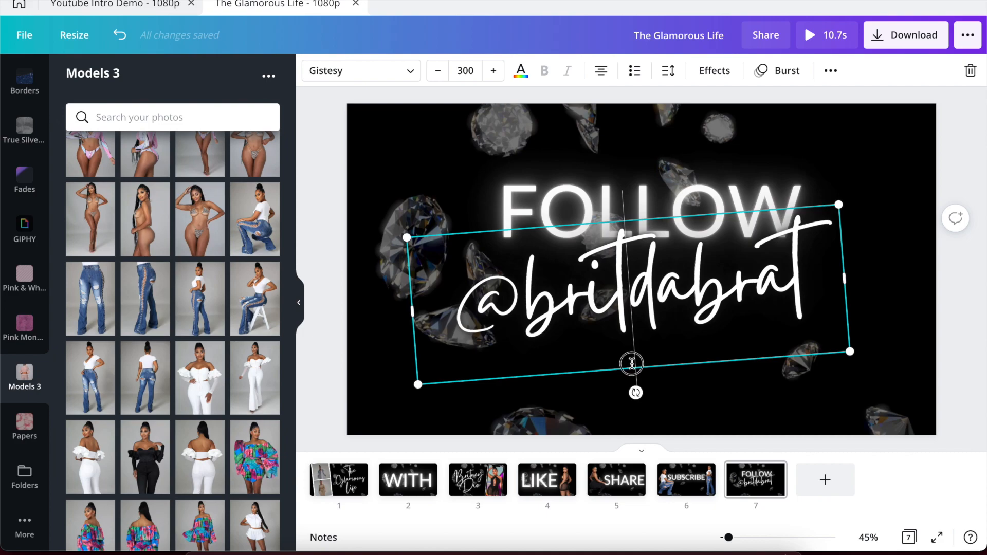
click(649, 398)
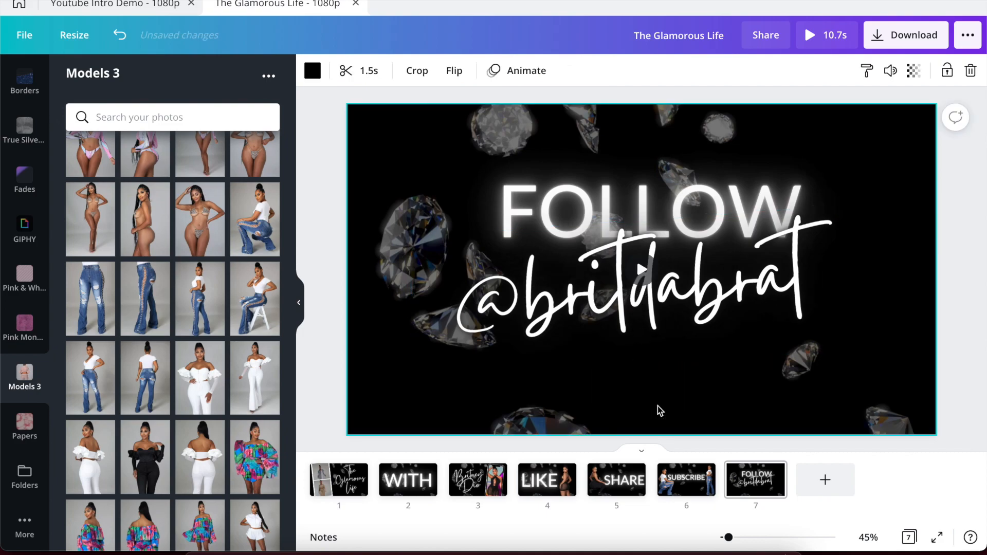
drag(624, 335, 619, 341)
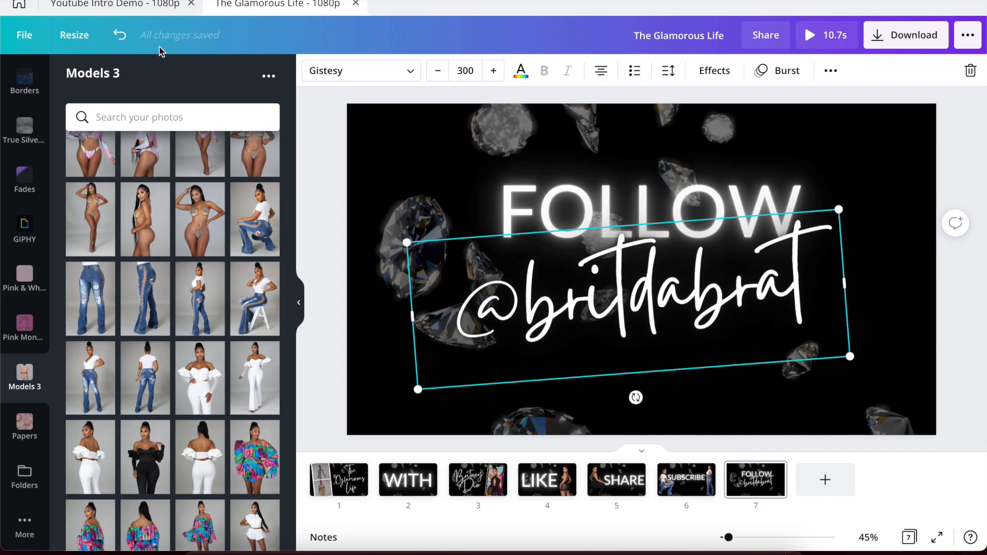
Check the reference intro's Instagram icon on page 13, then bring up The Glamorous Life's Elements library.
click(128, 6)
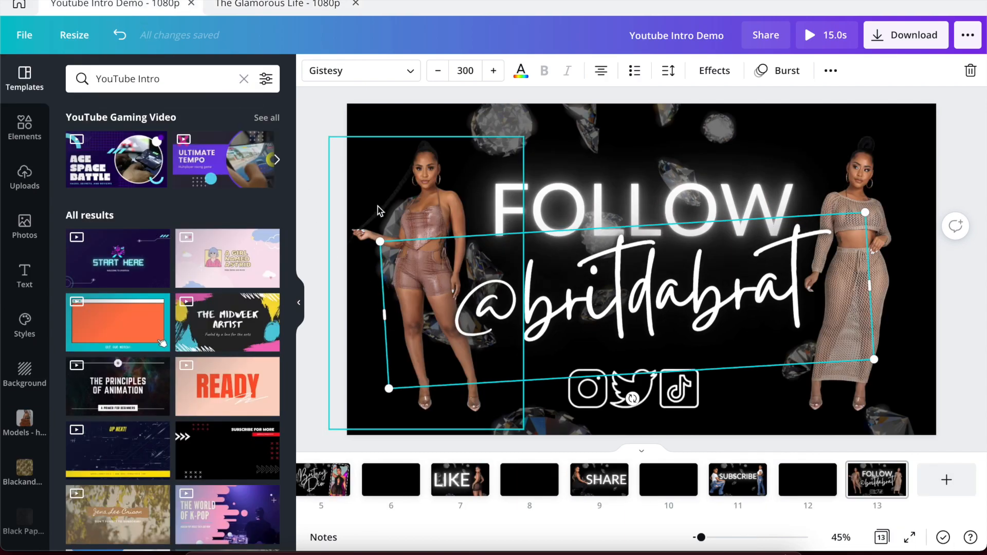
click(590, 401)
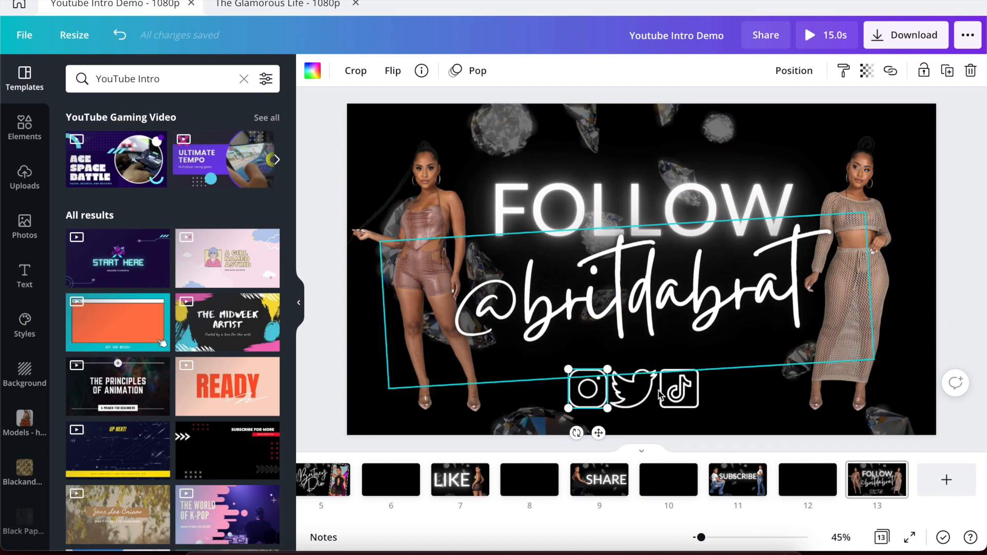
click(261, 6)
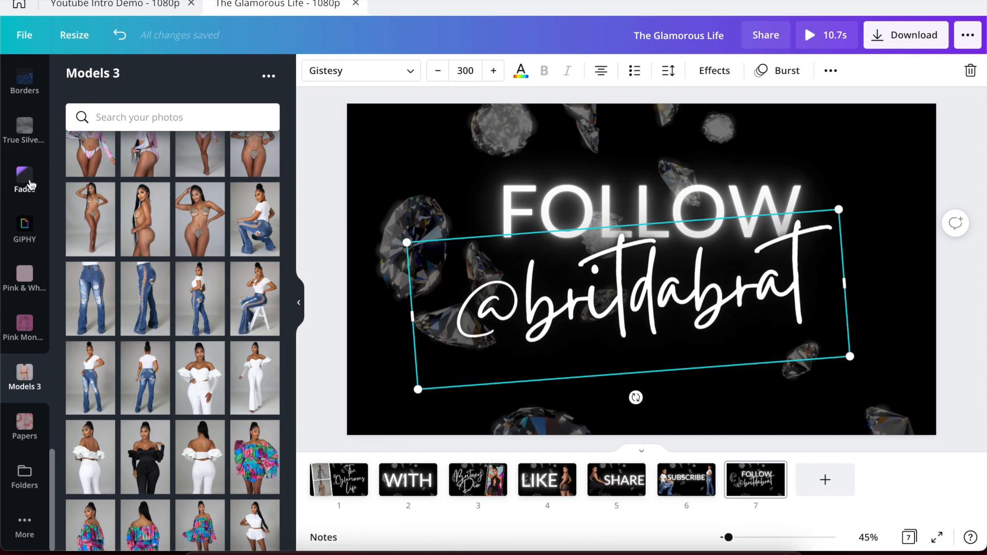
scroll(23, 169, down, 6)
scroll(26, 155, up, 6)
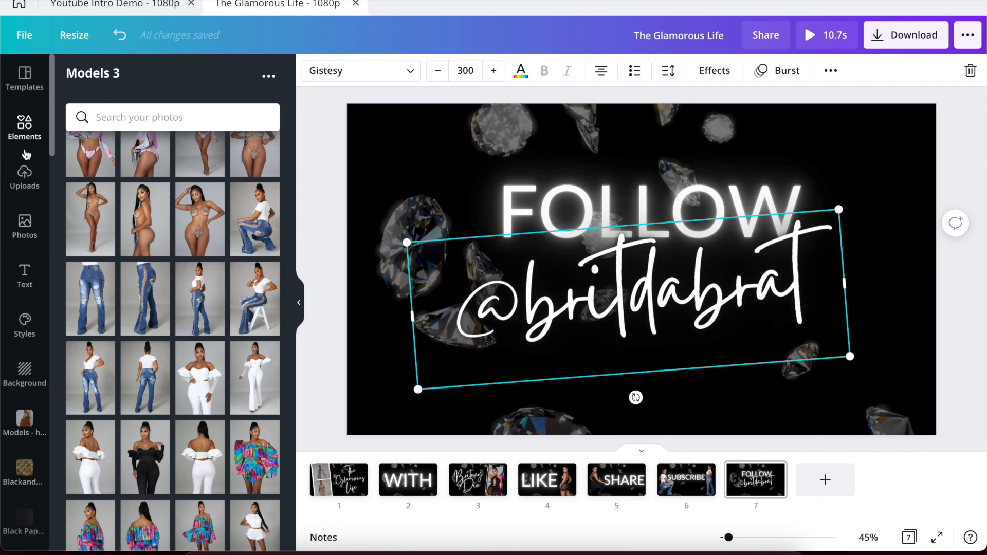
click(24, 134)
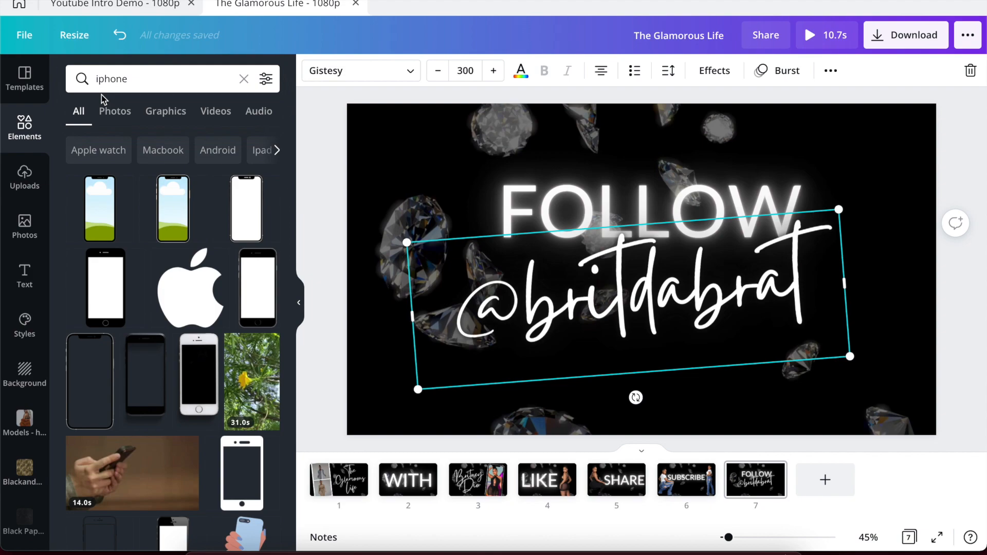
Add the outline Instagram icon from an 'instagram' element search and make it white.
click(124, 78)
double_click(123, 78)
text(i)
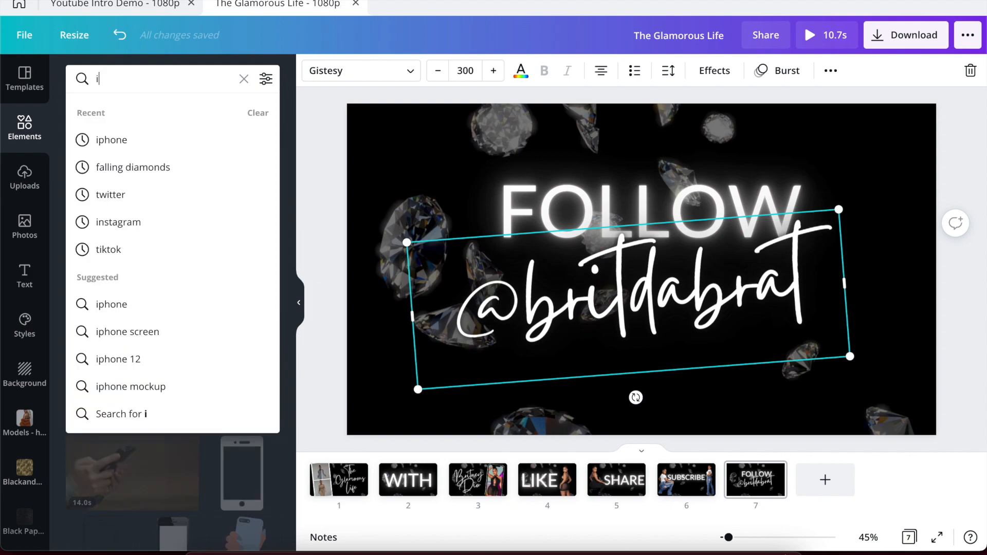
text(nstagram)
key(Return)
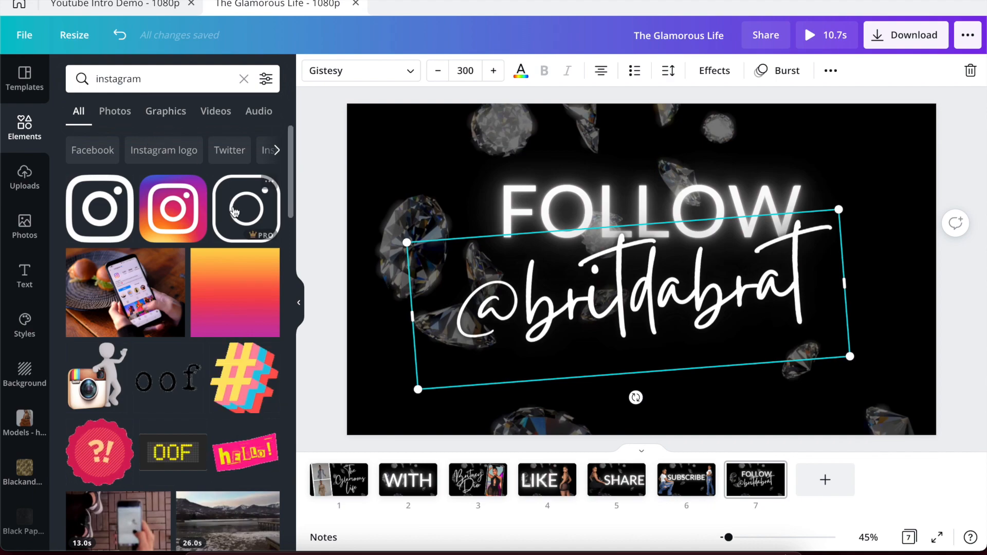
click(234, 205)
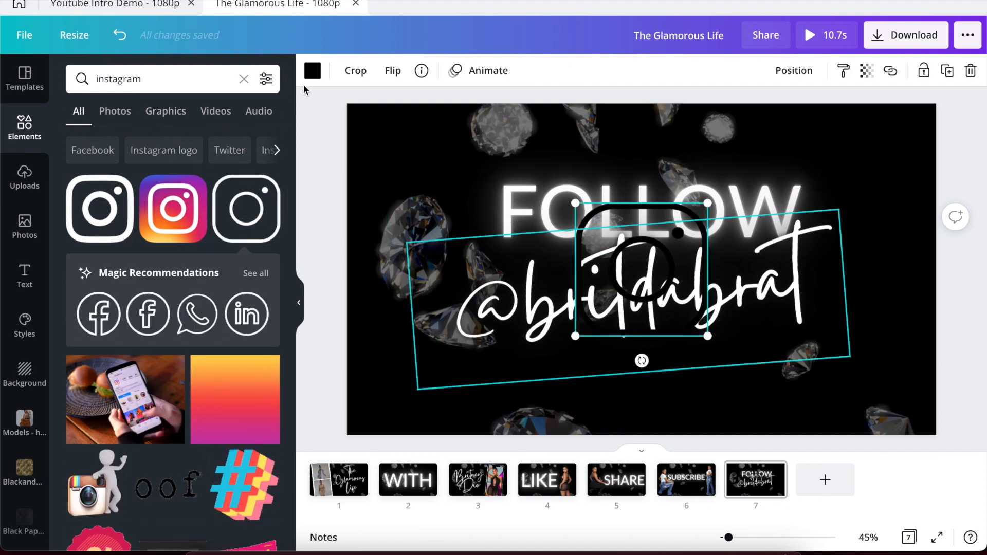
click(312, 71)
click(118, 179)
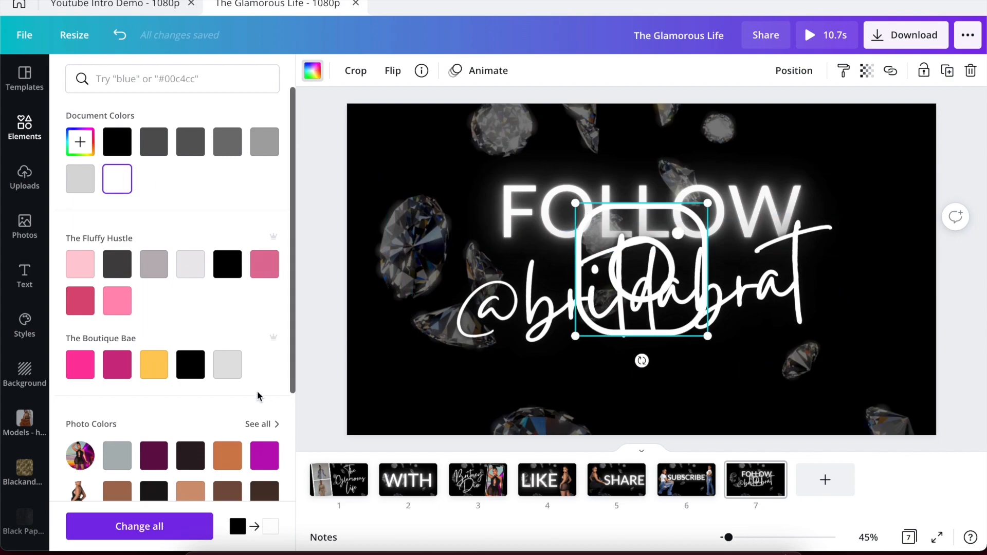
Place the Instagram icon below the handle, shrunk to 232×232, and clear the search term.
drag(598, 284, 520, 363)
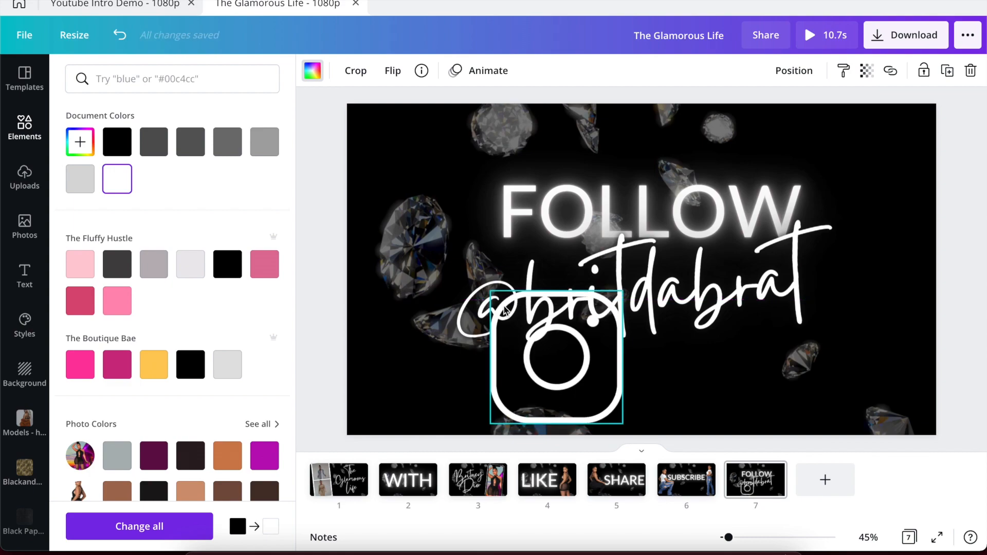
drag(505, 312, 563, 369)
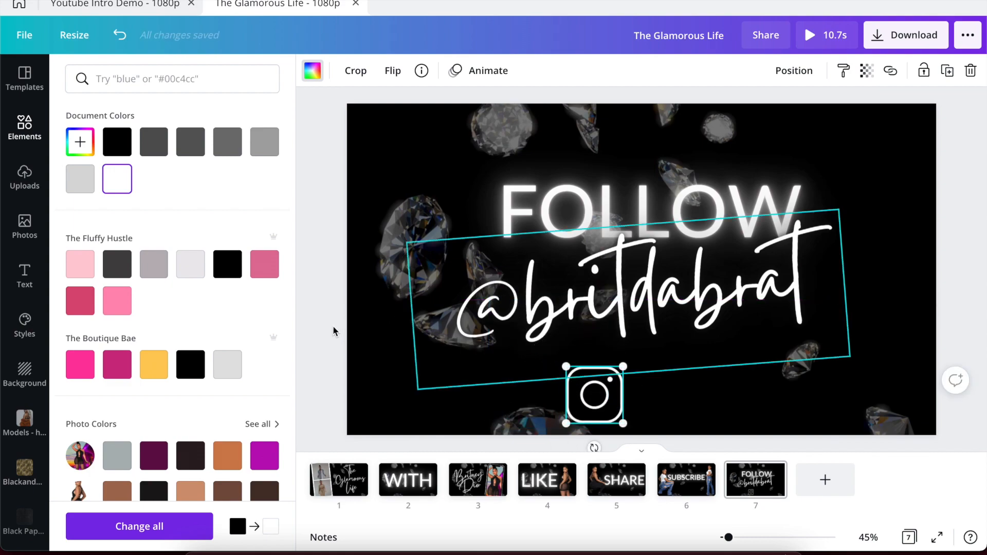
click(24, 127)
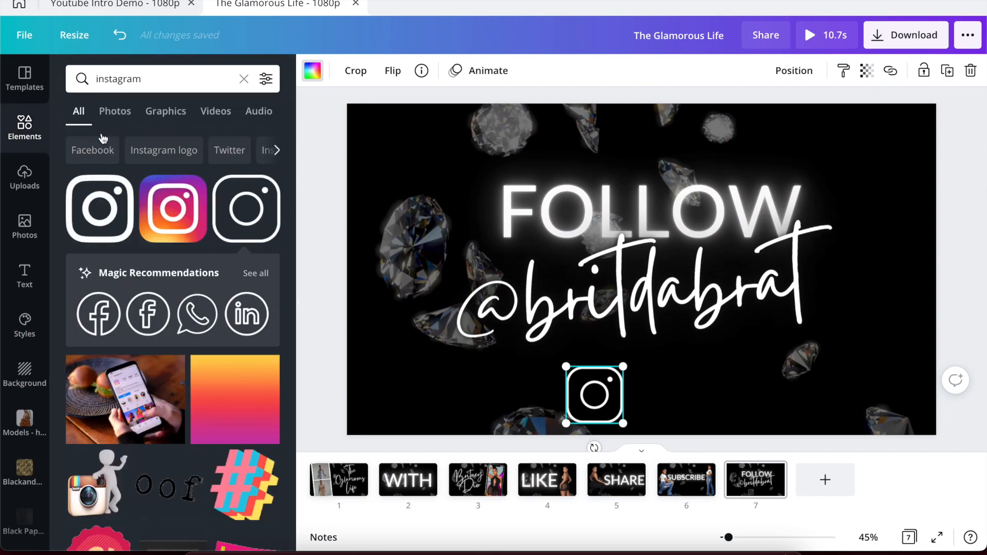
click(118, 78)
double_click(118, 78)
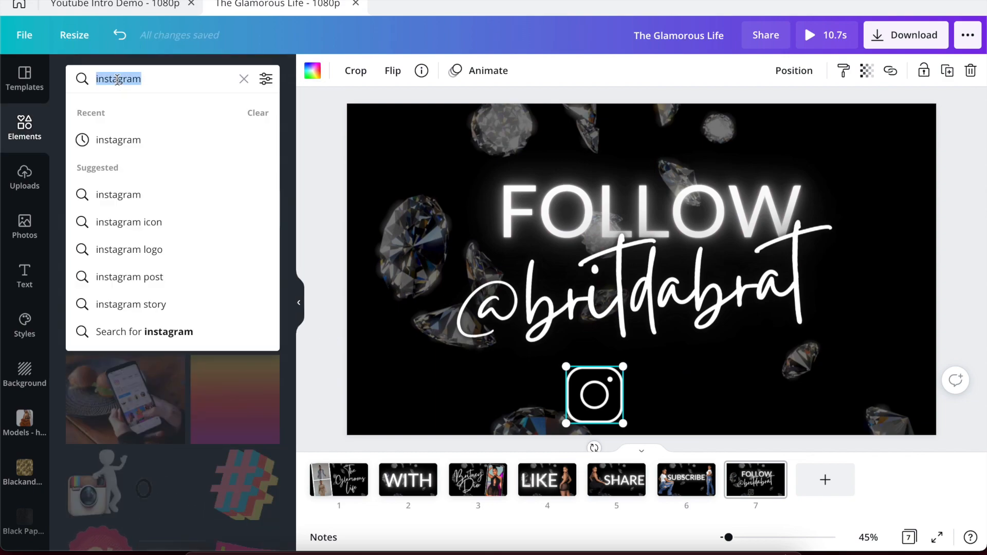
Add a white outline Twitter bird from a 'twitter' search, placed beside and sized like Instagram.
text(tr)
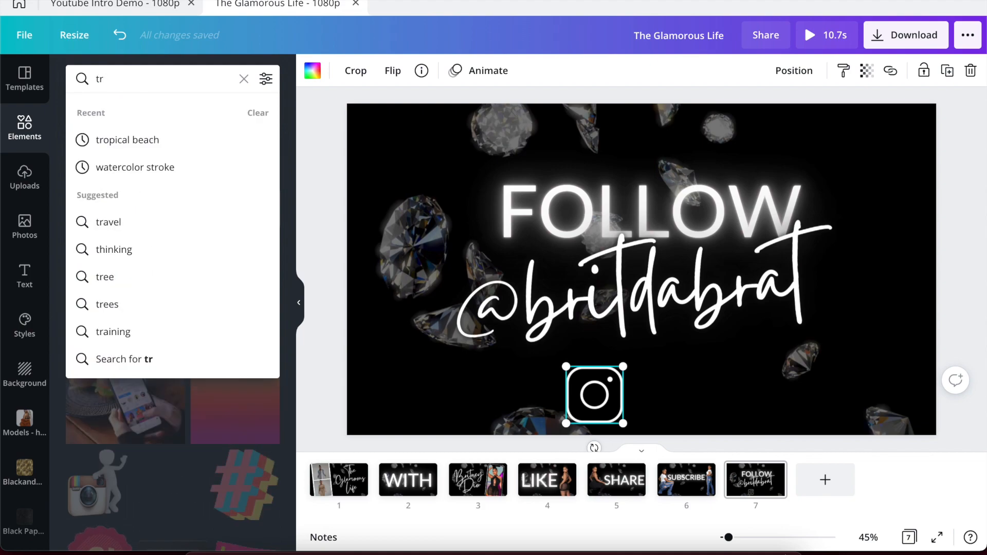
key(BackSpace)
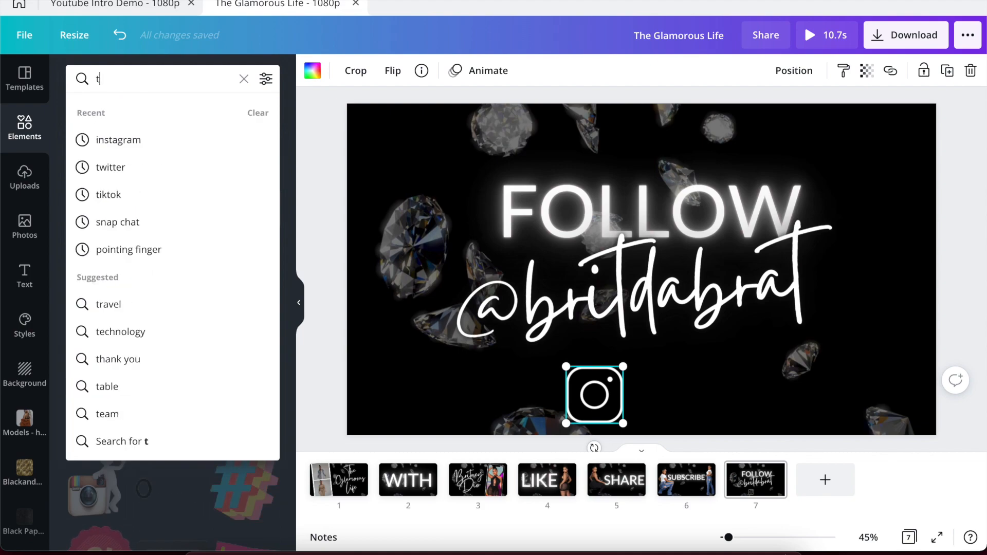
text(witter)
key(Return)
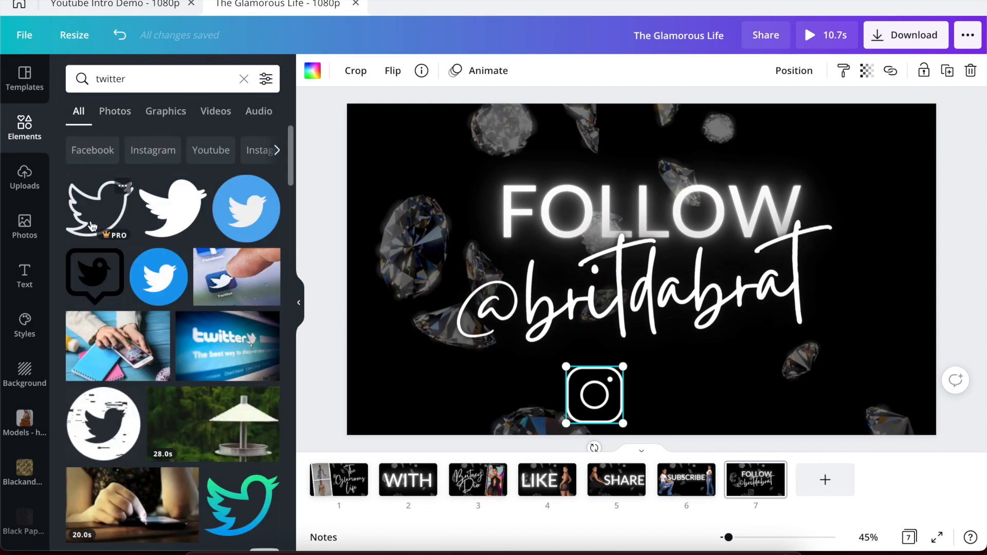
click(108, 216)
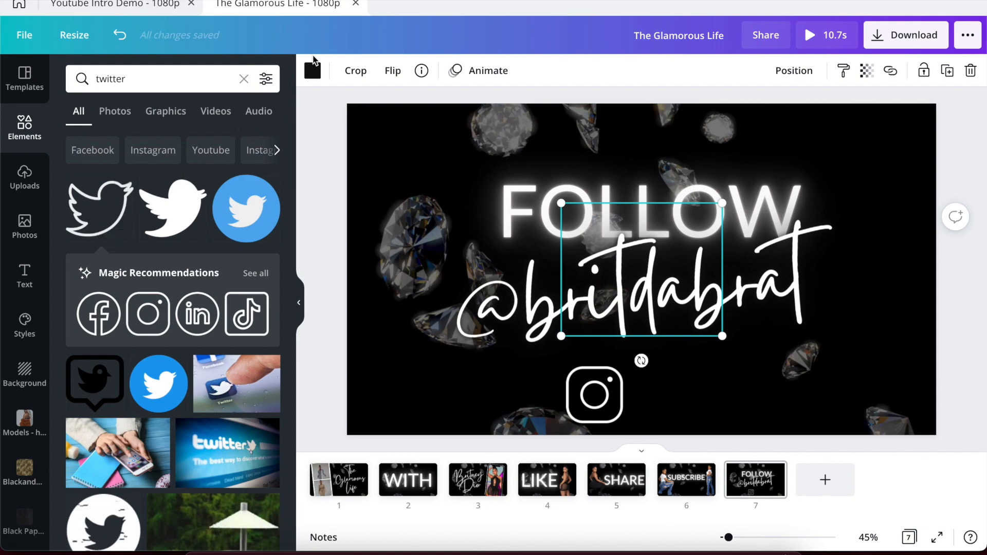
click(312, 70)
click(164, 177)
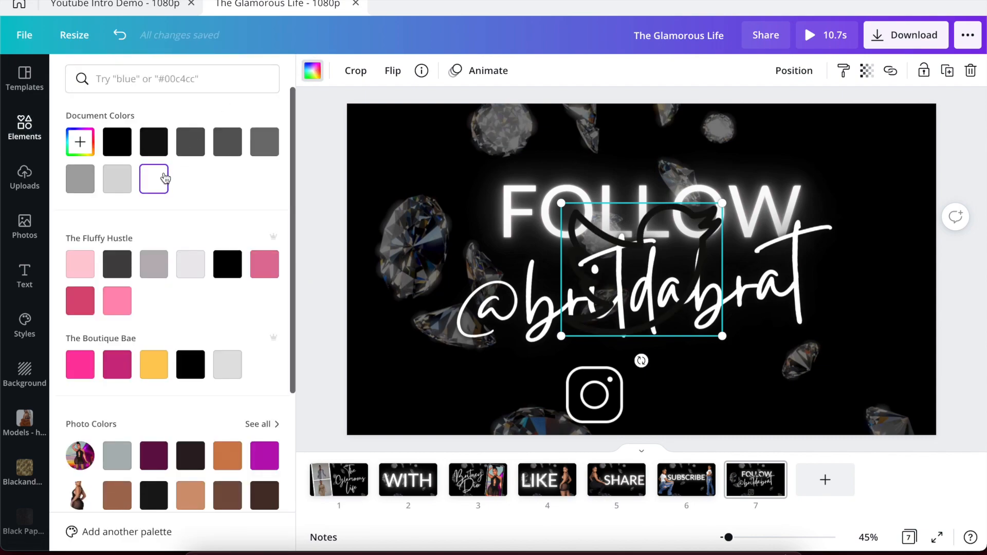
drag(619, 251, 681, 340)
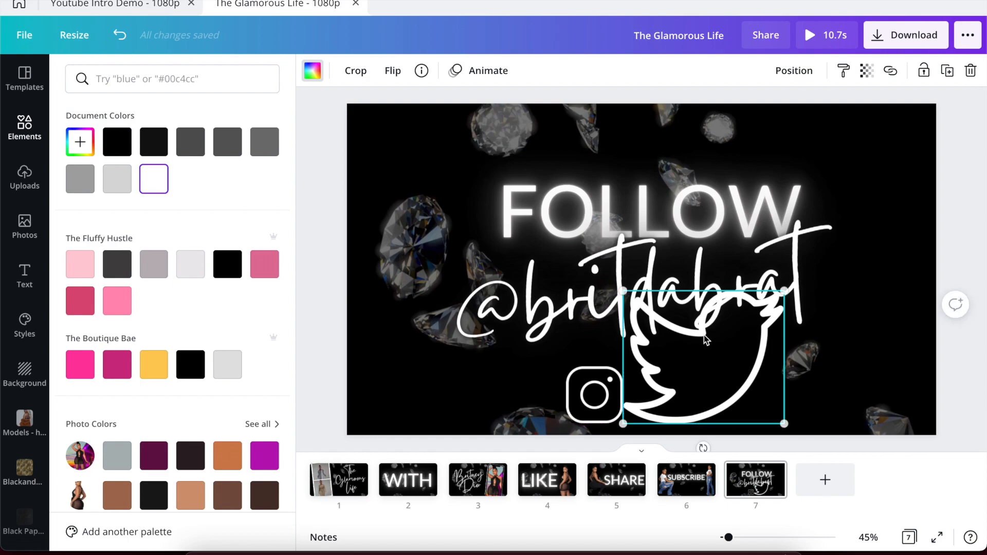
drag(785, 293, 695, 375)
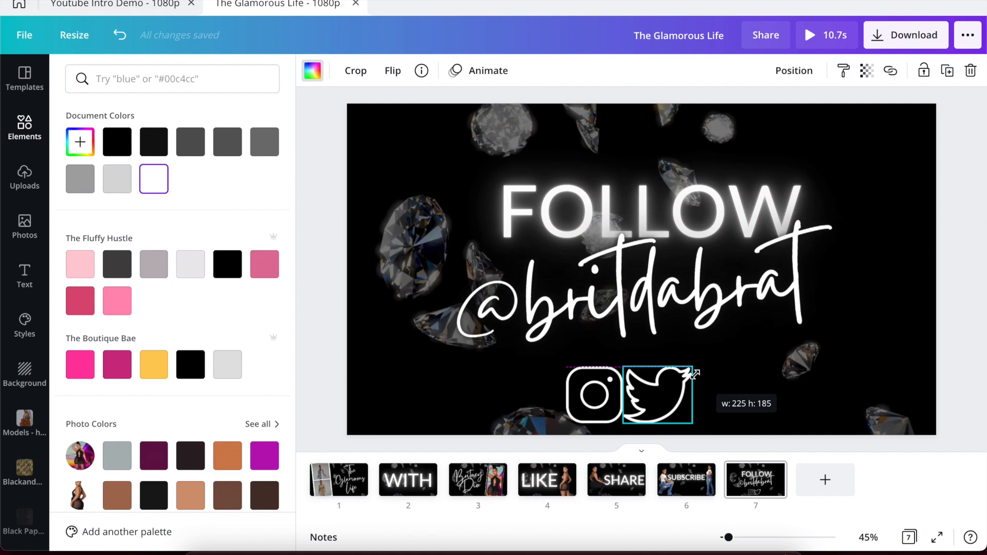
click(527, 390)
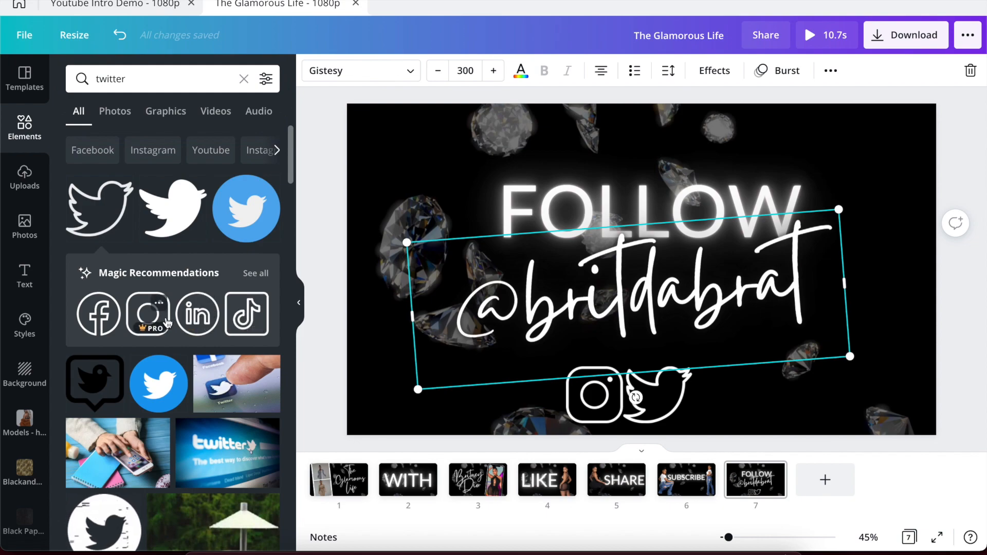
Add a white TikTok icon right of the Twitter bird, shrunk to 198×198.
click(241, 316)
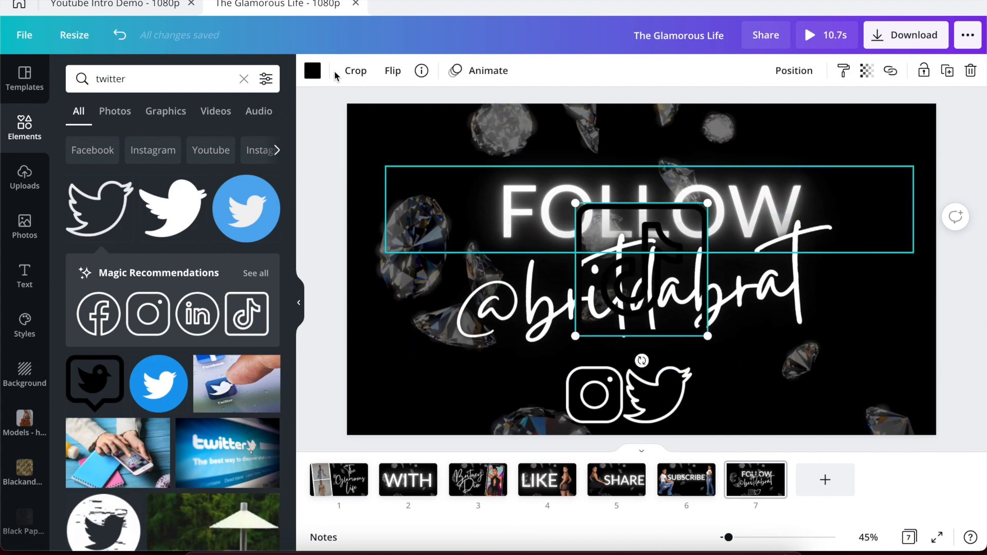
click(313, 71)
click(118, 183)
drag(647, 265, 773, 353)
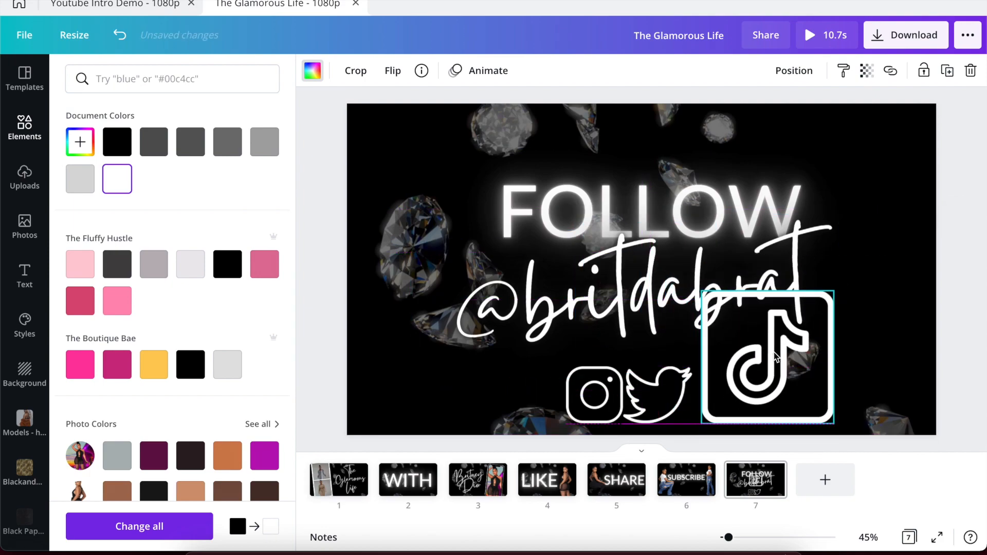
drag(831, 291, 768, 376)
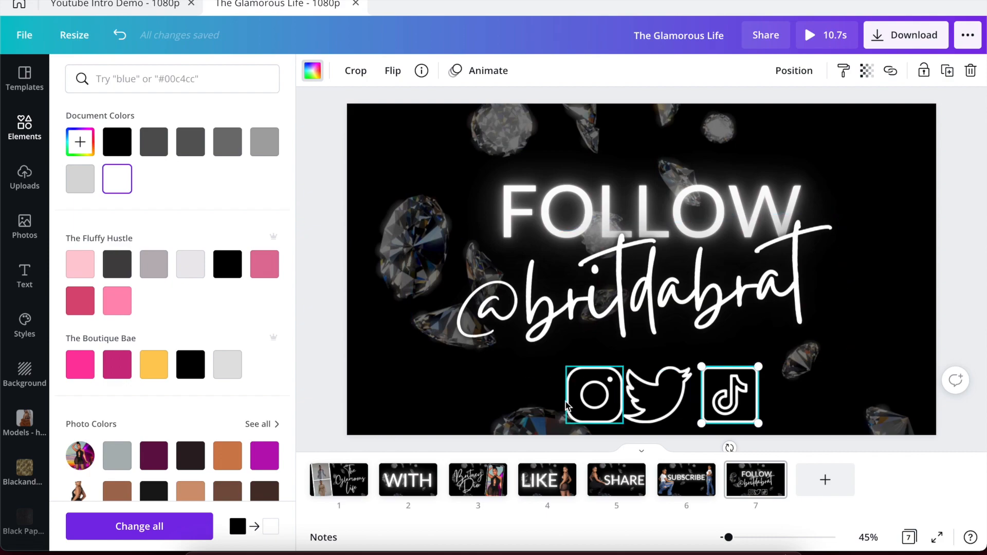
click(524, 411)
click(550, 429)
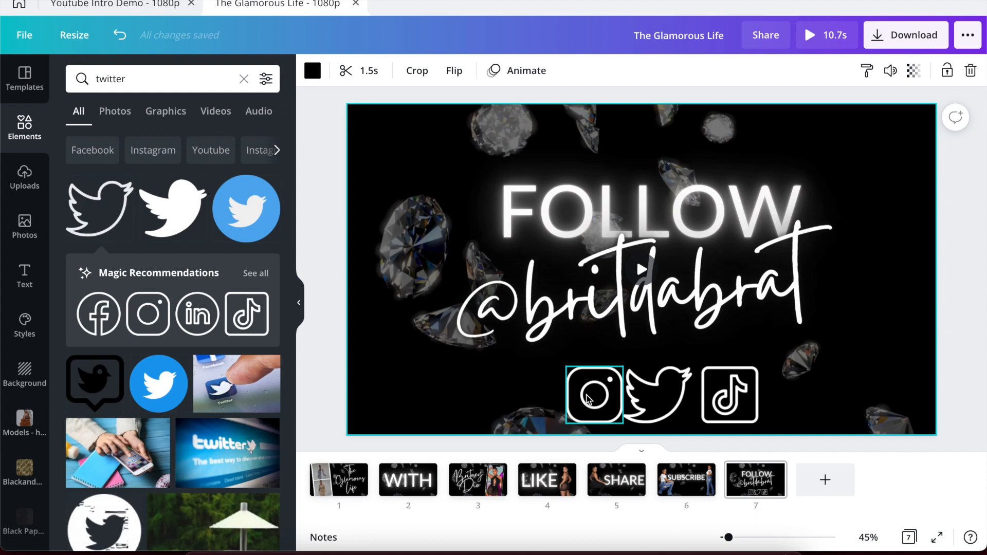
click(602, 398)
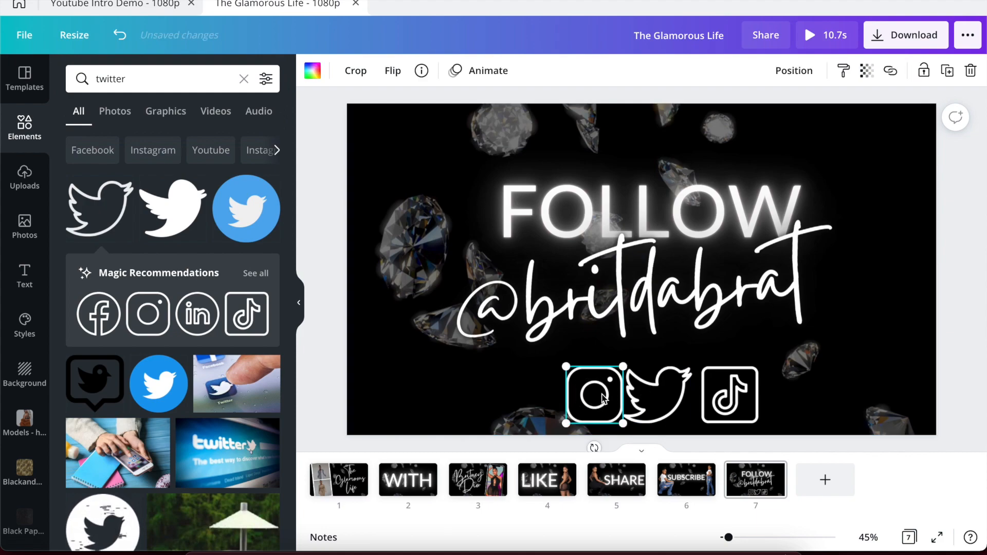
Space the Instagram, Twitter and TikTok icons evenly and group them.
shift+click(649, 392)
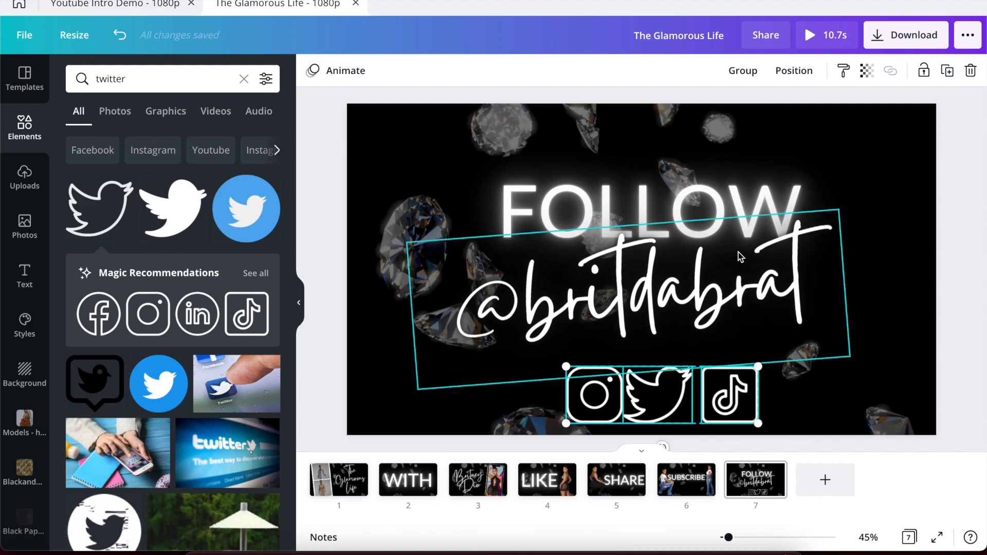
click(794, 72)
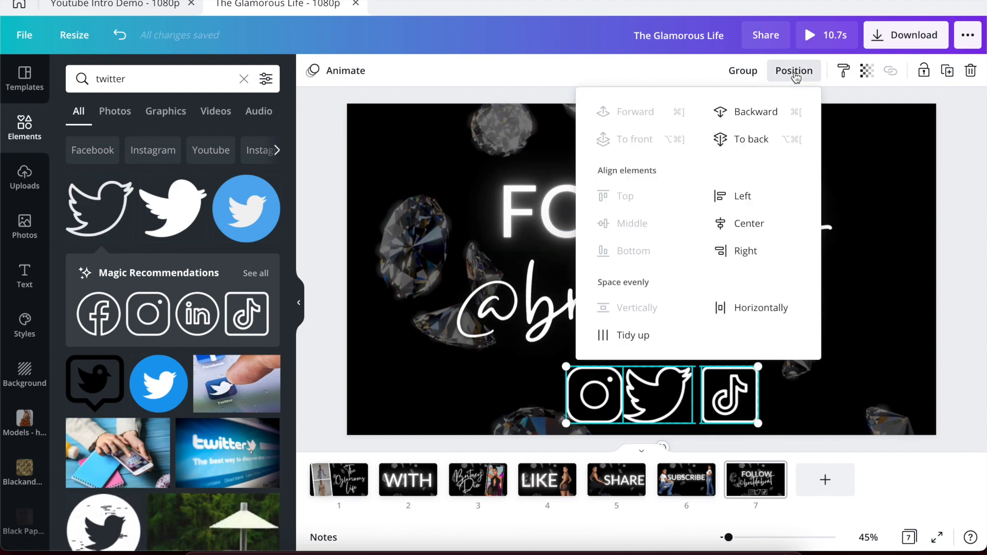
click(643, 335)
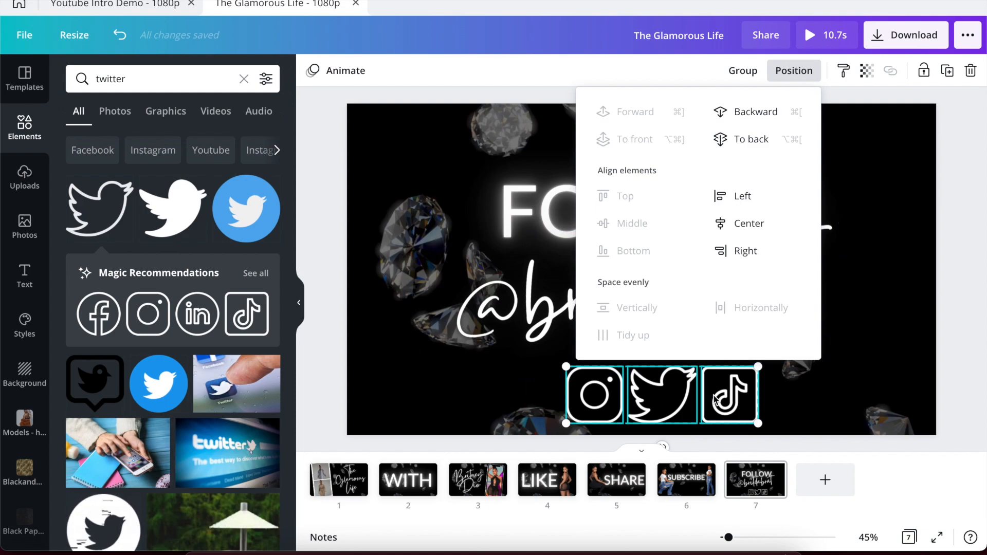
click(737, 72)
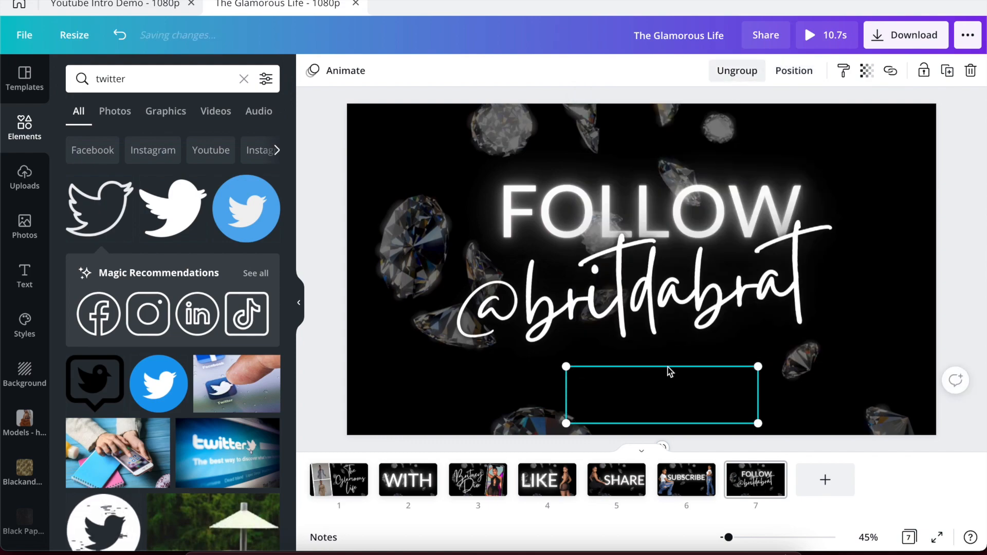
click(669, 401)
drag(669, 403, 644, 402)
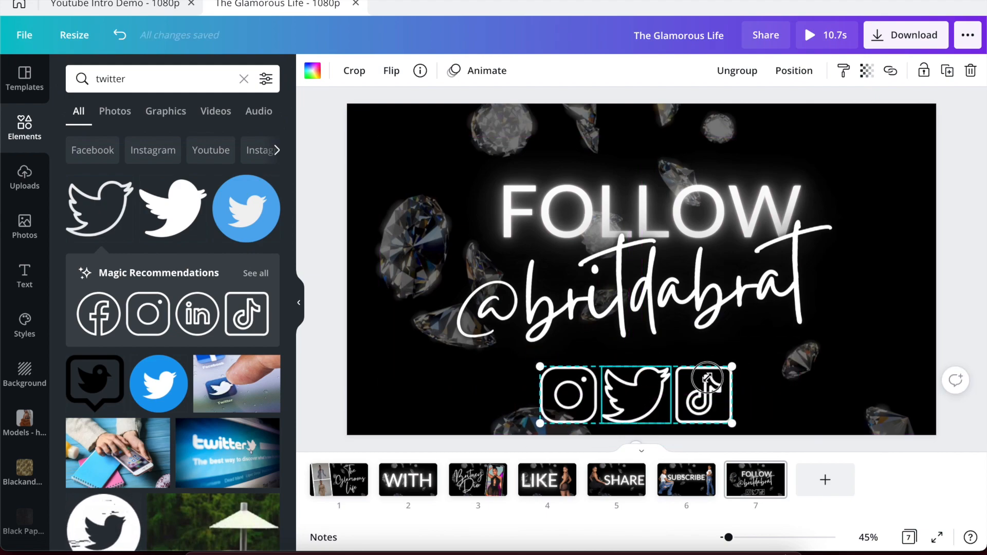
drag(707, 379, 705, 378)
drag(620, 407, 639, 397)
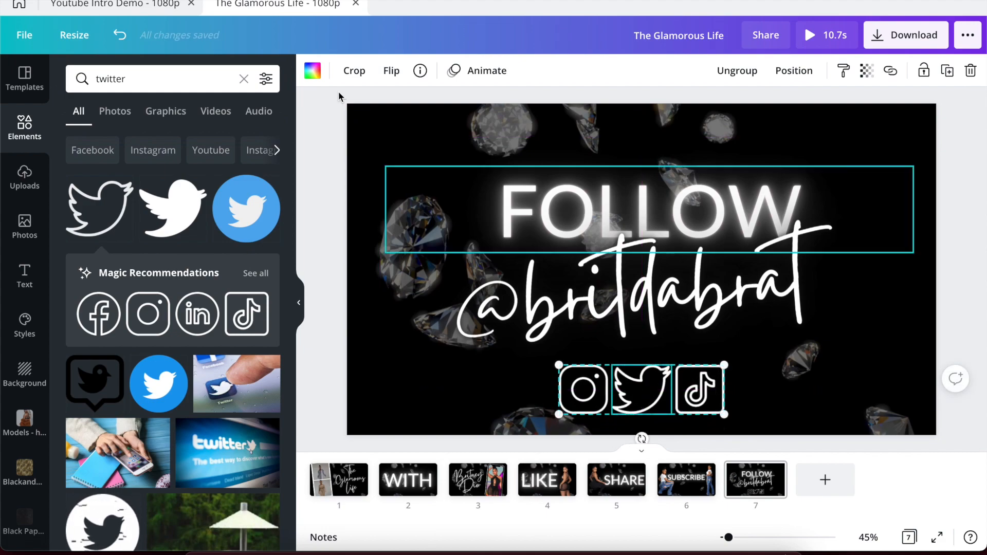
click(114, 5)
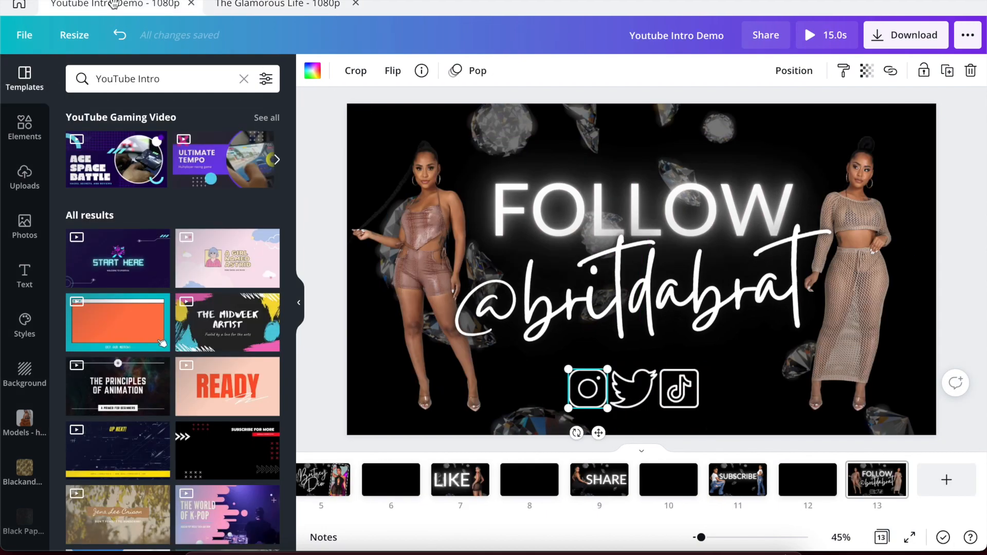
click(267, 12)
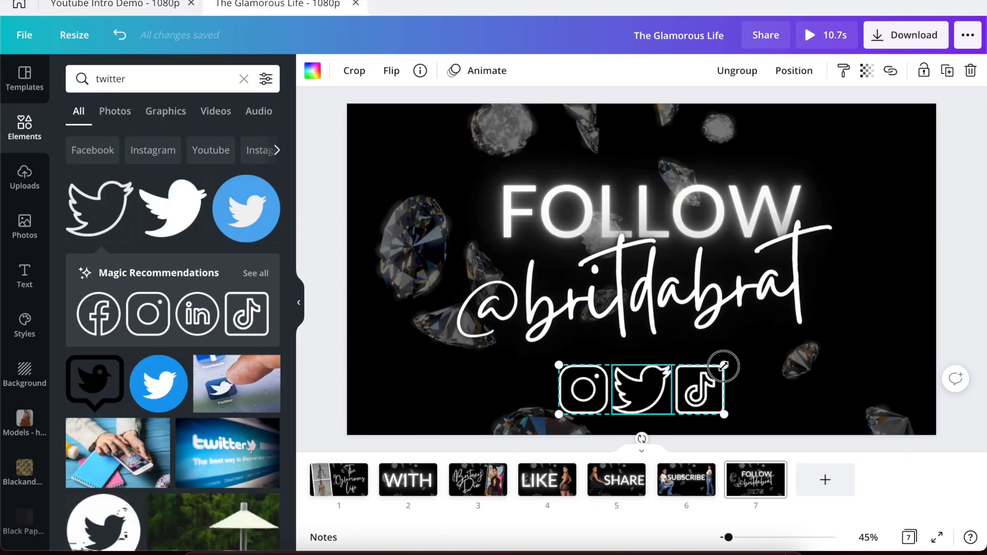
drag(716, 370, 710, 369)
drag(637, 409, 637, 402)
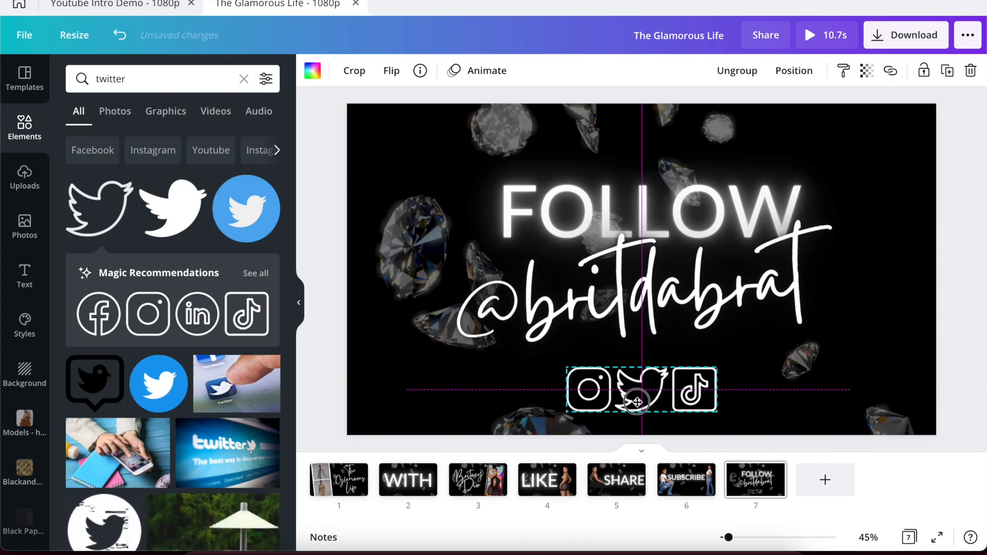
Give the social icon group the Pop animation.
click(389, 297)
click(584, 393)
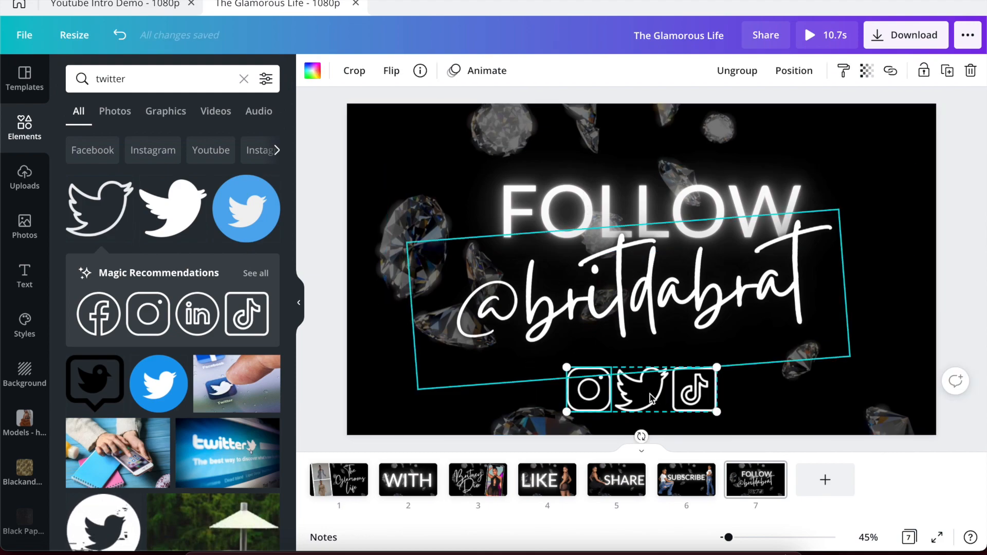
click(470, 75)
click(180, 421)
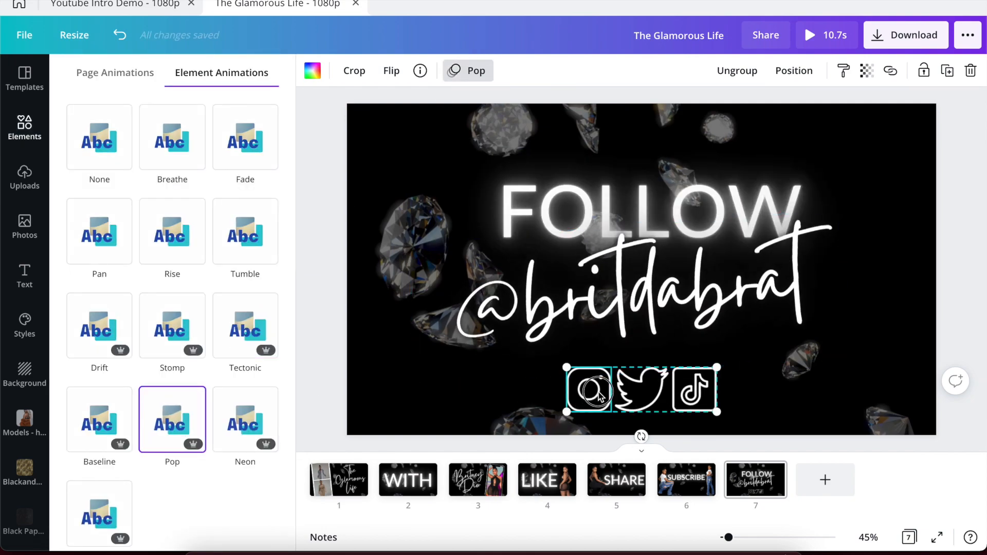
Ungroup the icons and give Instagram, Twitter and TikTok each their own Pop animation.
click(725, 75)
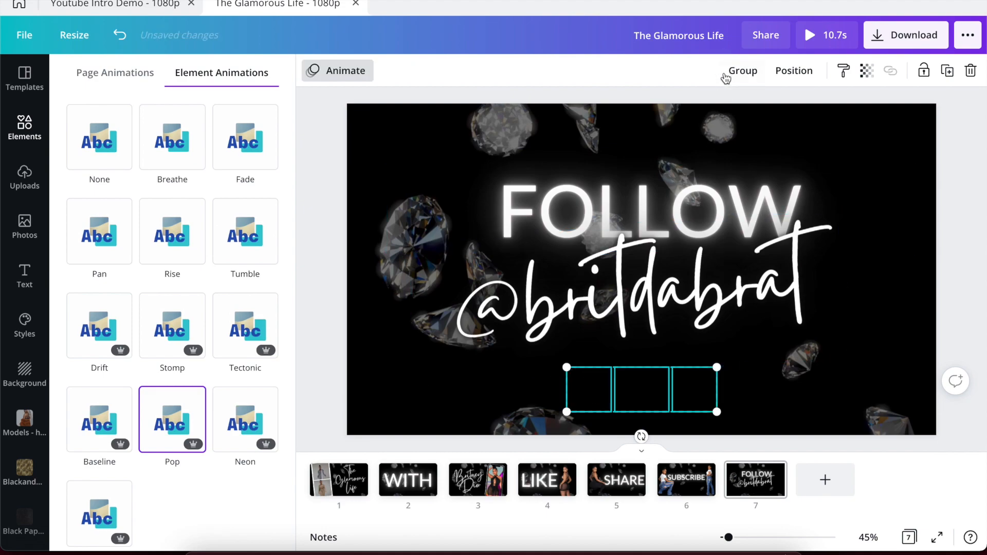
click(512, 408)
click(566, 418)
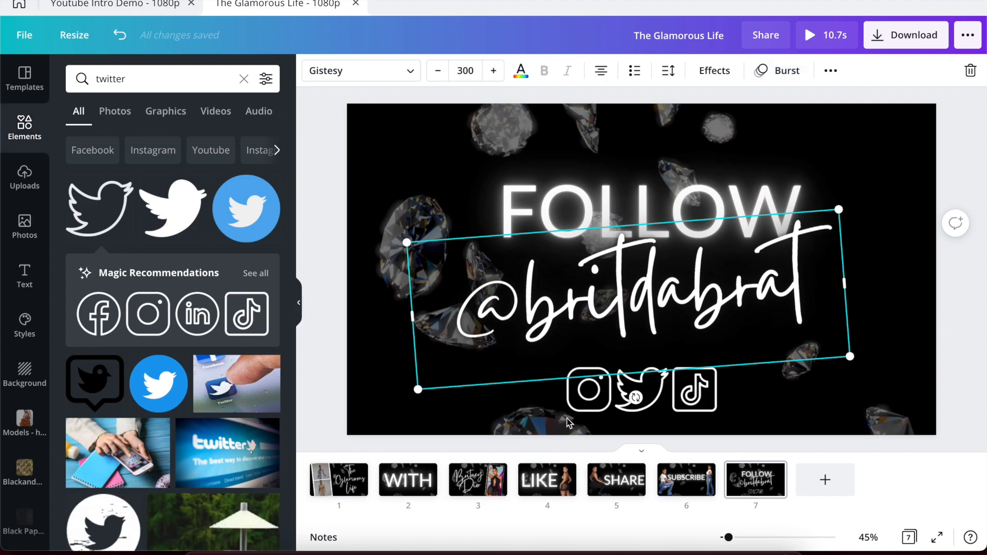
click(589, 405)
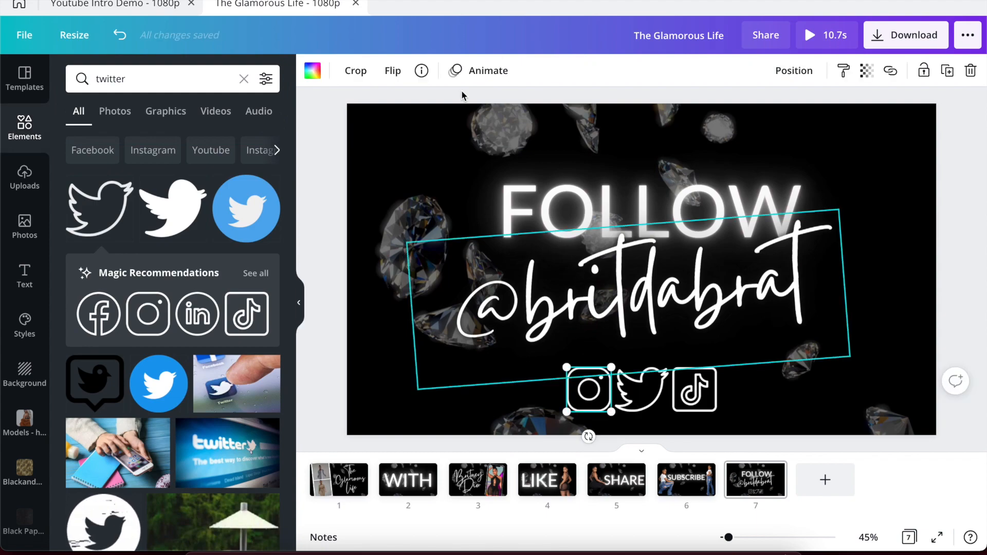
click(468, 71)
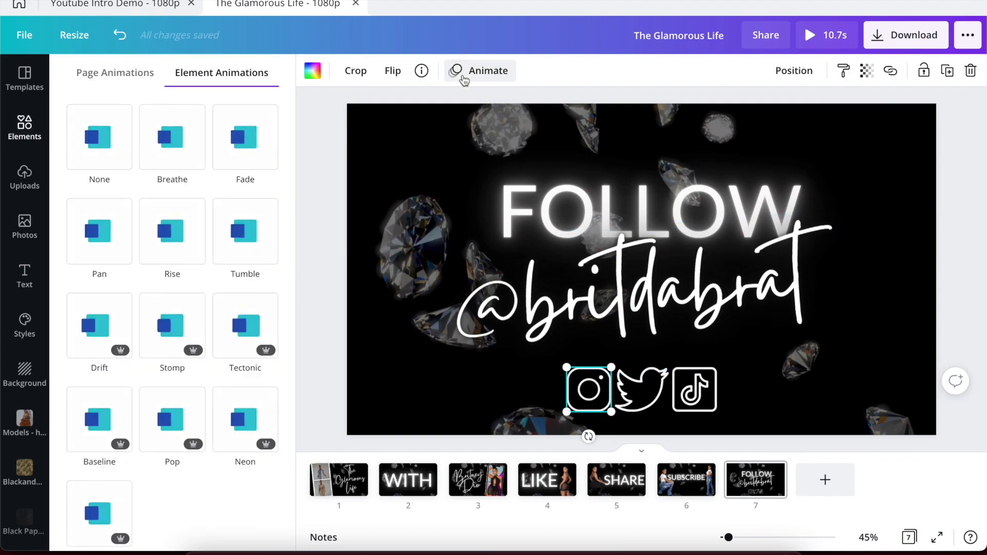
click(175, 408)
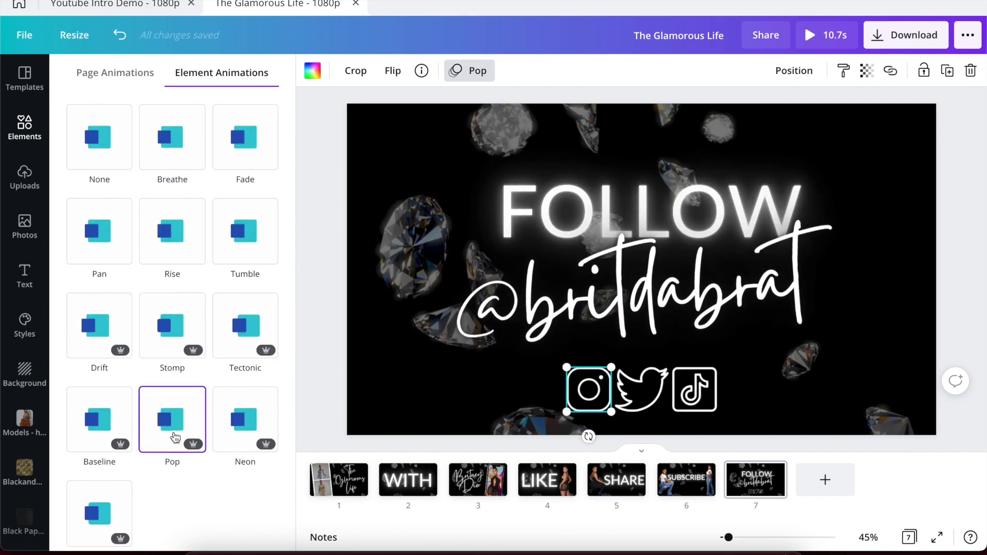
click(168, 443)
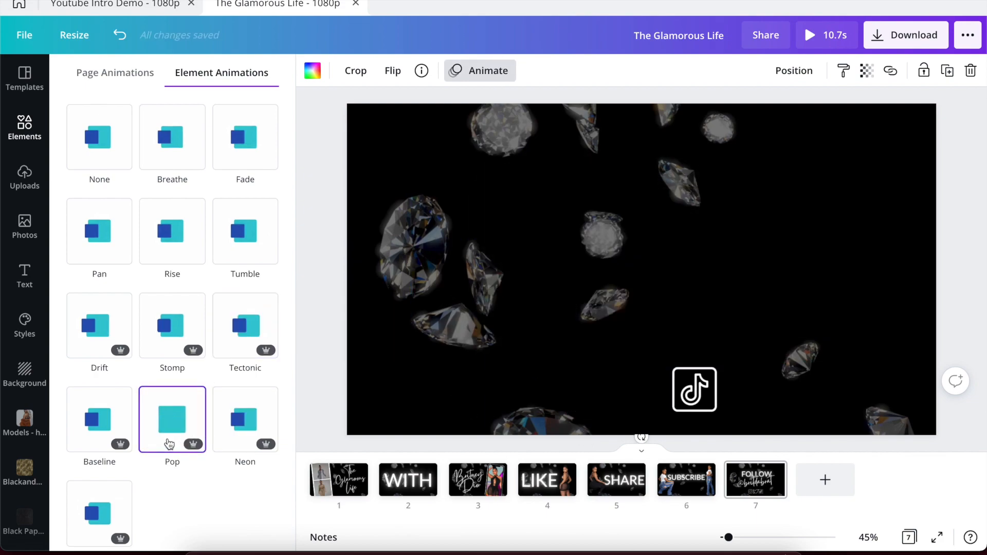
click(693, 400)
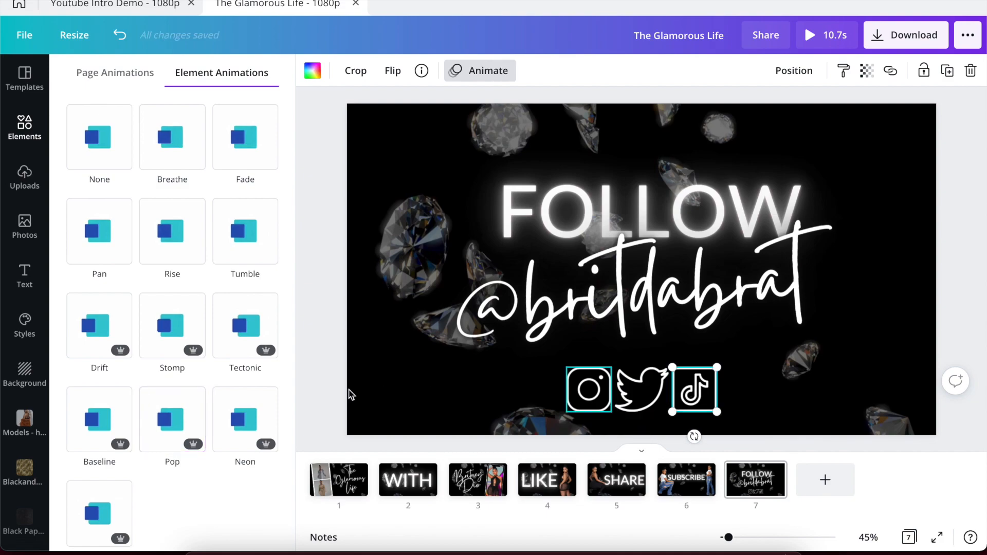
click(181, 432)
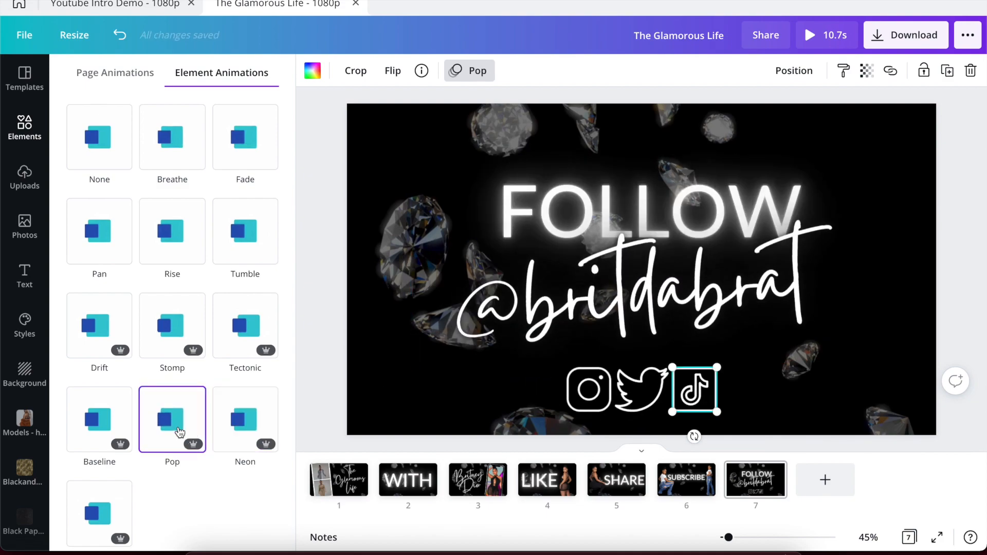
click(331, 334)
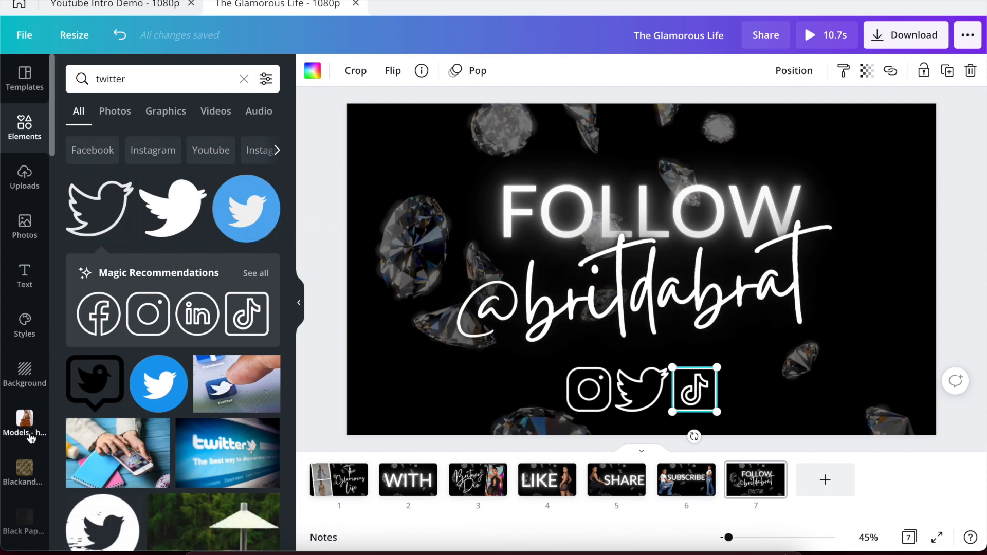
Add the mesh-outfit model photo and a second Models 2 photo at the page's left edge.
scroll(31, 437, down, 10)
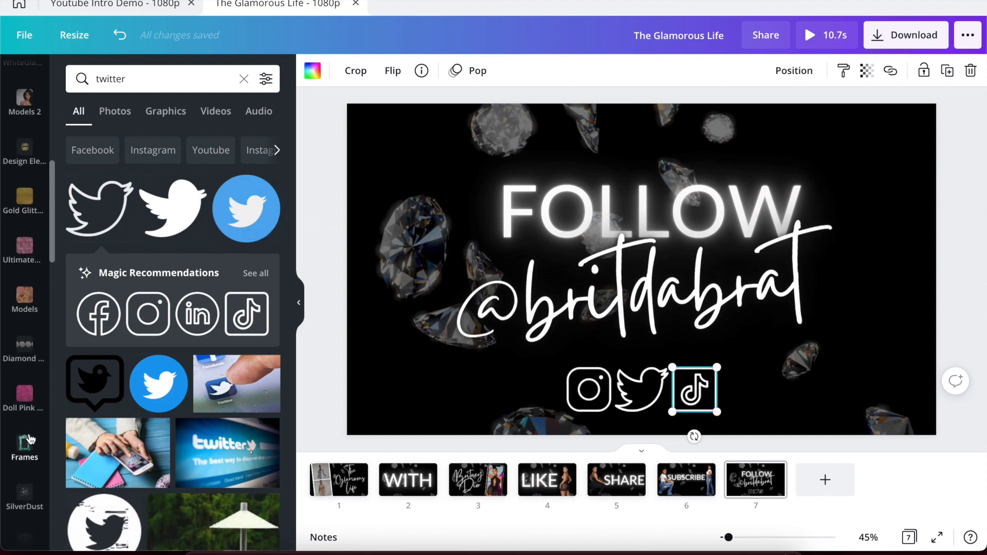
click(21, 115)
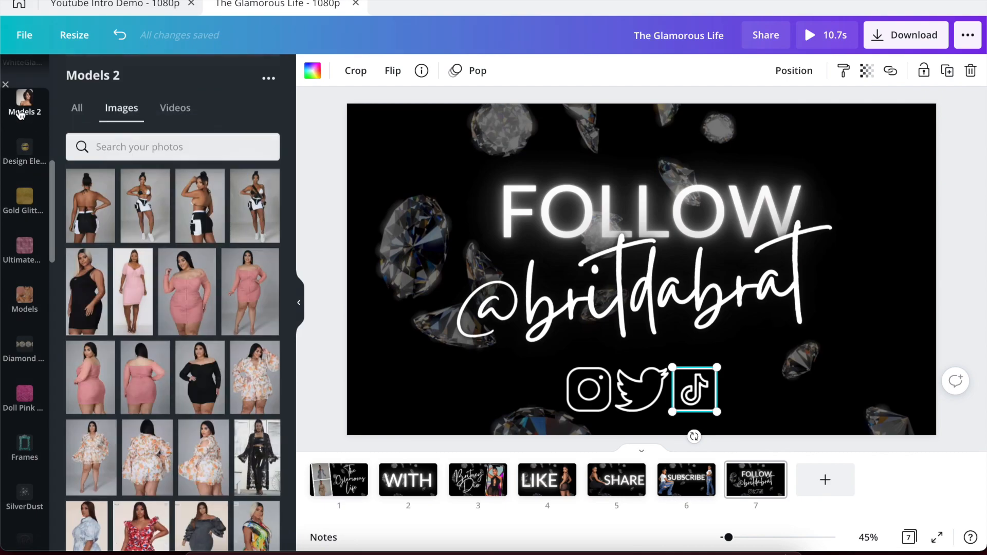
scroll(135, 272, down, 15)
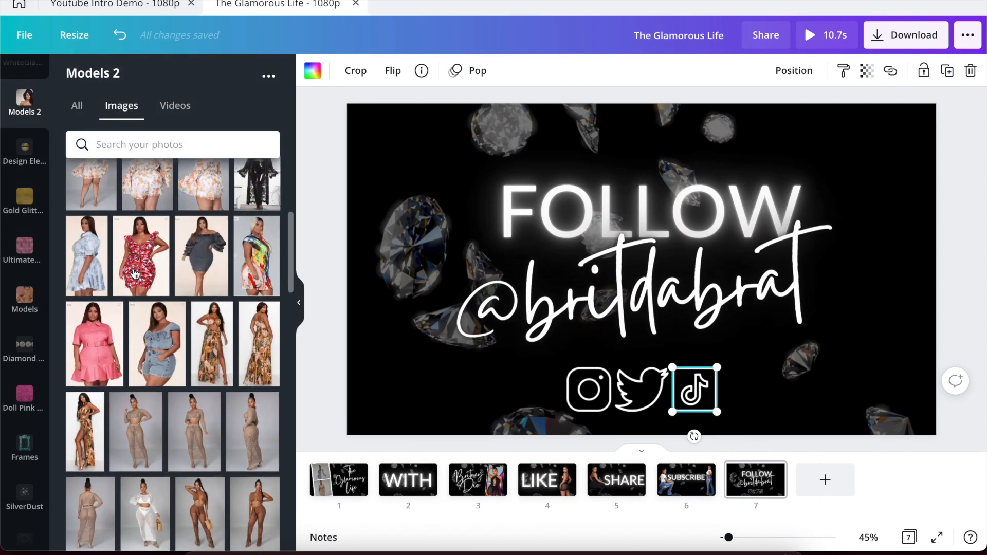
scroll(134, 272, up, 3)
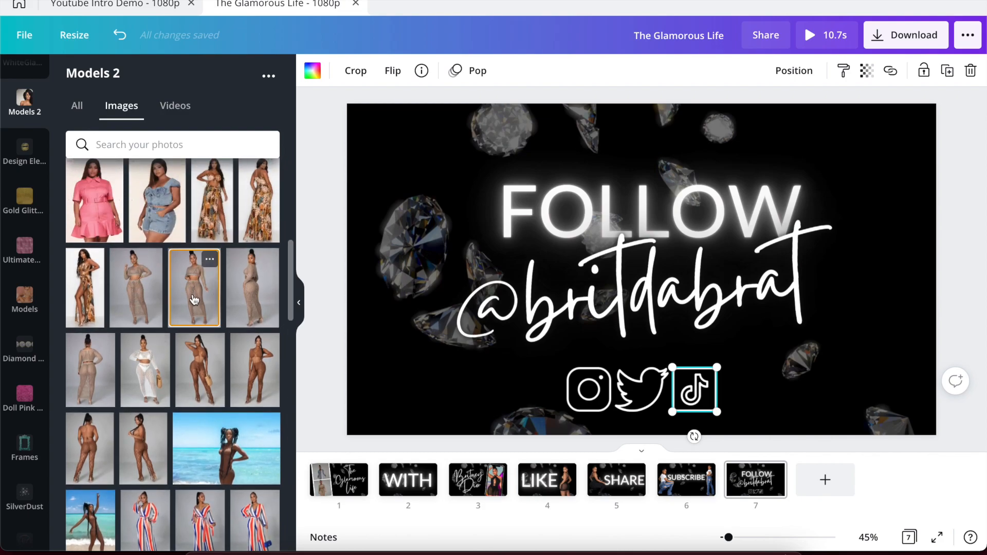
click(194, 299)
scroll(145, 401, down, 10)
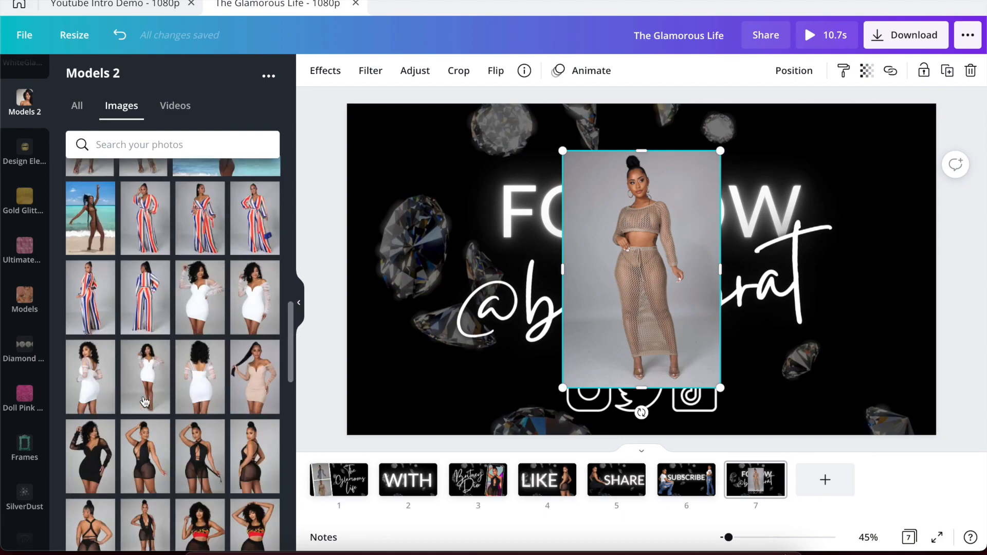
scroll(145, 401, down, 10)
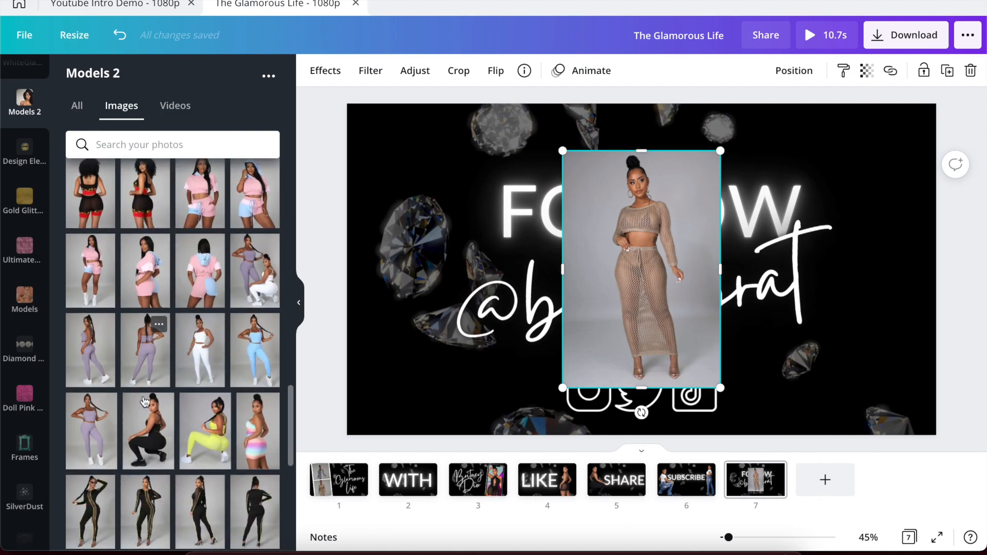
scroll(145, 401, down, 5)
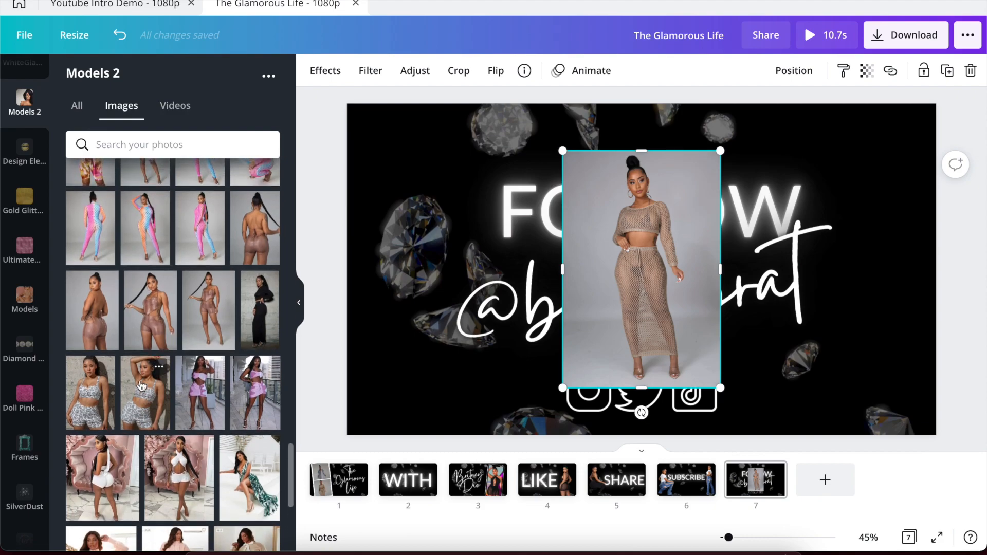
click(195, 313)
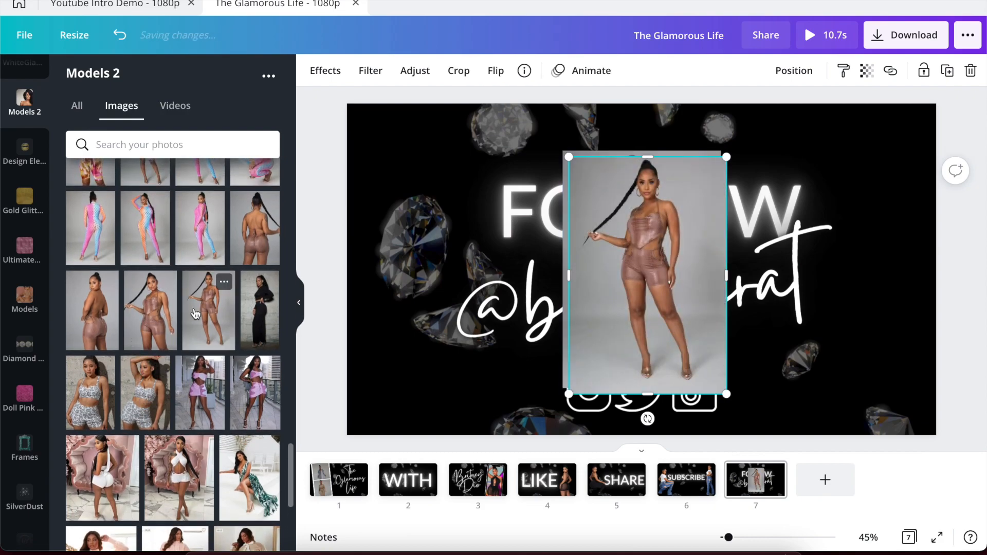
drag(504, 229, 417, 229)
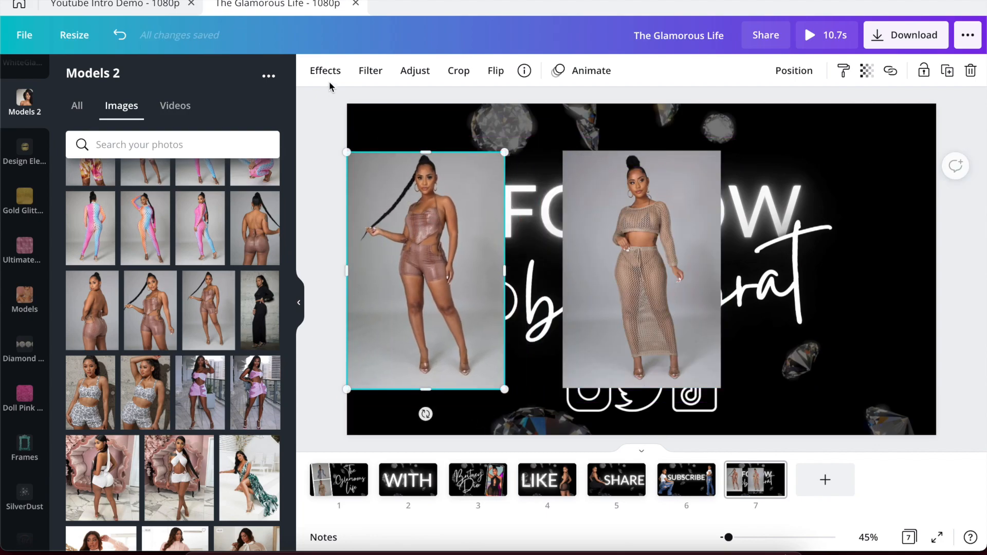
click(321, 72)
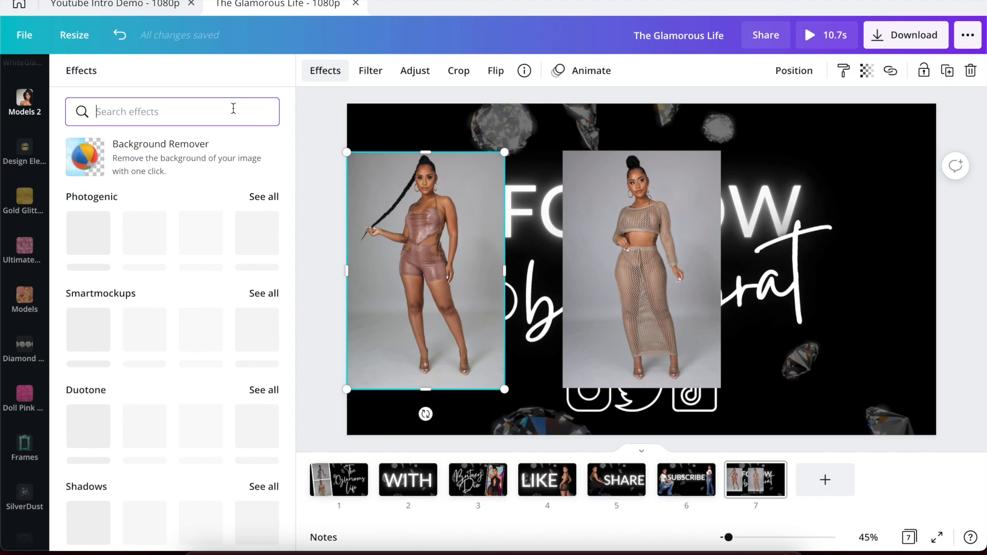
Apply Background Remover to the left model photo so she stands over the diamond background.
click(200, 149)
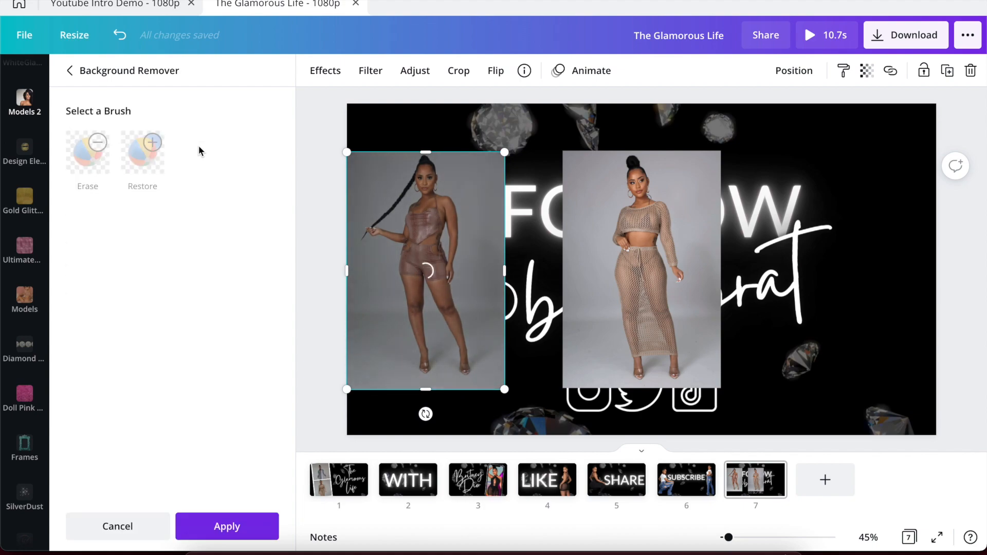
click(206, 528)
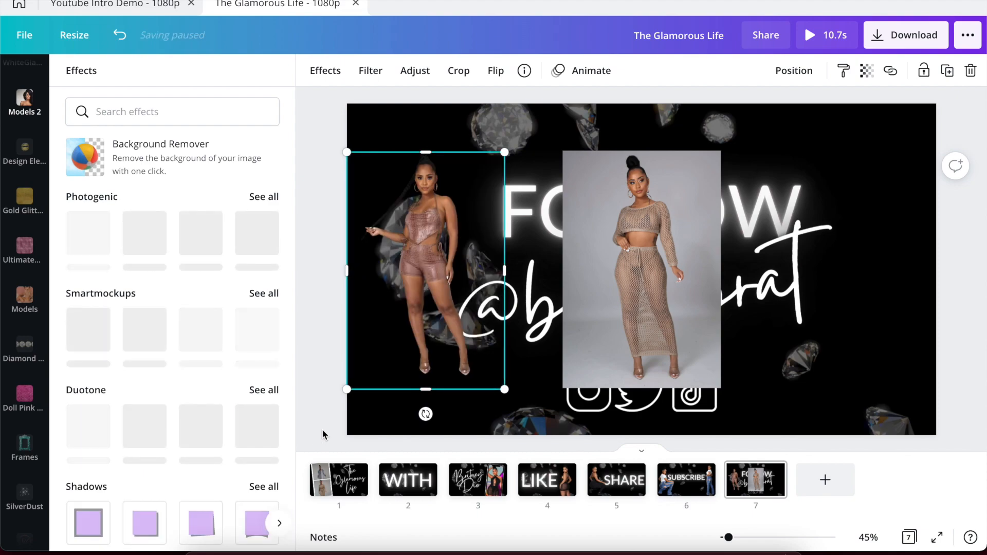
click(320, 433)
Cut out the right mesh-outfit model photo on page 7 with Background Remover.
click(629, 329)
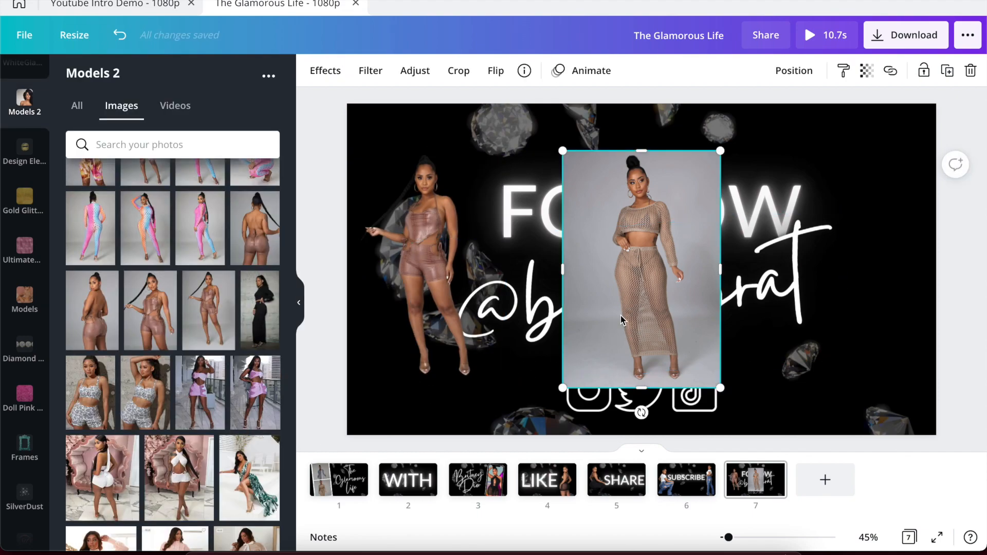
click(323, 74)
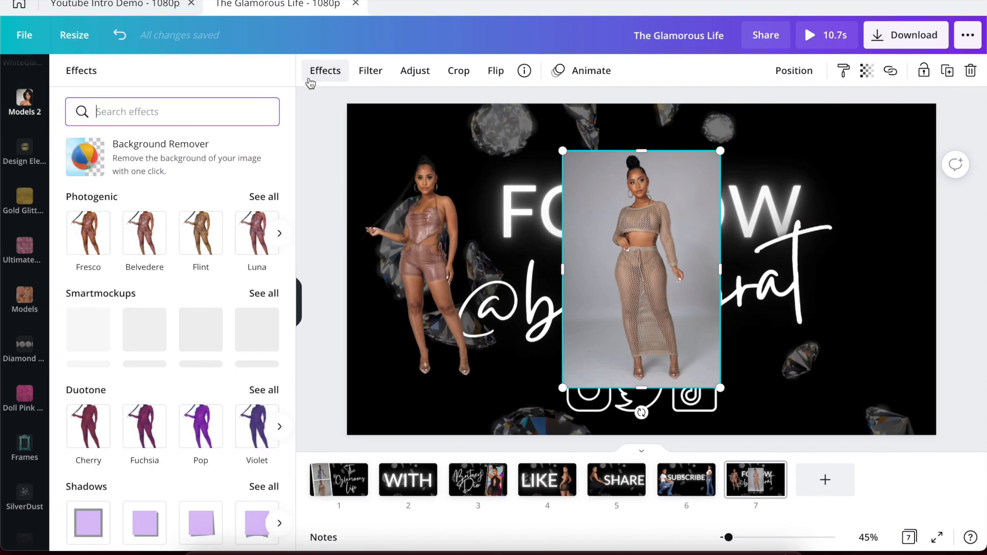
click(177, 147)
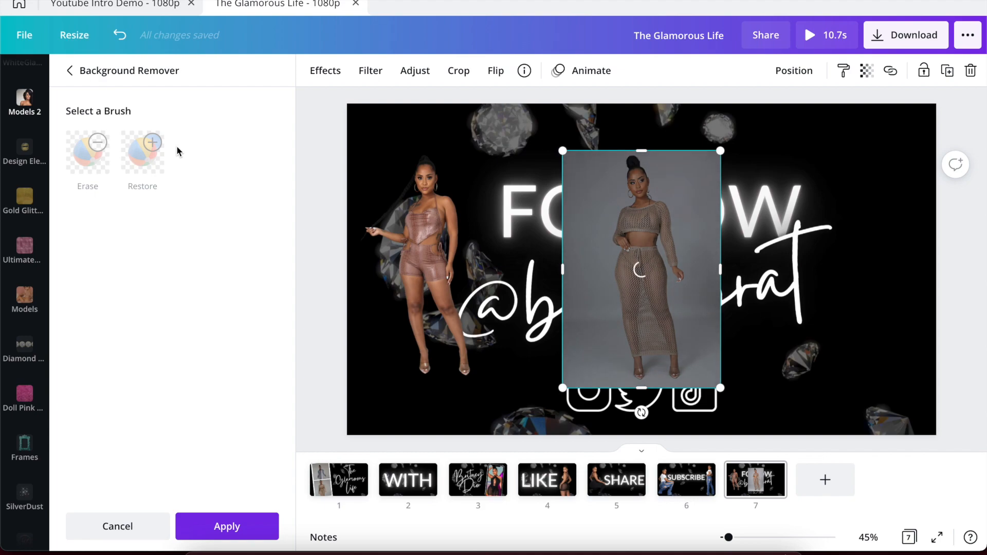
click(213, 522)
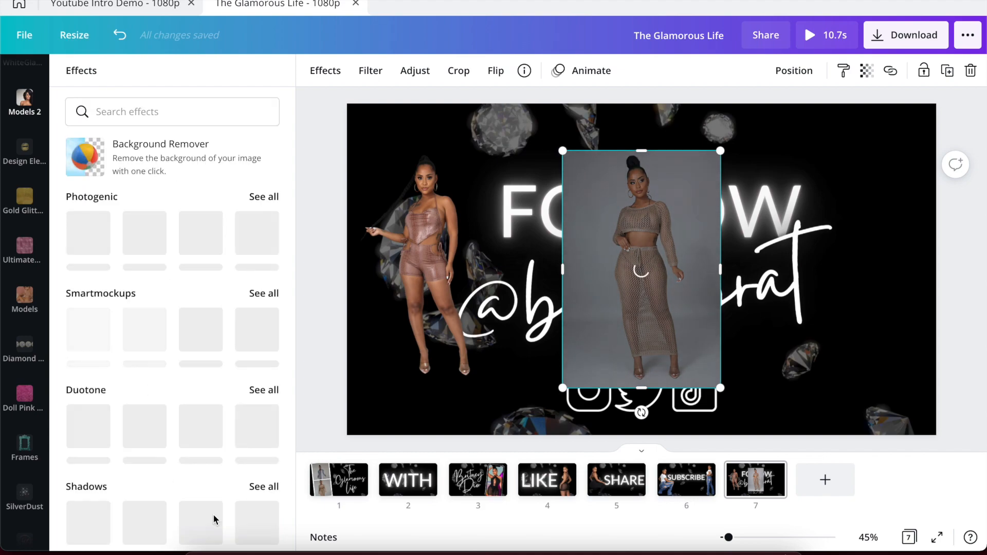
click(304, 377)
Enlarge the left model photo to about 673×1011 and shift it toward the lower left.
click(129, 5)
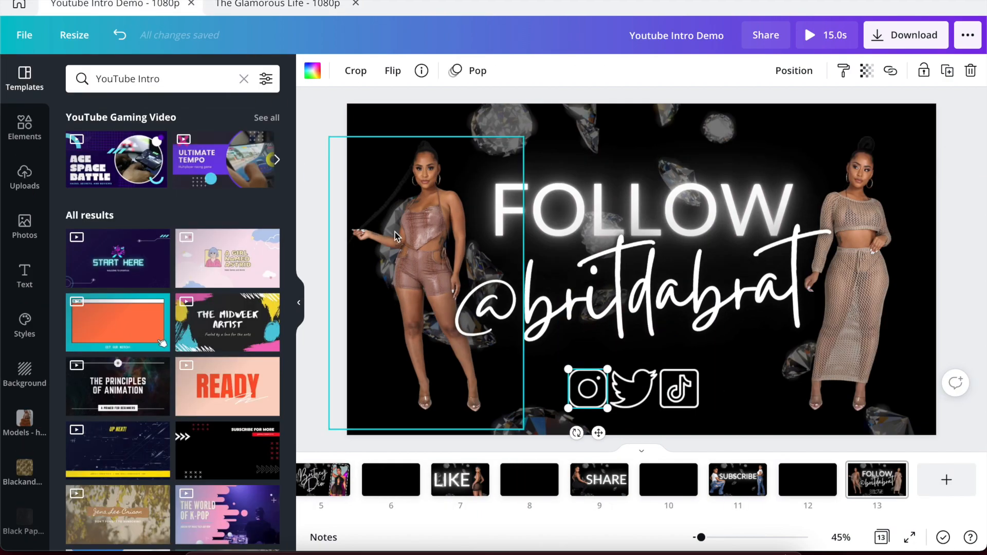
click(274, 4)
click(442, 195)
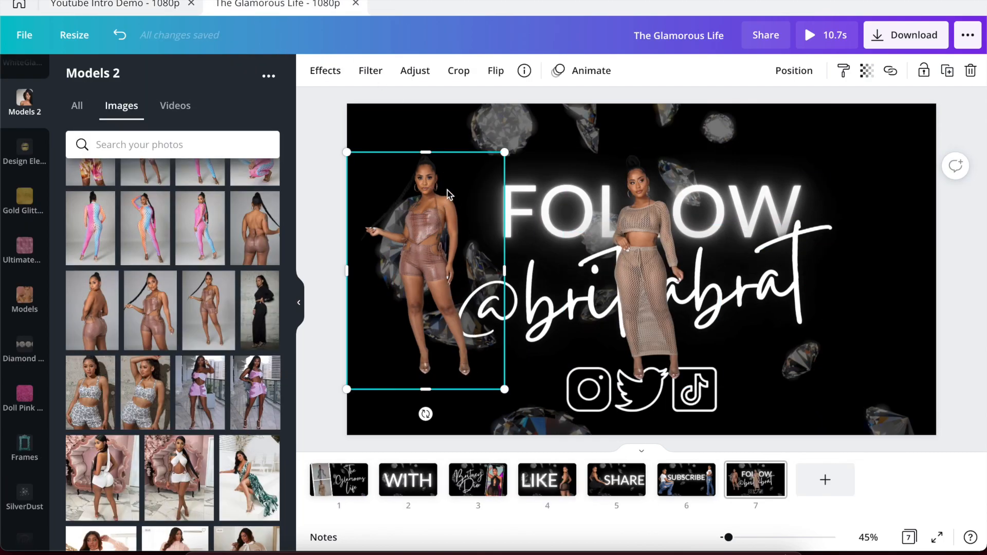
drag(510, 149, 559, 112)
drag(456, 204, 448, 224)
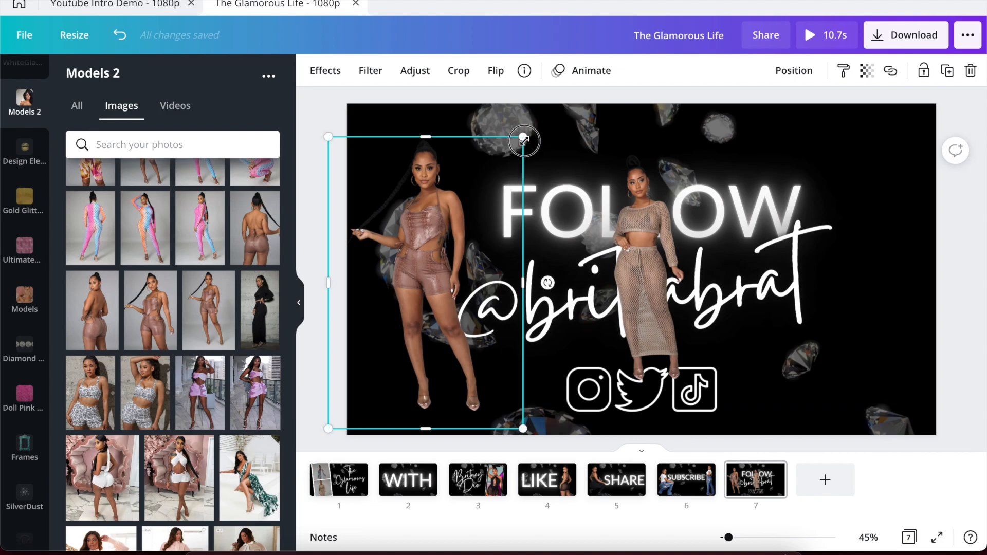
drag(523, 137, 541, 128)
drag(542, 126, 542, 126)
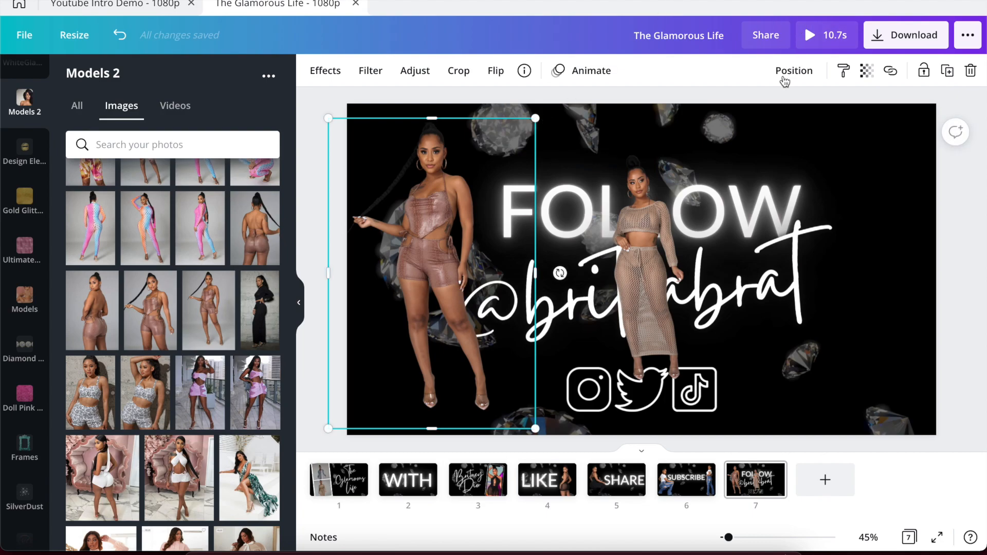
click(787, 72)
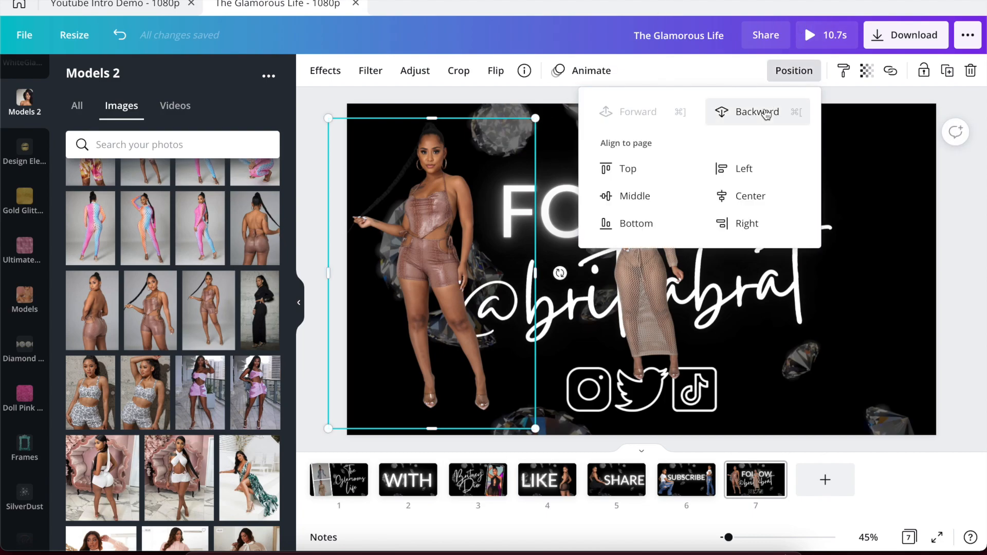
click(766, 113)
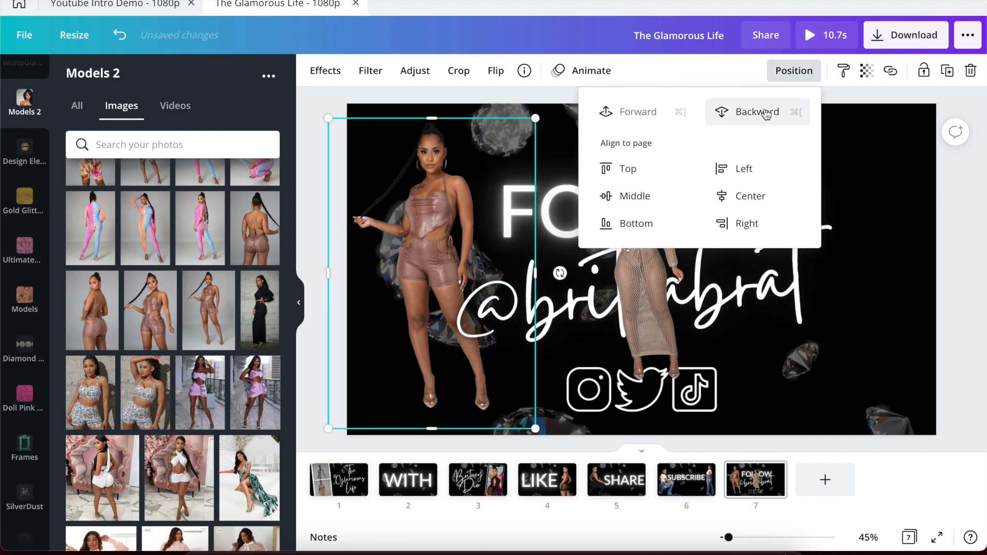
click(313, 183)
click(312, 183)
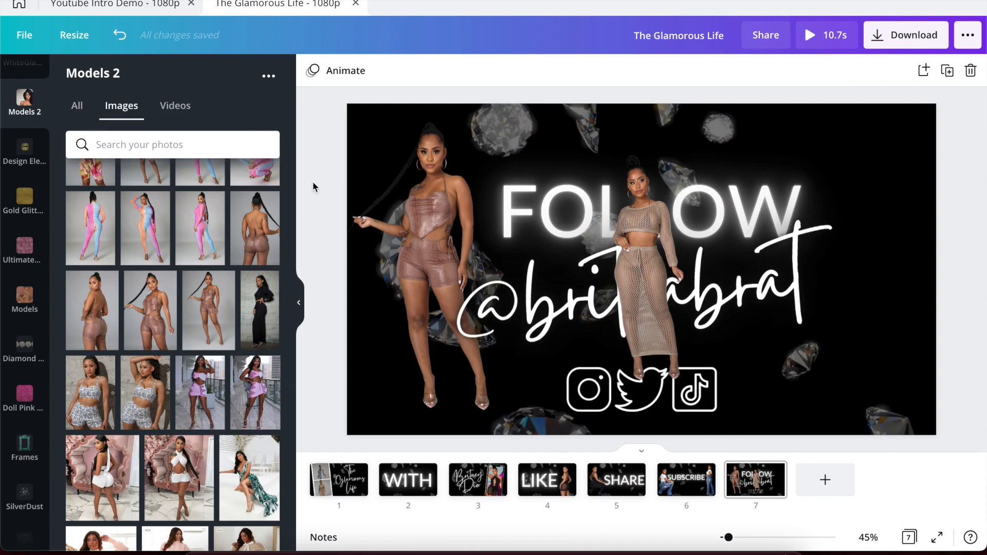
Flip the right model photo horizontally.
click(622, 221)
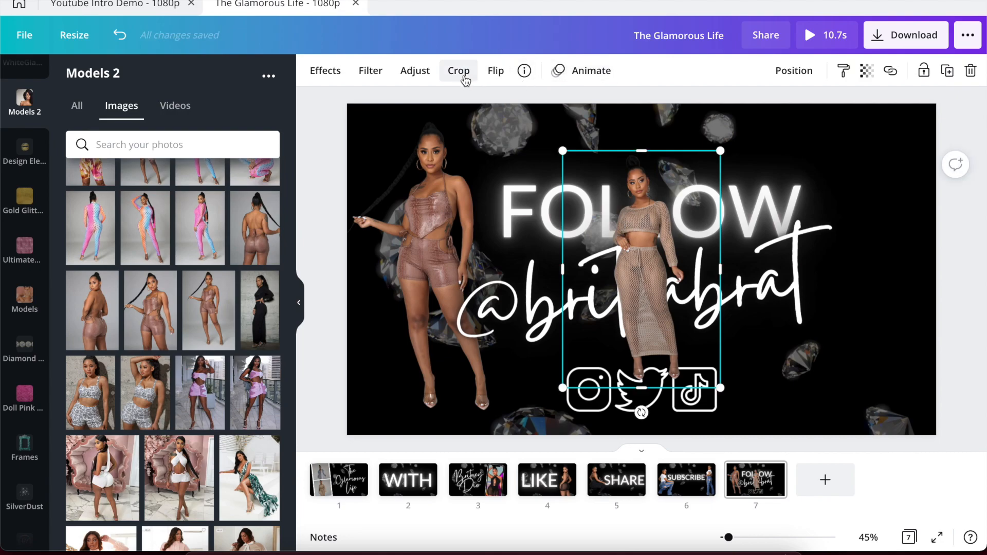
click(492, 72)
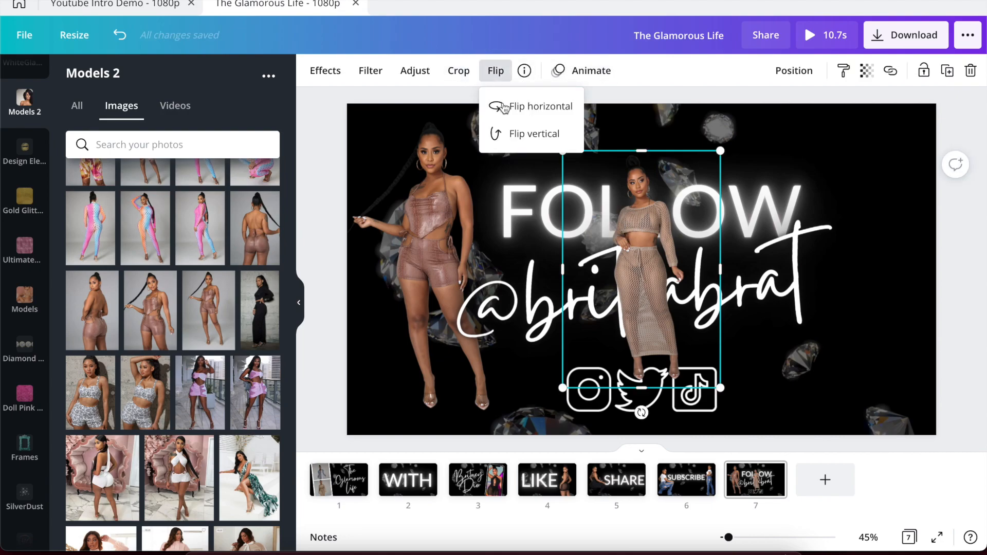
click(504, 107)
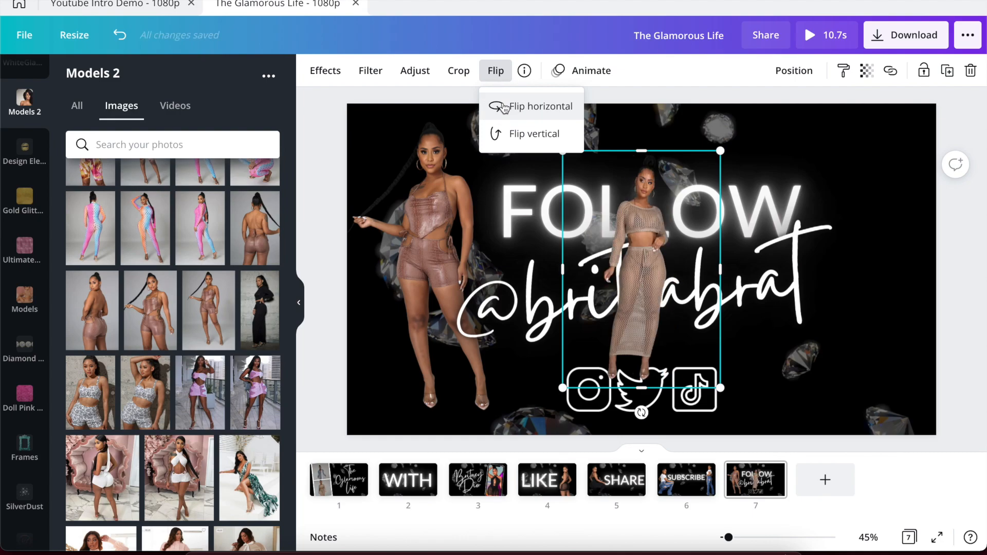
click(330, 328)
Move the right model to the page's right edge and enlarge it to about 655×984.
drag(647, 226, 877, 211)
drag(792, 137, 765, 96)
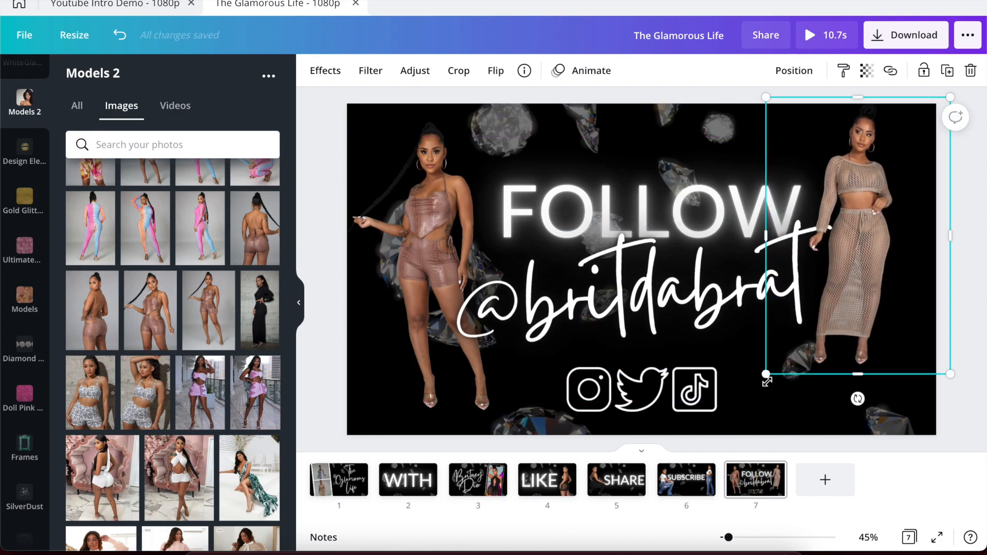
drag(766, 379, 753, 400)
drag(841, 281, 846, 301)
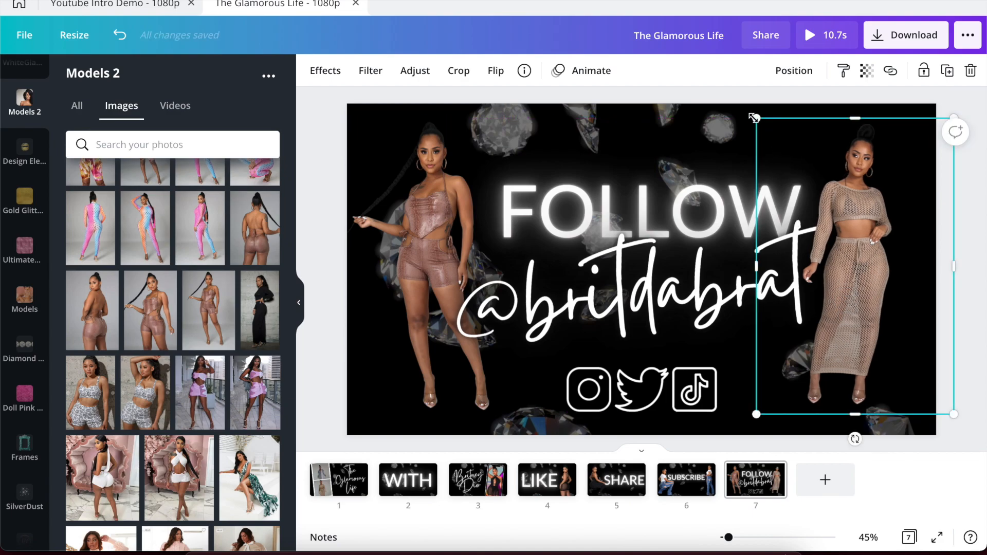
drag(753, 117, 747, 113)
click(794, 75)
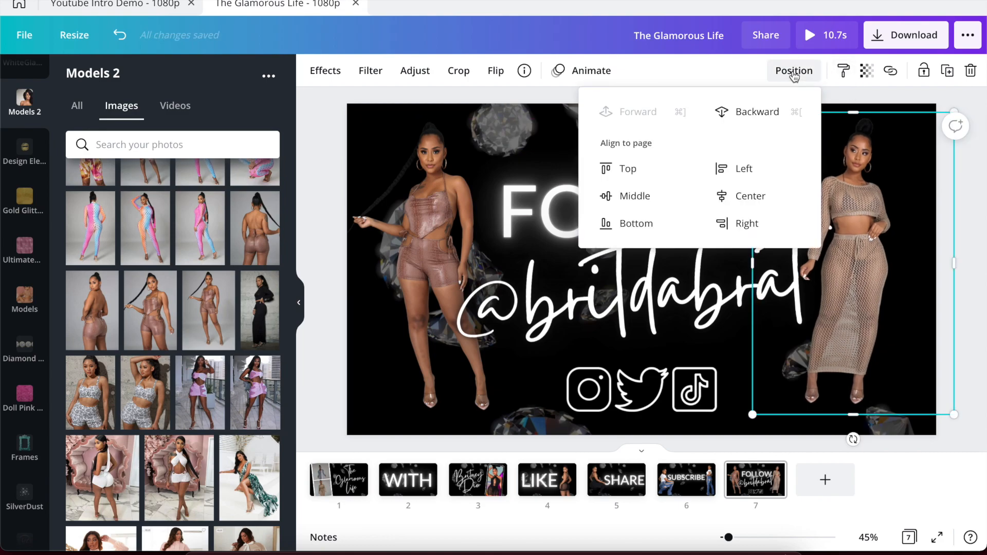
click(762, 116)
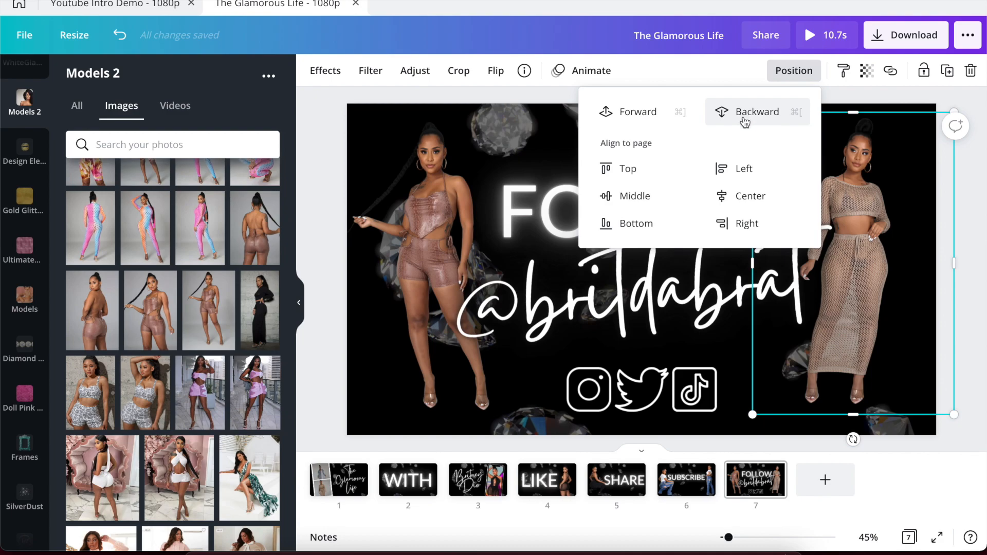
click(333, 327)
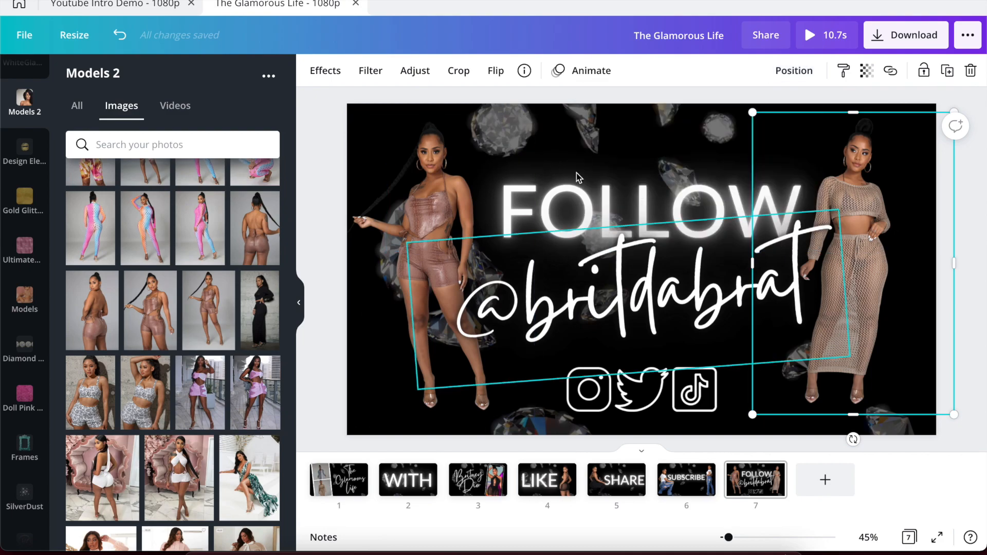
click(315, 145)
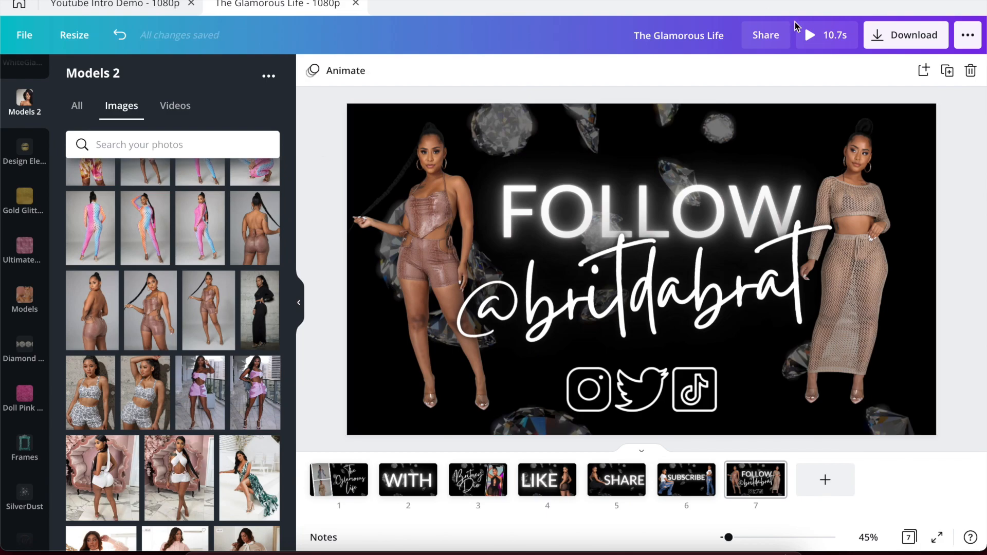
click(806, 40)
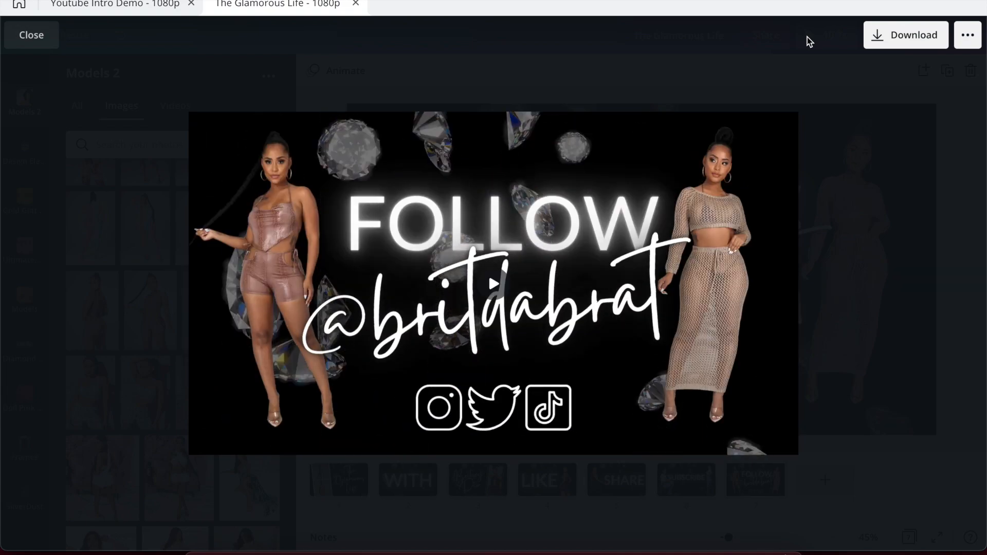
click(810, 88)
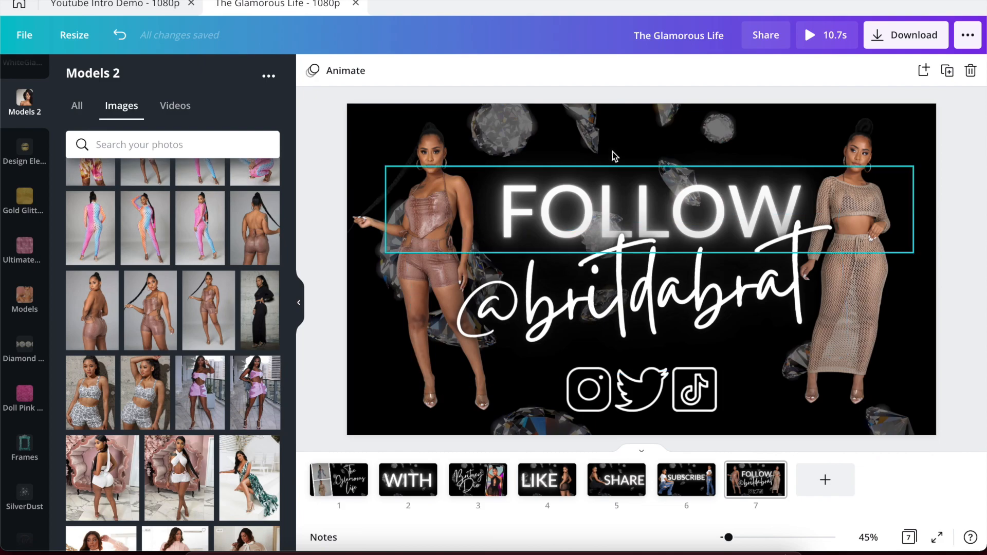
click(358, 495)
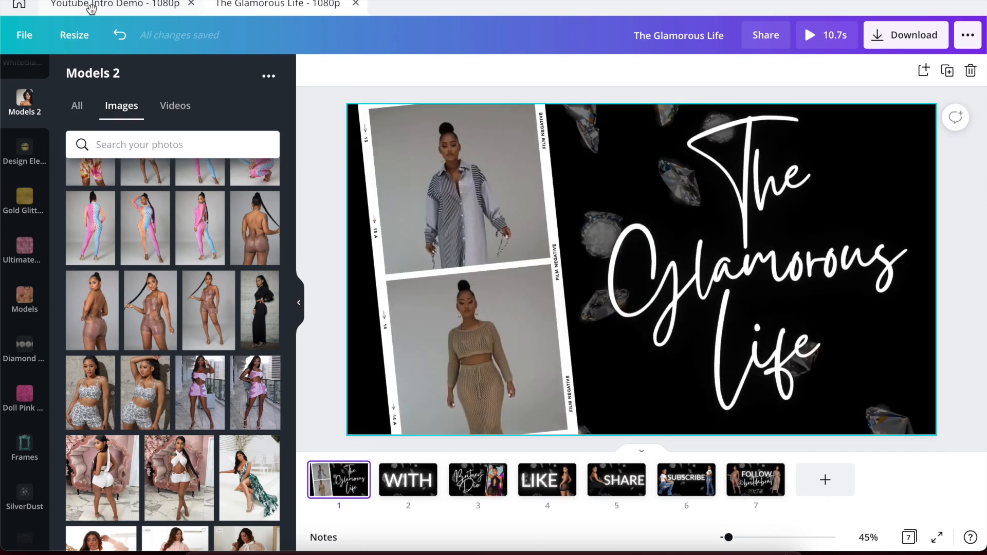
click(122, 6)
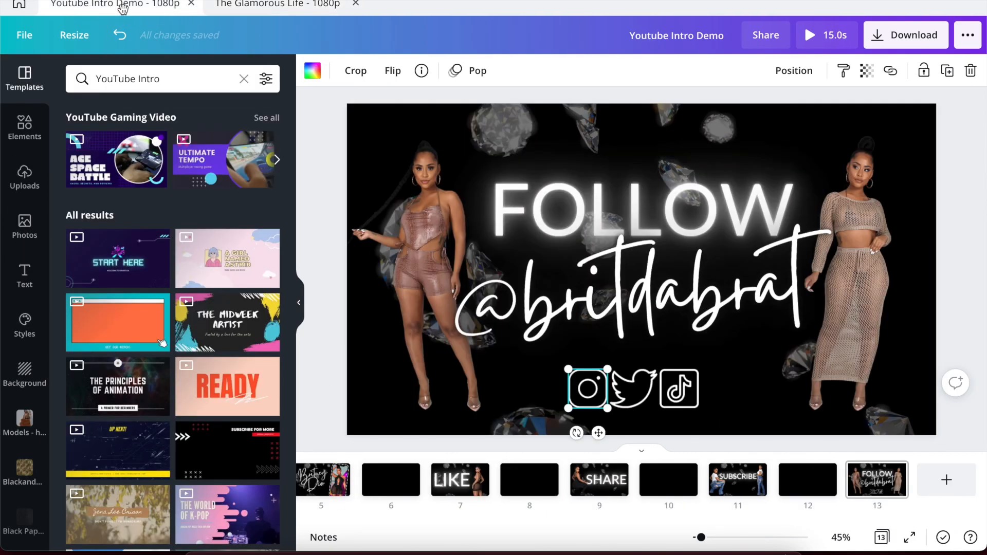
click(386, 128)
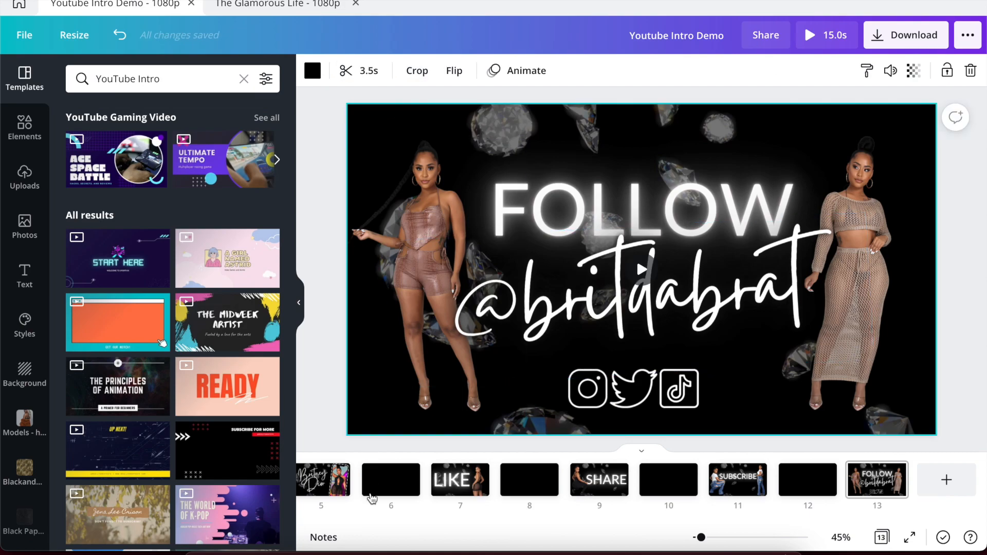
click(315, 488)
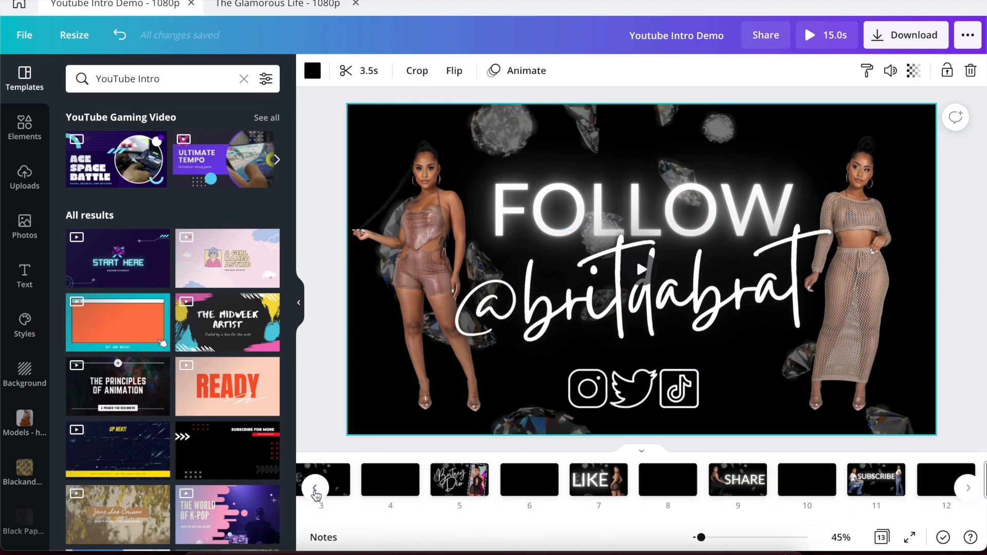
click(348, 486)
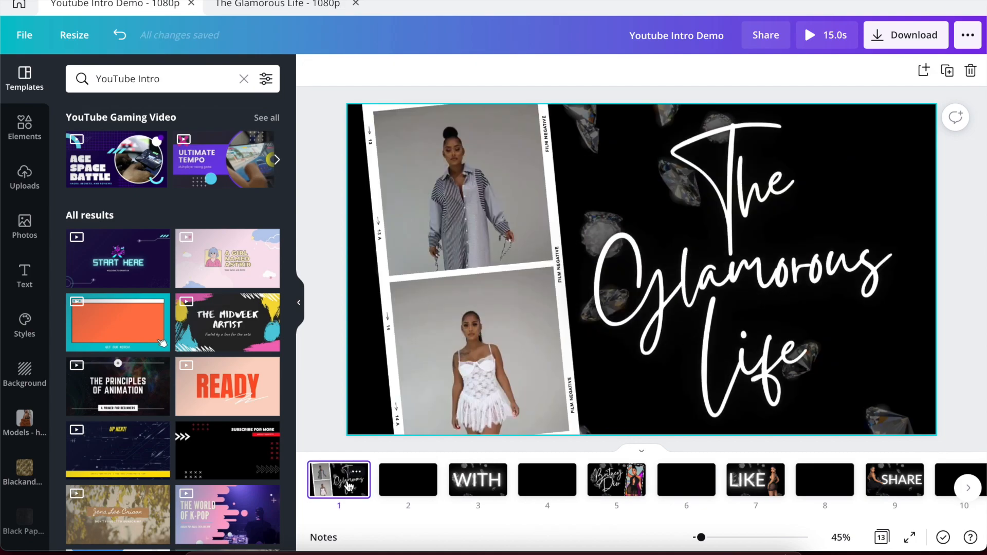
click(615, 108)
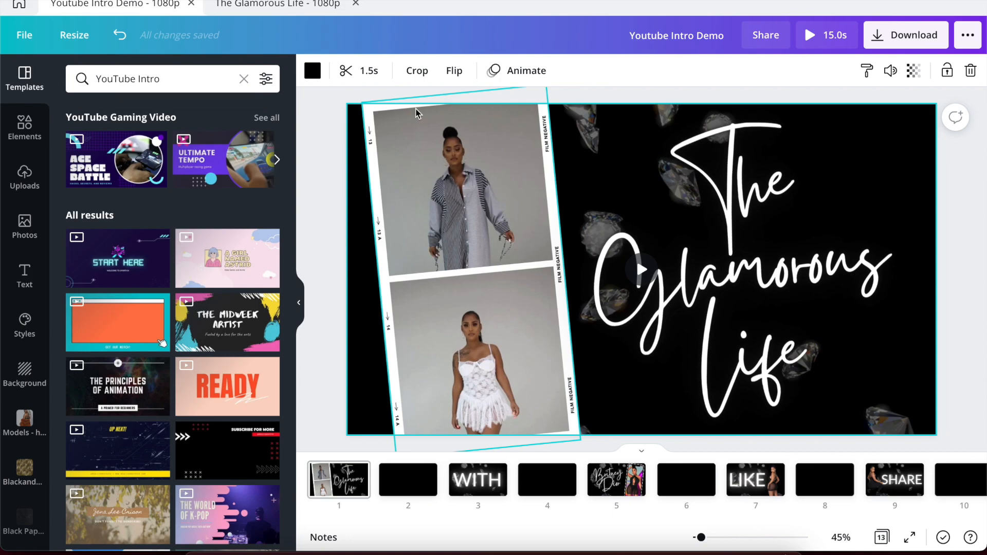
click(467, 479)
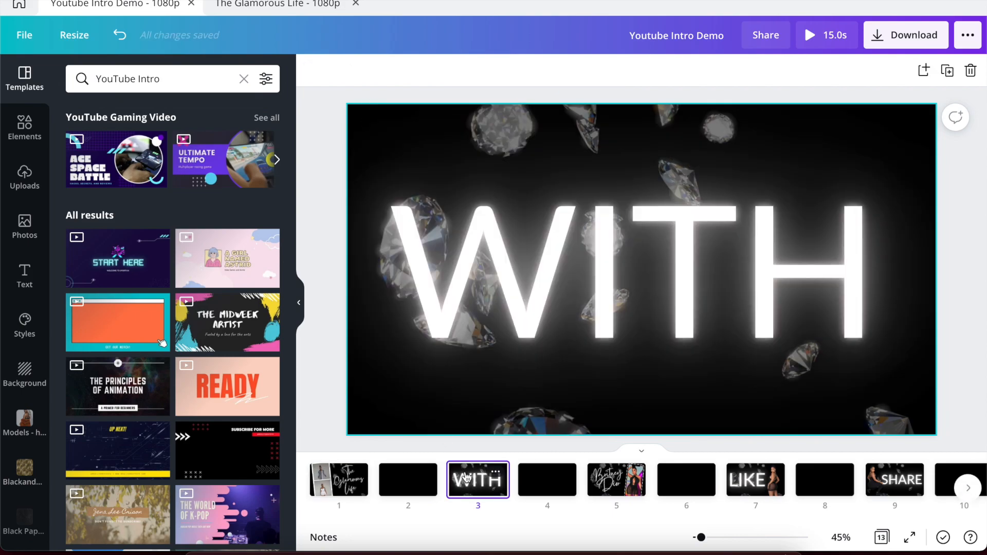
click(487, 122)
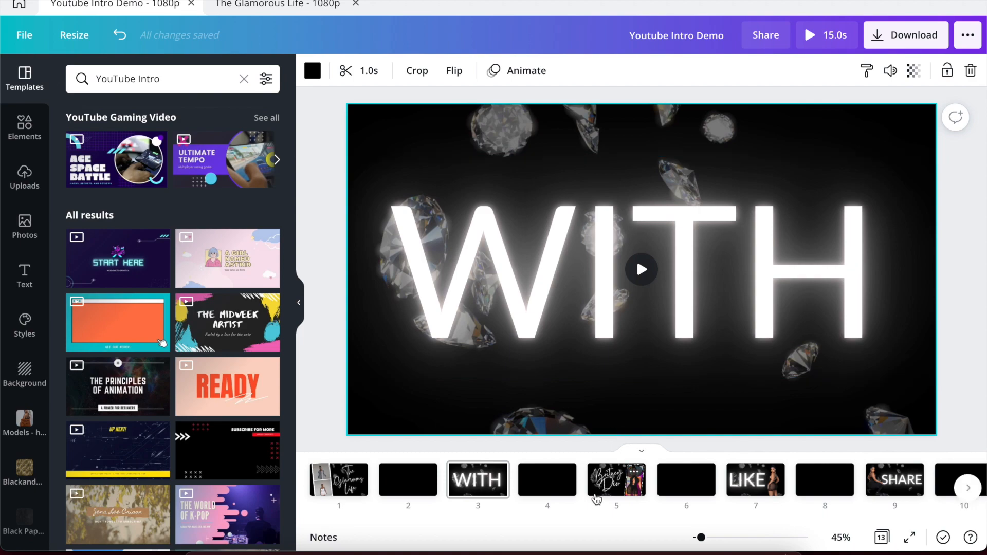
click(596, 498)
click(586, 132)
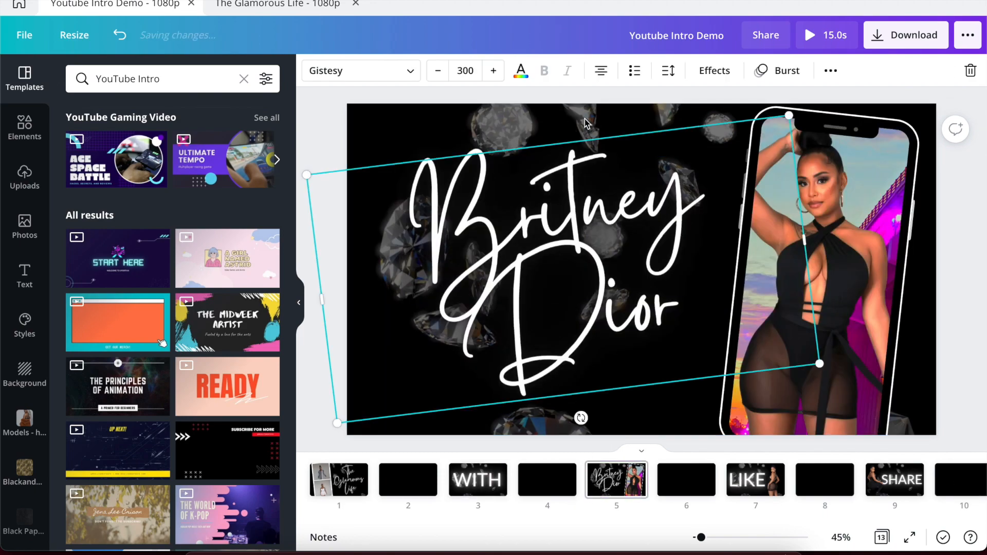
click(517, 110)
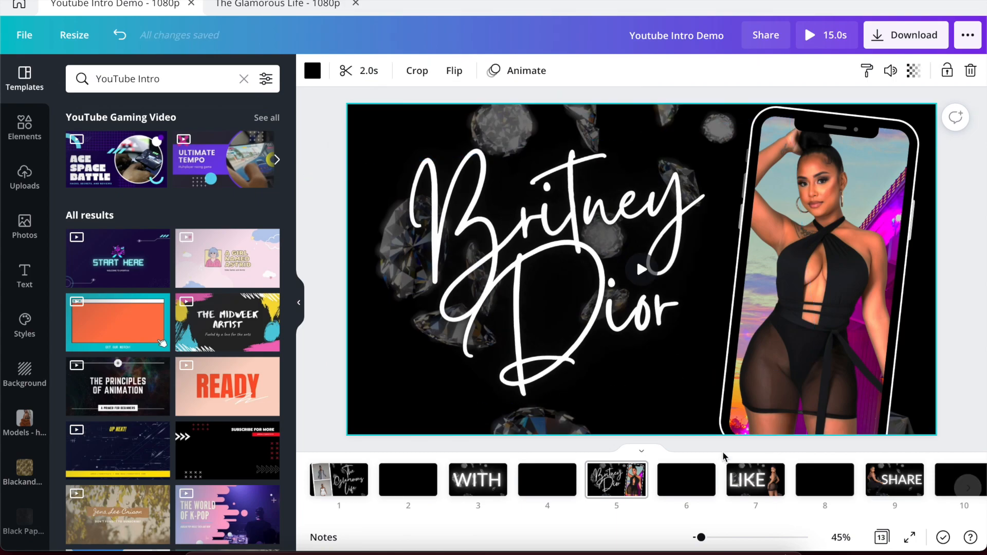
Inspect the LIKE, SHARE, SUBSCRIBE and FOLLOW background clips, then return to The Glamorous Life.
click(736, 475)
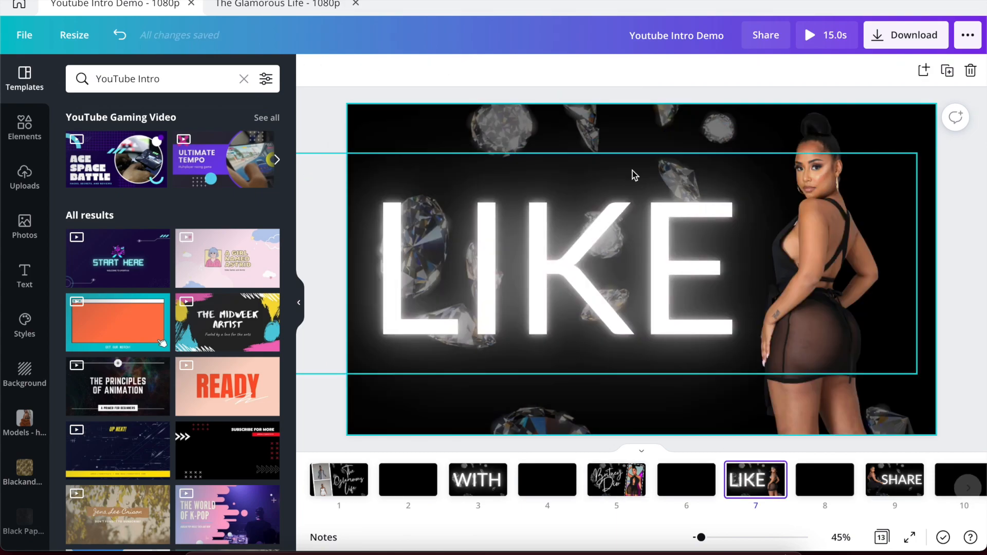
click(632, 116)
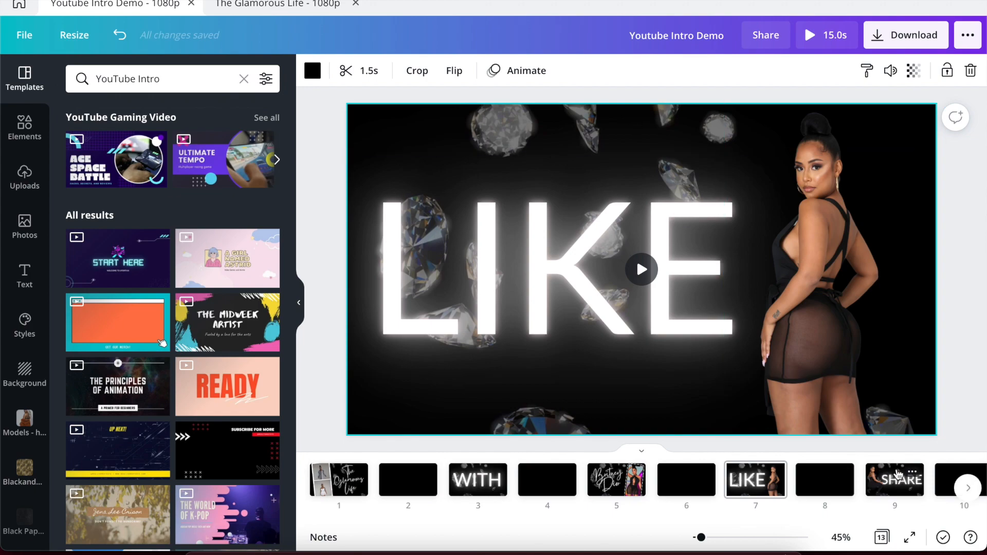
click(898, 474)
click(806, 177)
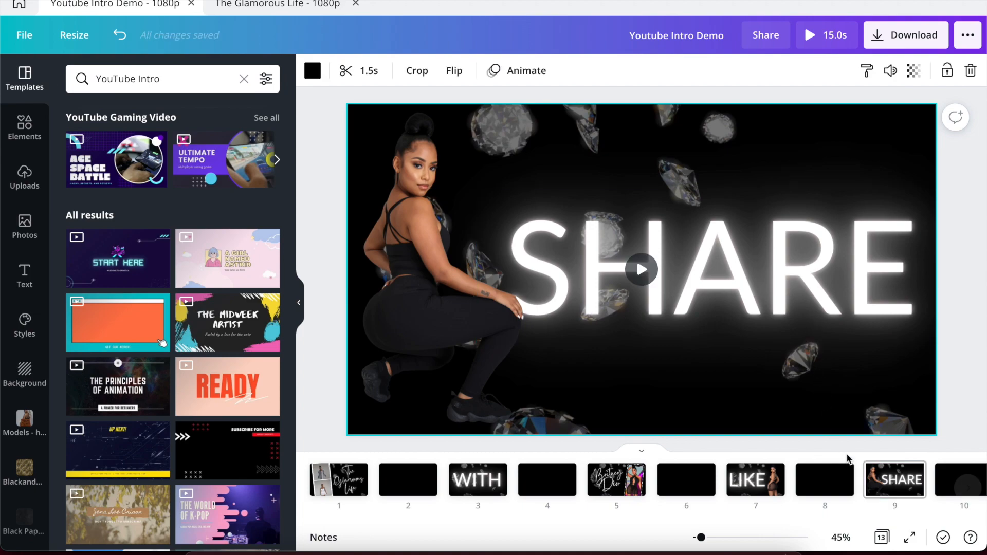
scroll(848, 462, right, 5)
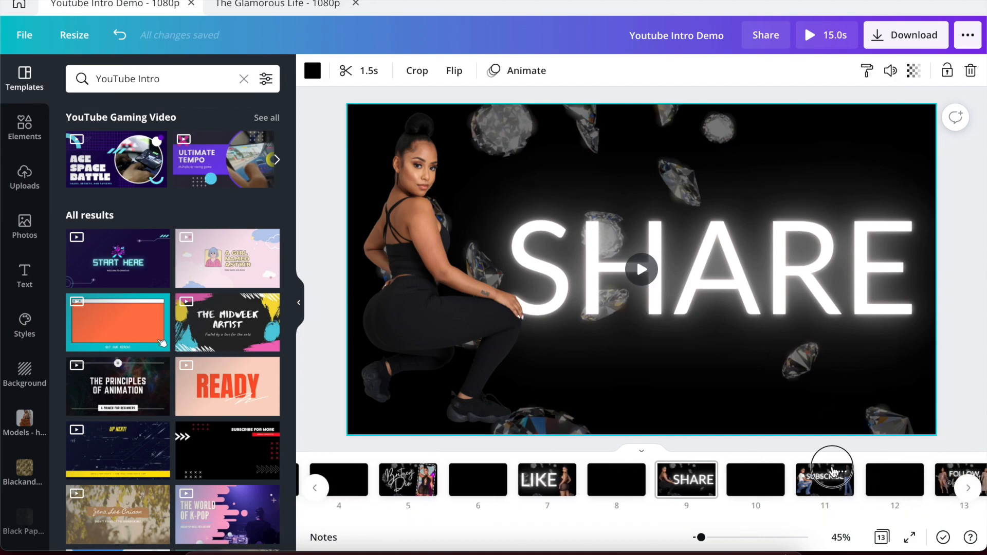
click(828, 467)
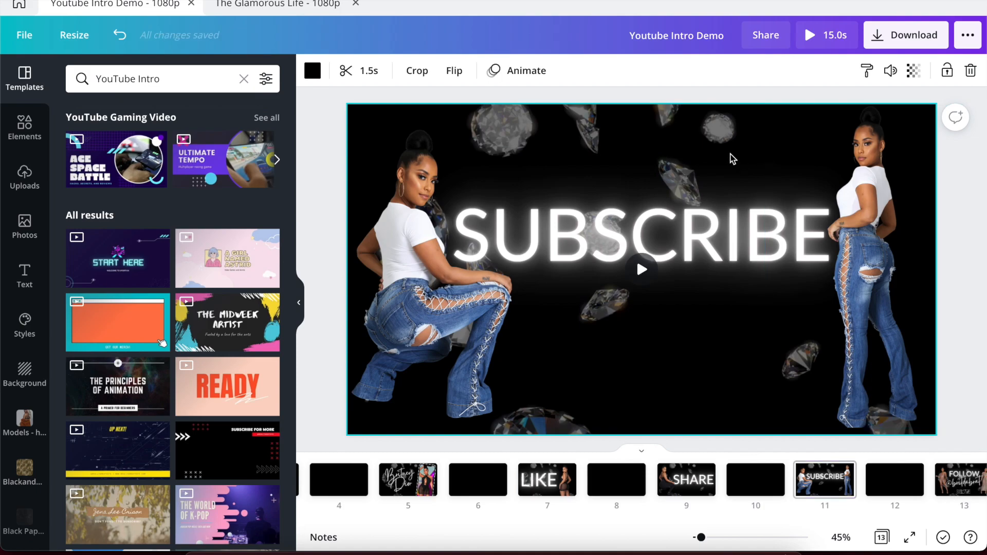
scroll(795, 476, right, 2)
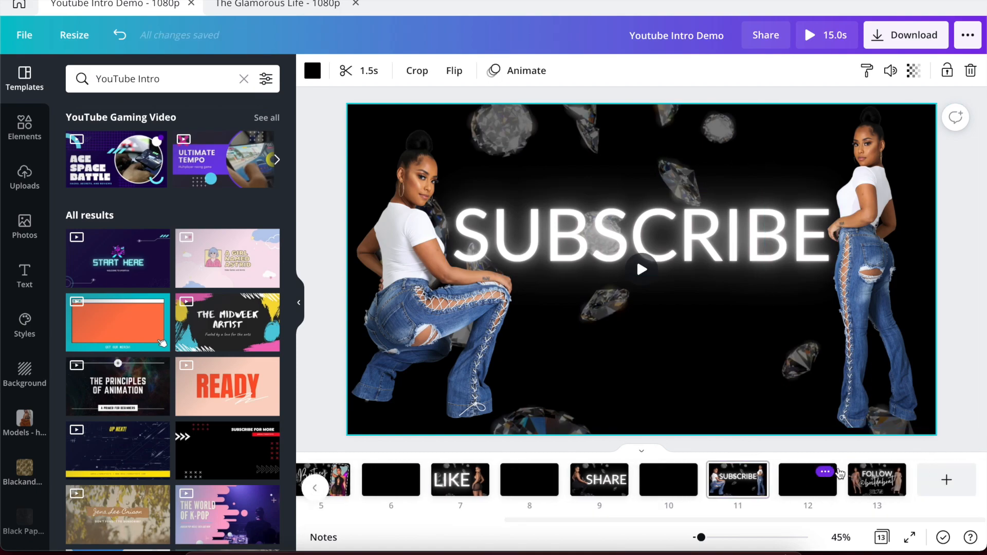
click(869, 476)
click(764, 167)
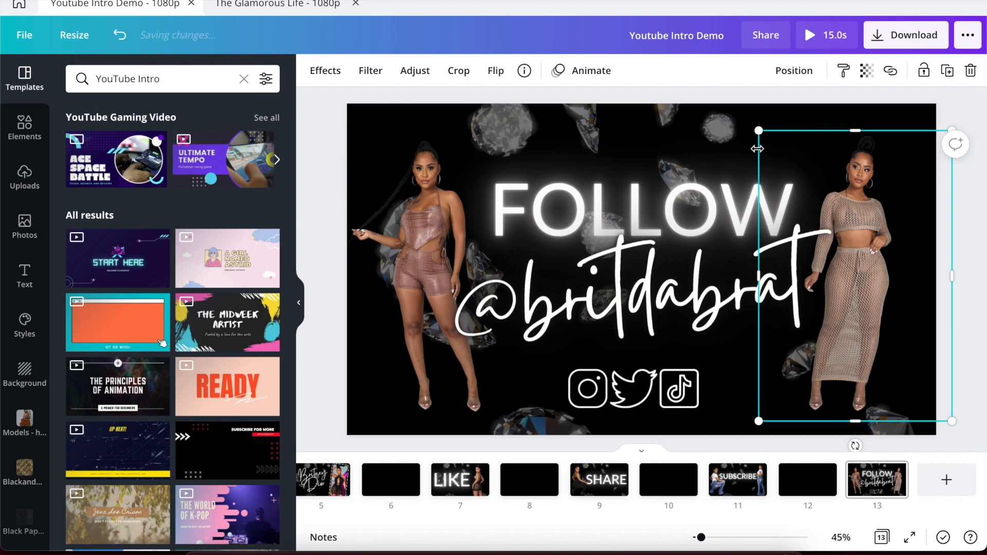
click(712, 129)
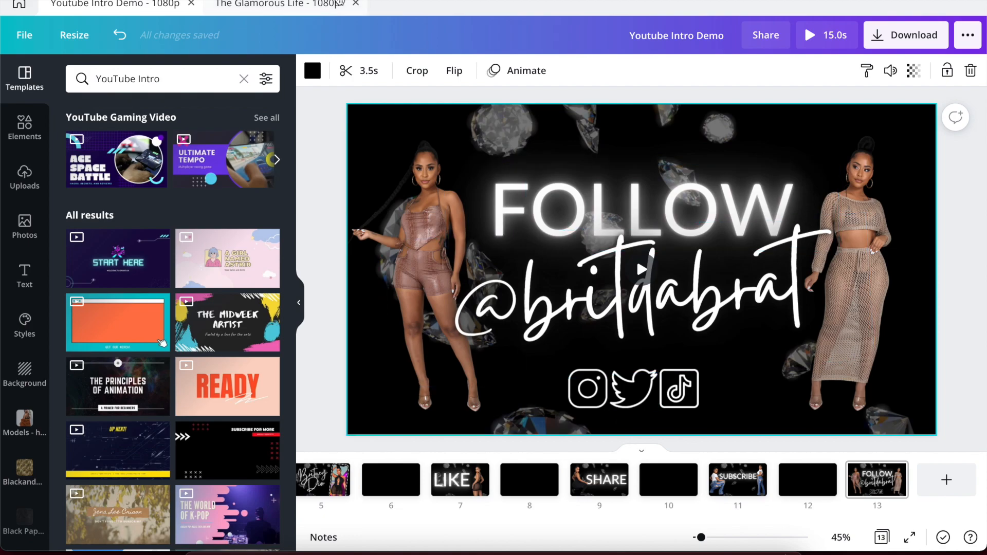
click(305, 7)
click(650, 118)
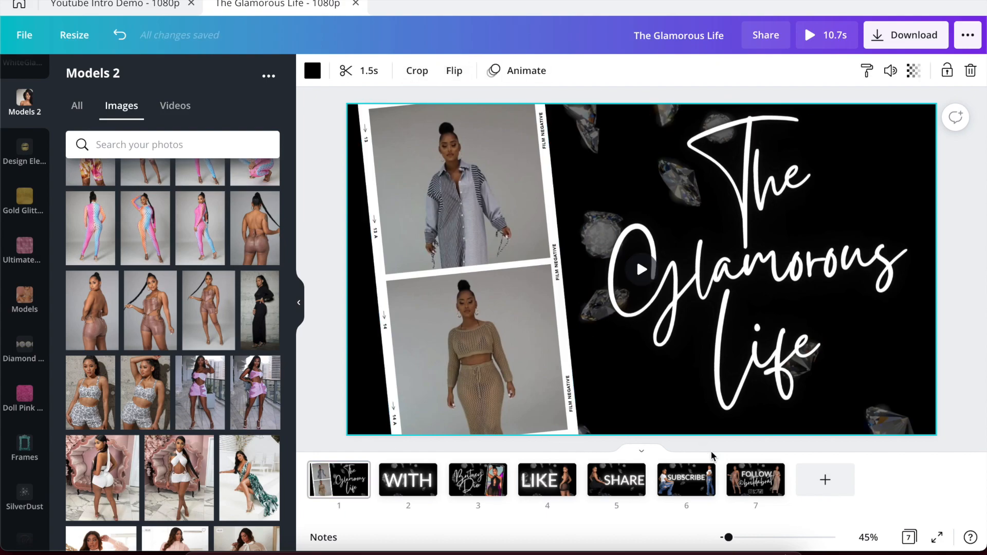
Lengthen the FOLLOW page's background clip to 4.1 seconds.
click(740, 472)
click(653, 143)
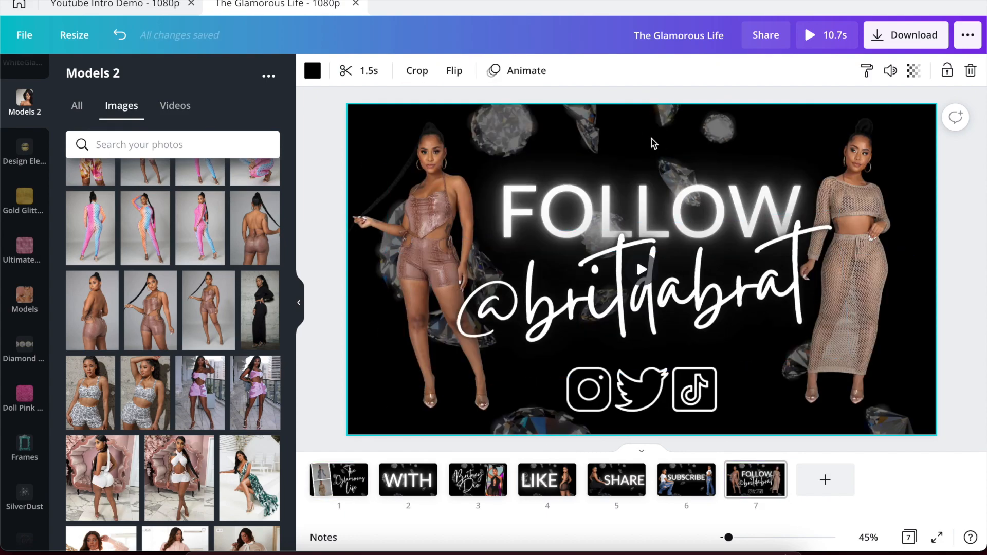
click(366, 71)
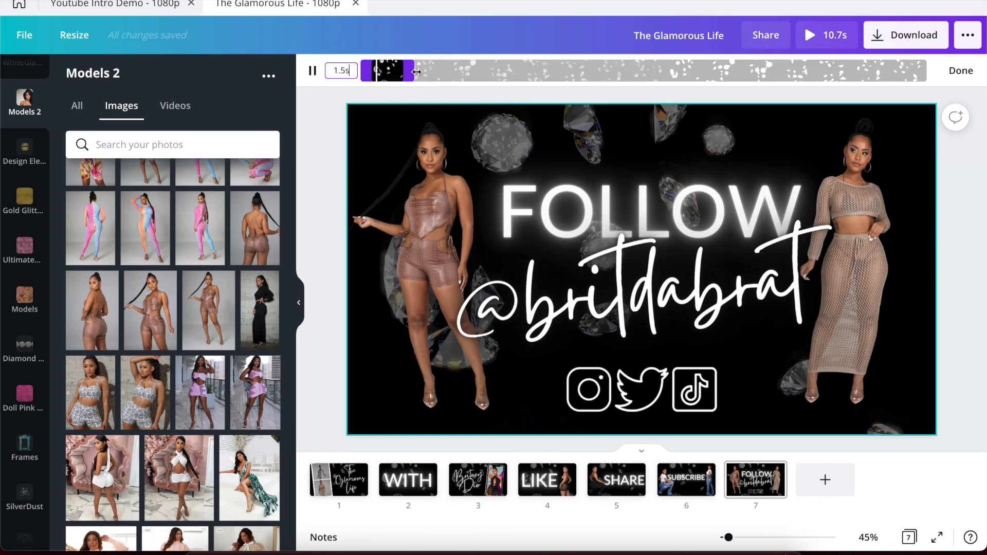
drag(409, 72, 441, 69)
click(320, 147)
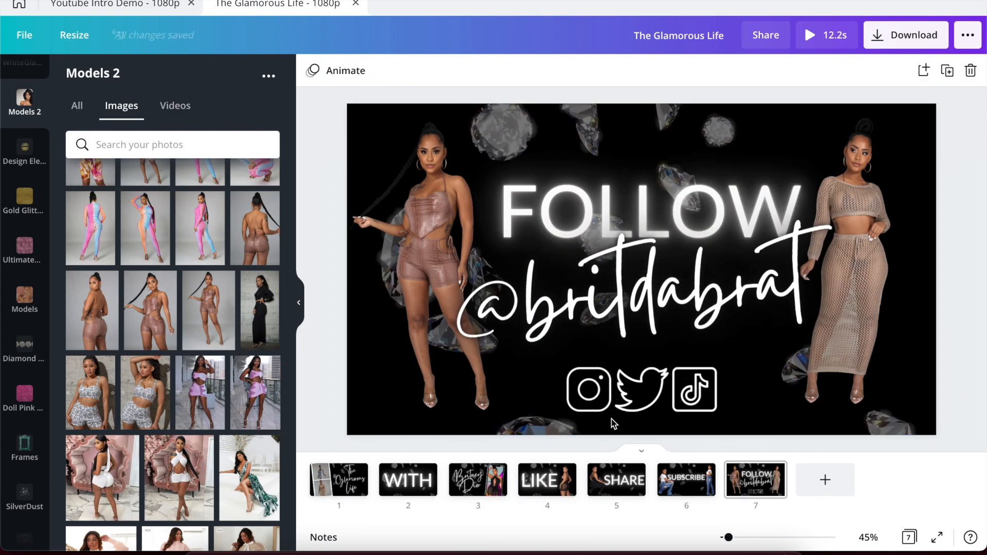
Shorten the SUBSCRIBE and SHARE background clips to about 1 second each.
click(670, 474)
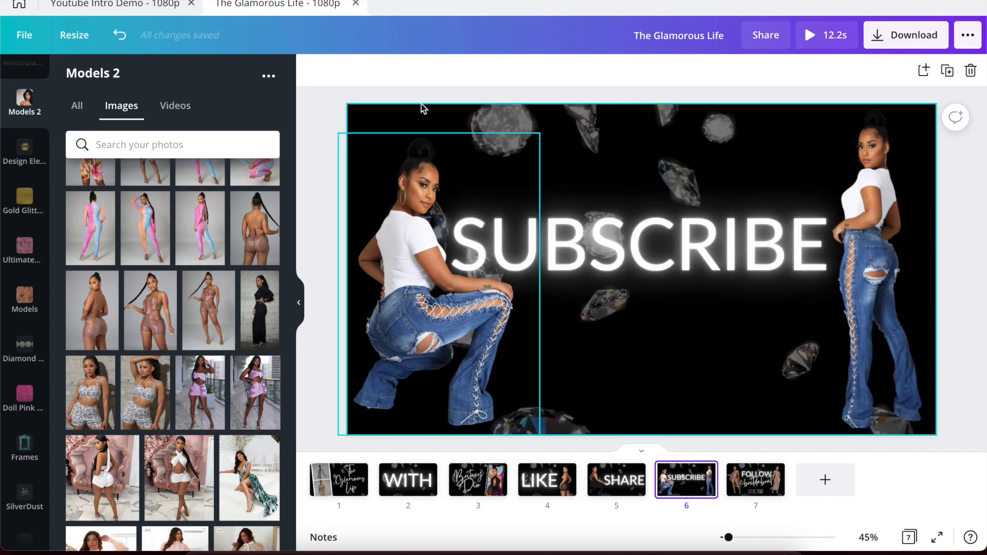
click(588, 127)
click(378, 75)
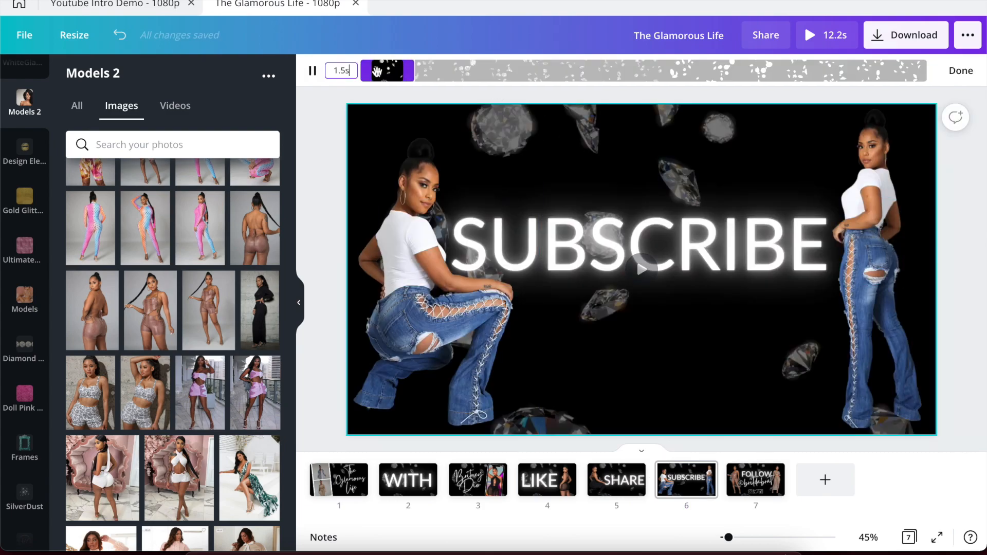
drag(406, 75, 399, 75)
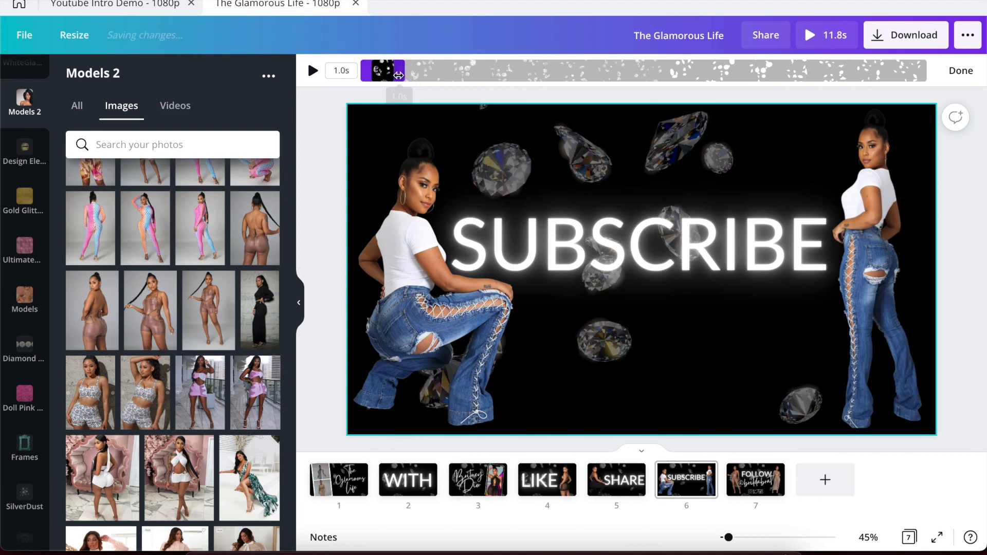
click(606, 476)
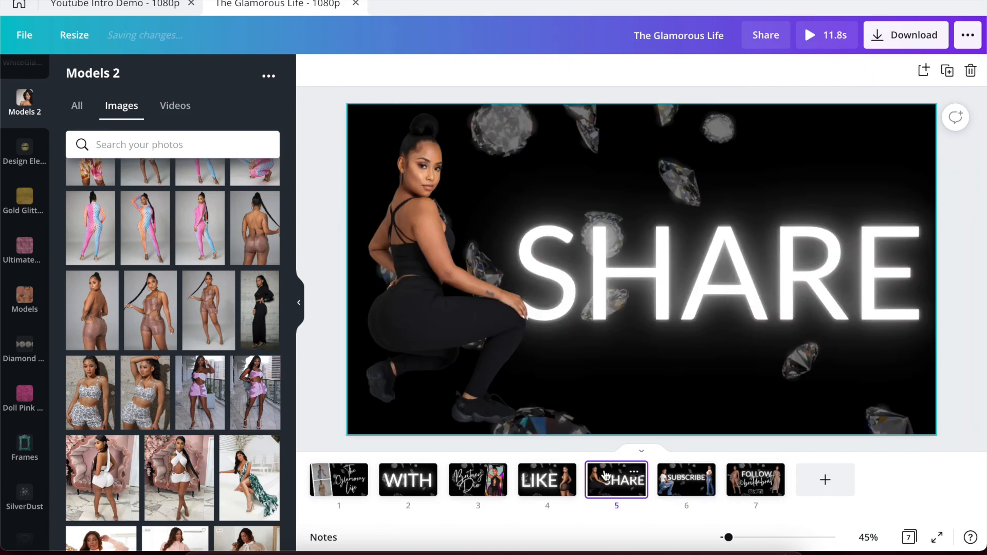
click(519, 120)
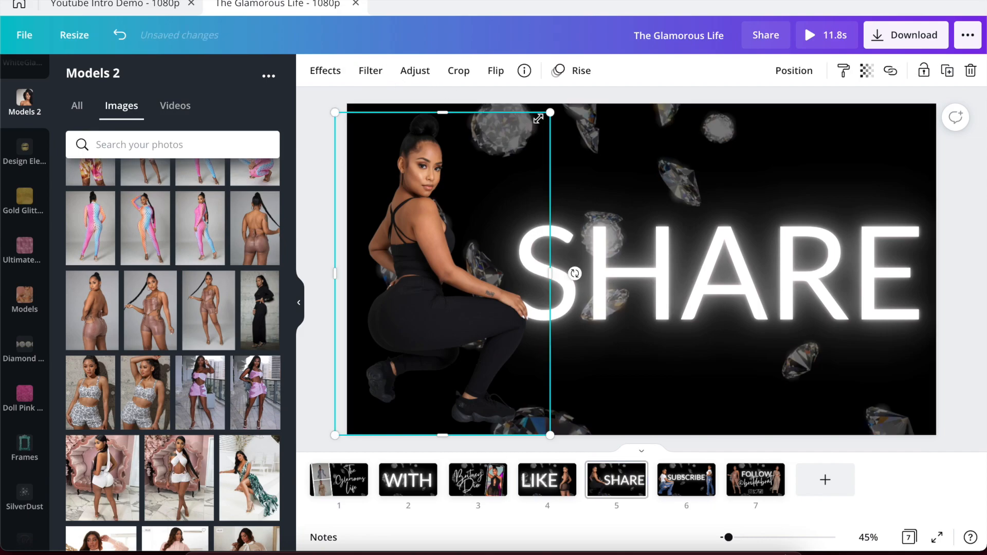
click(595, 129)
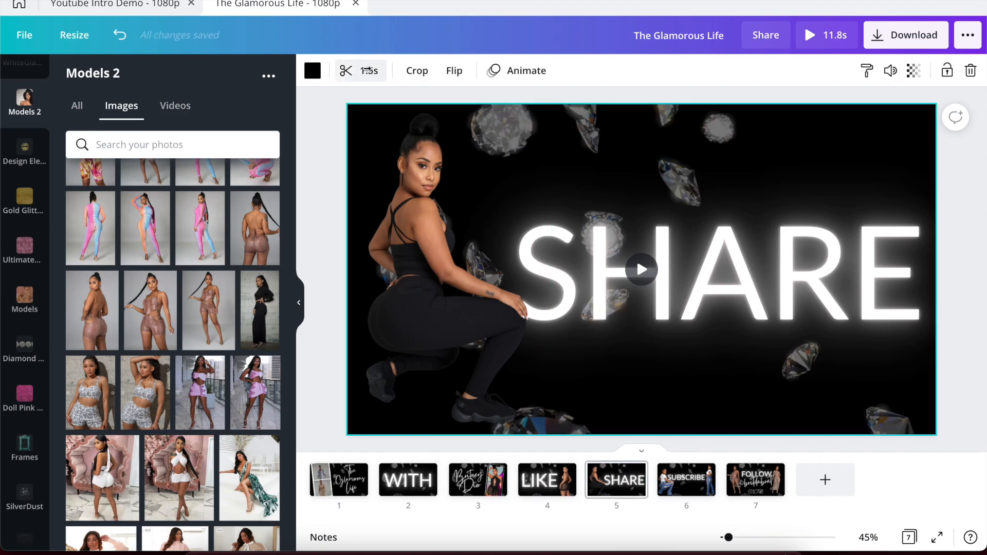
click(364, 71)
drag(411, 67, 396, 67)
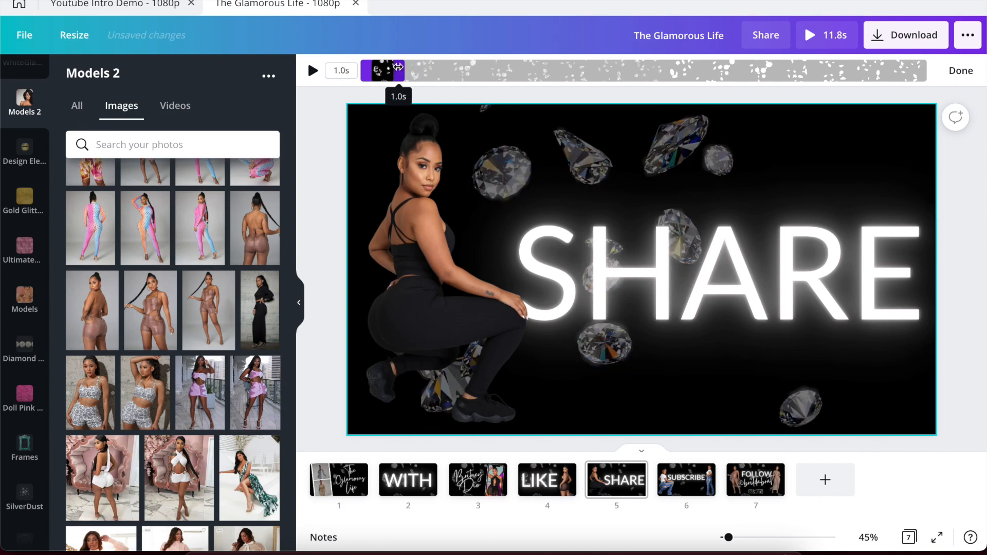
Shorten the LIKE page's background clip to about 1 second, bringing the video to 10.8 s.
right_click(558, 479)
click(562, 495)
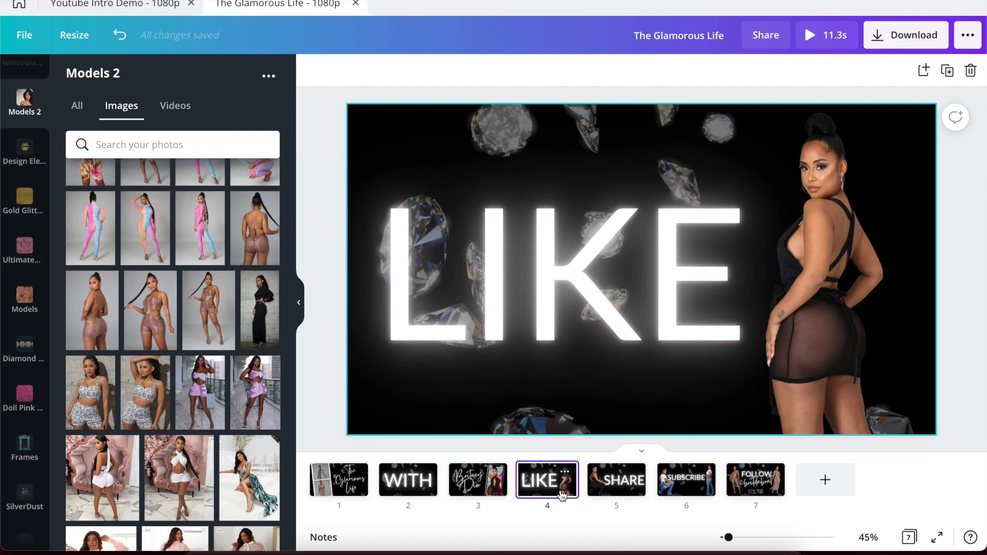
click(536, 167)
click(534, 114)
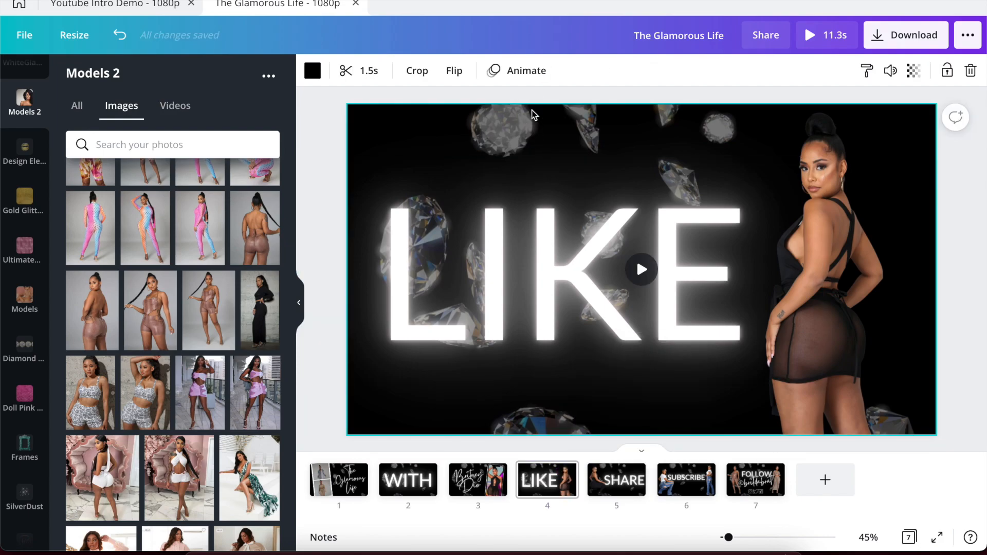
click(369, 72)
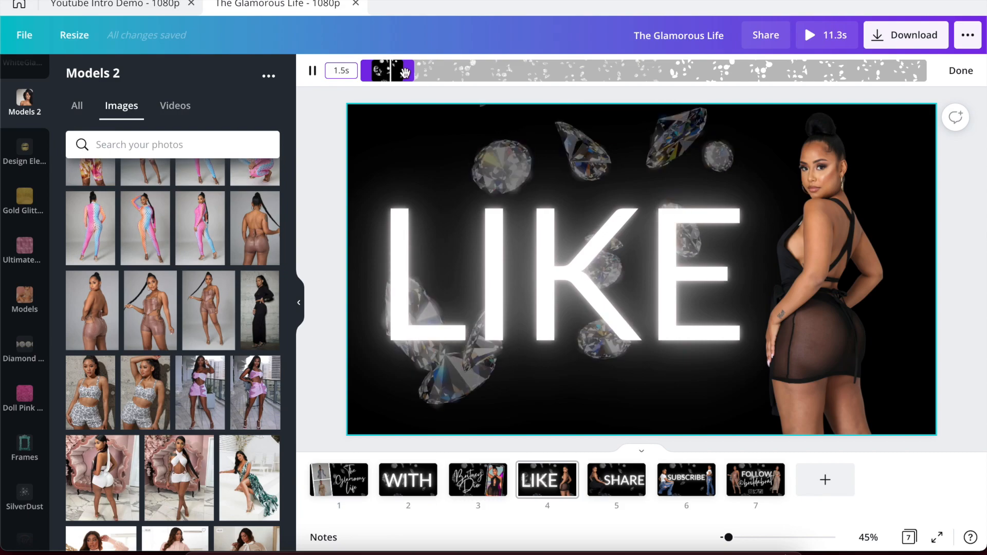
mouse_move(397, 73)
mouse_down()
mouse_move(389, 75)
mouse_move(399, 75)
mouse_up()
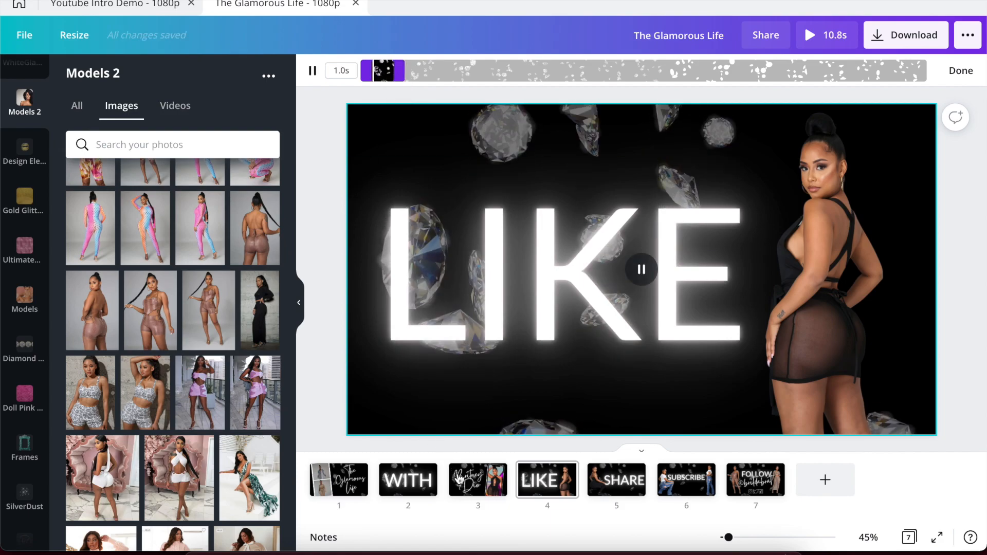
click(457, 492)
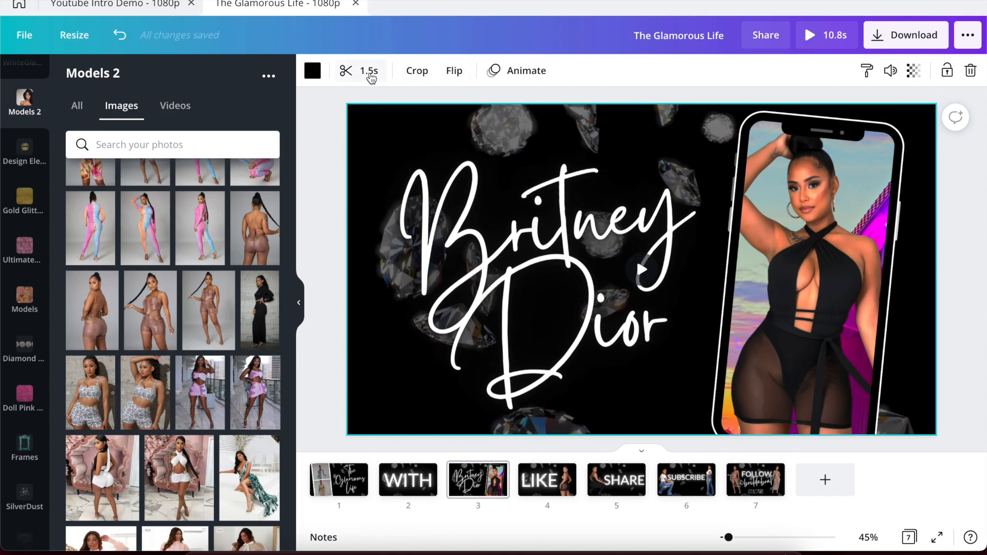
click(364, 71)
drag(413, 69, 419, 70)
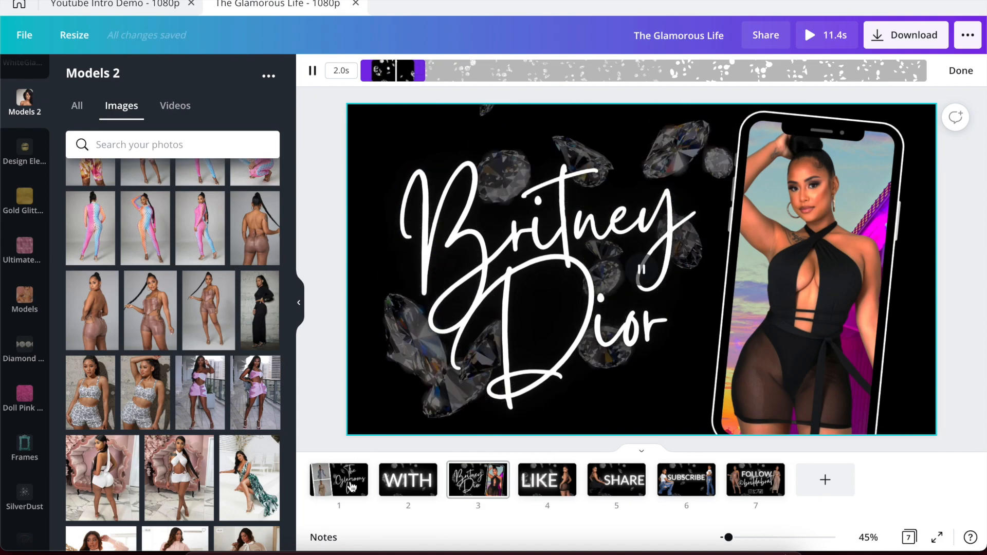
click(385, 480)
click(392, 157)
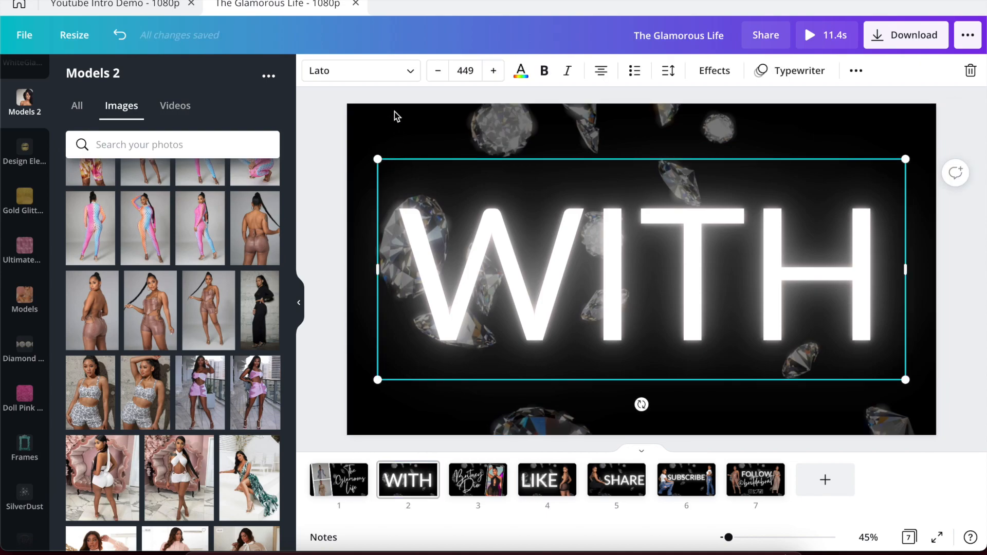
click(394, 108)
click(372, 71)
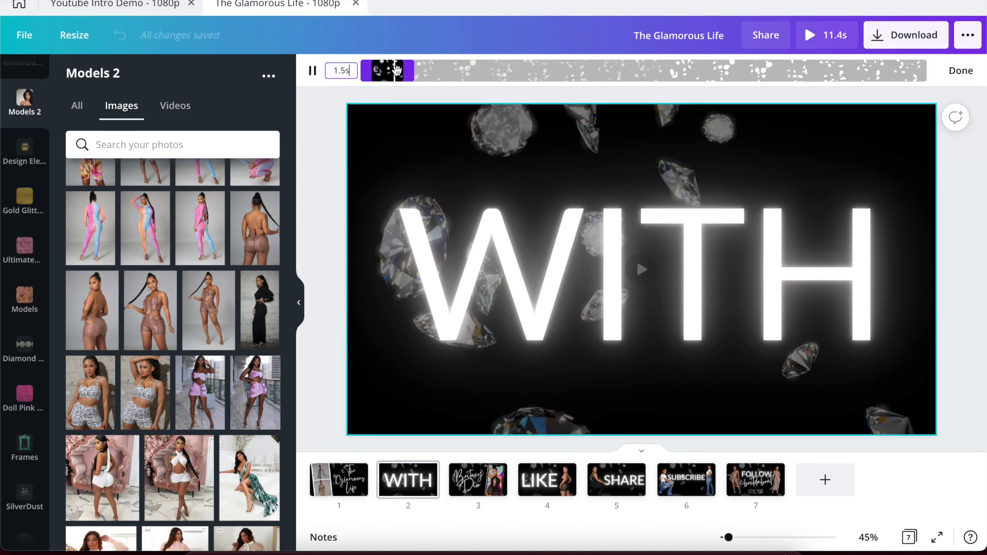
drag(410, 73, 399, 73)
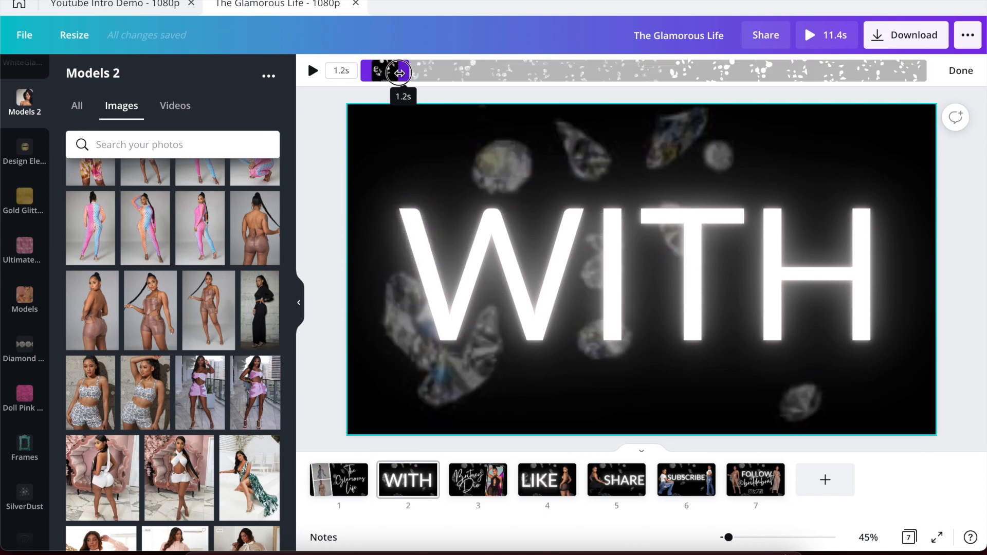
click(316, 136)
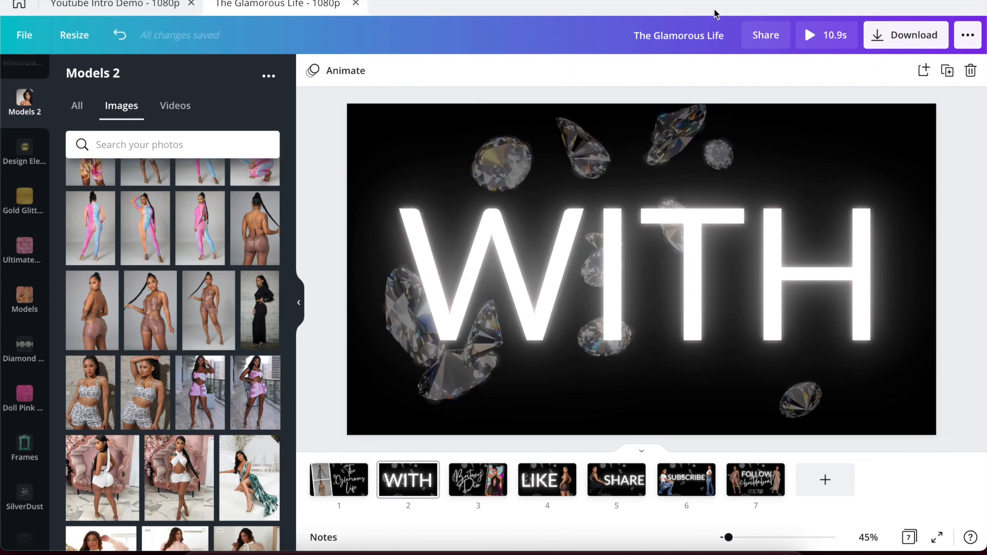
click(807, 34)
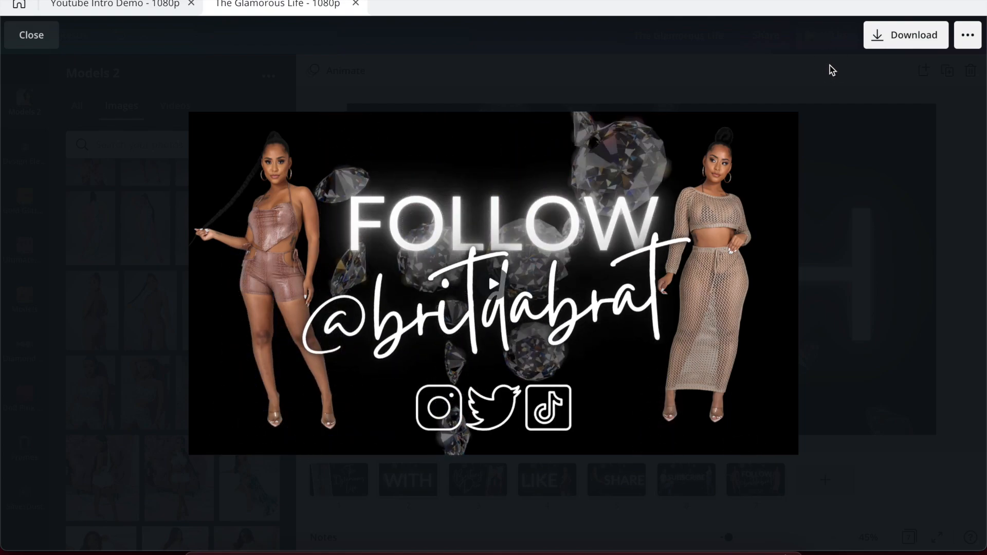
Leave the full-screen preview and return to the editor.
key(Escape)
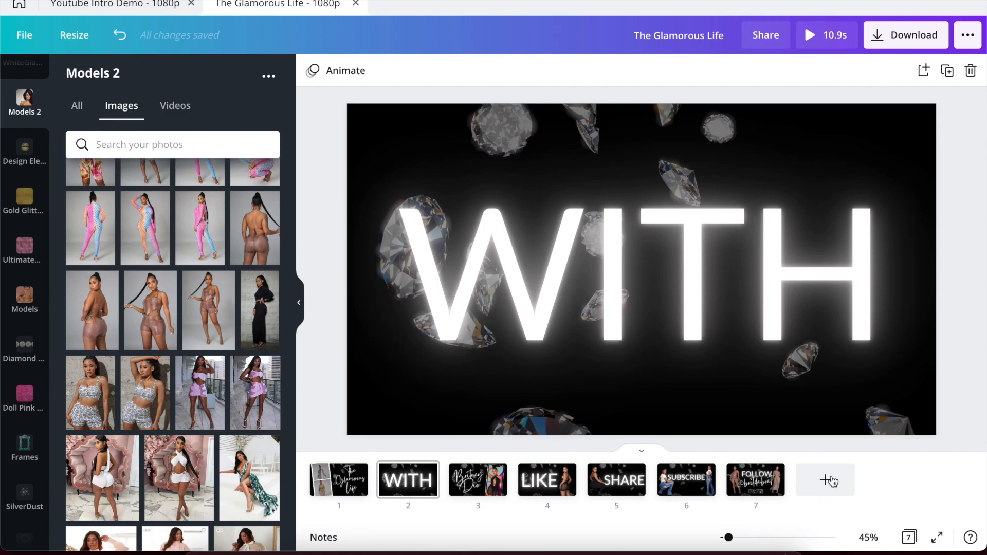
Append a new black page 8 with a 0.3 s duration, making the video 11.2 s.
click(825, 479)
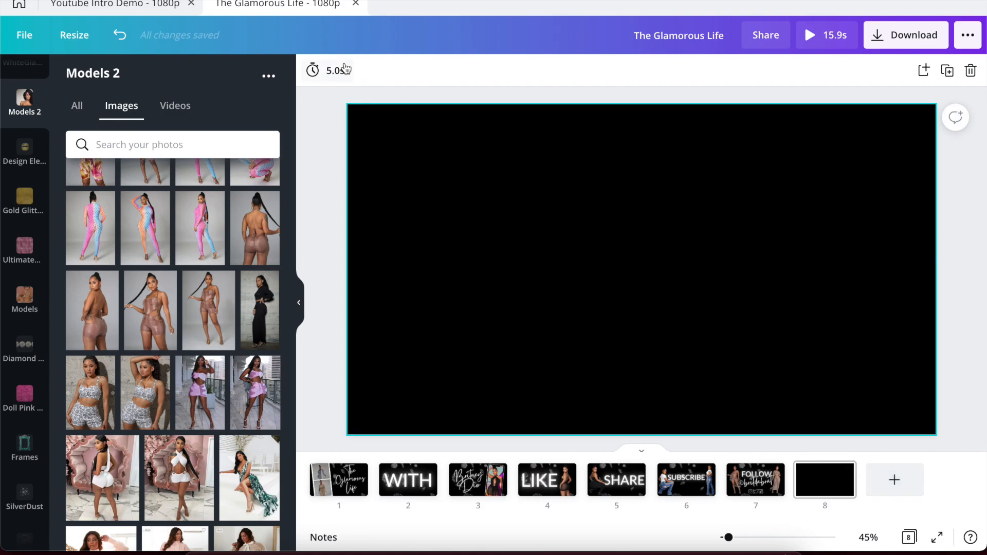
click(334, 72)
drag(386, 122, 376, 122)
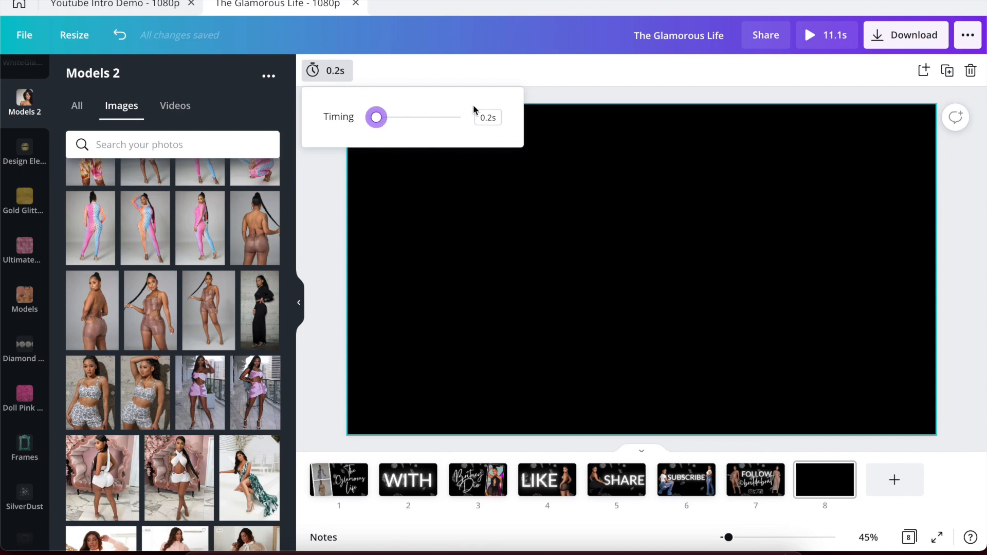
click(491, 114)
text(0.3)
key(Return)
click(538, 229)
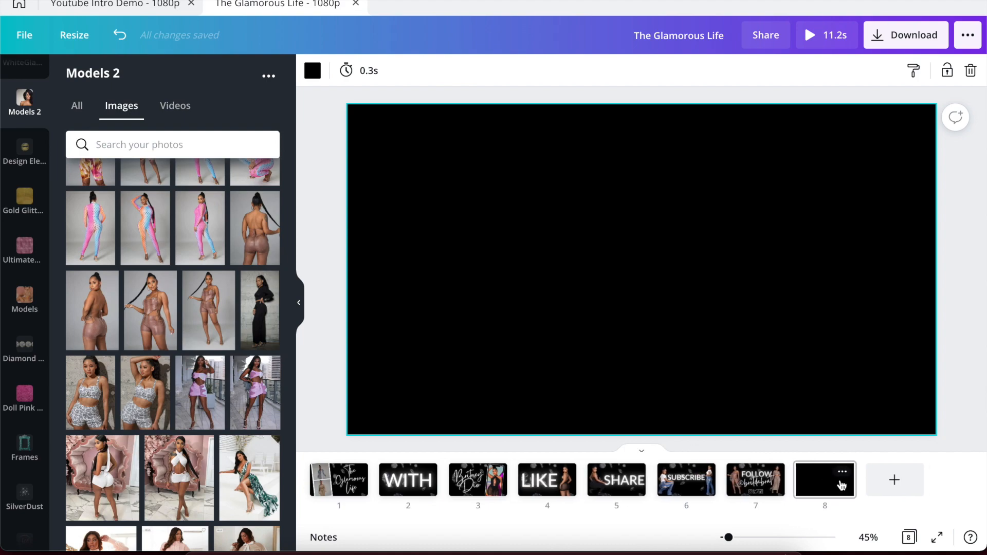
click(837, 490)
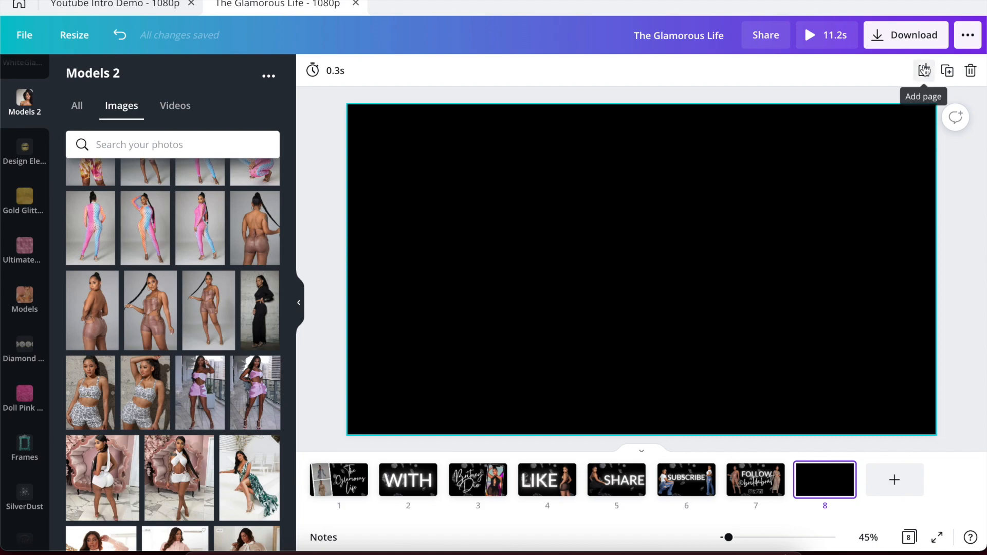
Duplicate the black 0.3 s page five times.
click(948, 71)
click(949, 72)
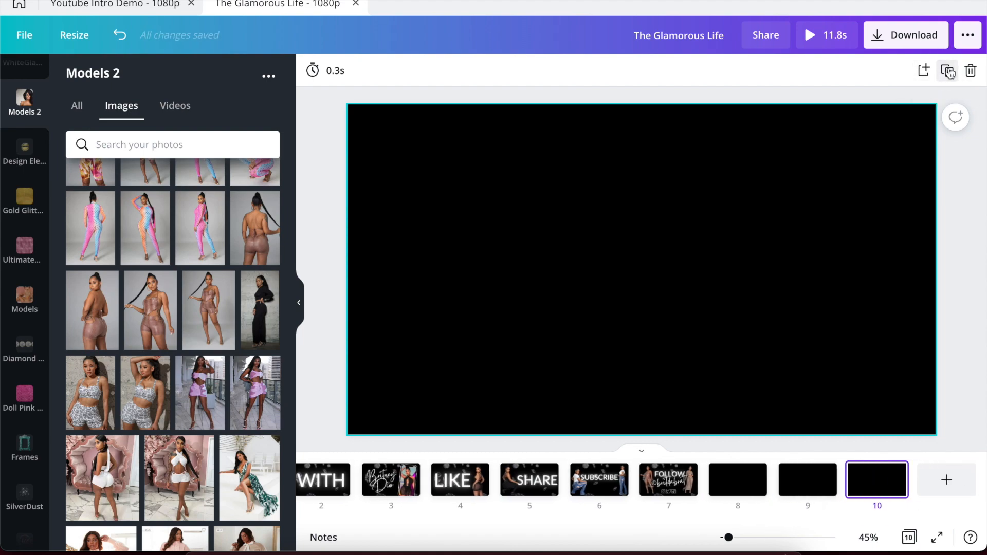
click(949, 72)
click(949, 72)
click(949, 72)
scroll(510, 481, up, 5)
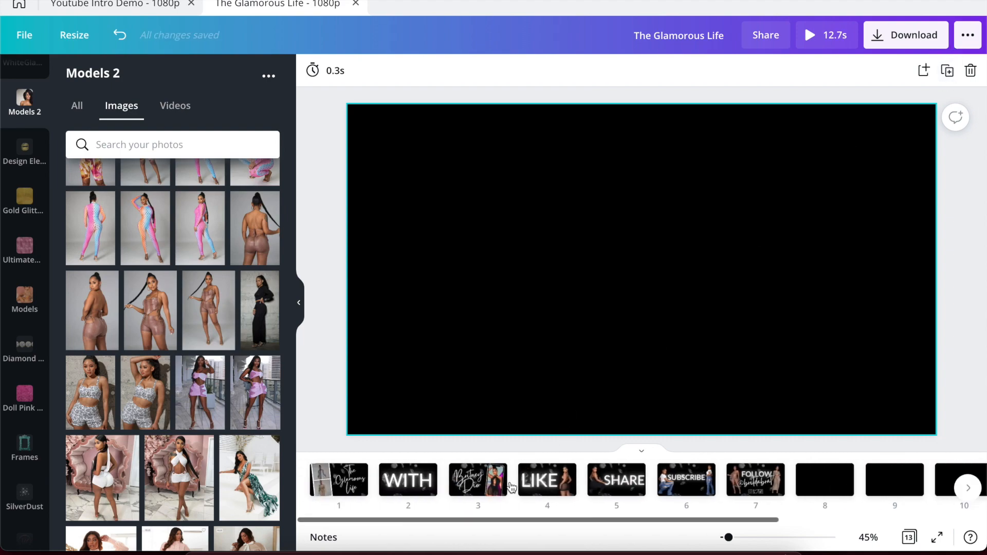
drag(831, 481, 744, 485)
drag(894, 479, 677, 477)
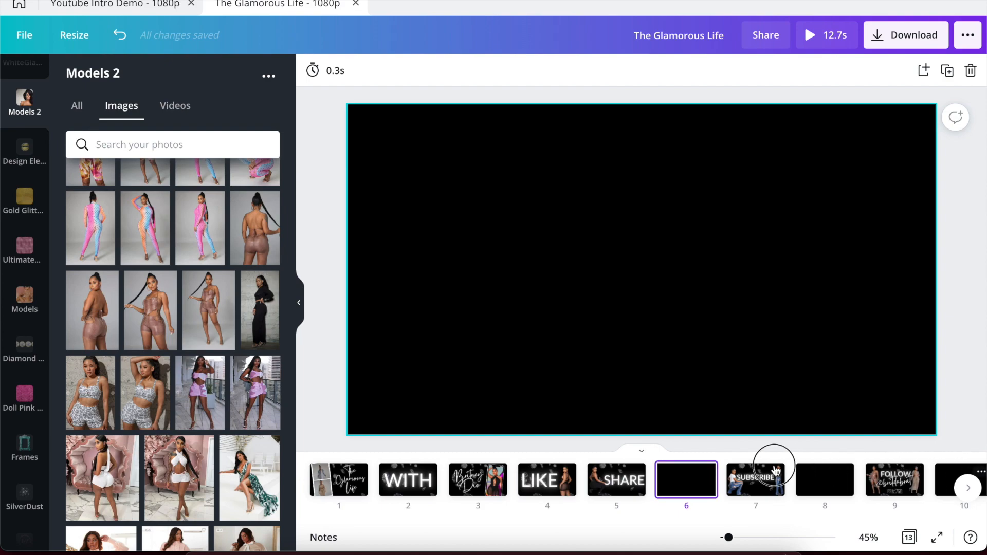
drag(658, 469, 597, 480)
scroll(719, 481, right, 4)
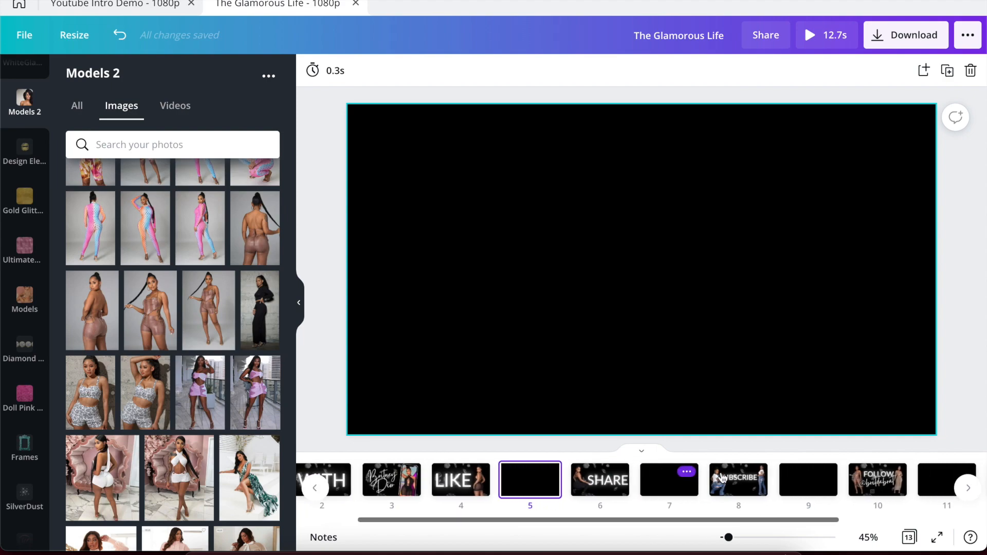
drag(842, 485, 508, 483)
scroll(616, 481, right, 6)
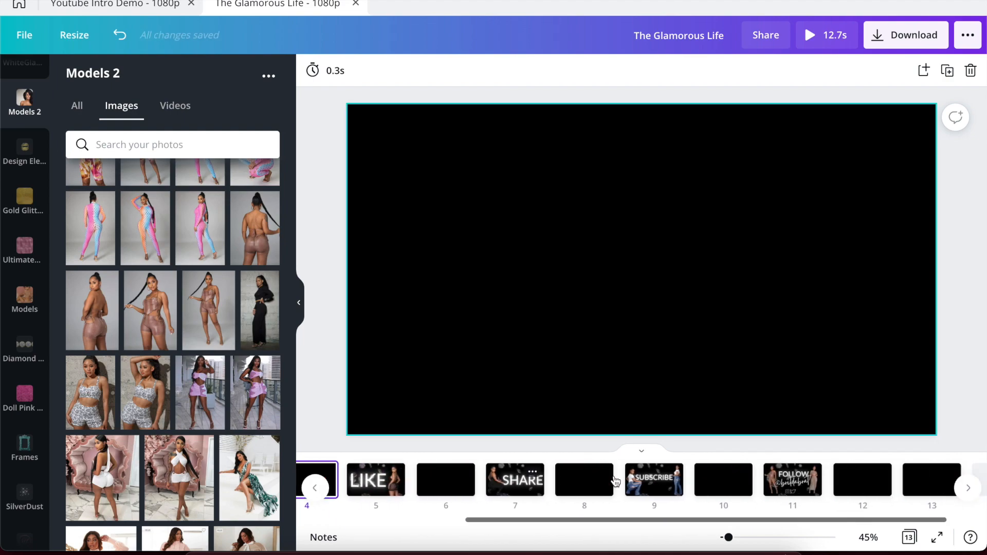
drag(812, 484, 380, 480)
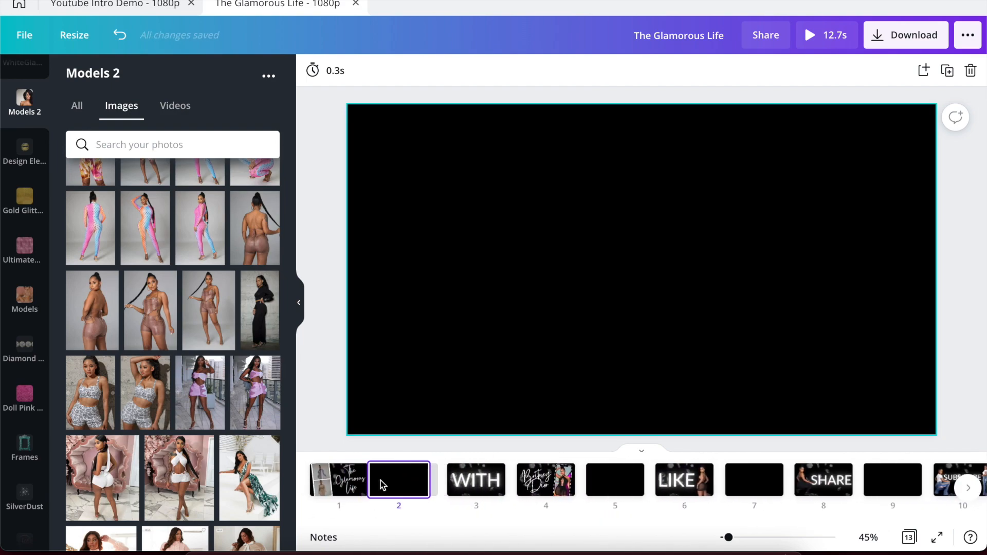
scroll(516, 478, right, 2)
scroll(515, 467, right, 2)
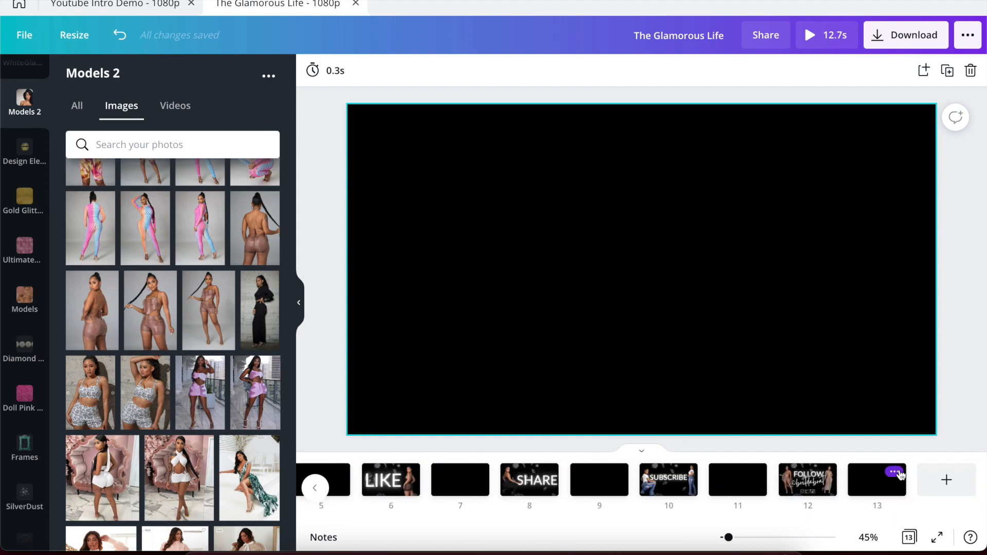
drag(877, 486, 514, 486)
click(328, 403)
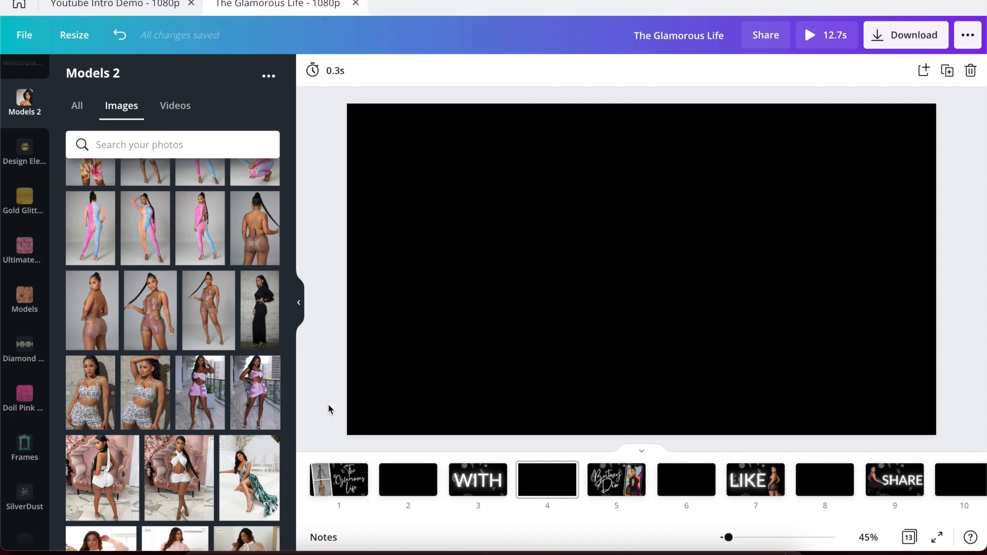
click(807, 45)
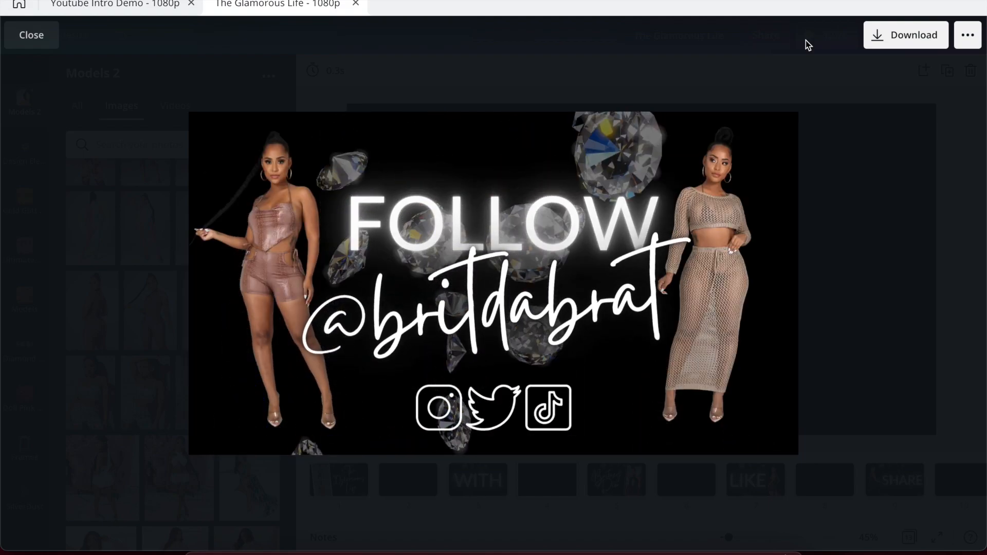
click(948, 107)
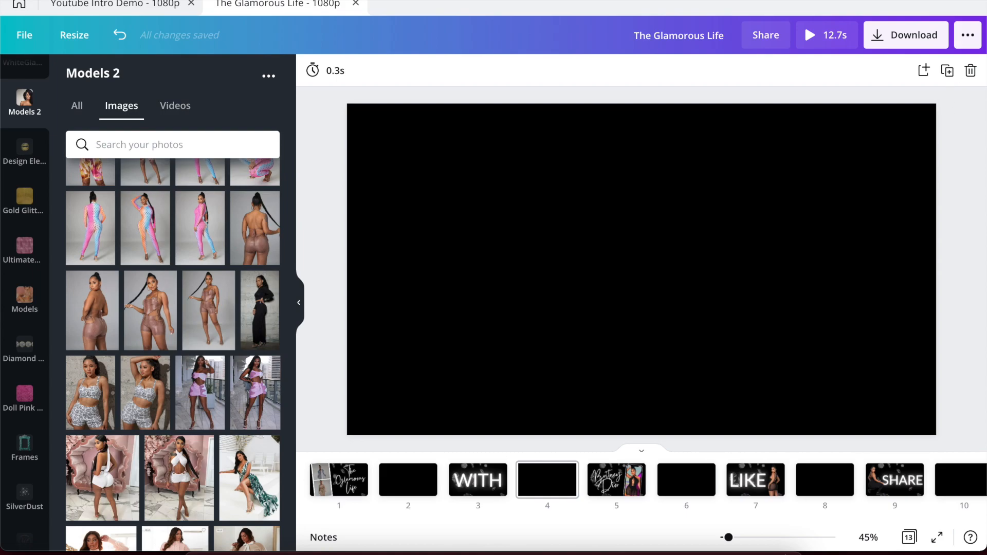
click(731, 0)
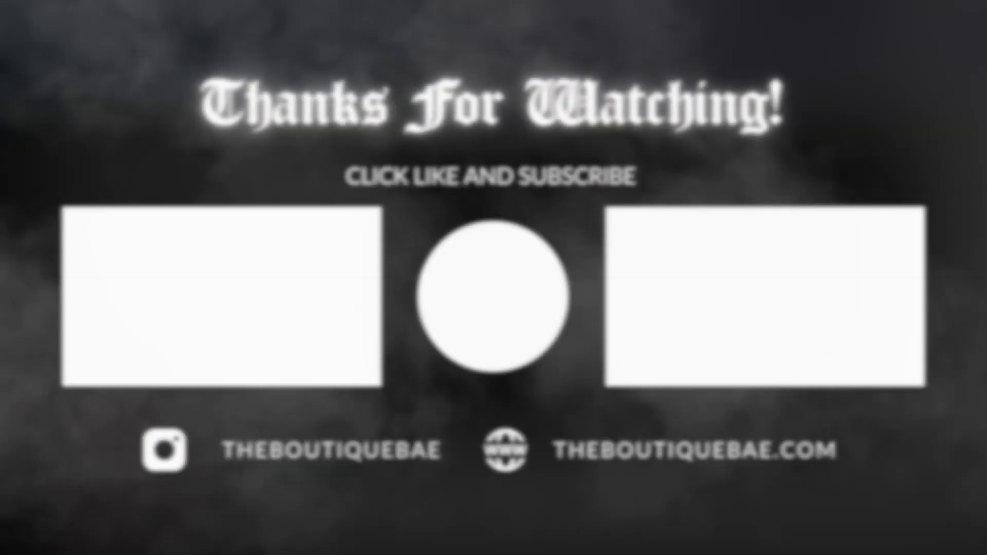